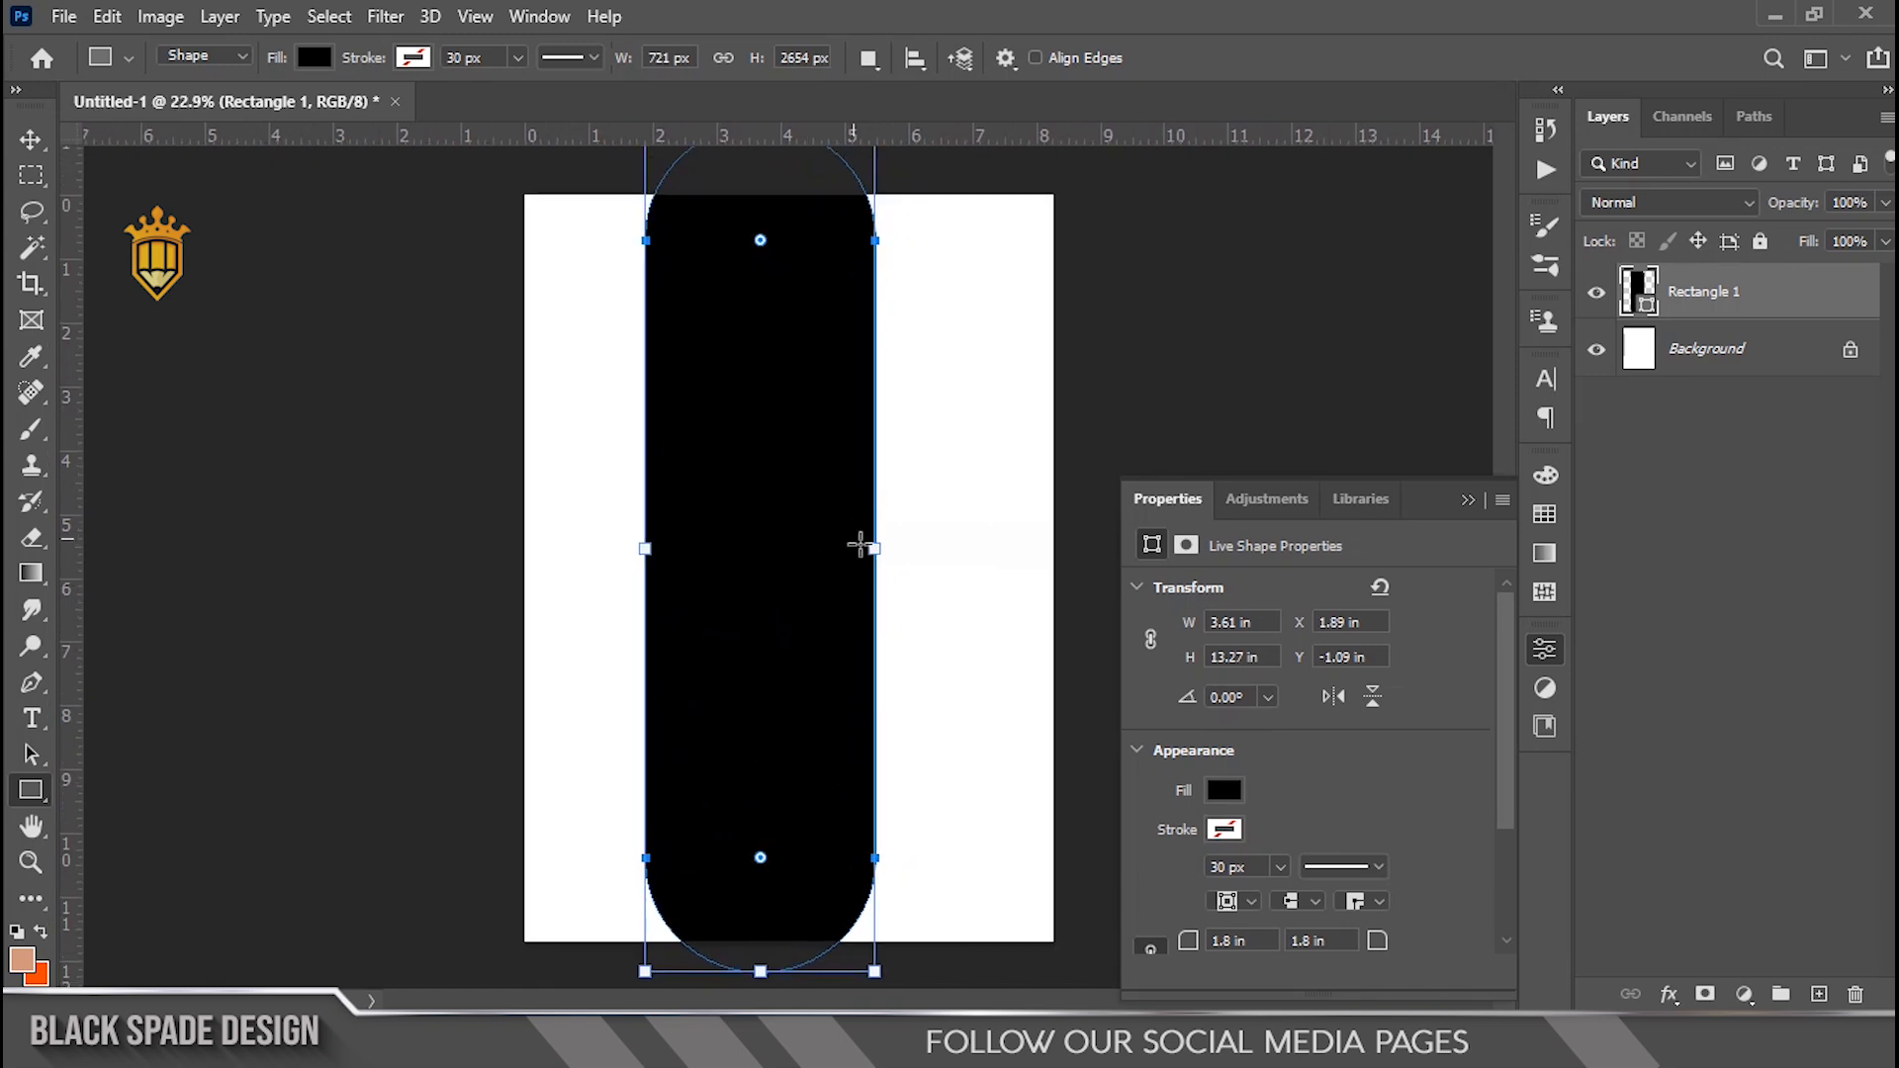
Widen the black rounded rectangle to about 3.69 in with 1.84 in corner radii and move it up the page
left_click_drag(868, 547, 880, 548)
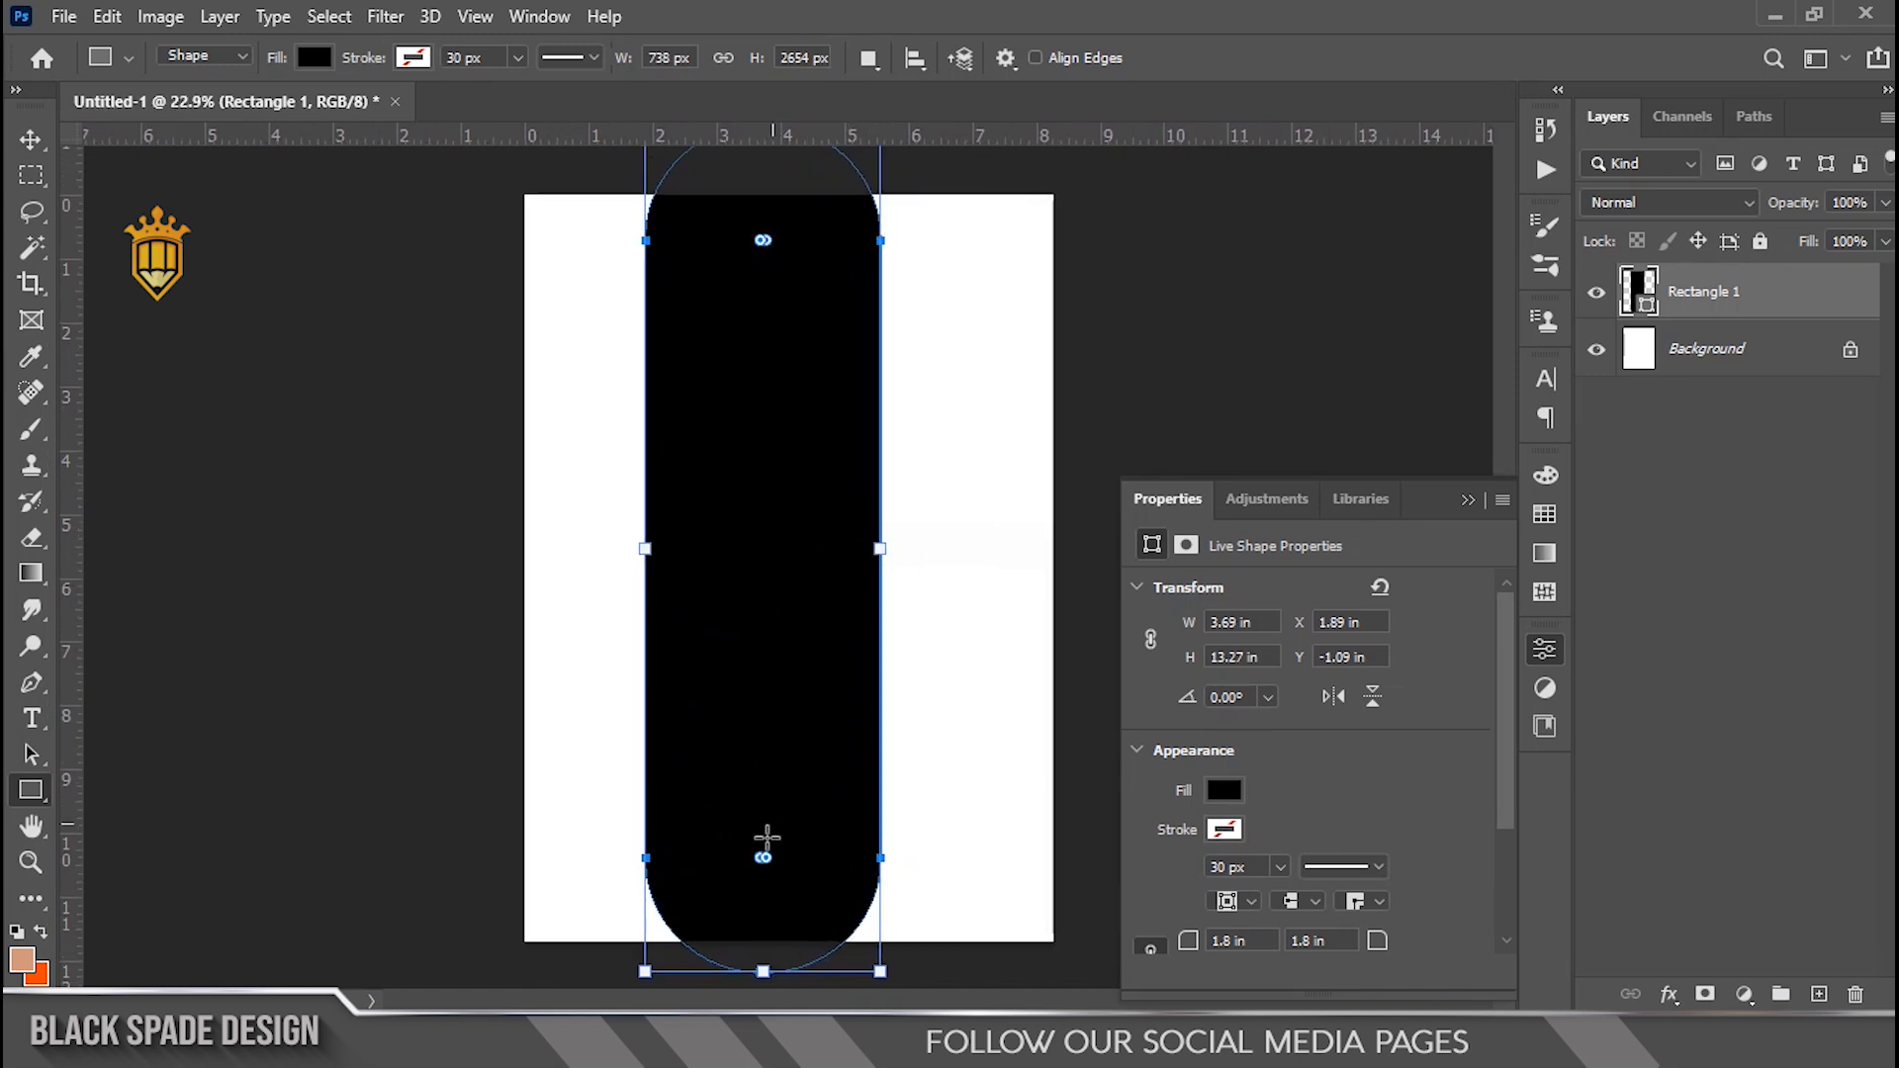
left_click_drag(763, 858, 763, 855)
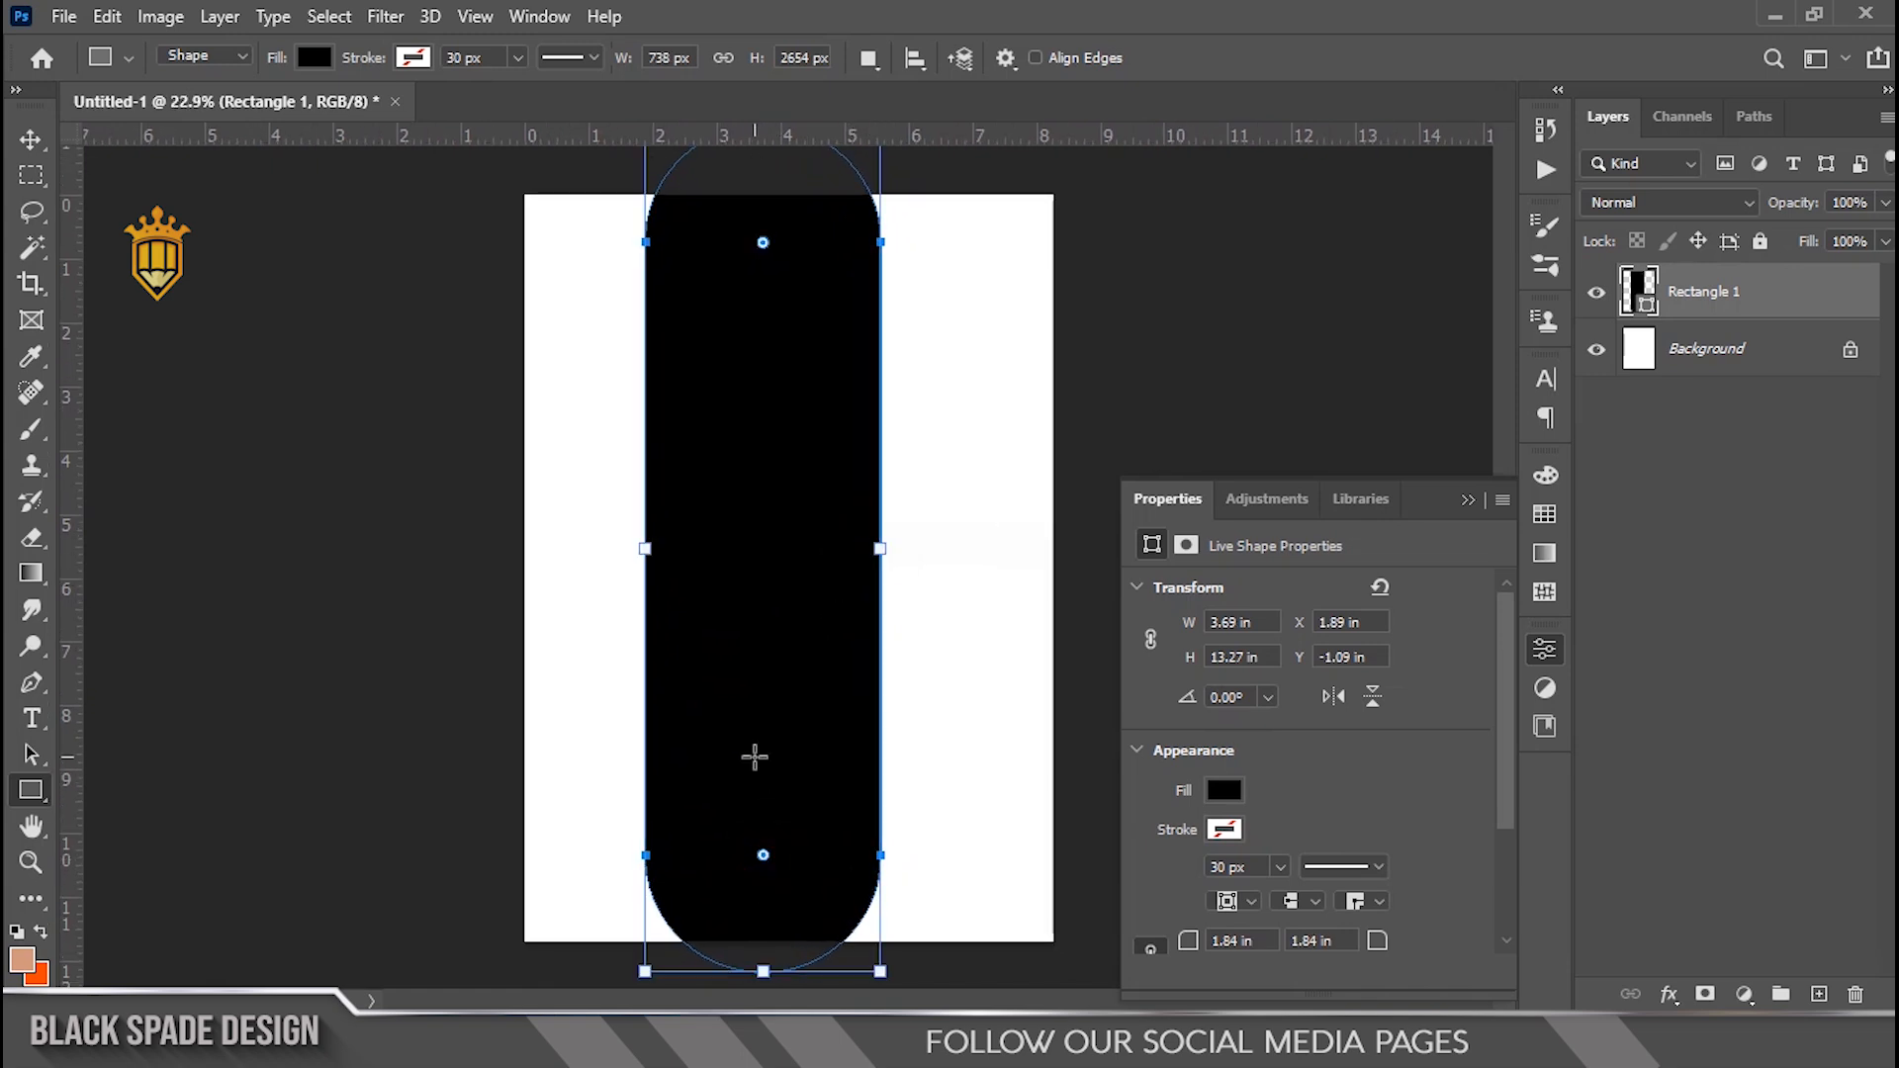
key("v")
scroll(759, 755, "down", 2)
left_click_drag(758, 755, 756, 658)
Rotate the rounded bar to -19.30° and position it so it runs off the page's upper-left corner
key("ctrl+t")
left_click_drag(889, 644, 852, 564)
left_click_drag(701, 540, 725, 551)
left_click_drag(940, 557, 936, 565)
left_click_drag(745, 606, 734, 596)
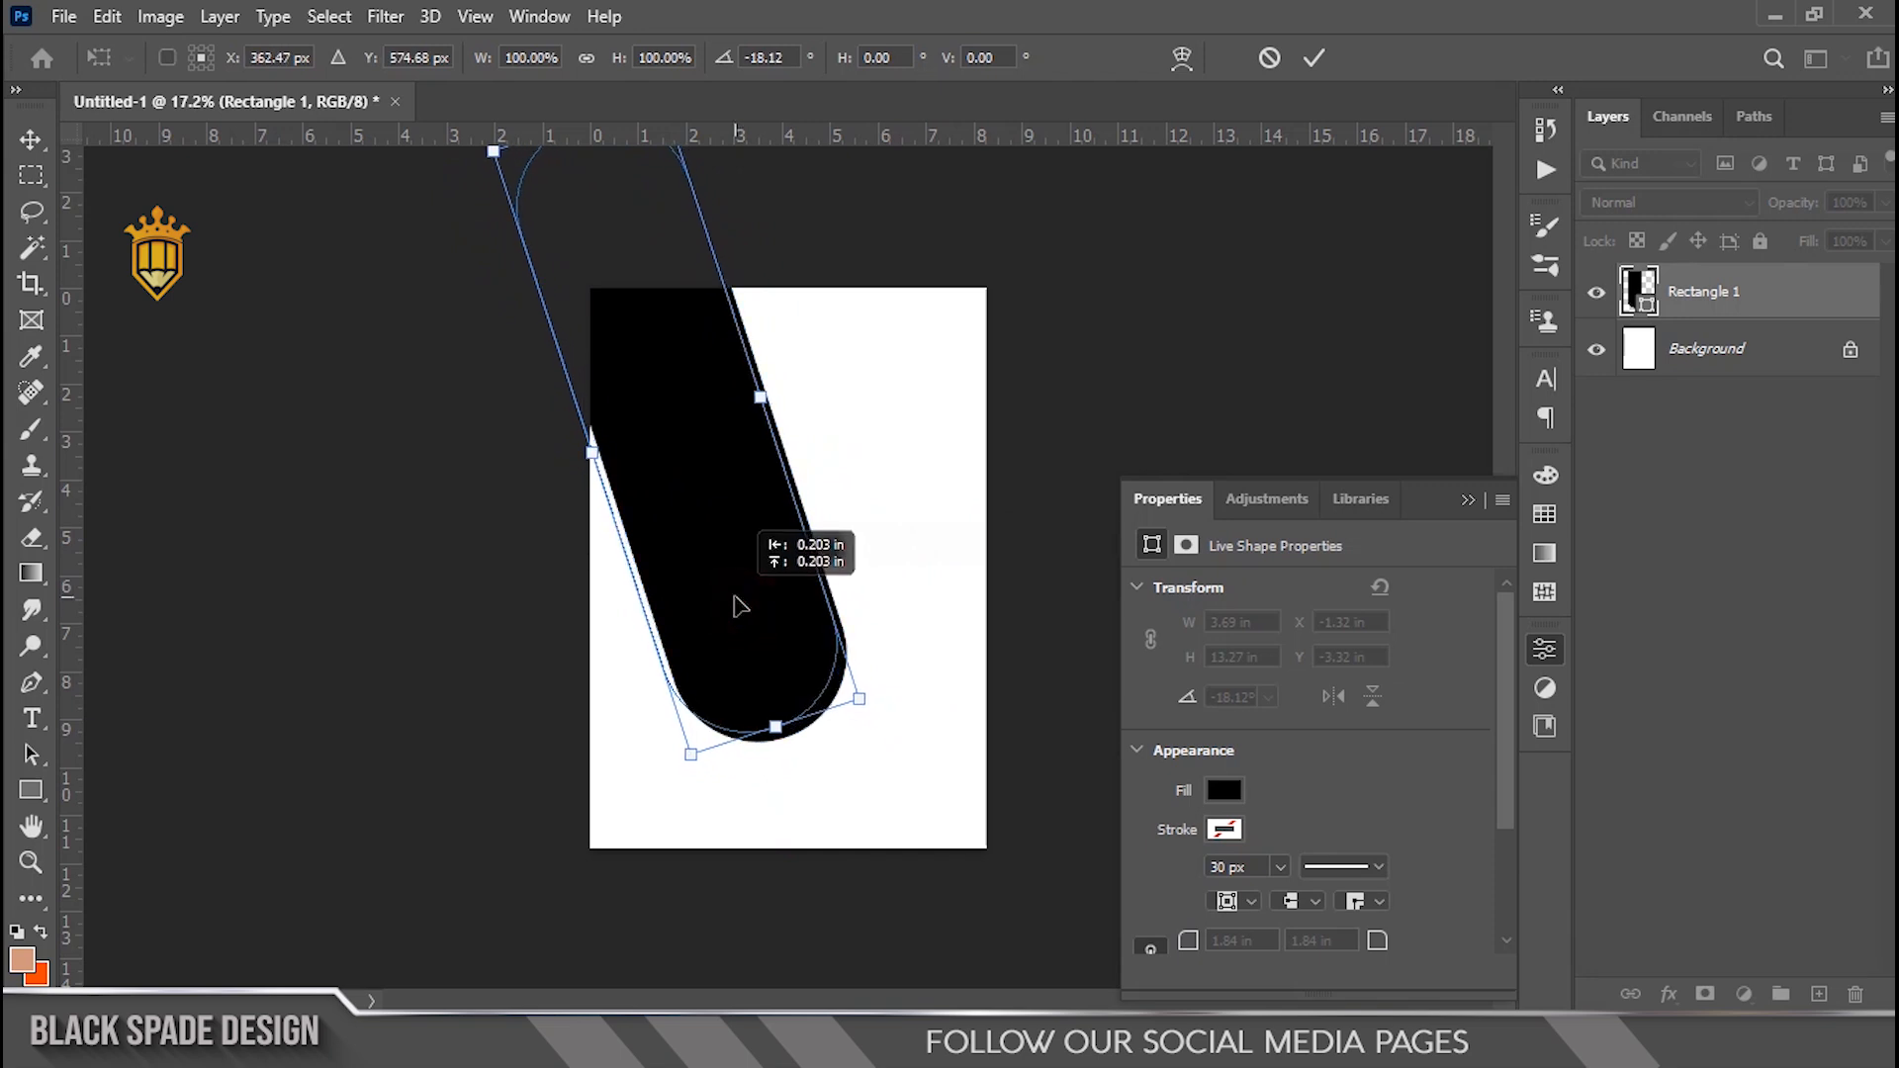
left_click_drag(874, 578, 871, 571)
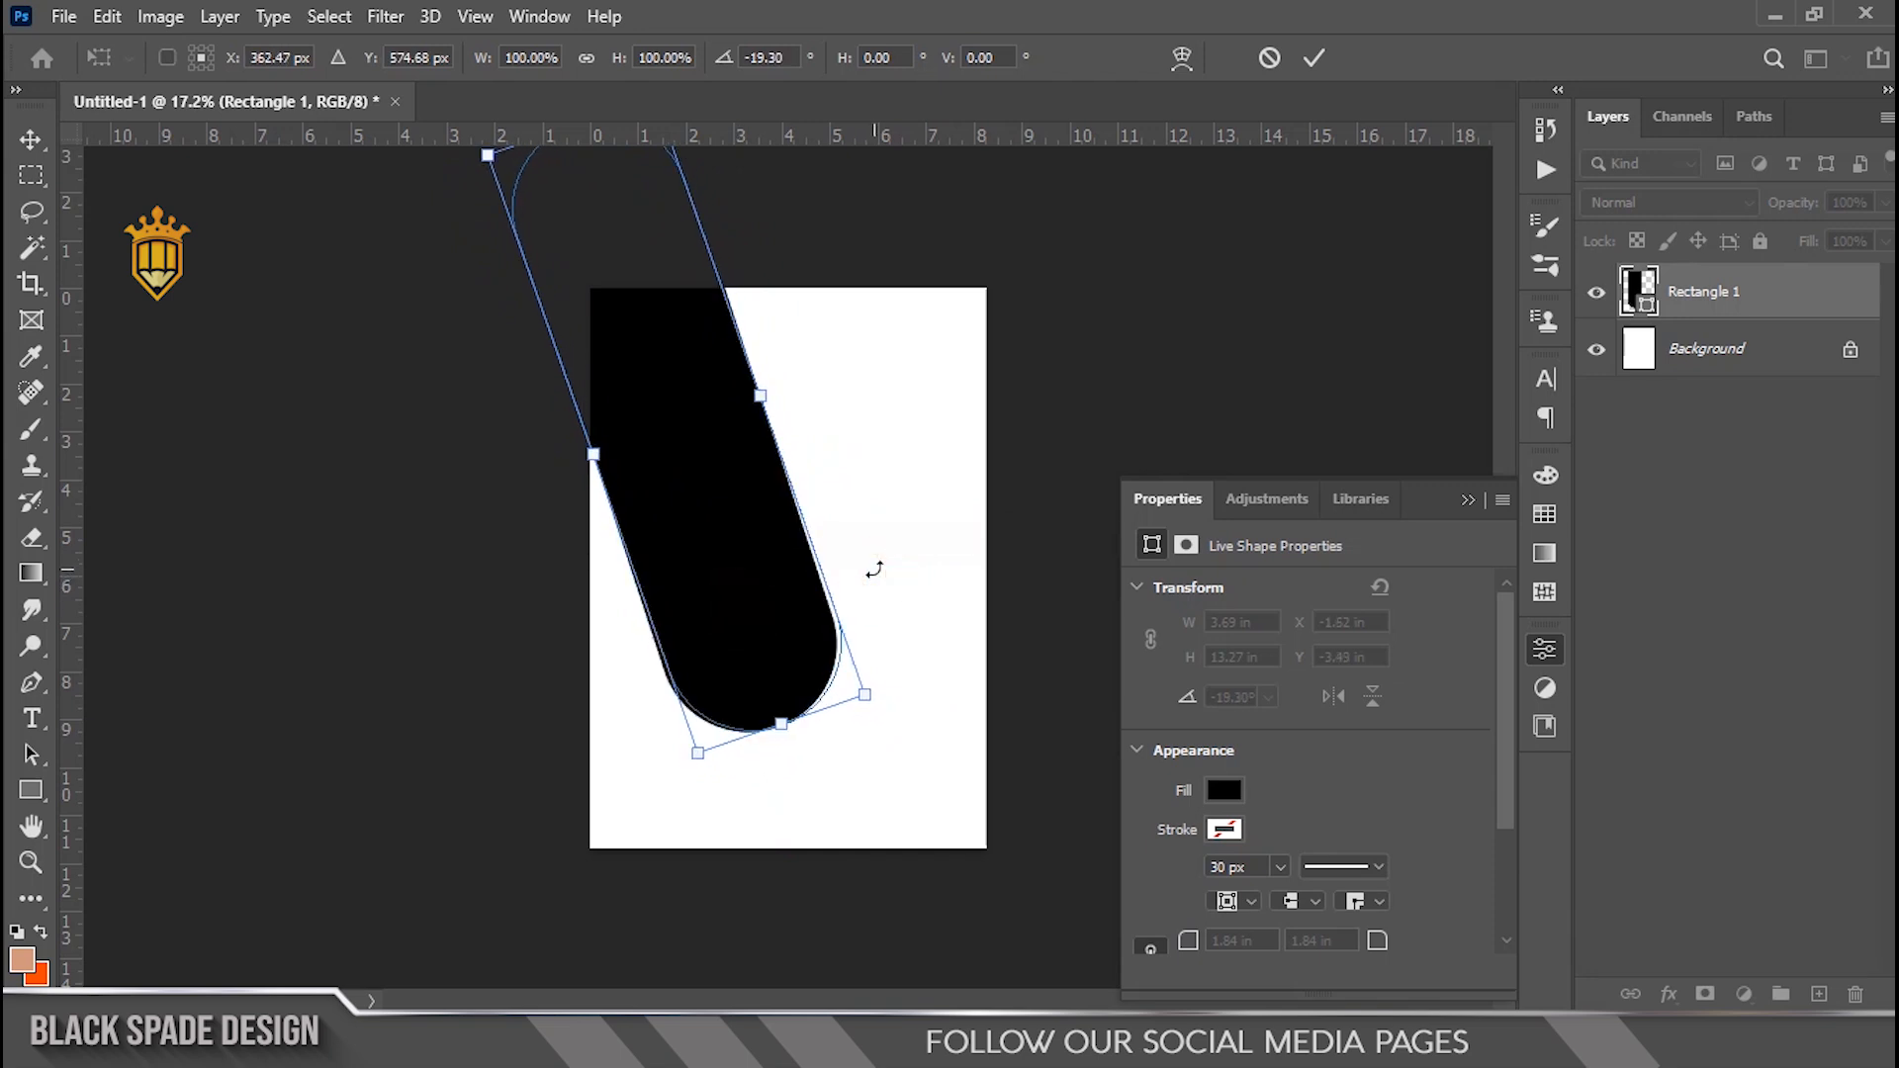
key("Return")
scroll(772, 574, "up", 2)
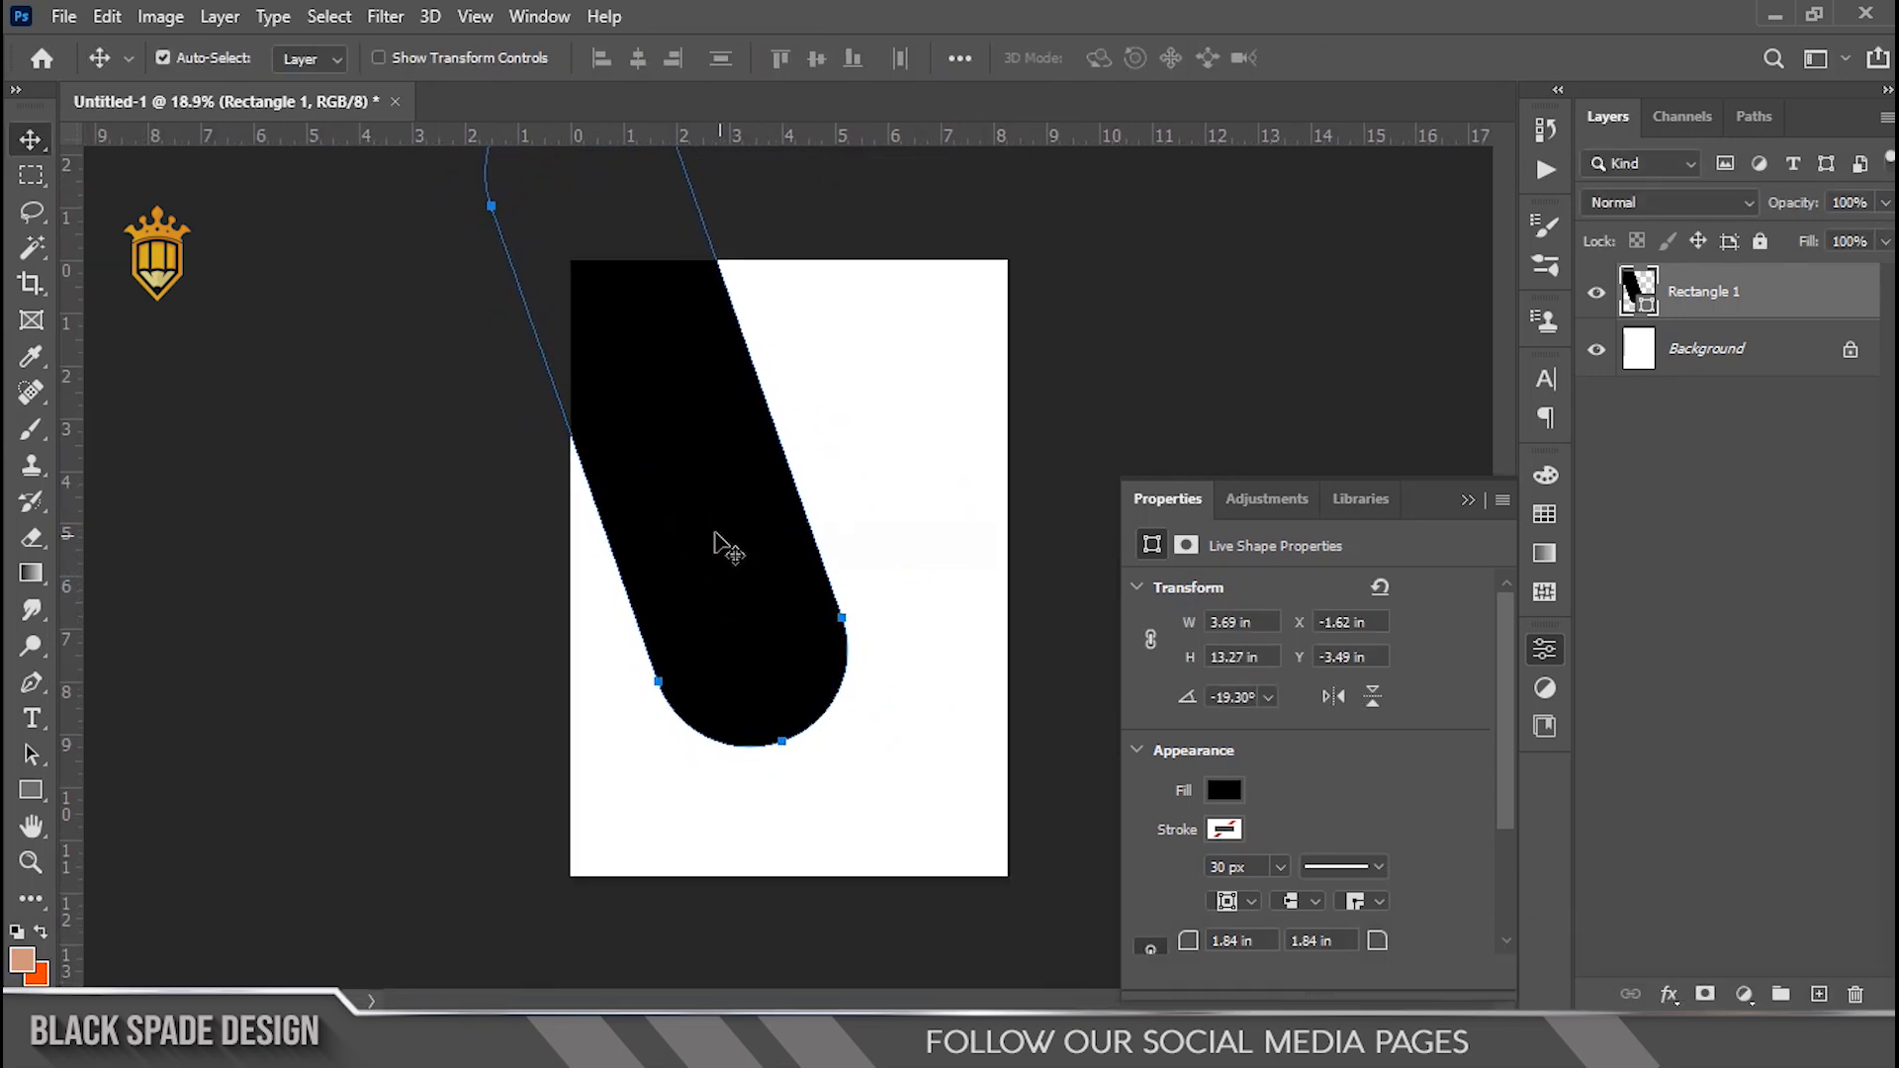
Duplicate the tilted bar to its right, shortening the copy to about 10 in high and raising it on the page
left_click_drag(682, 477, 951, 619)
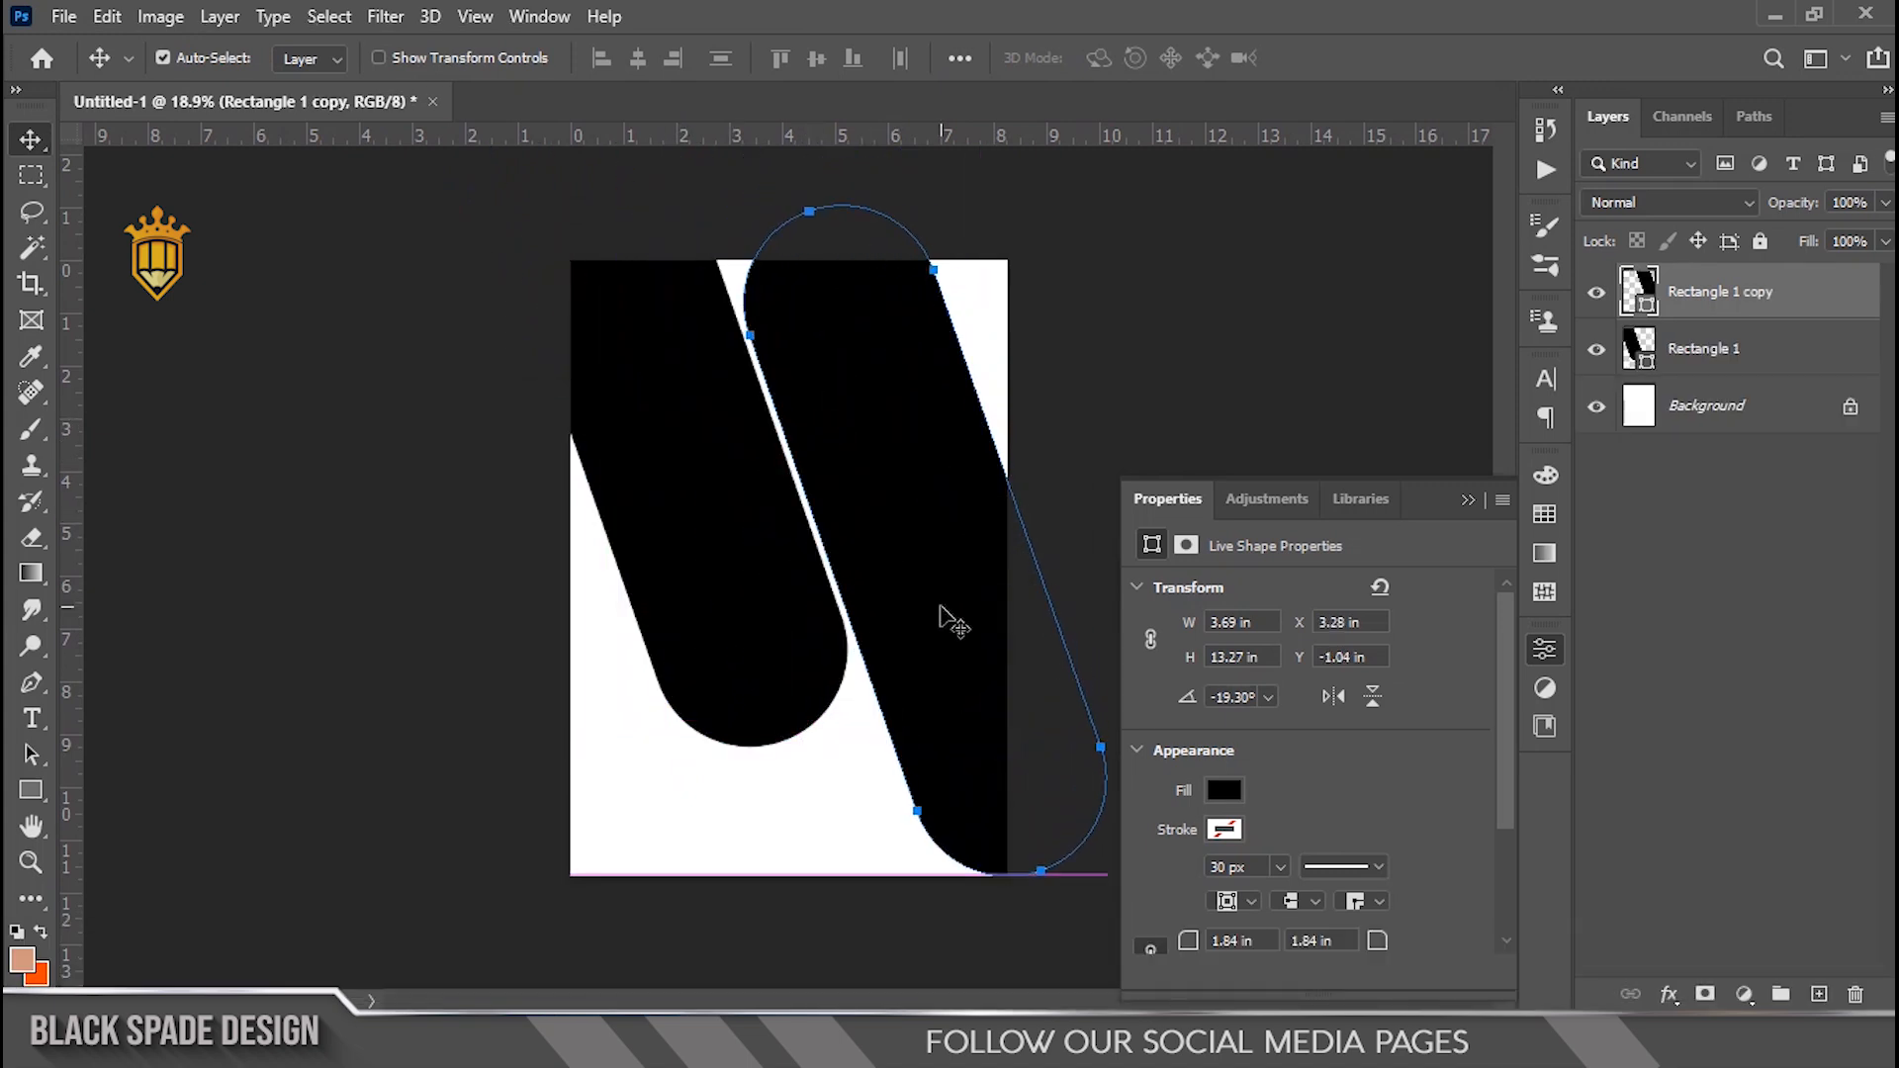
left_click(30, 790)
left_click_drag(809, 210, 876, 368)
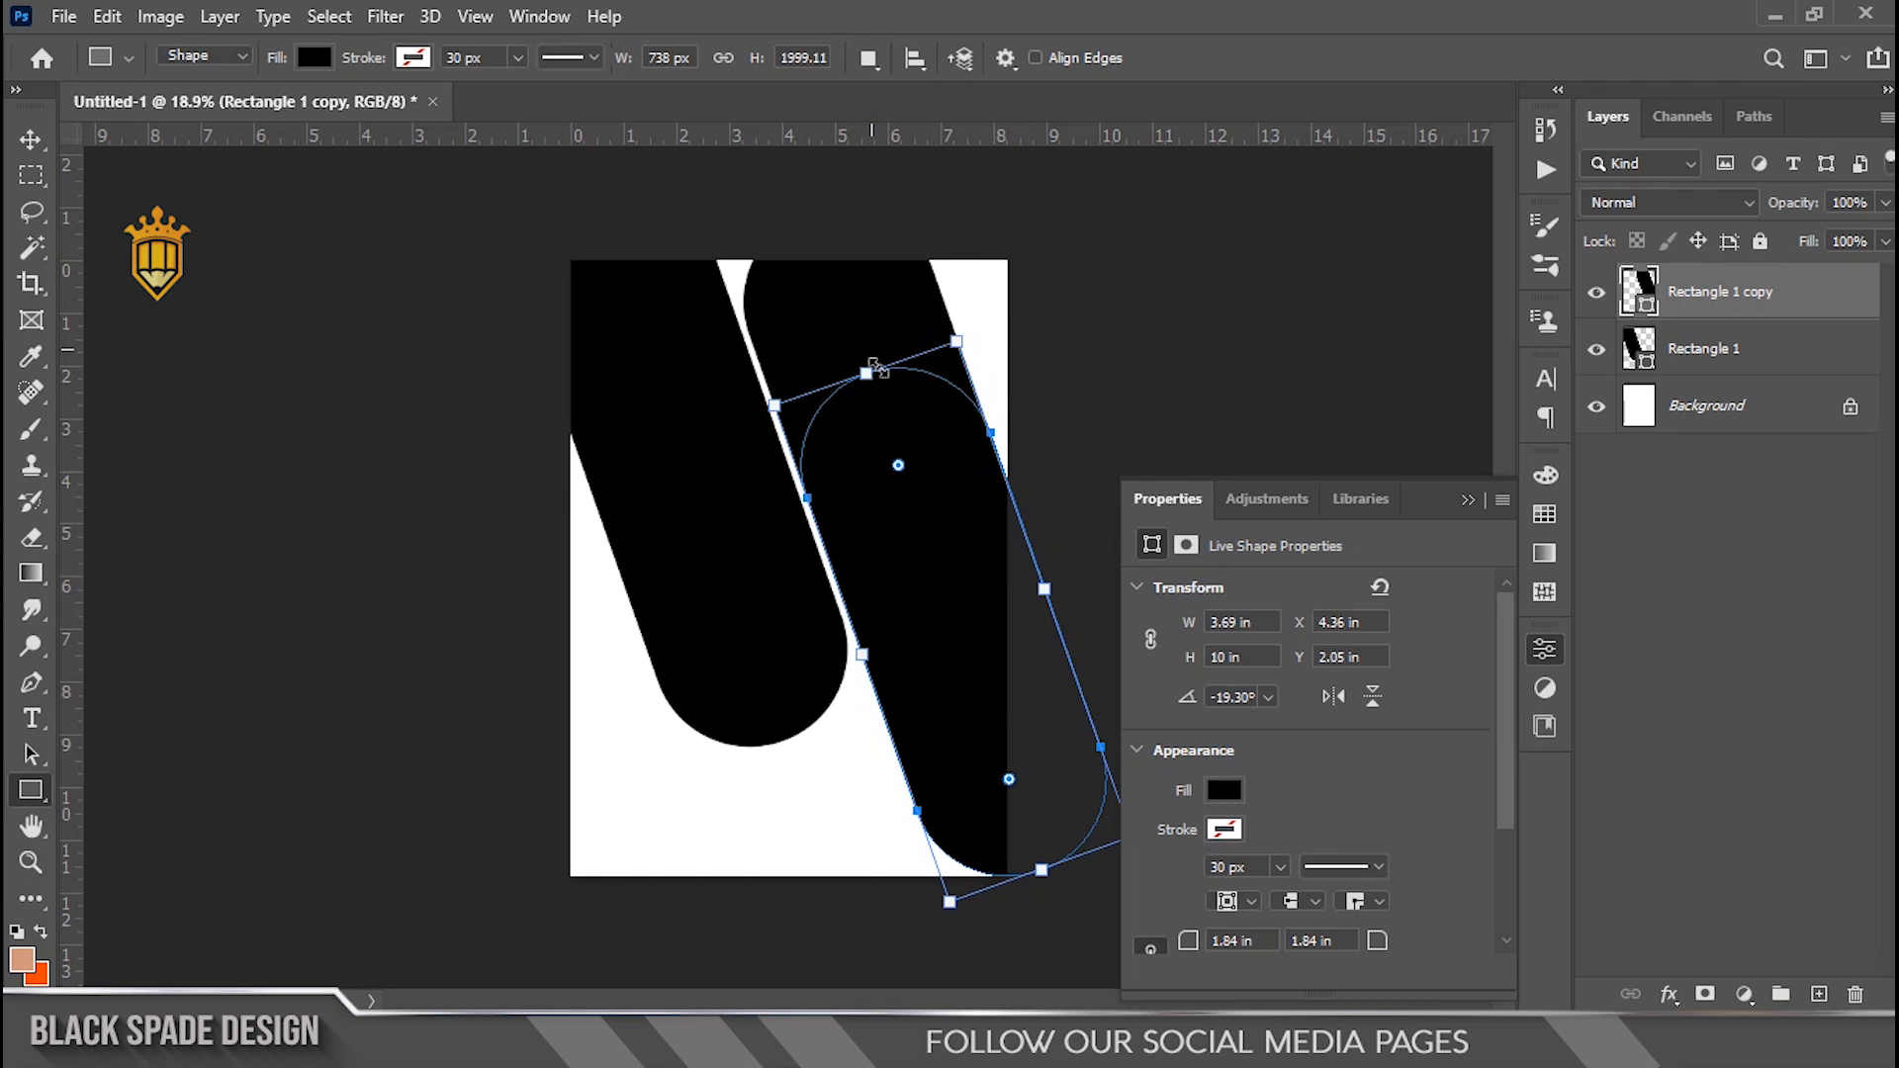
left_click(30, 143)
left_click_drag(948, 656, 931, 587)
scroll(888, 669, "up", 2)
key("space")
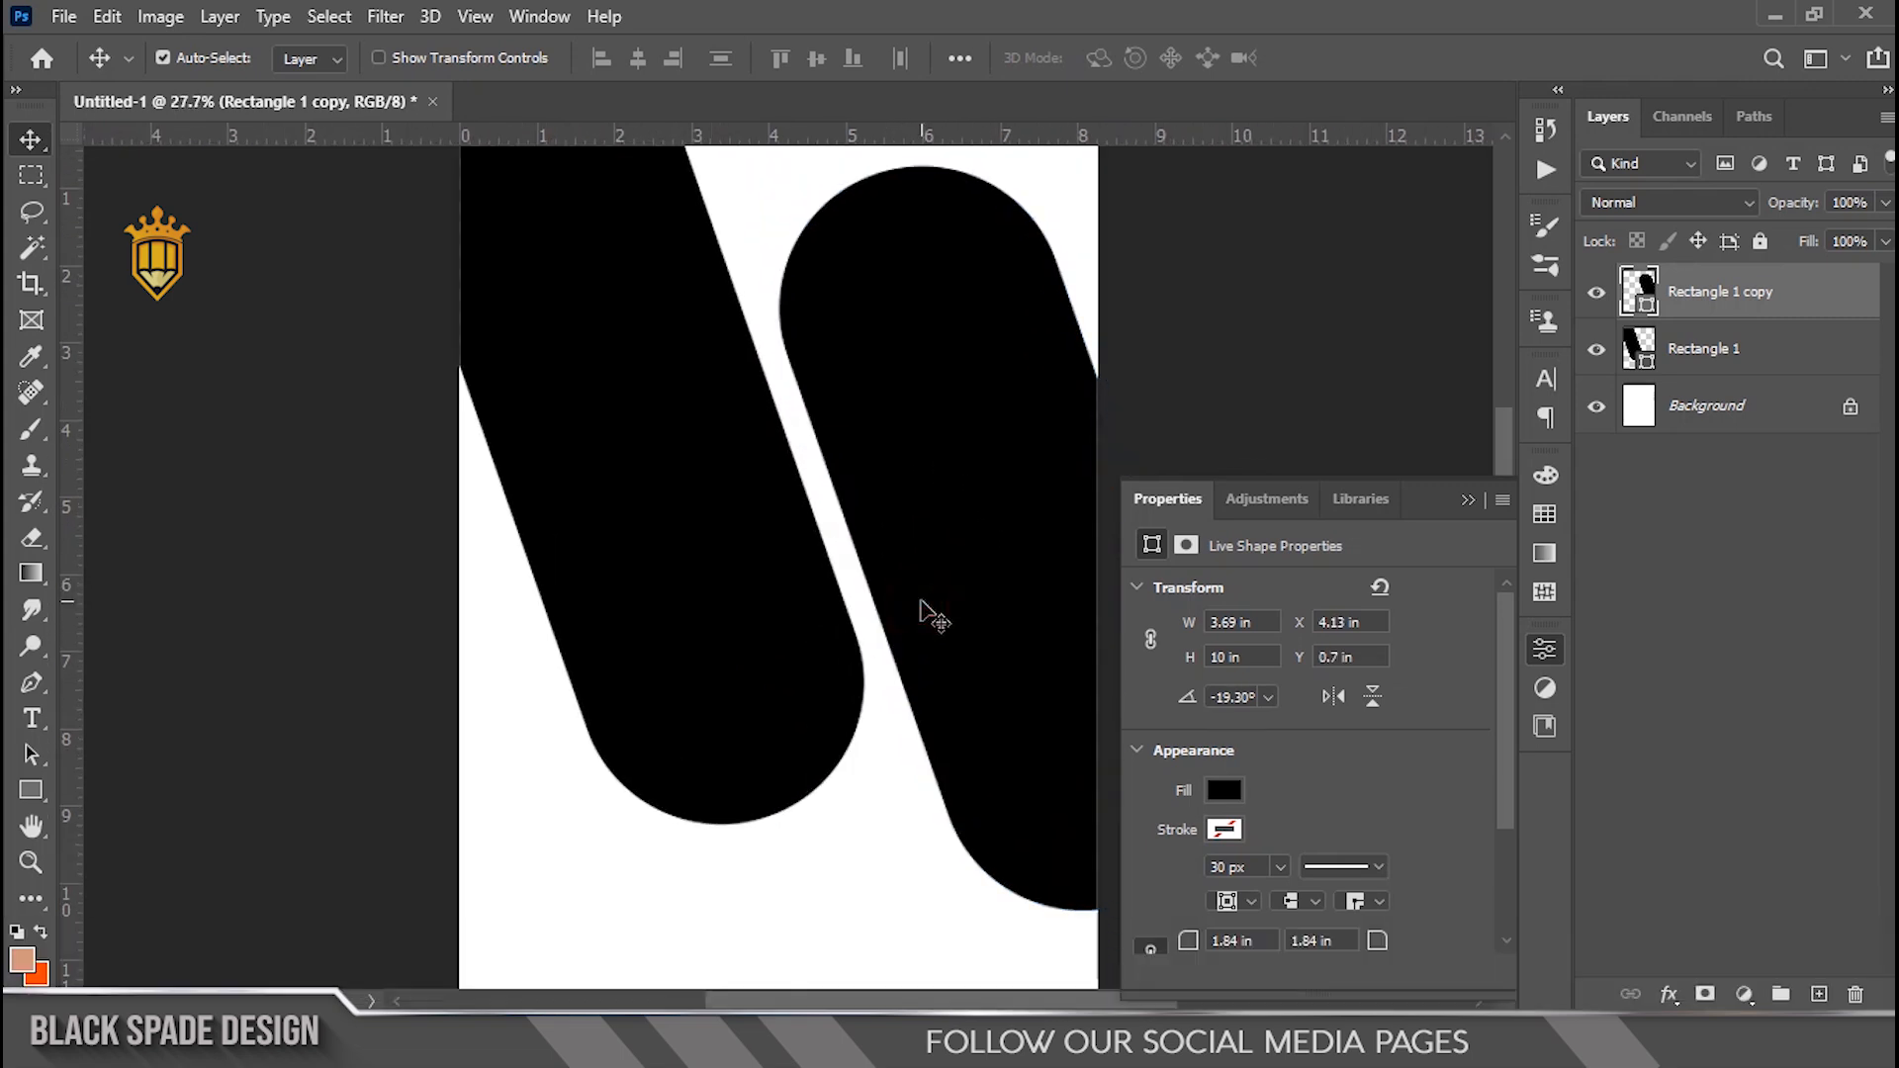
Shift both bars slightly up and to the left and narrow the gap between them
left_click(1770, 351, "ctrl")
left_click_drag(977, 586, 967, 579)
left_click(924, 475)
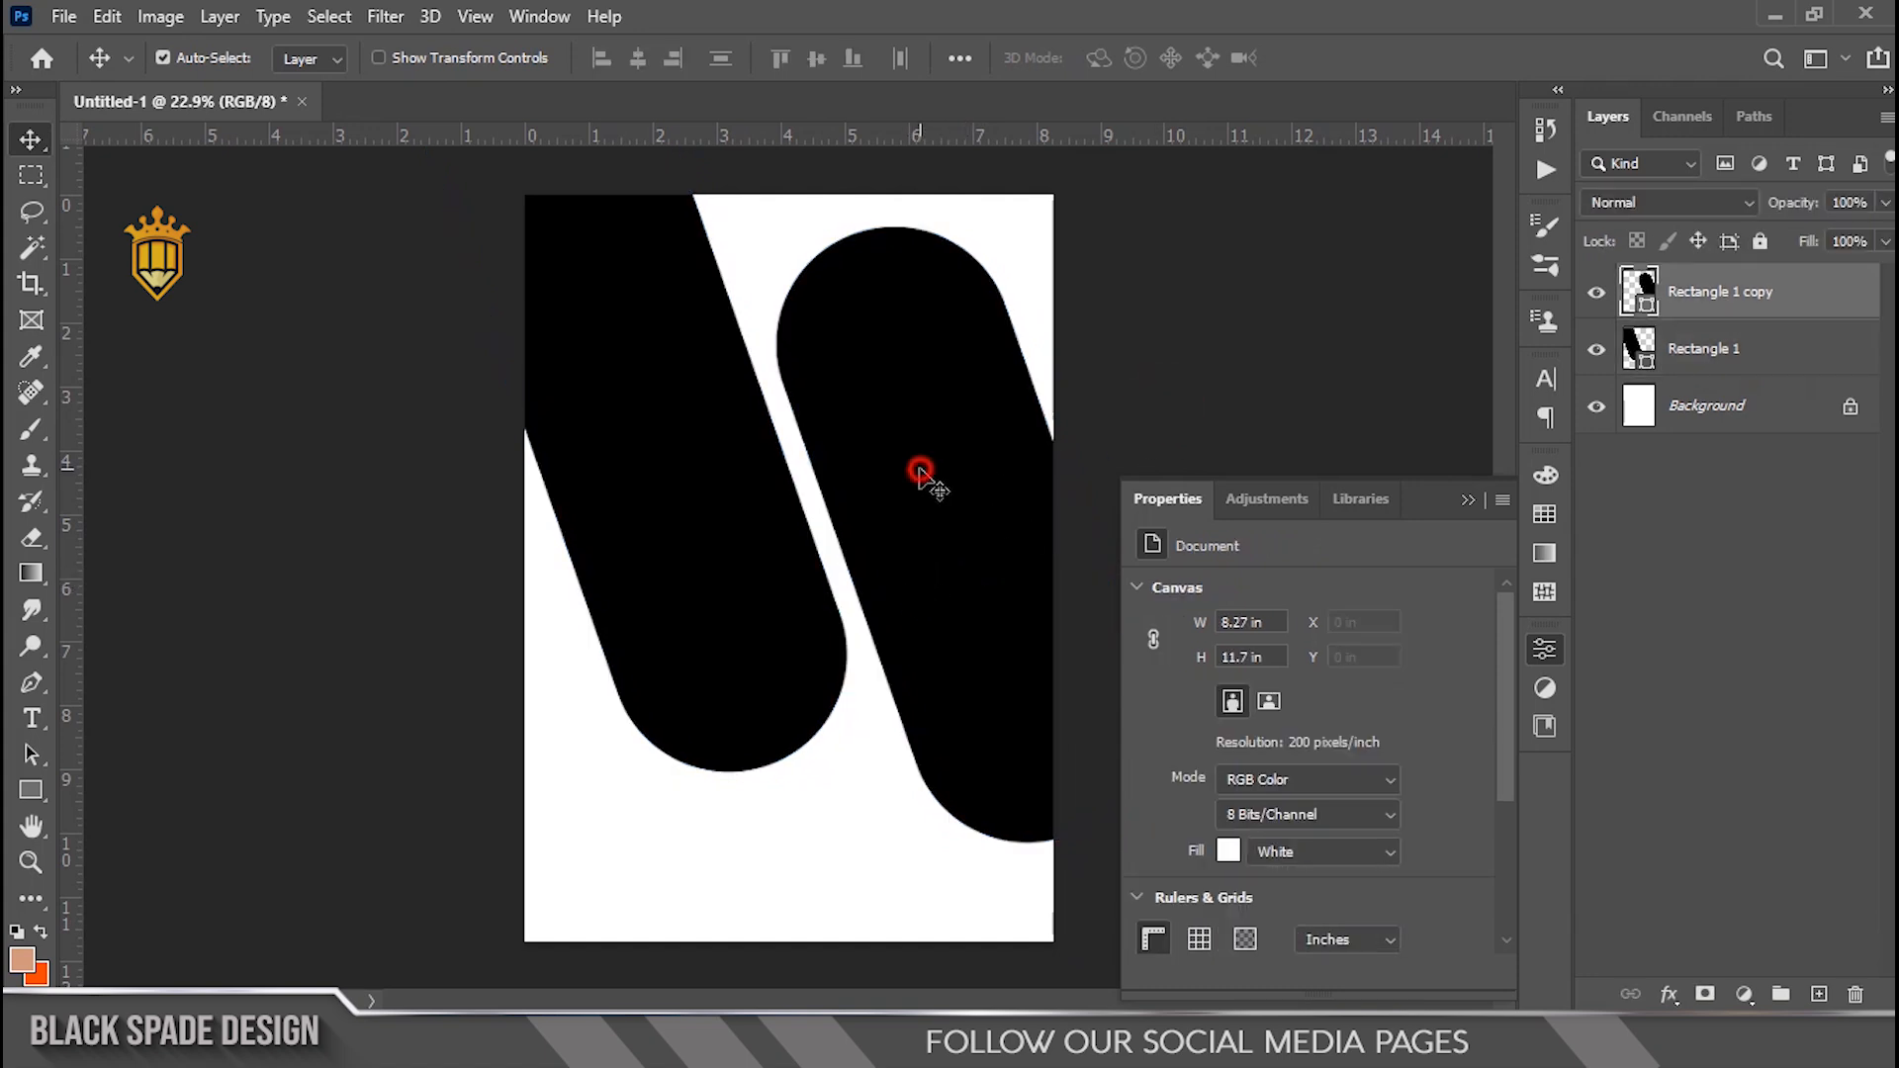
scroll(916, 479, "up", 5)
left_click_drag(878, 525, 859, 525)
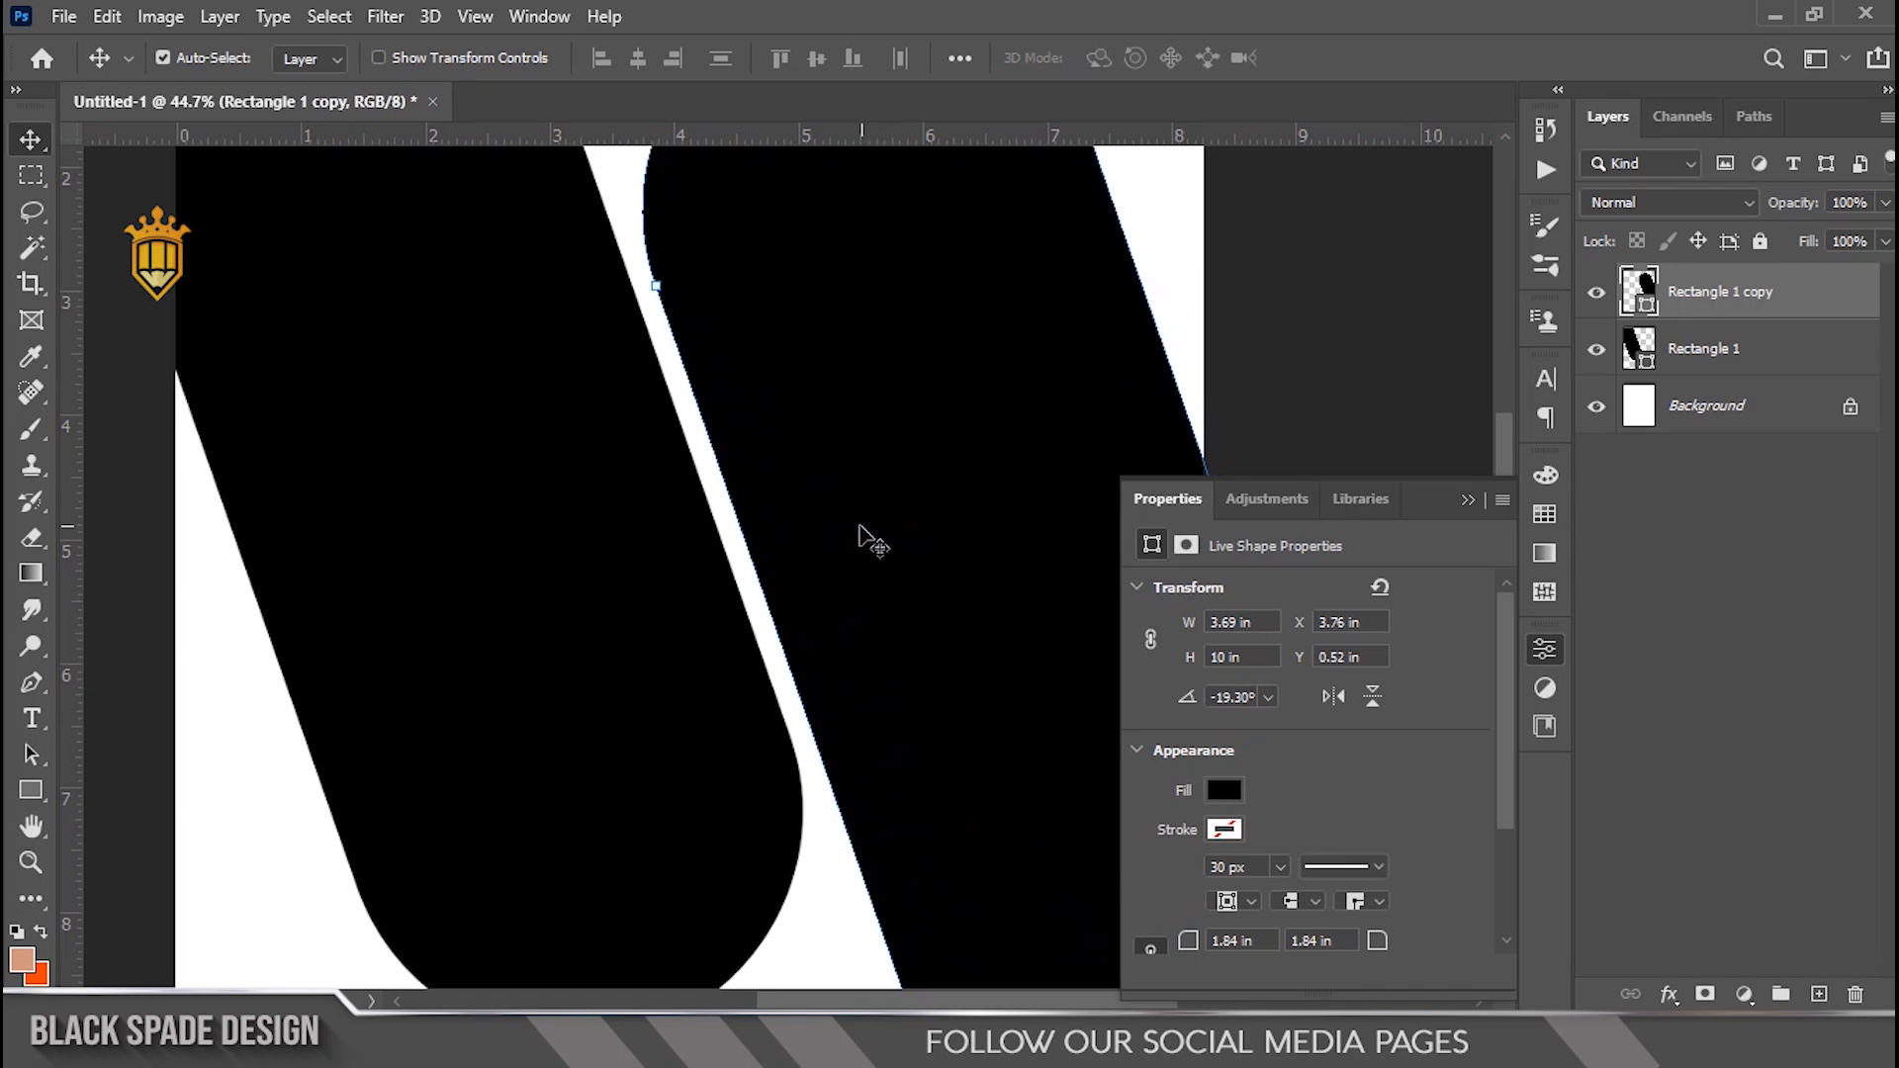
scroll(858, 525, "down", 3)
scroll(859, 525, "down", 2)
Place the model-shows-earrings-ring-with-beautiful-blue-precious-stones image from the Womens day folder above the left bar and clip it to that bar
right_click(638, 469)
left_click(712, 464)
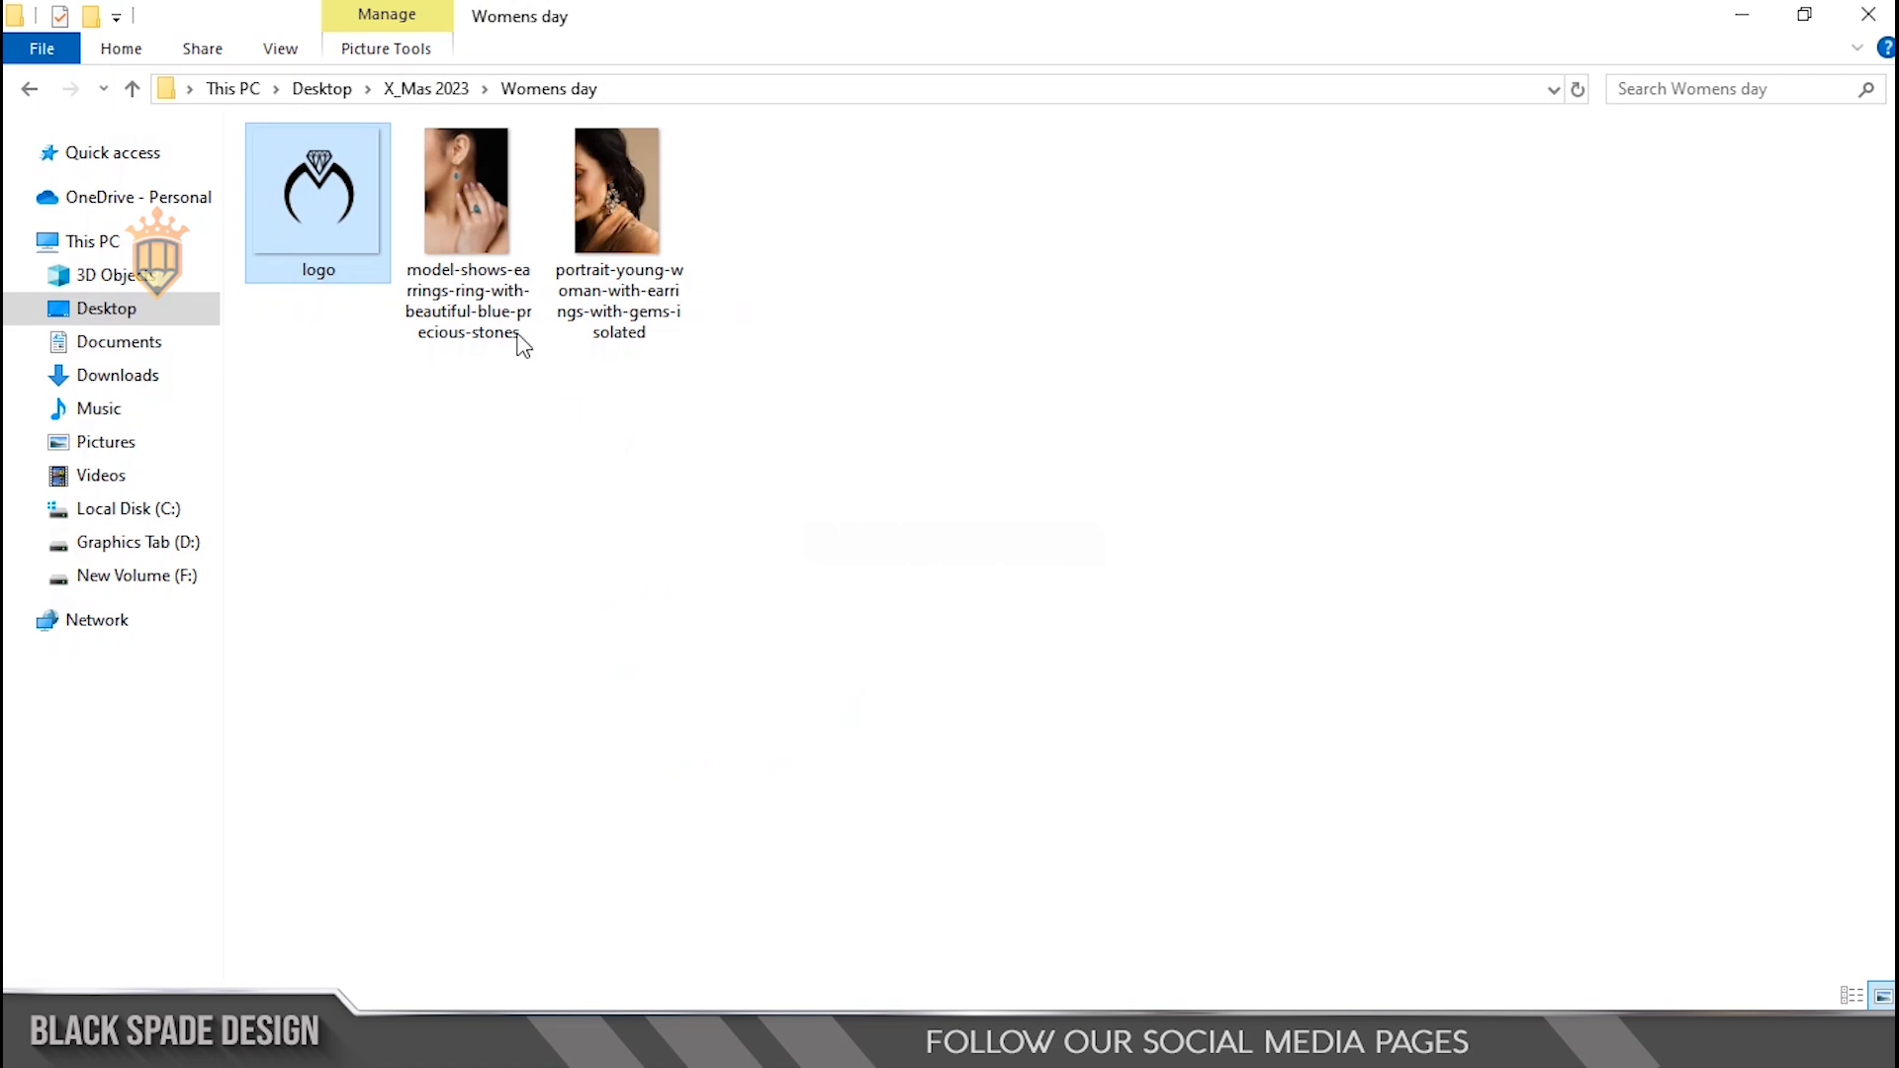
left_click(510, 336)
left_click_drag(500, 309, 742, 618)
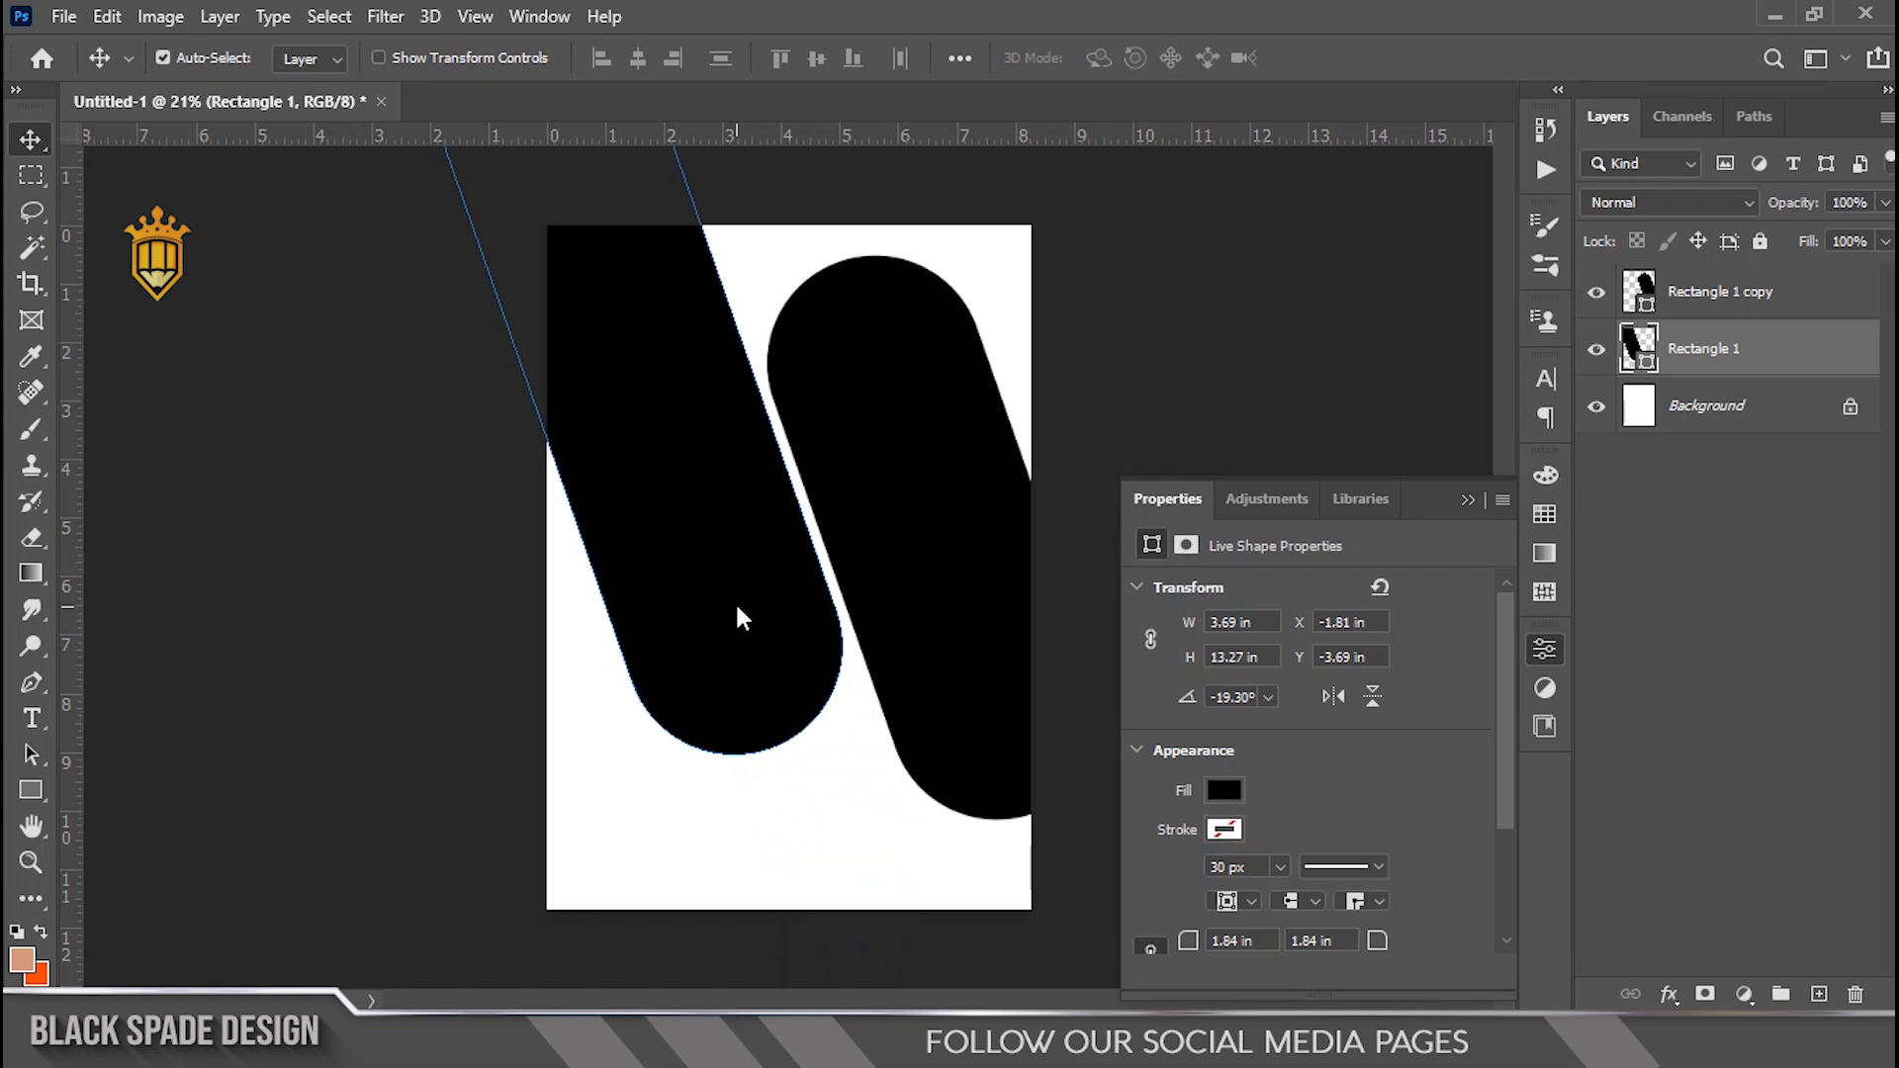
left_click_drag(737, 606, 736, 604)
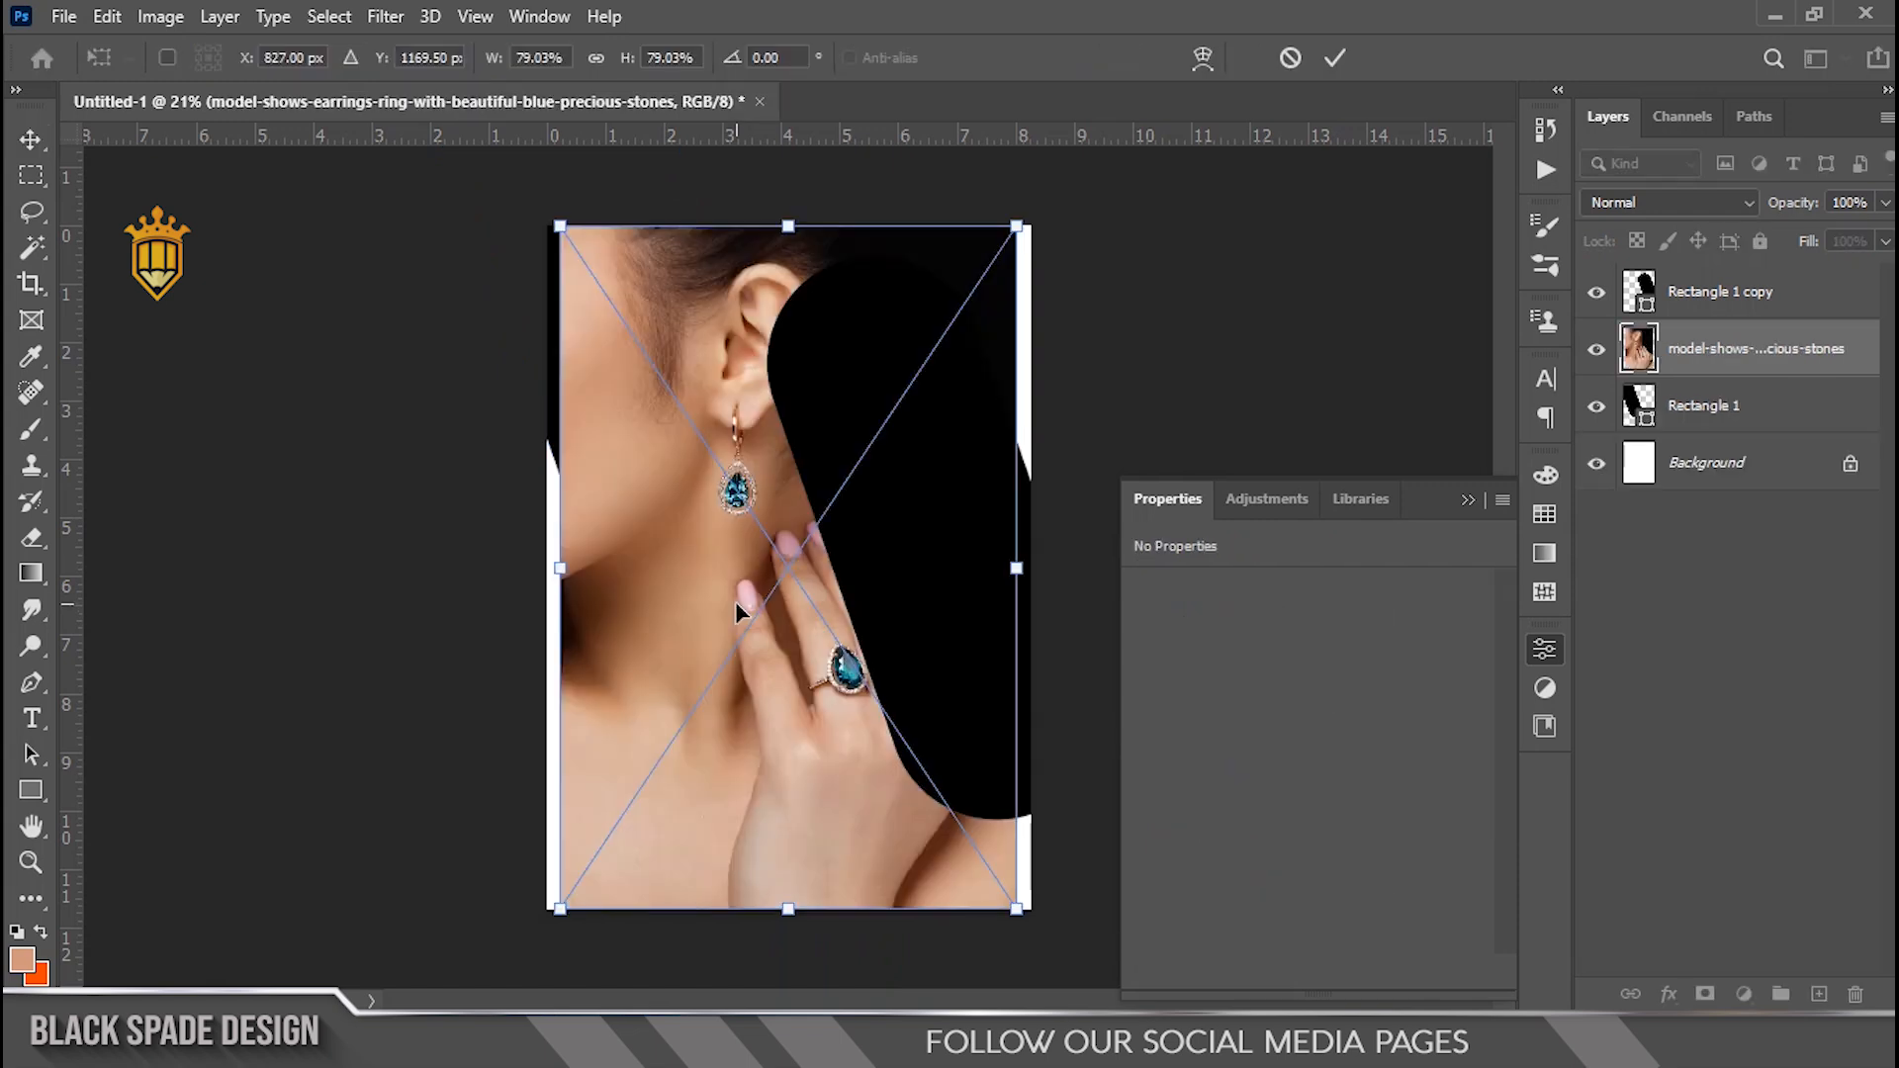
scroll(736, 605, "down", 1)
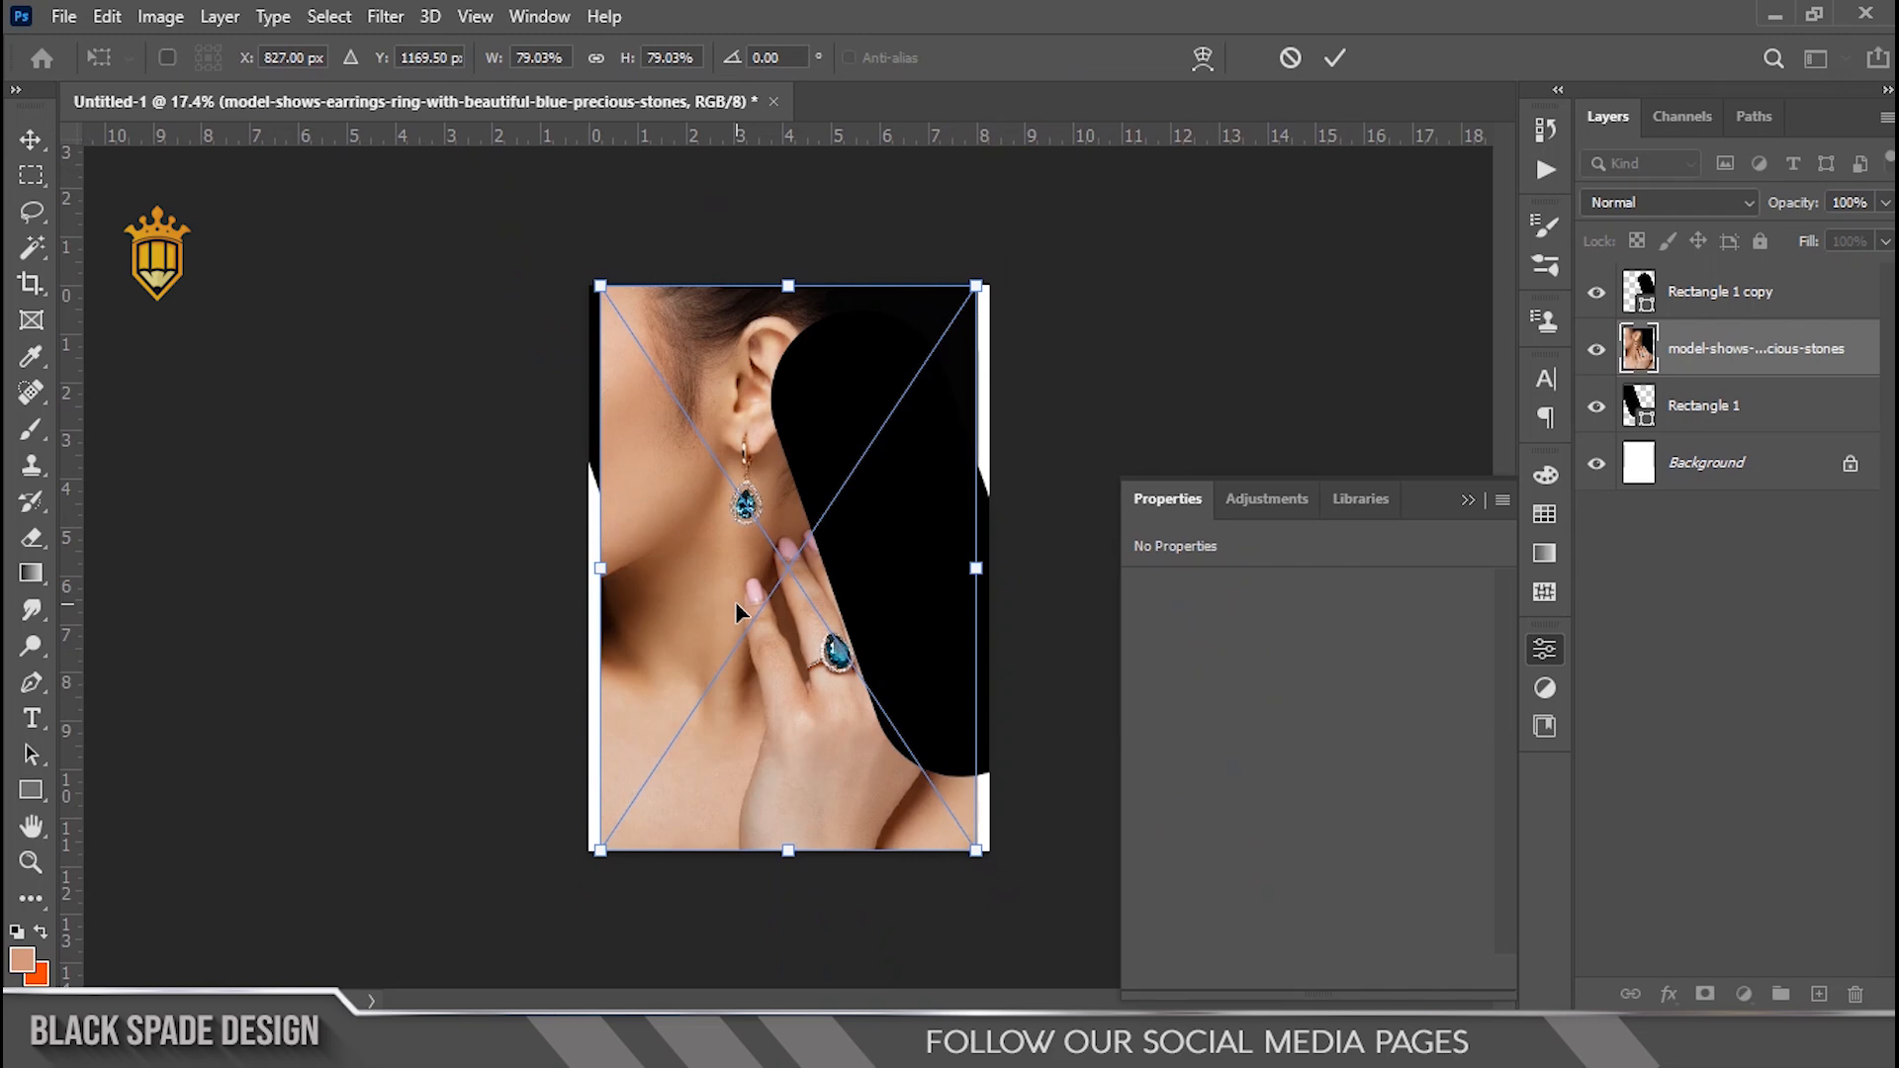
scroll(734, 562, "up", 1)
key("Return")
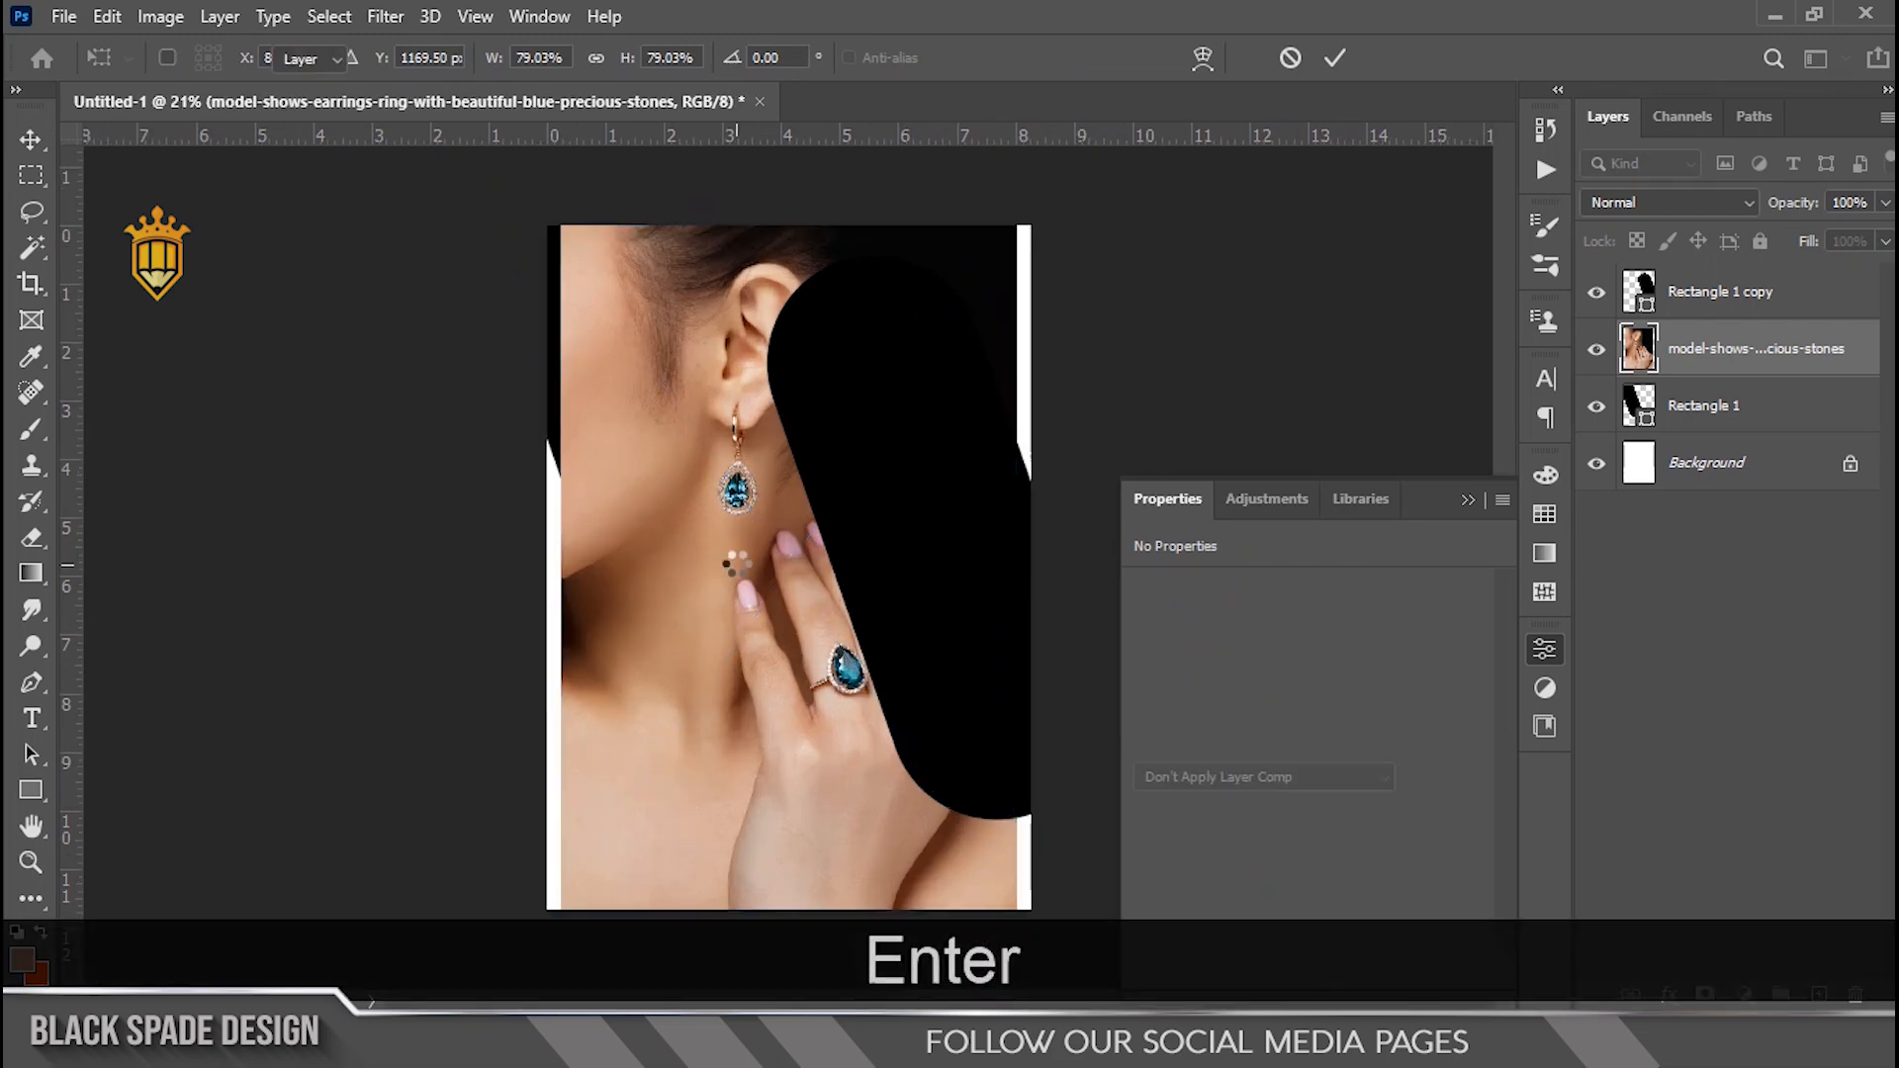
right_click(1729, 363)
left_click(1426, 651)
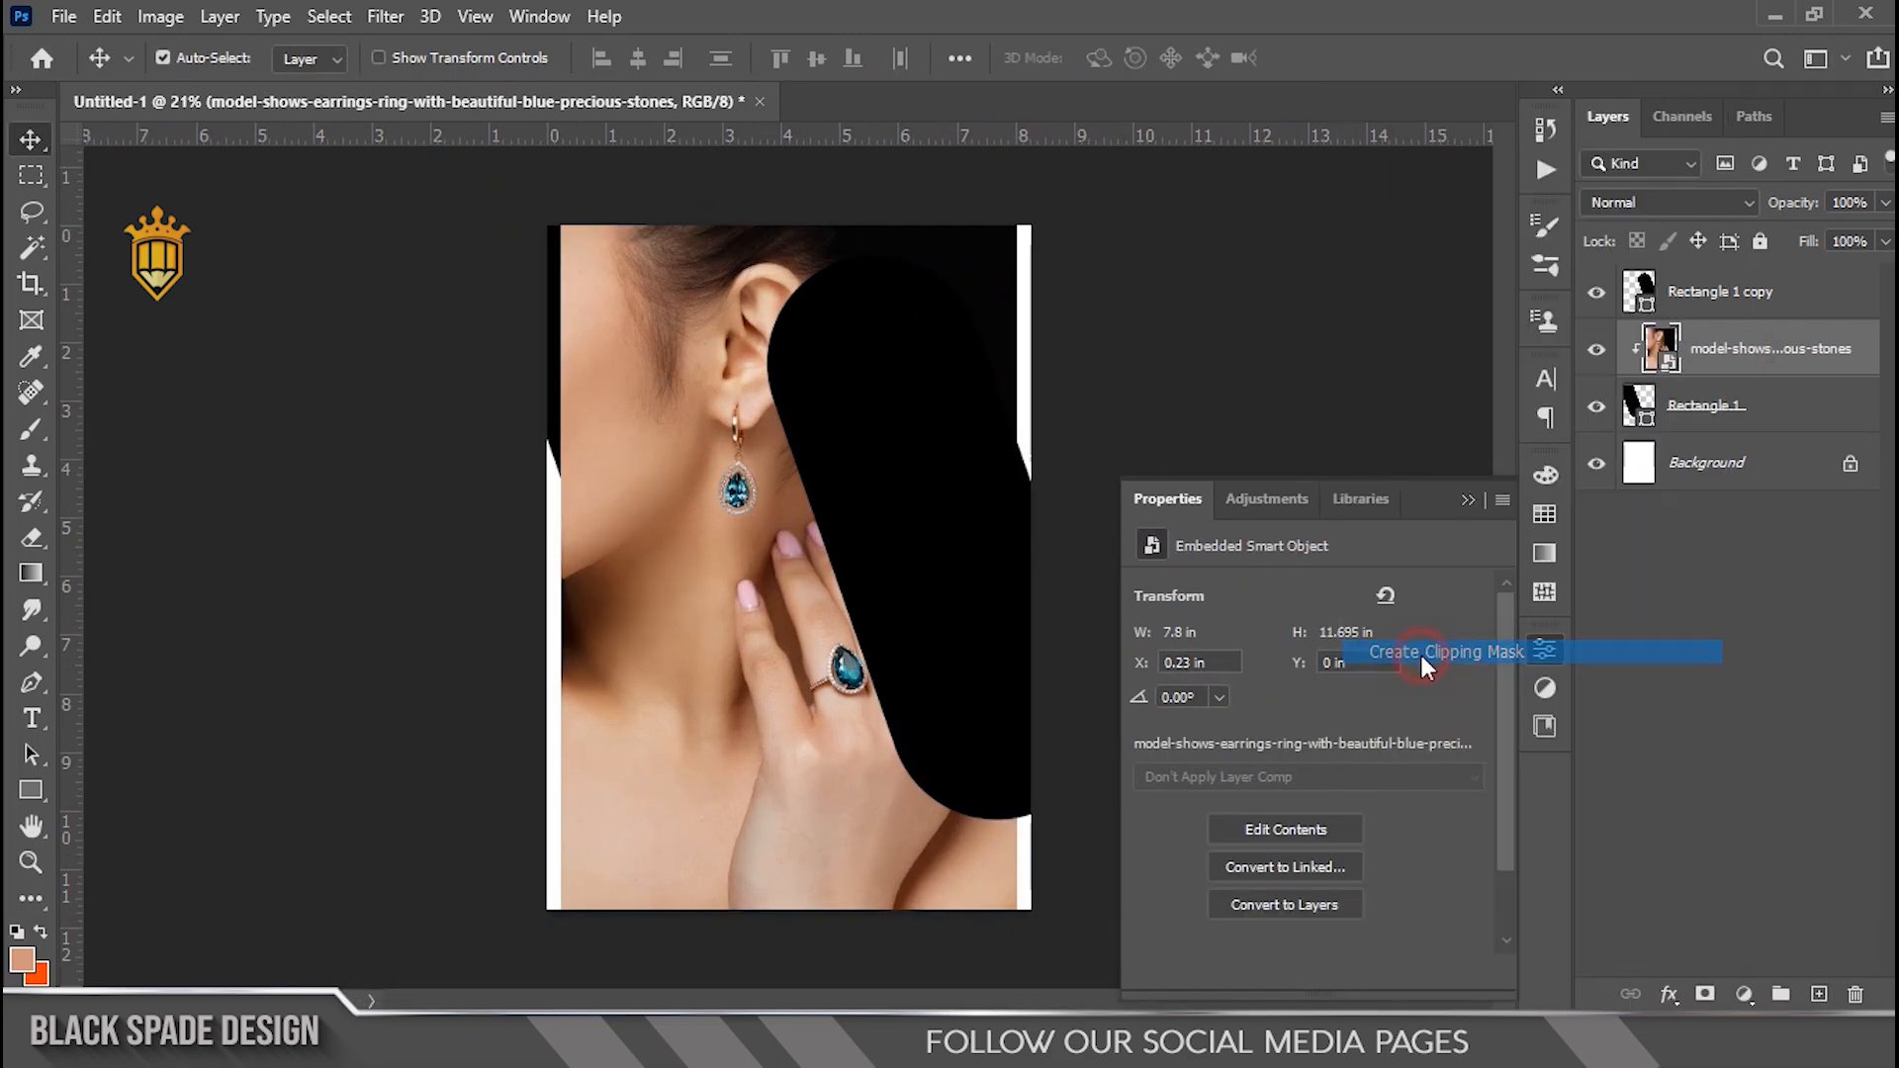
Move the clipped photo left and down within the left bar so the blue earring and ring both show
scroll(789, 500, "up", 4)
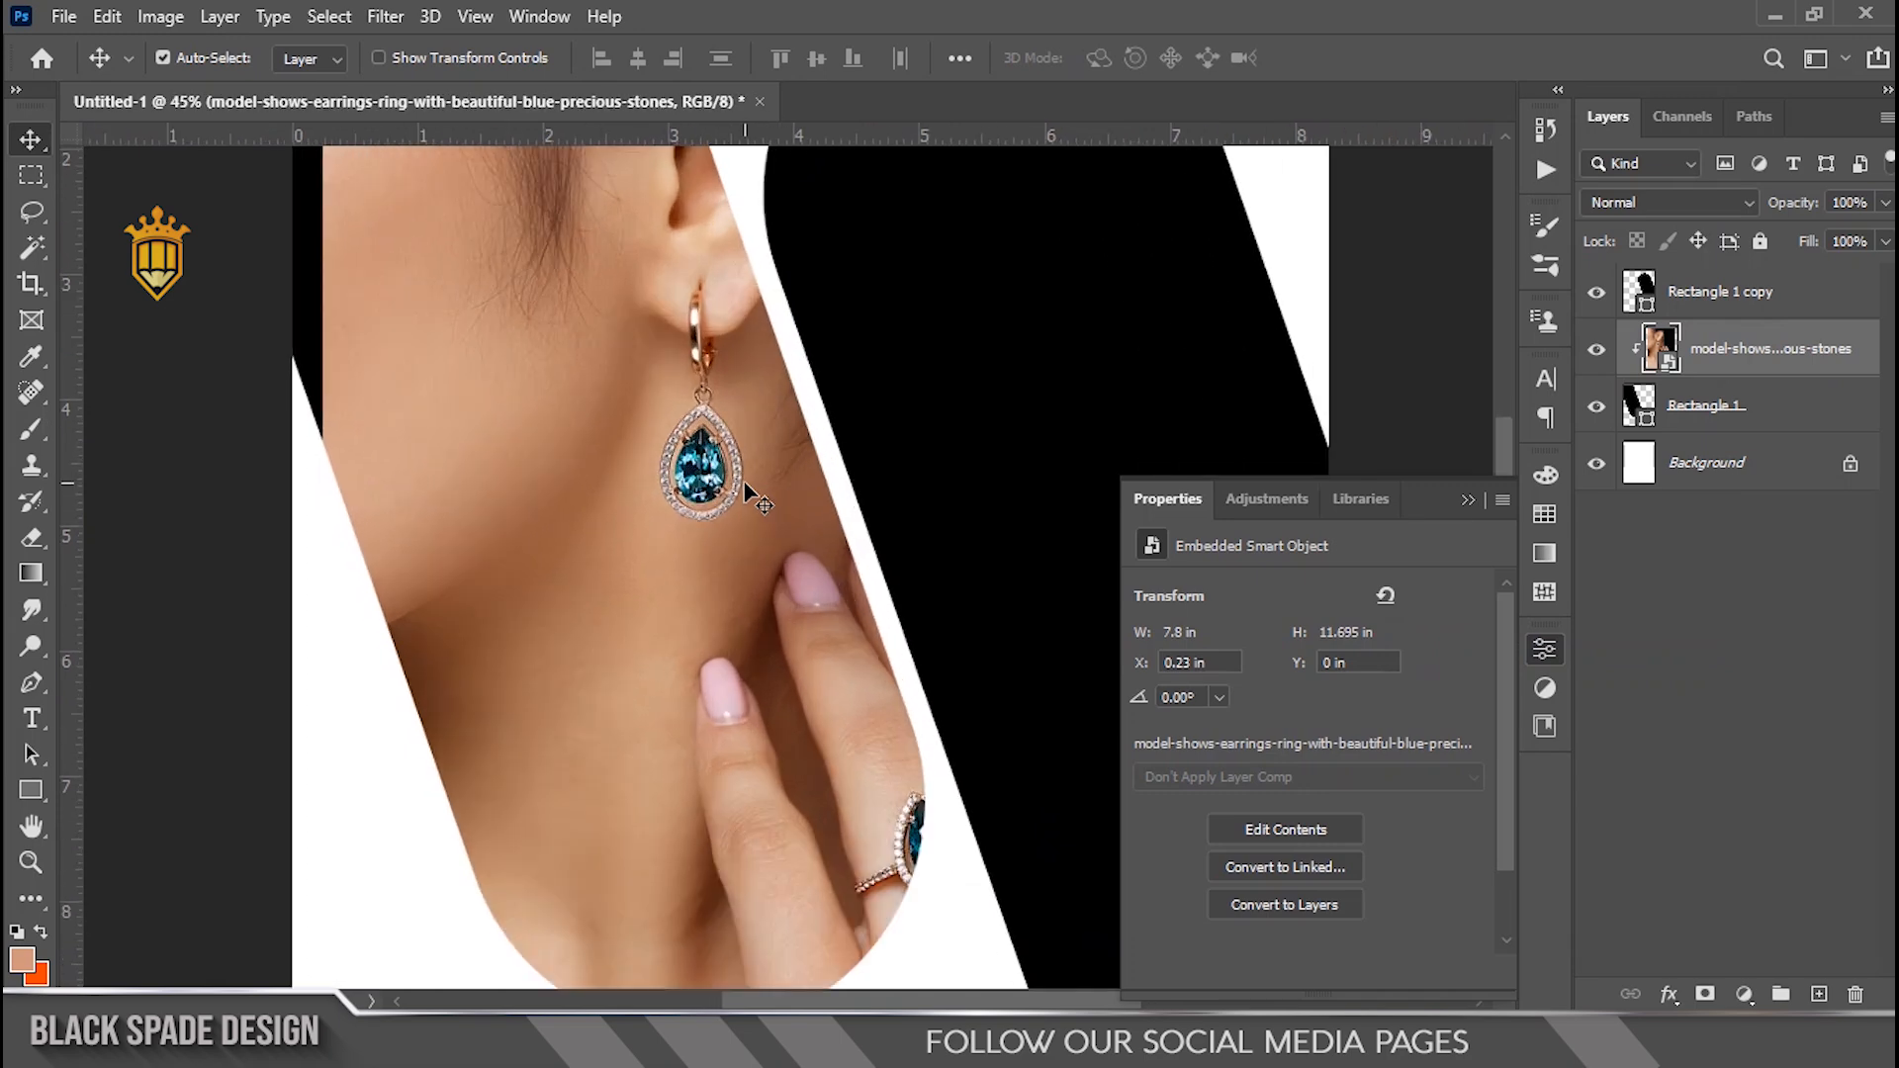
key("ctrl+t")
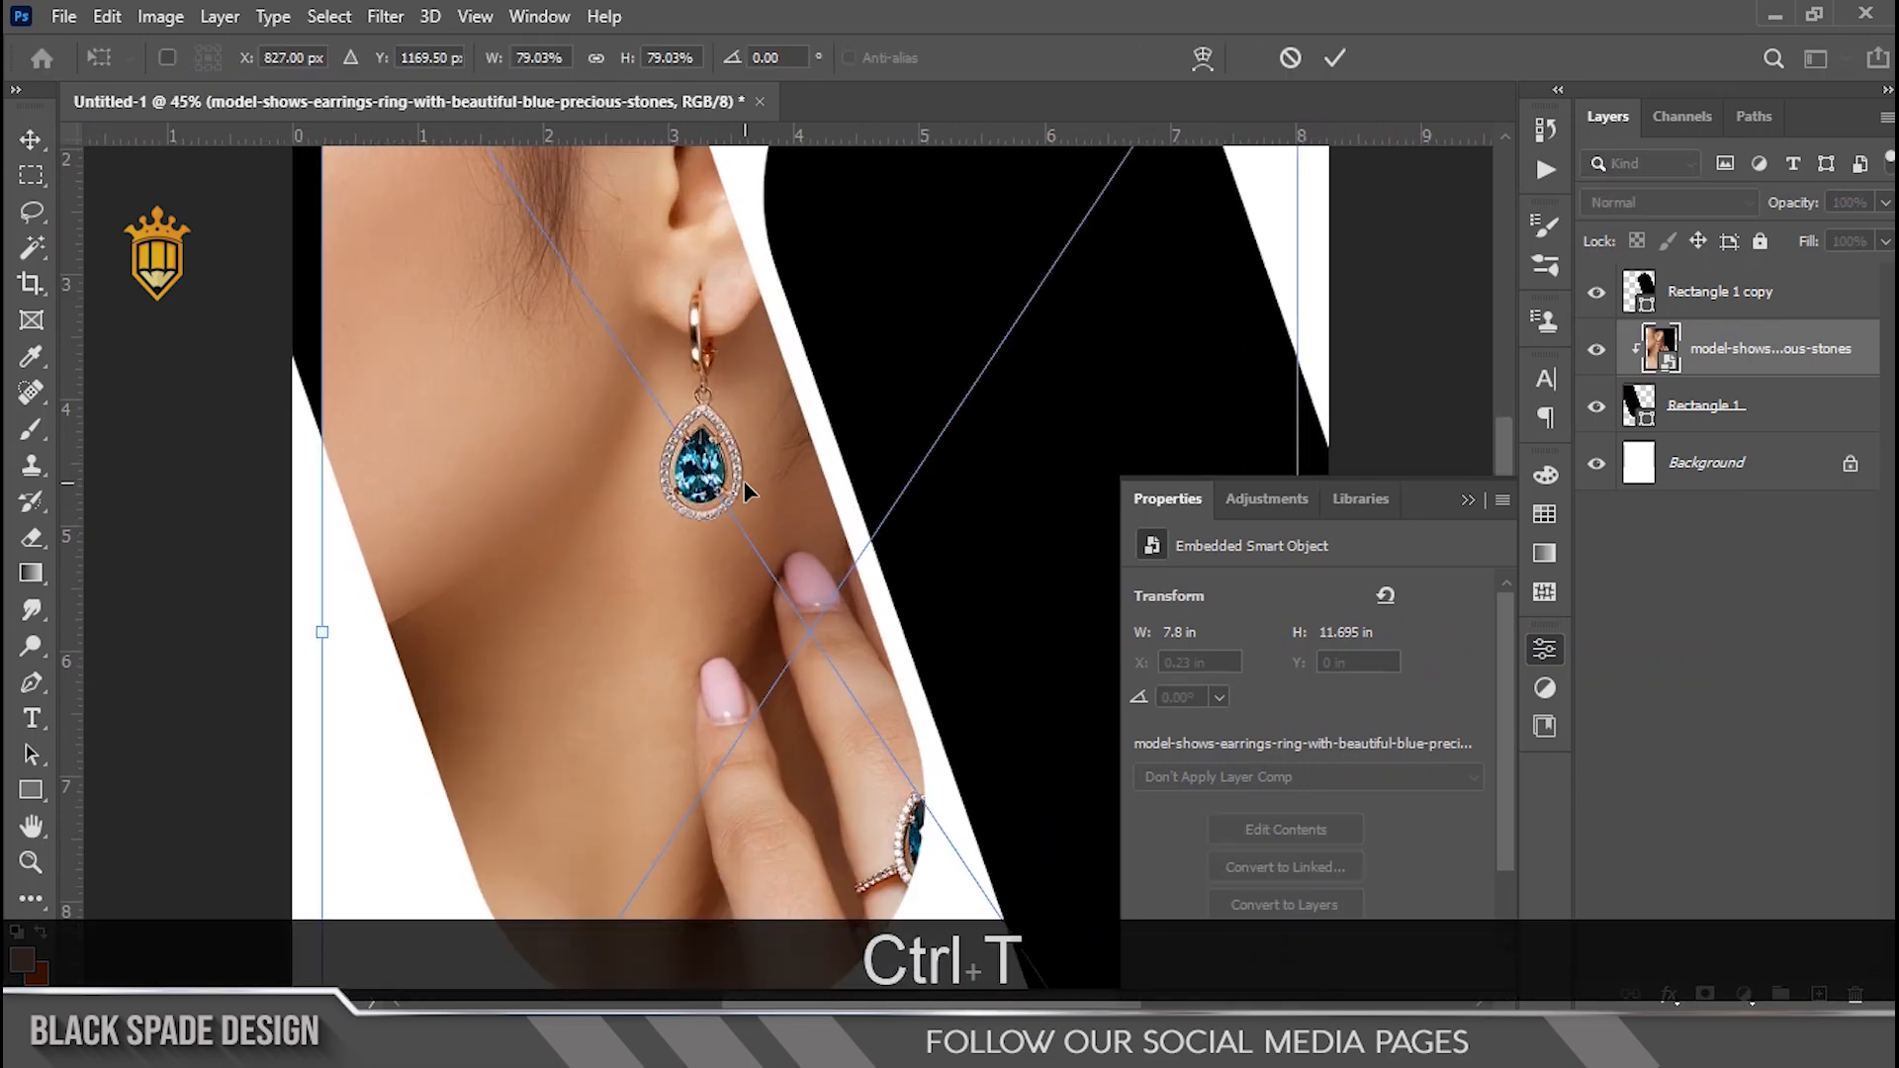
mouse_move(743, 481)
left_mouse_down()
mouse_move(869, 538)
mouse_move(849, 513)
mouse_move(734, 518)
left_mouse_up()
left_click(1468, 500)
scroll(898, 543, "down", 1)
scroll(844, 520, "down", 3)
key("Return")
scroll(762, 506, "up", 2)
Place the portrait-young-woman-with-earrings-with-gems-isolated image from the Womens day folder above the right bar and clip it to that bar
right_click(915, 557)
left_click(974, 555)
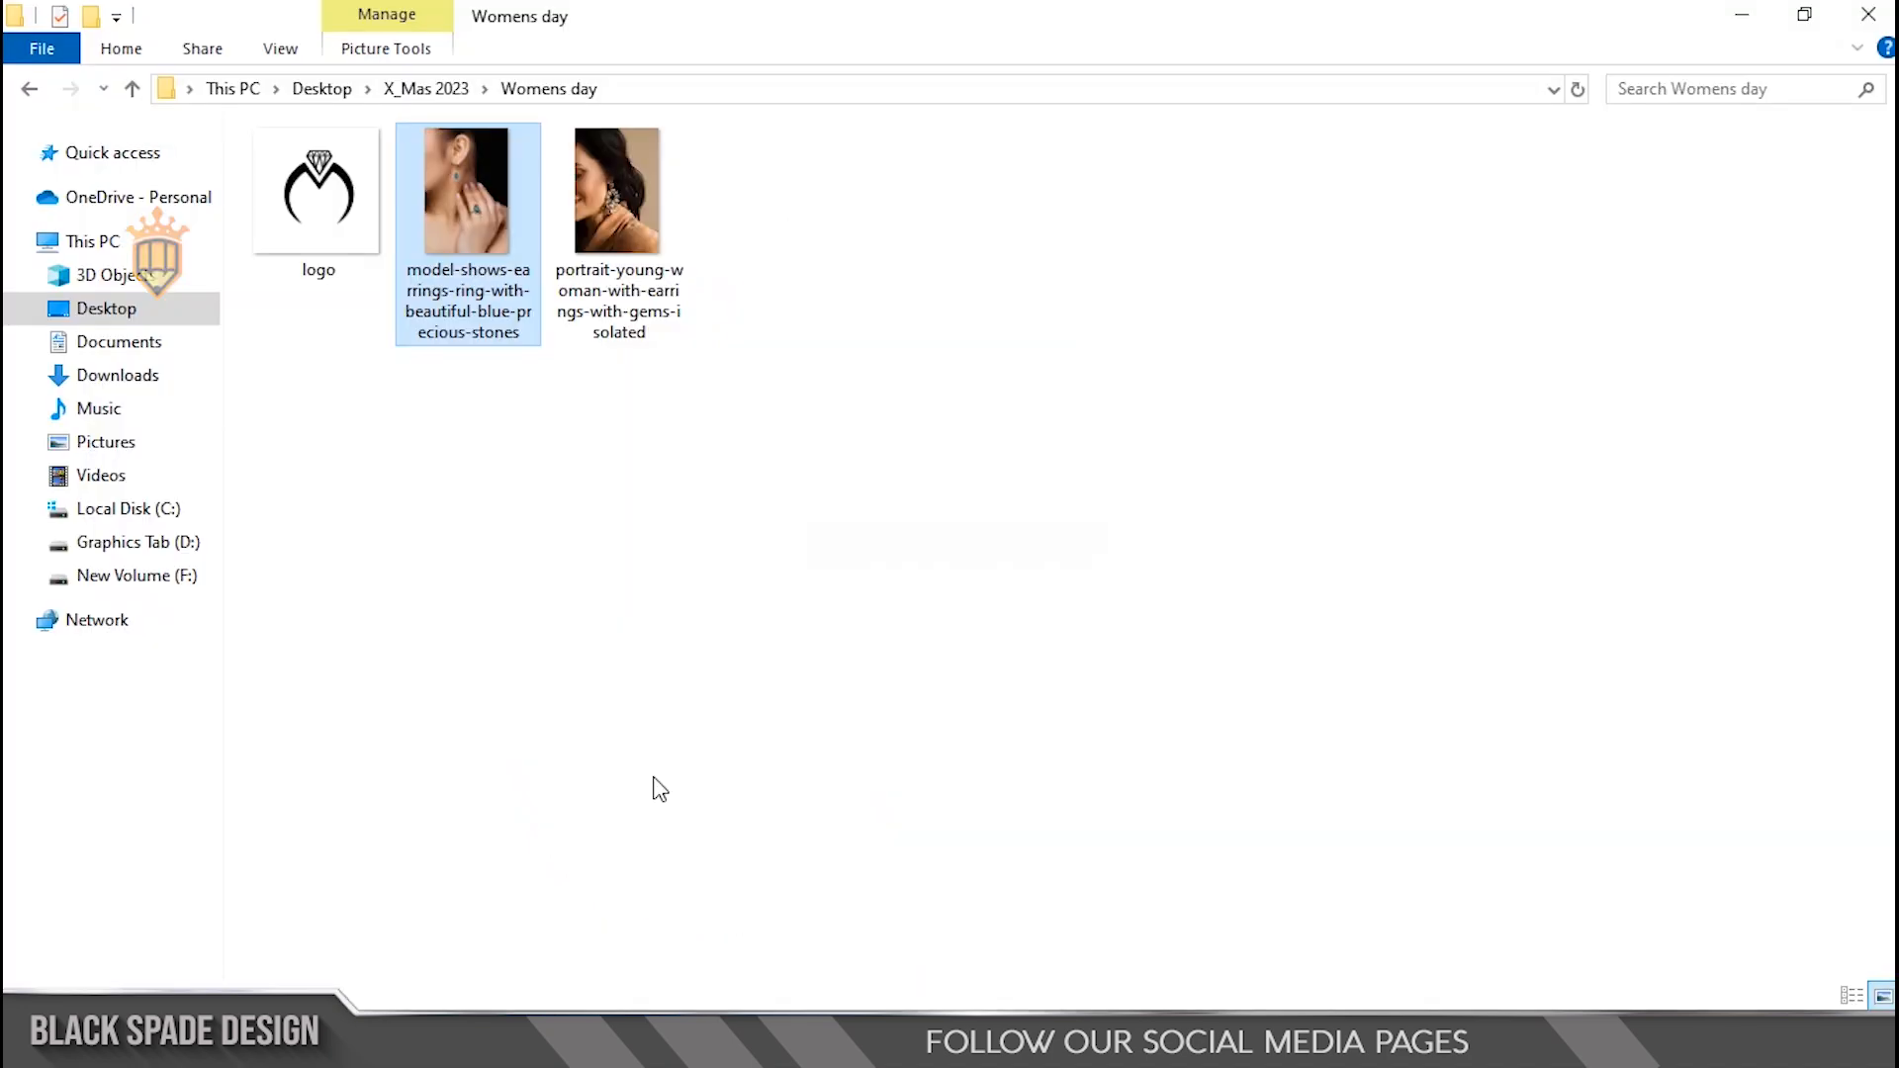
left_click(618, 237)
left_click_drag(636, 265, 922, 737)
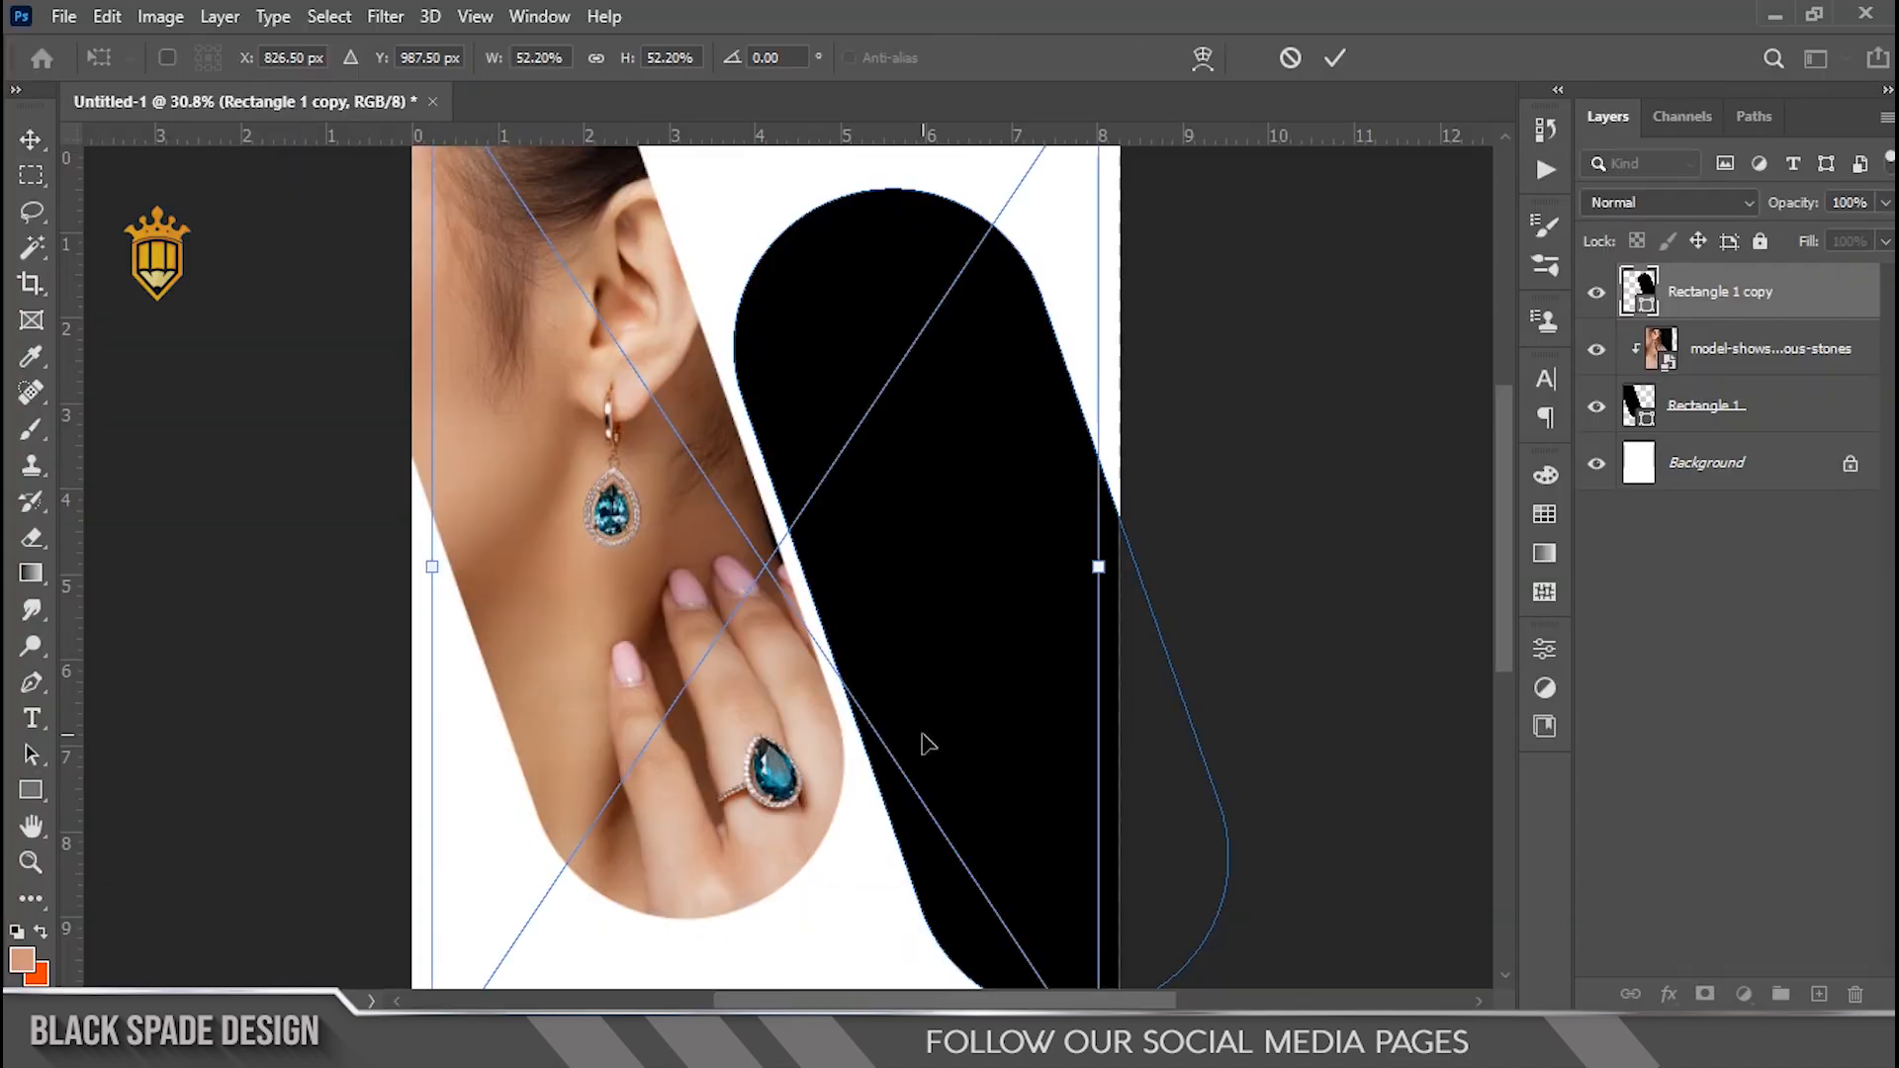
left_click_drag(853, 584, 930, 557)
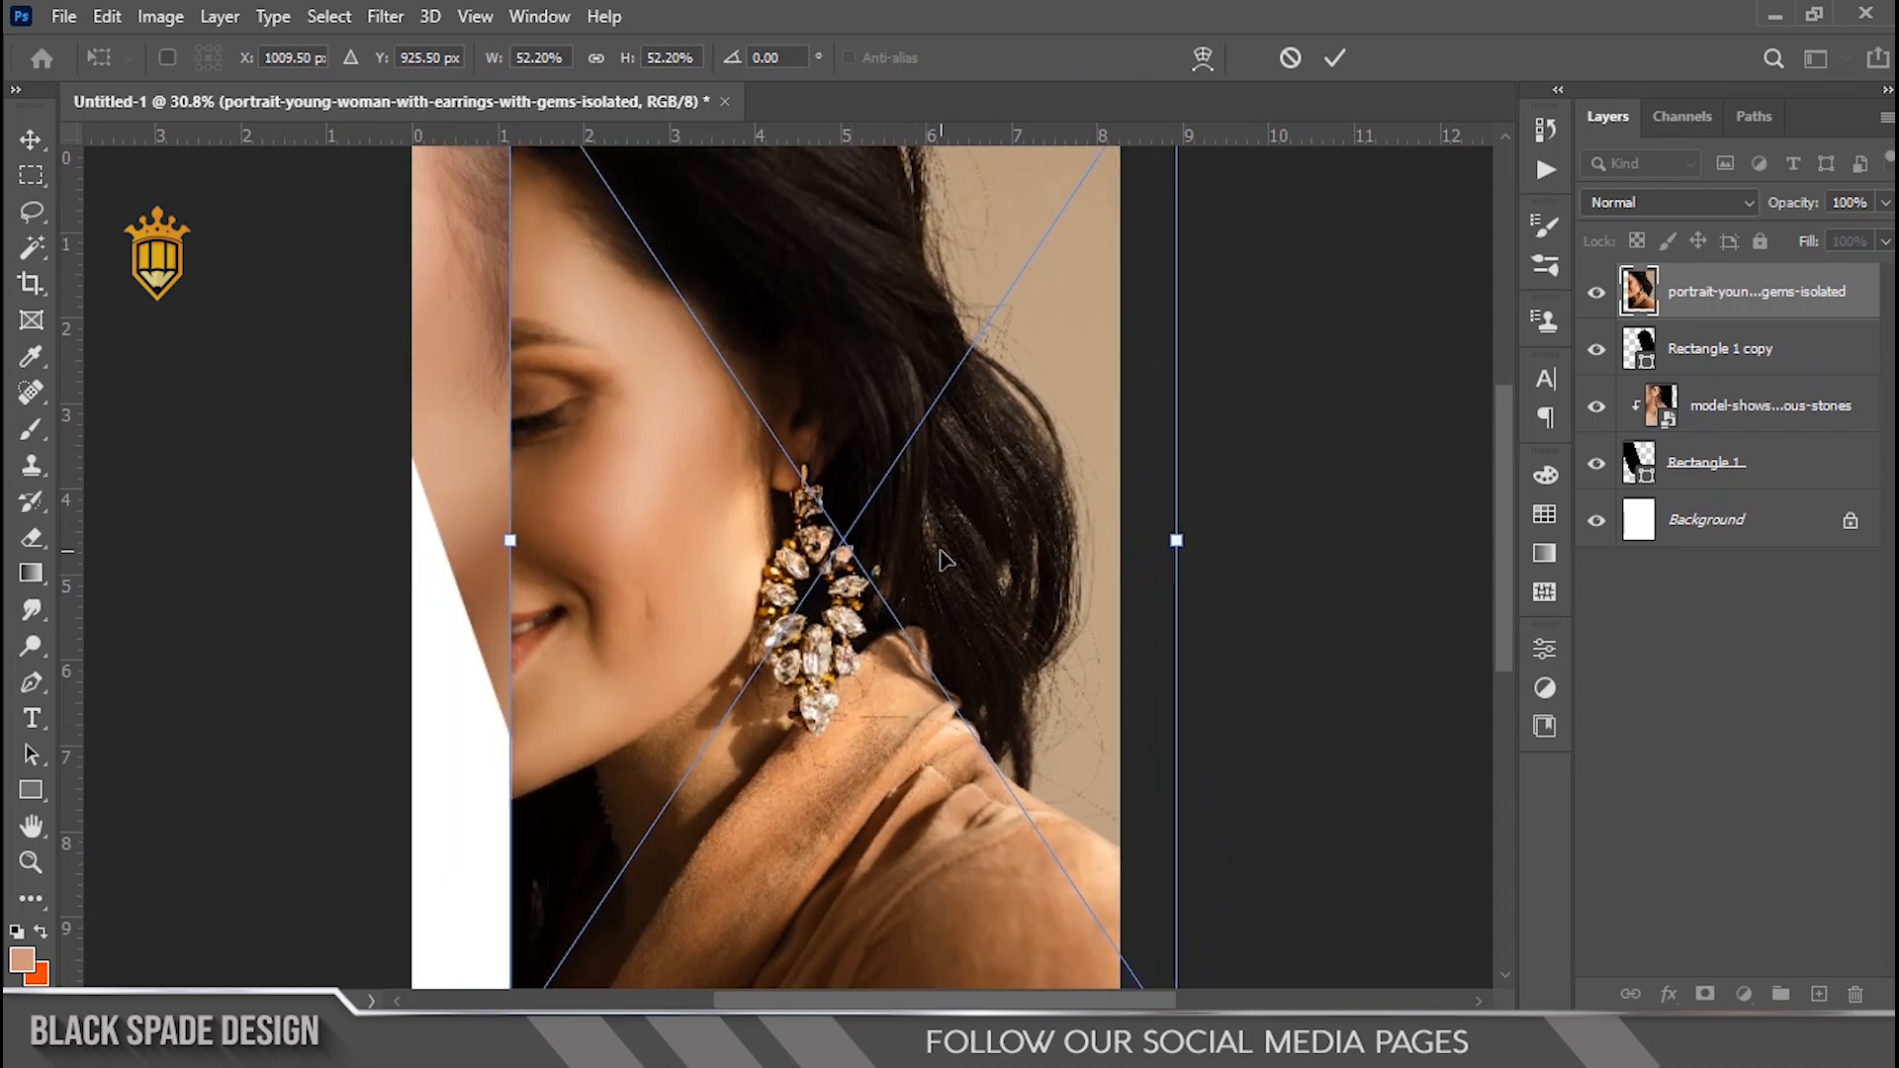
key("Return")
right_click(1731, 291)
left_click(1425, 649)
Move the portrait photo to the right within the right bar so the whole gem earring shows
key("ctrl+t")
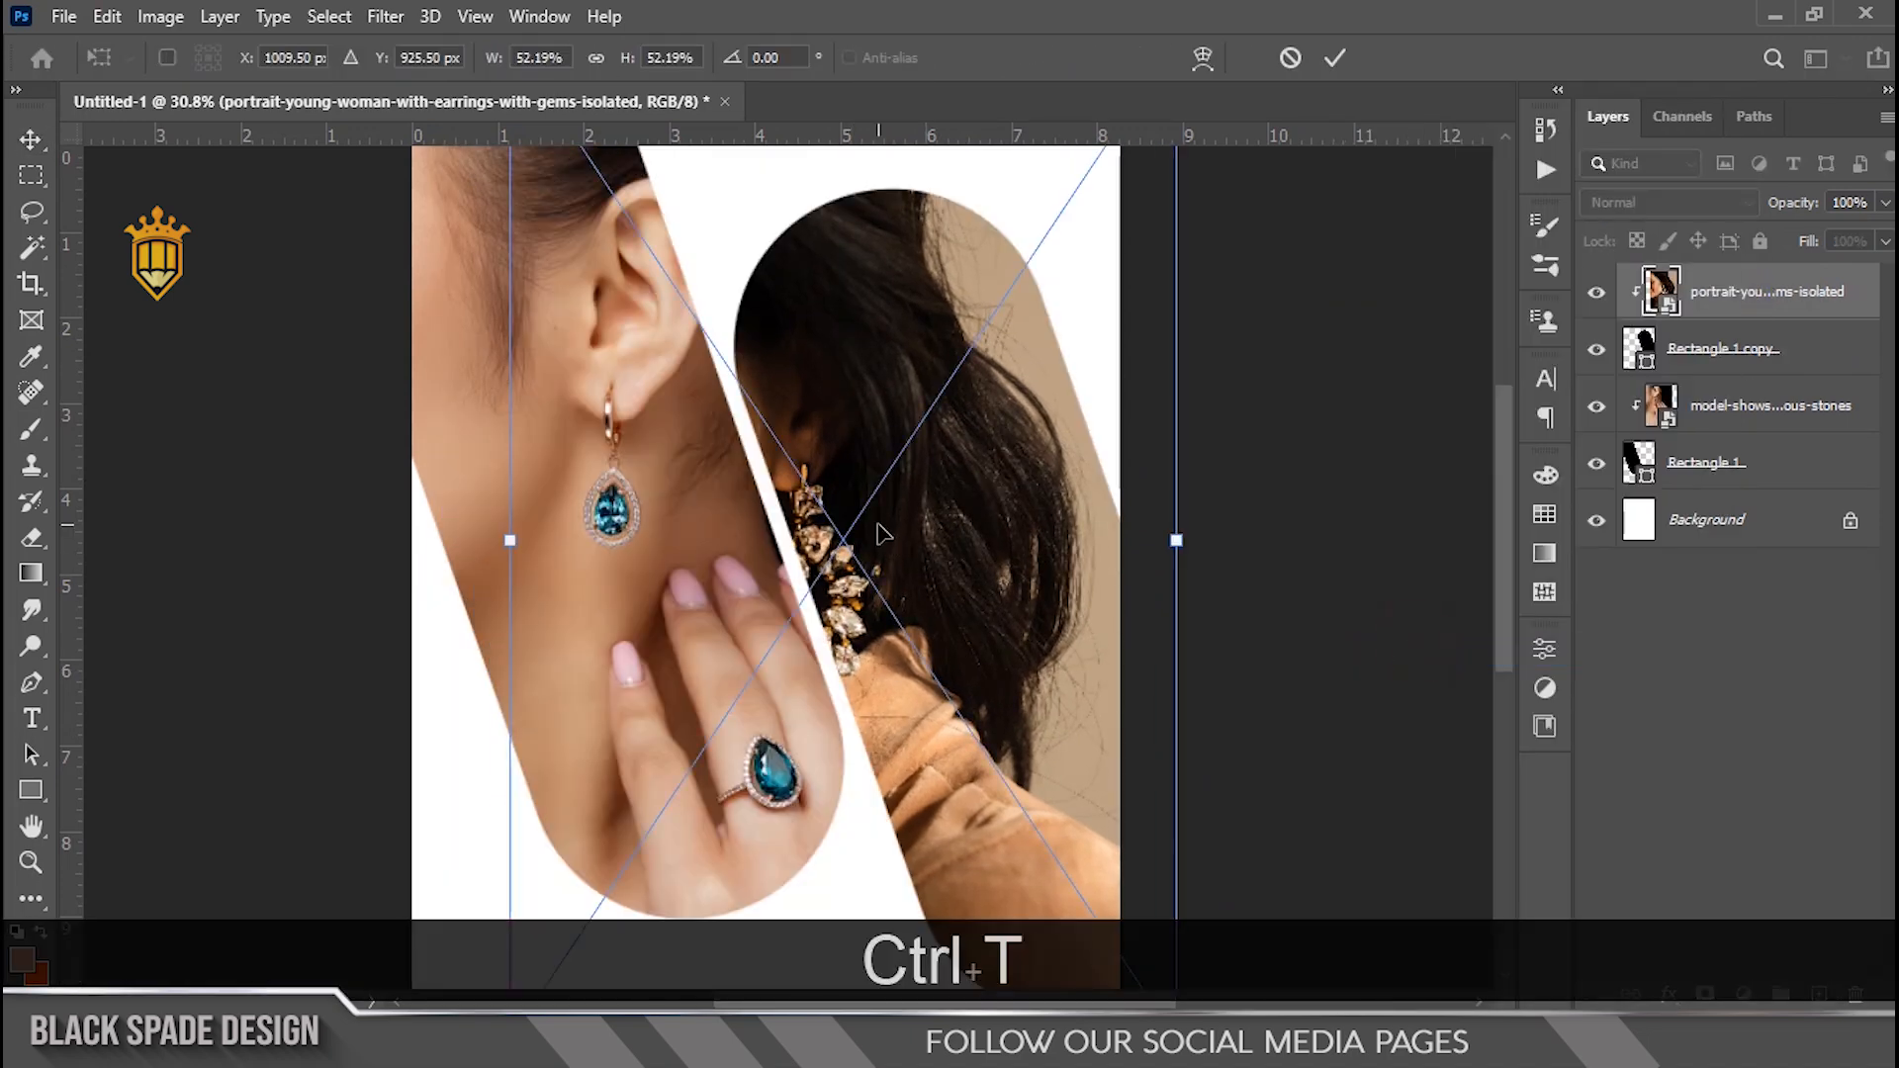
left_click_drag(883, 542, 992, 558)
key("ctrl+minus")
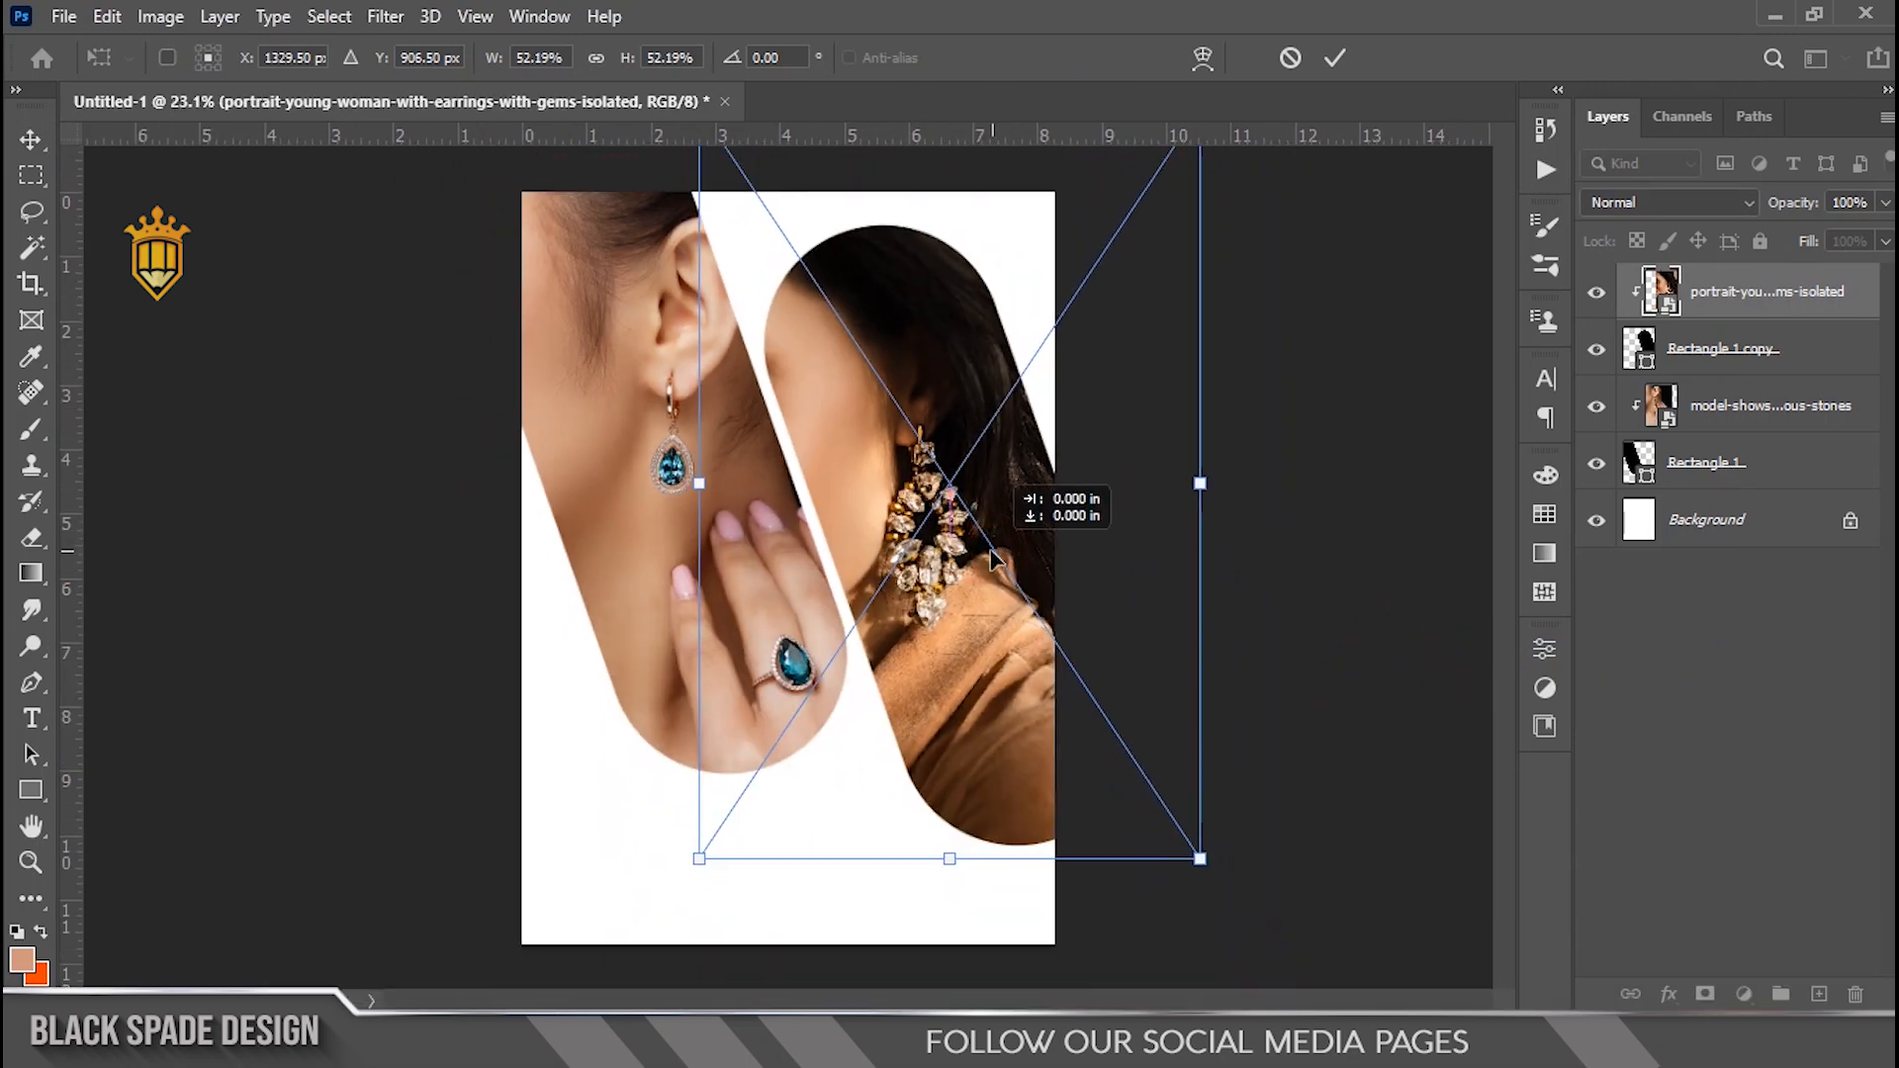
key("Return")
Duplicate the portrait photo layer and put the copy directly above the Background layer
key("ctrl")
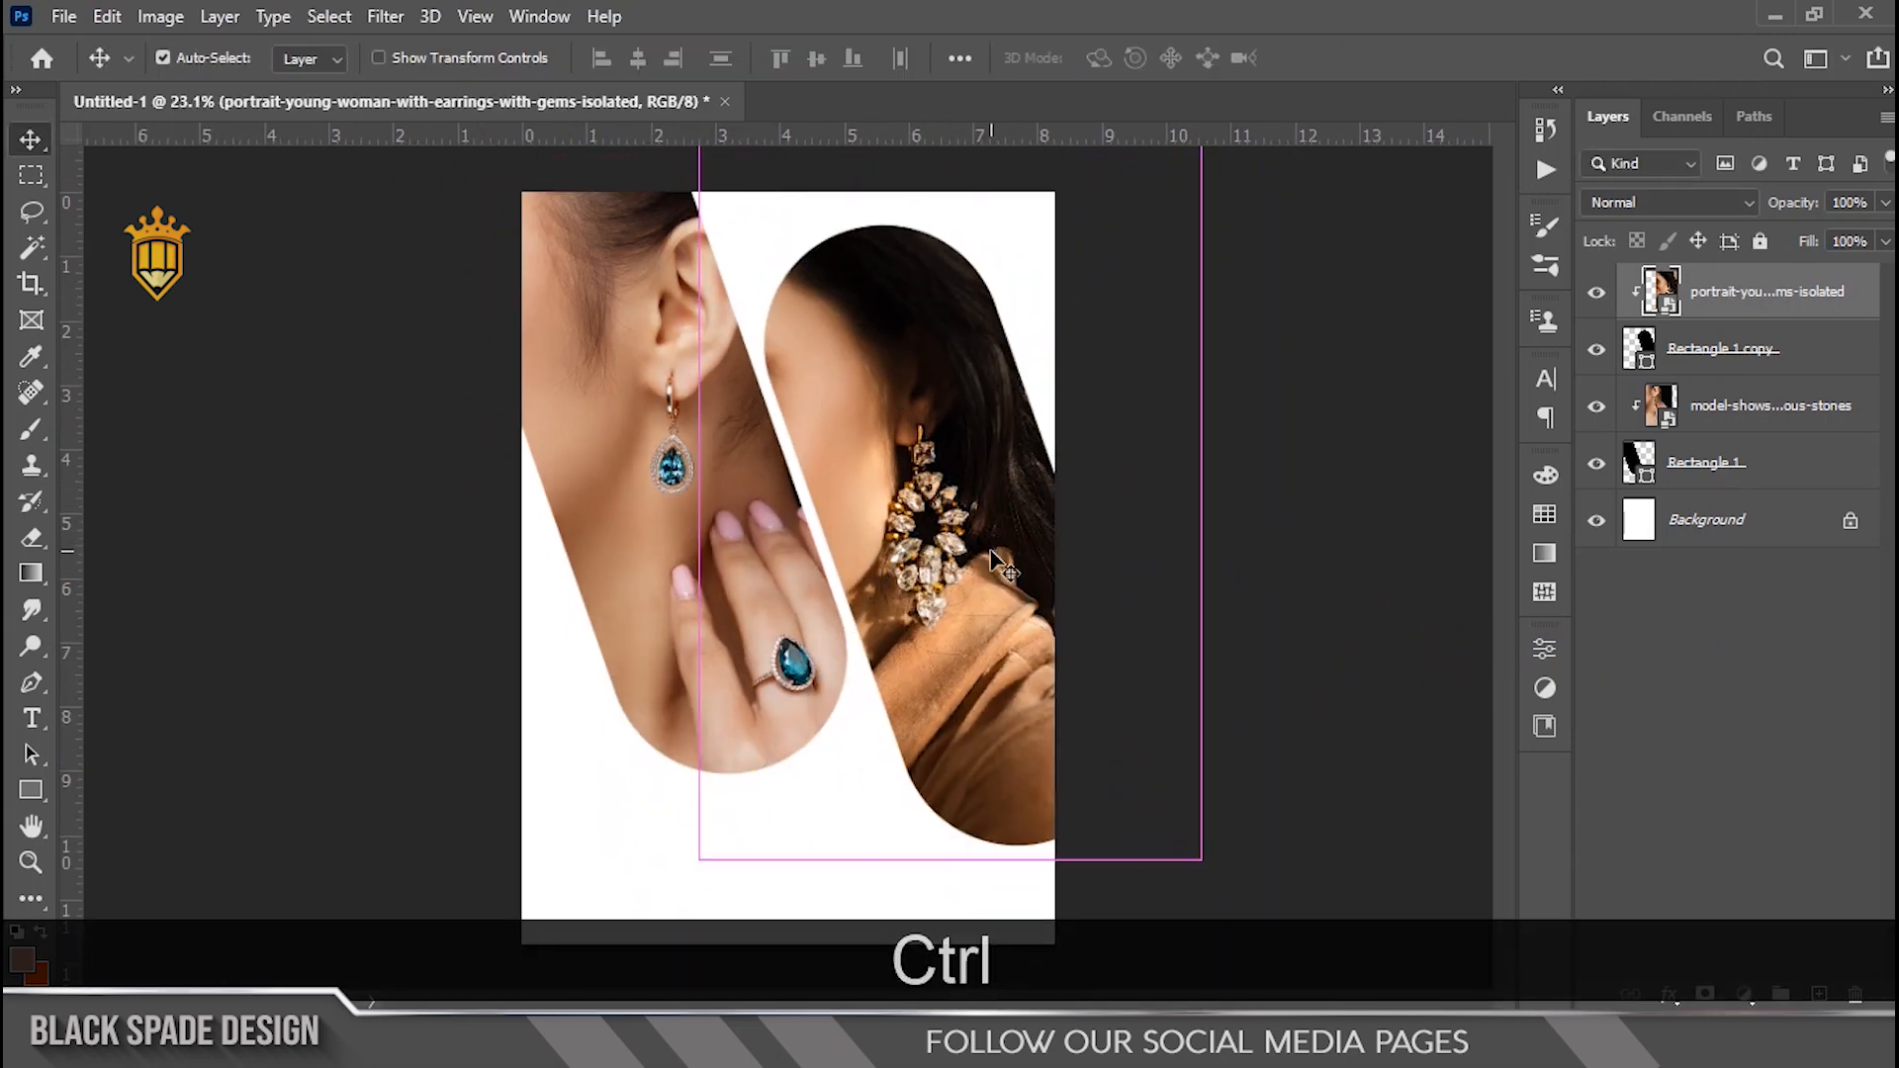
key("ctrl+j")
left_click_drag(1718, 302, 1698, 546)
scroll(851, 544, "down", 1)
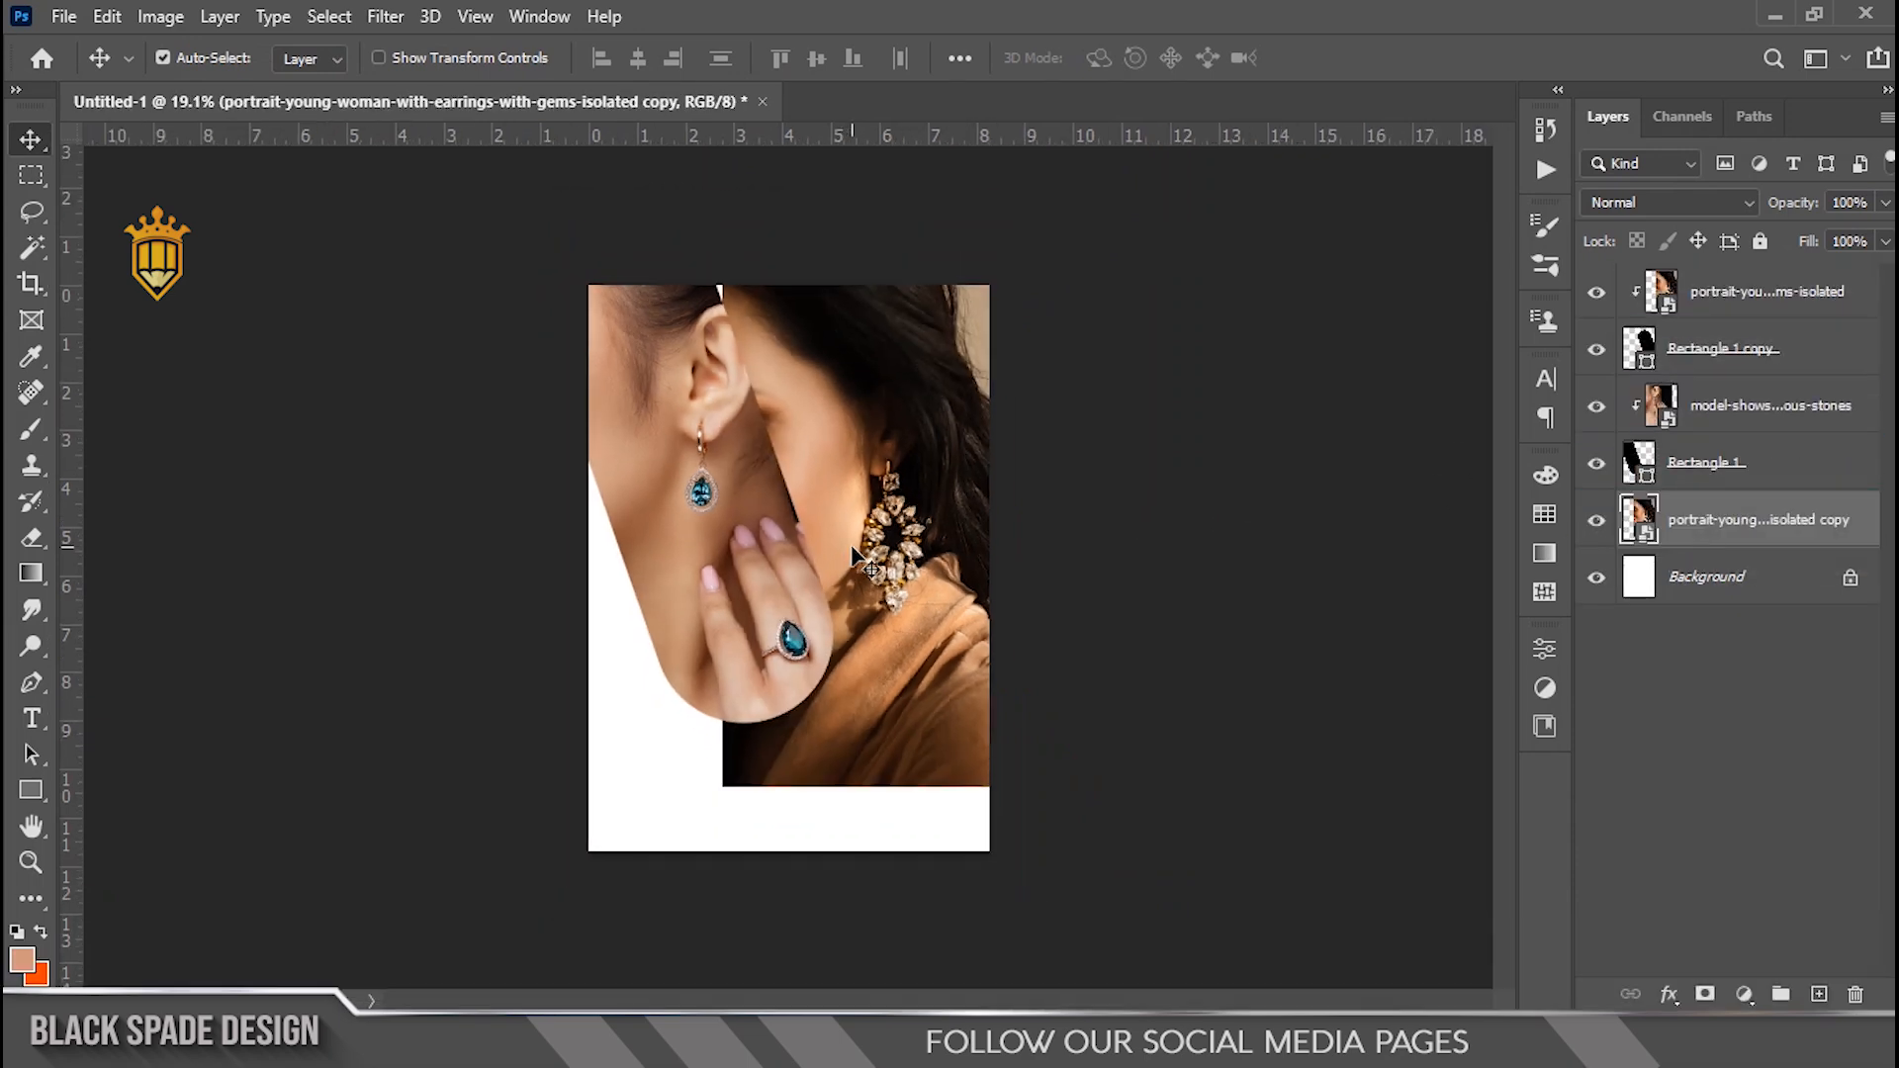
Scale the portrait copy to about 80.21% and centre it horizontally so it fills the page behind the bars
key("ctrl")
key("ctrl+t")
left_click_drag(1076, 241, 1142, 156)
left_click_drag(1018, 526, 947, 547)
scroll(947, 547, "down", 1)
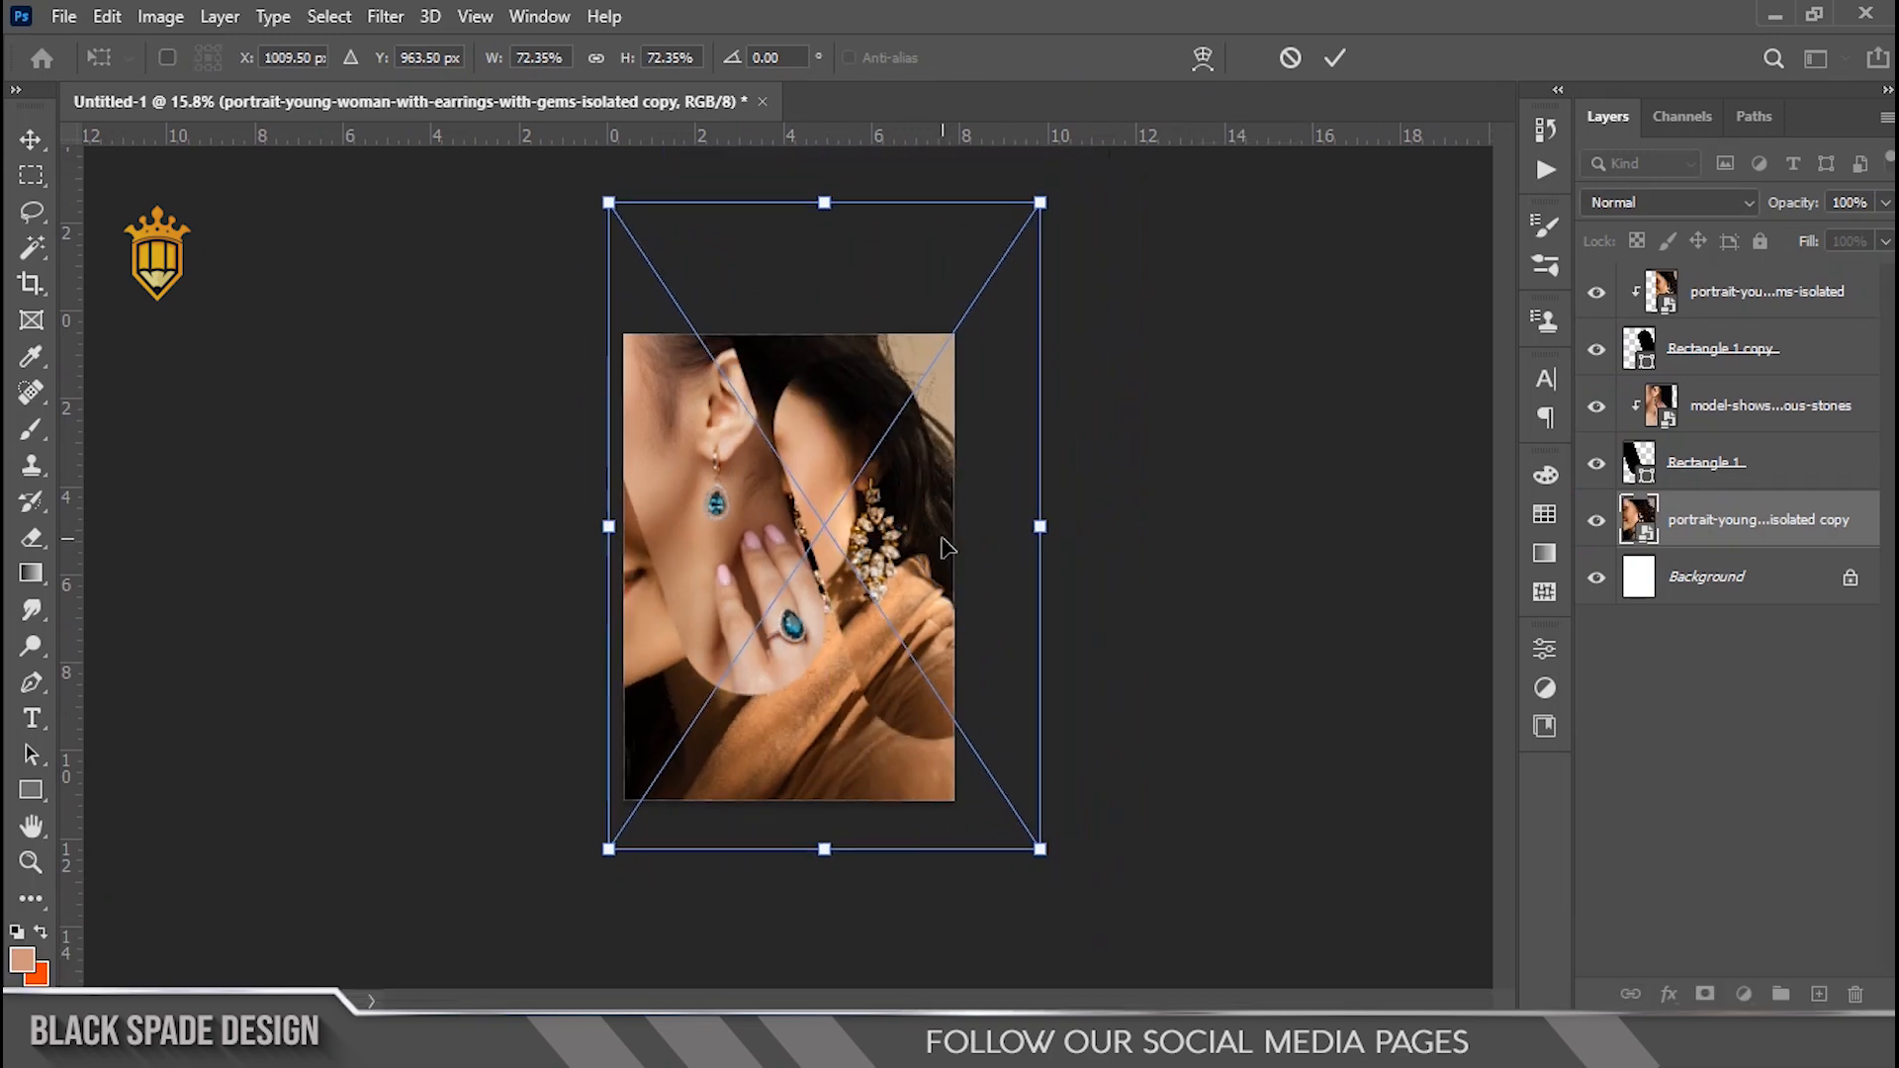
left_click_drag(995, 800, 1017, 819)
left_click_drag(924, 591, 887, 579)
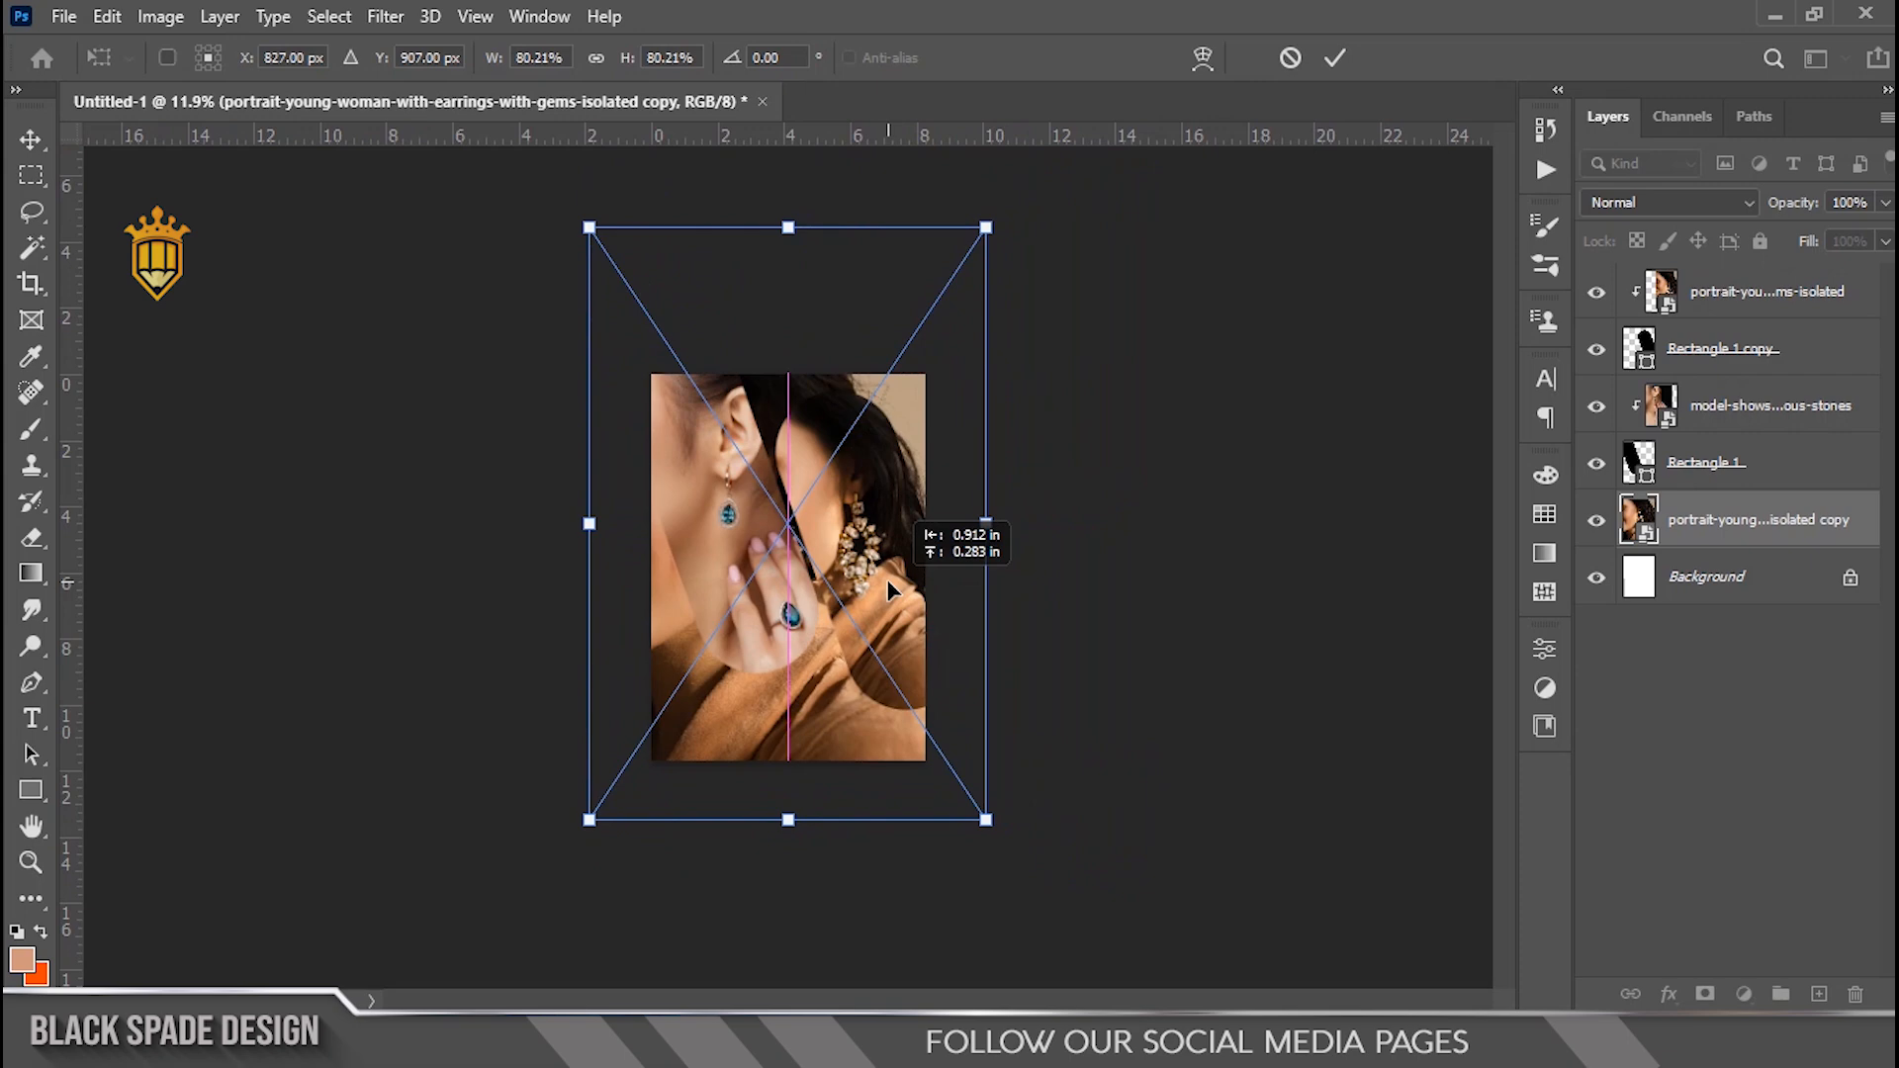
key("Return")
scroll(787, 569, "up", 1)
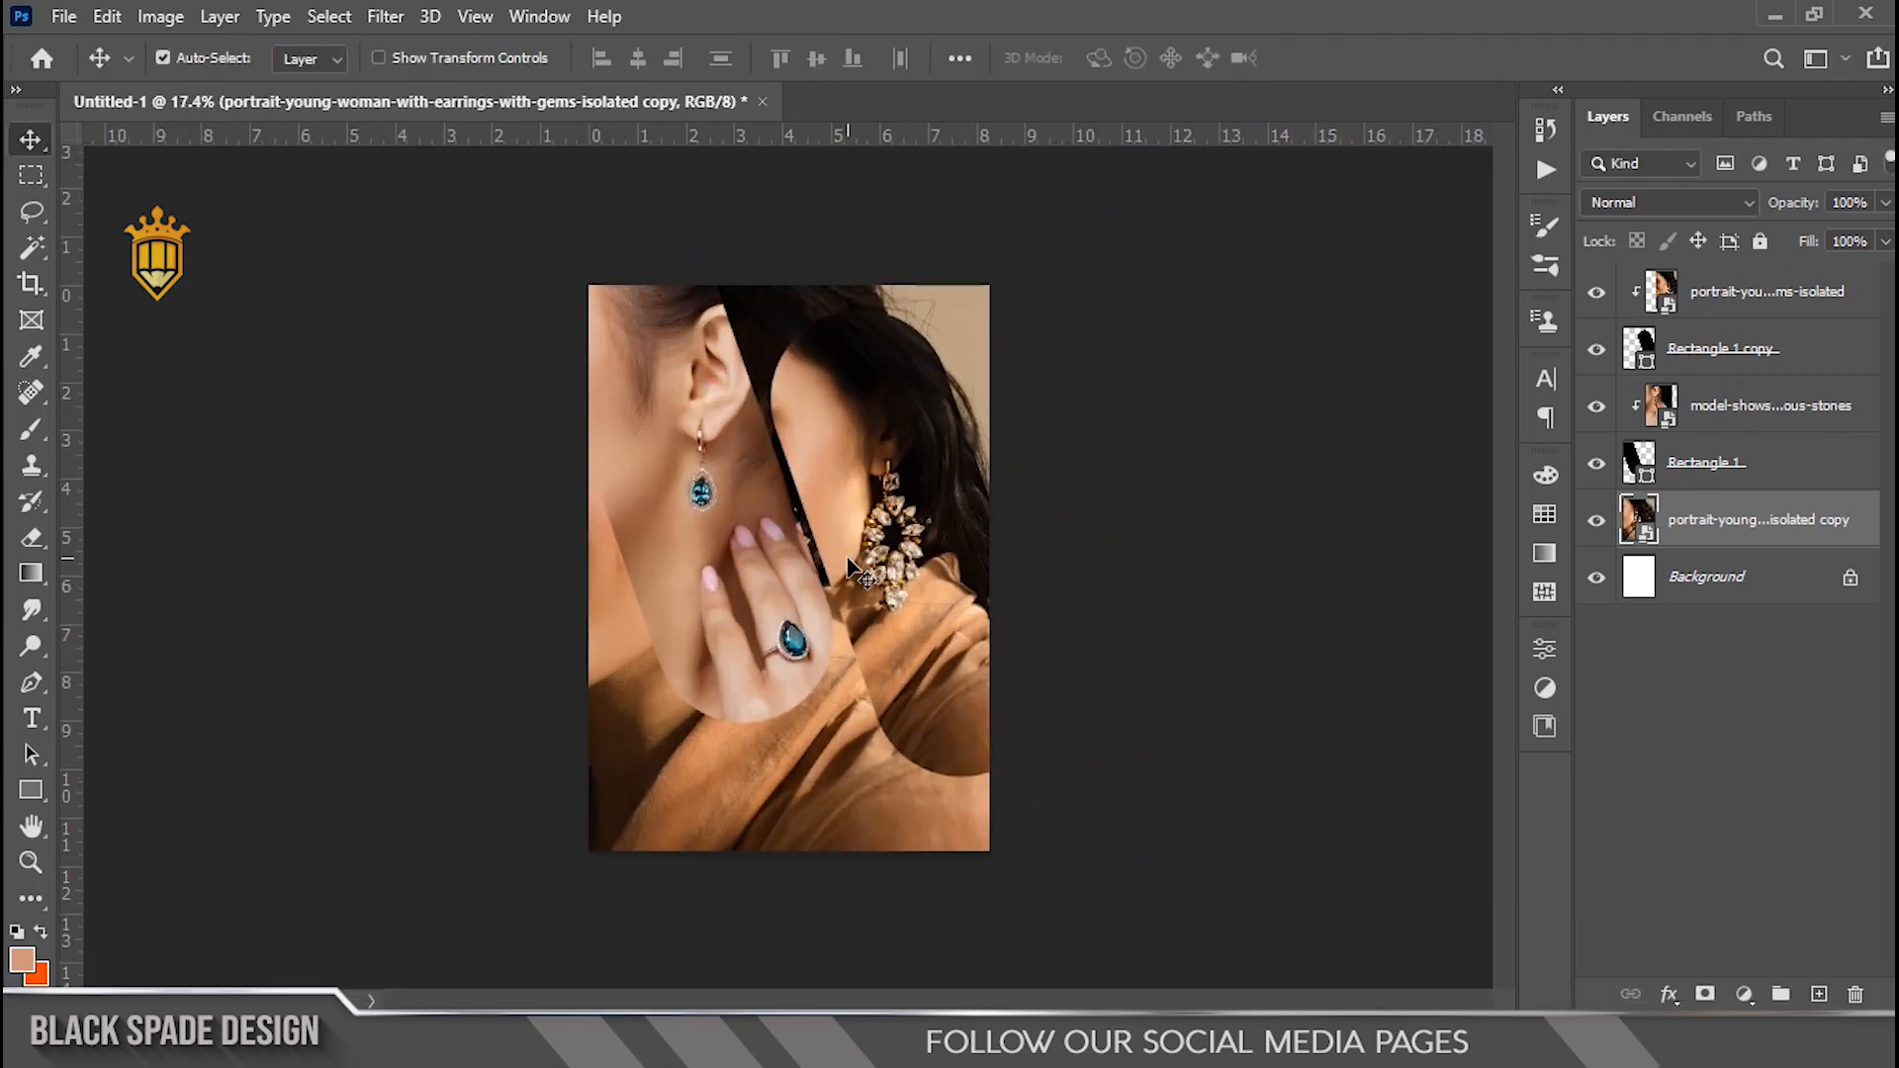
Apply a Black and White adjustment to the portrait copy with Reds at 70% and Yellows at 119%
key("ctrl+super+shift+b")
scroll(958, 500, "up", 1)
key("ctrl+alt+shift+b")
left_click_drag(757, 65, 1306, 285)
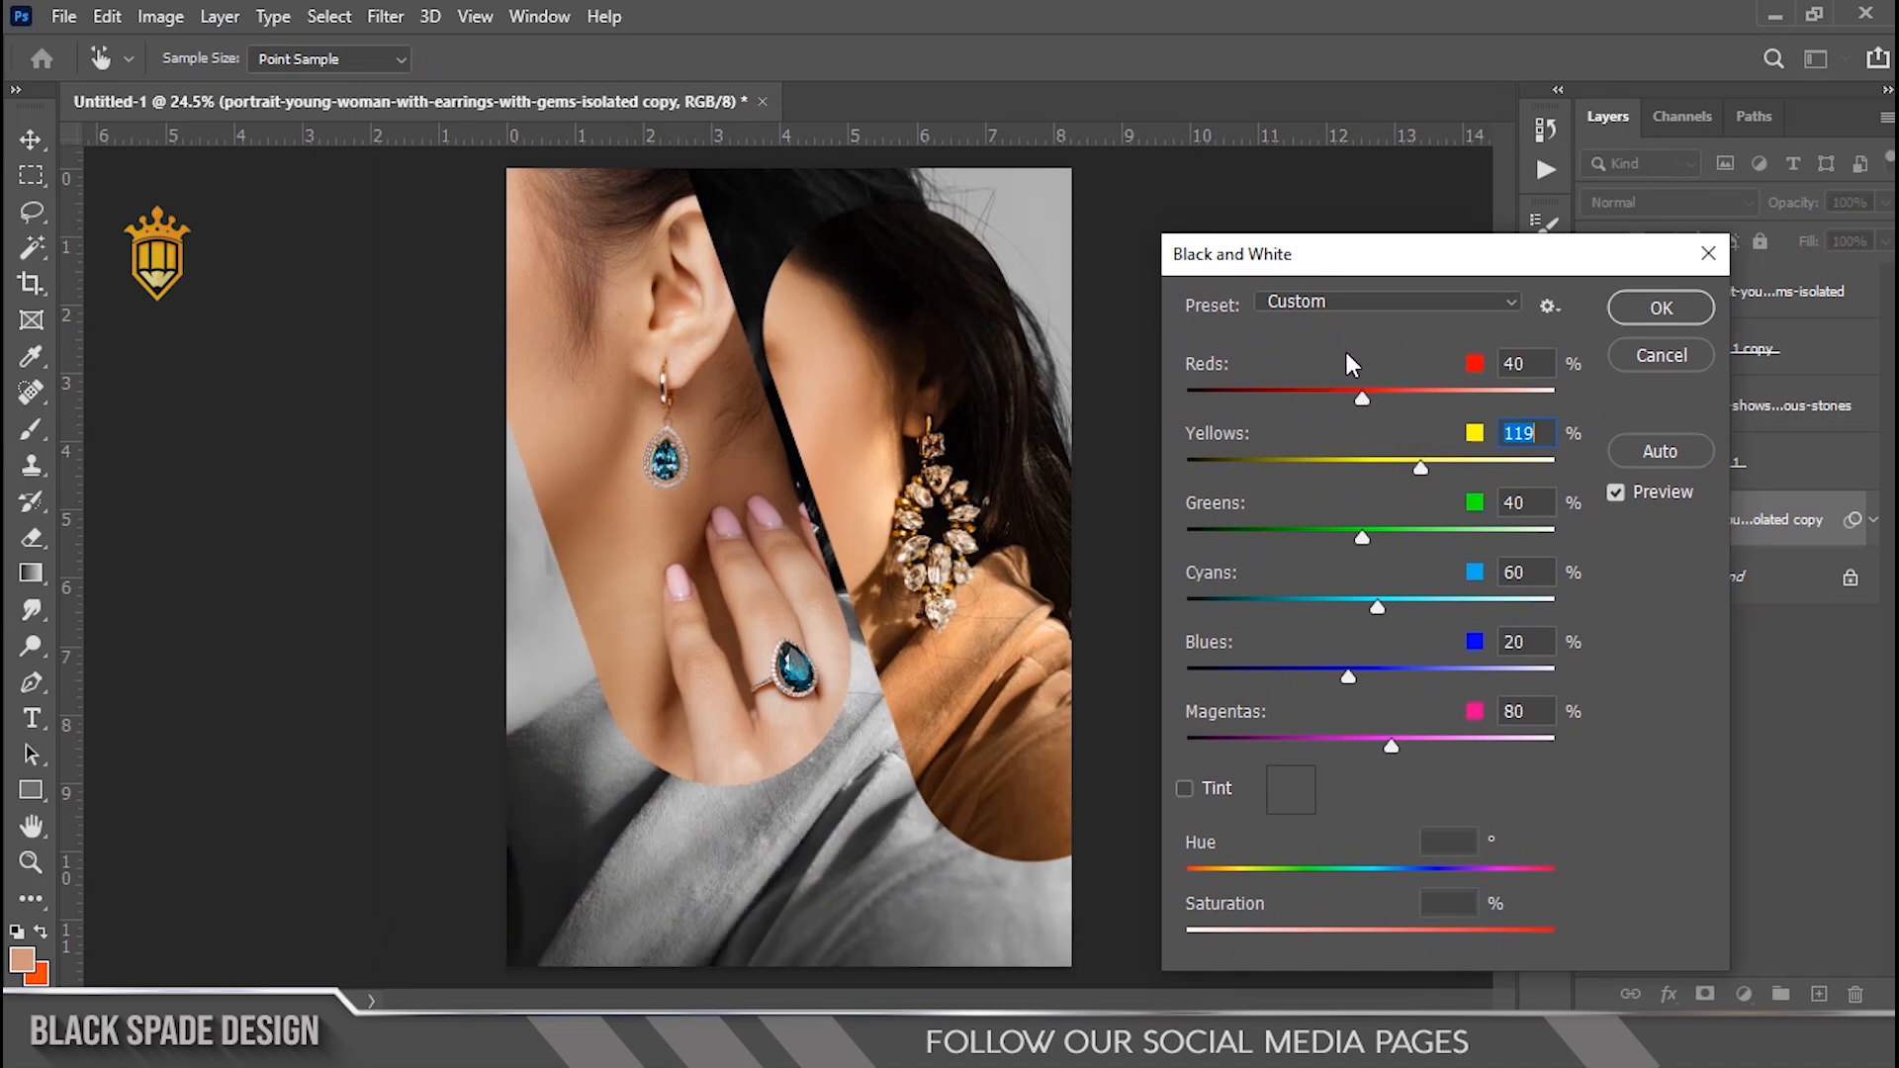
left_click(1388, 393)
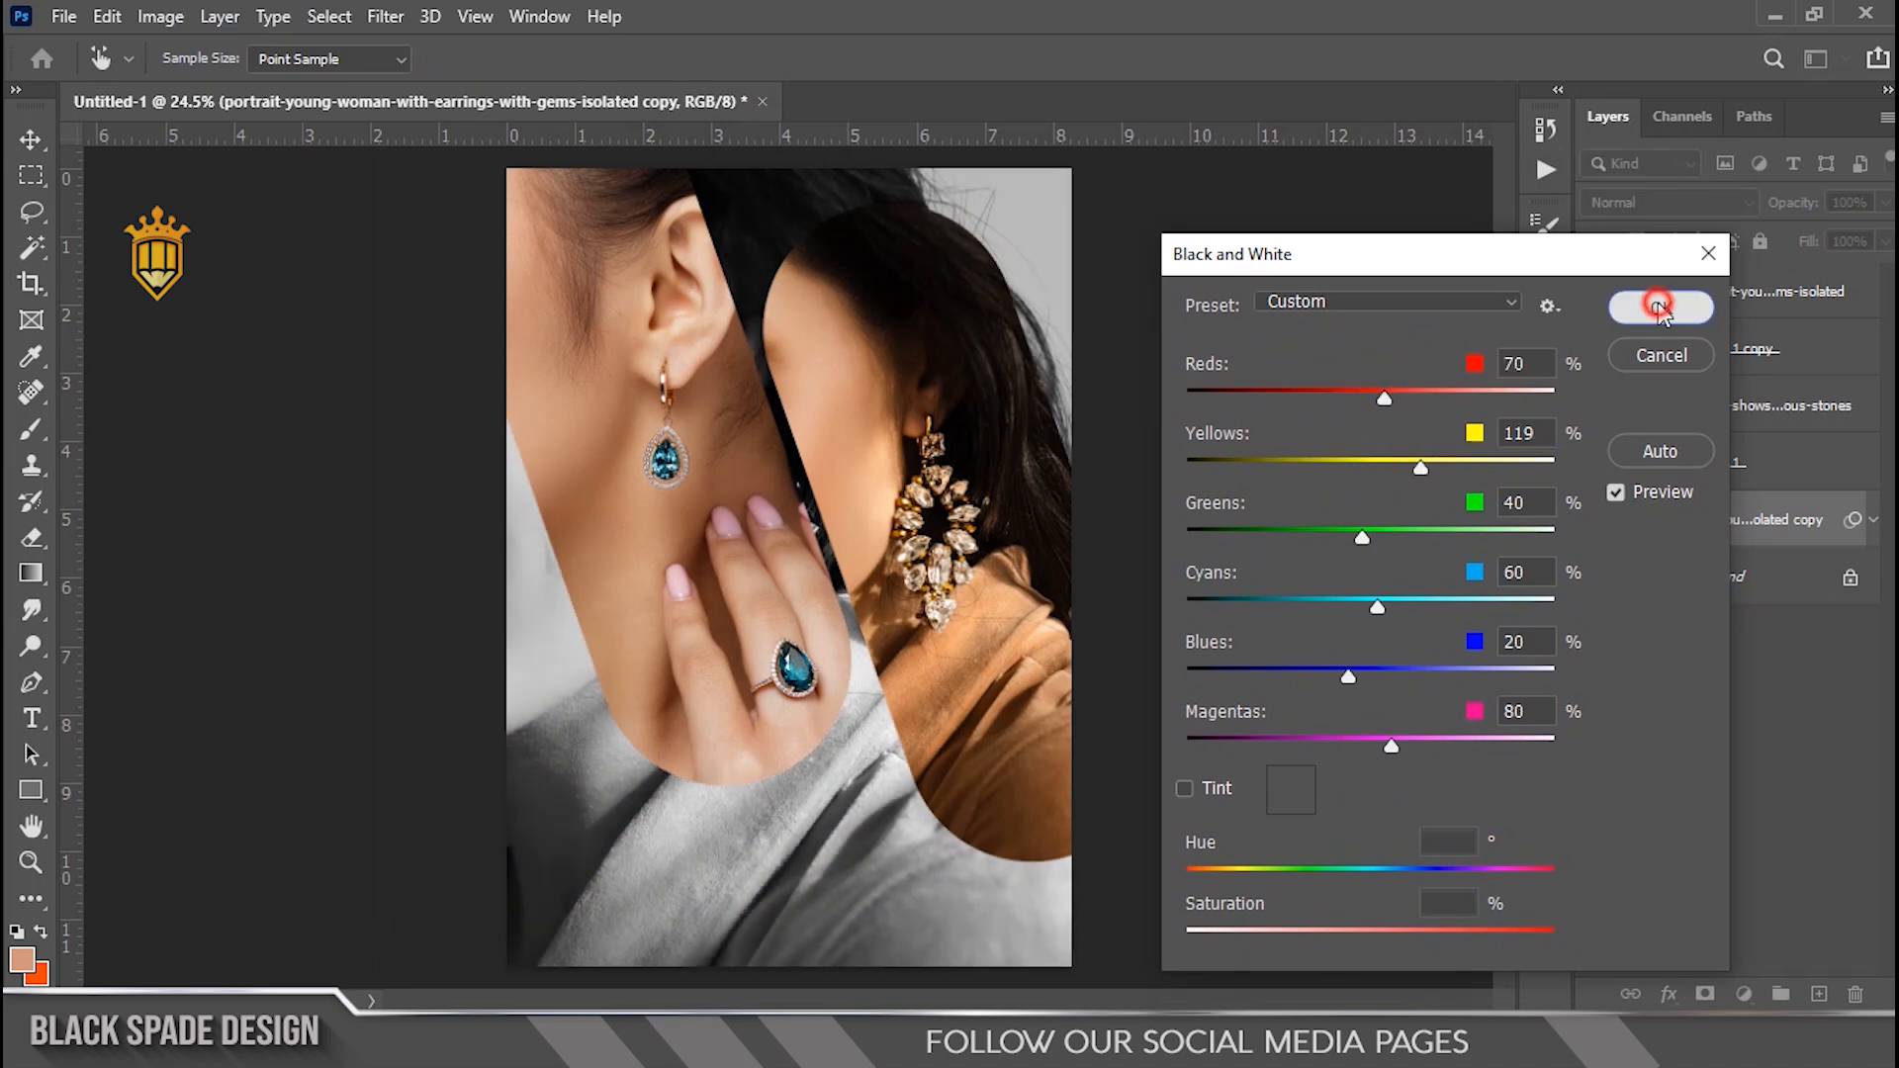
left_click(1660, 307)
scroll(883, 460, "up", 1)
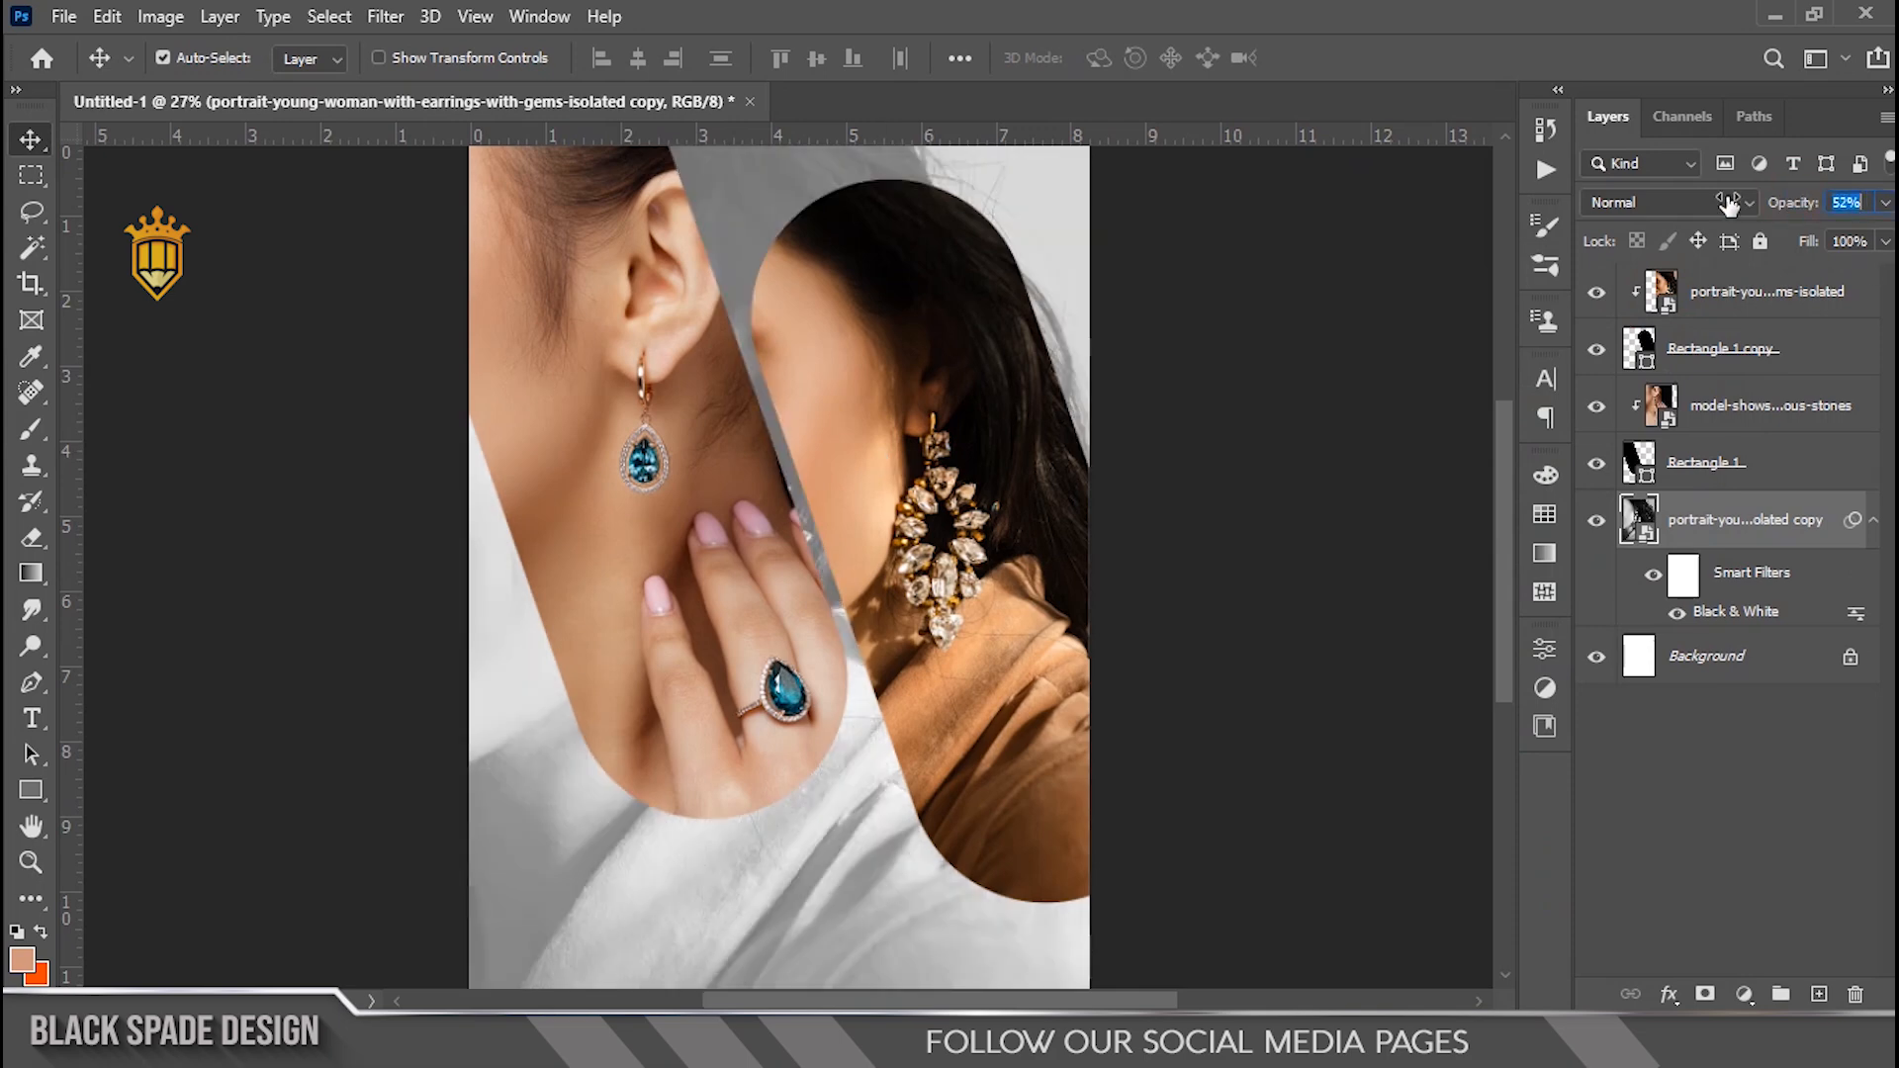
Reduce the black-and-white background photo's opacity to 75%
left_click_drag(1721, 203, 1729, 203)
scroll(850, 552, "down", 3)
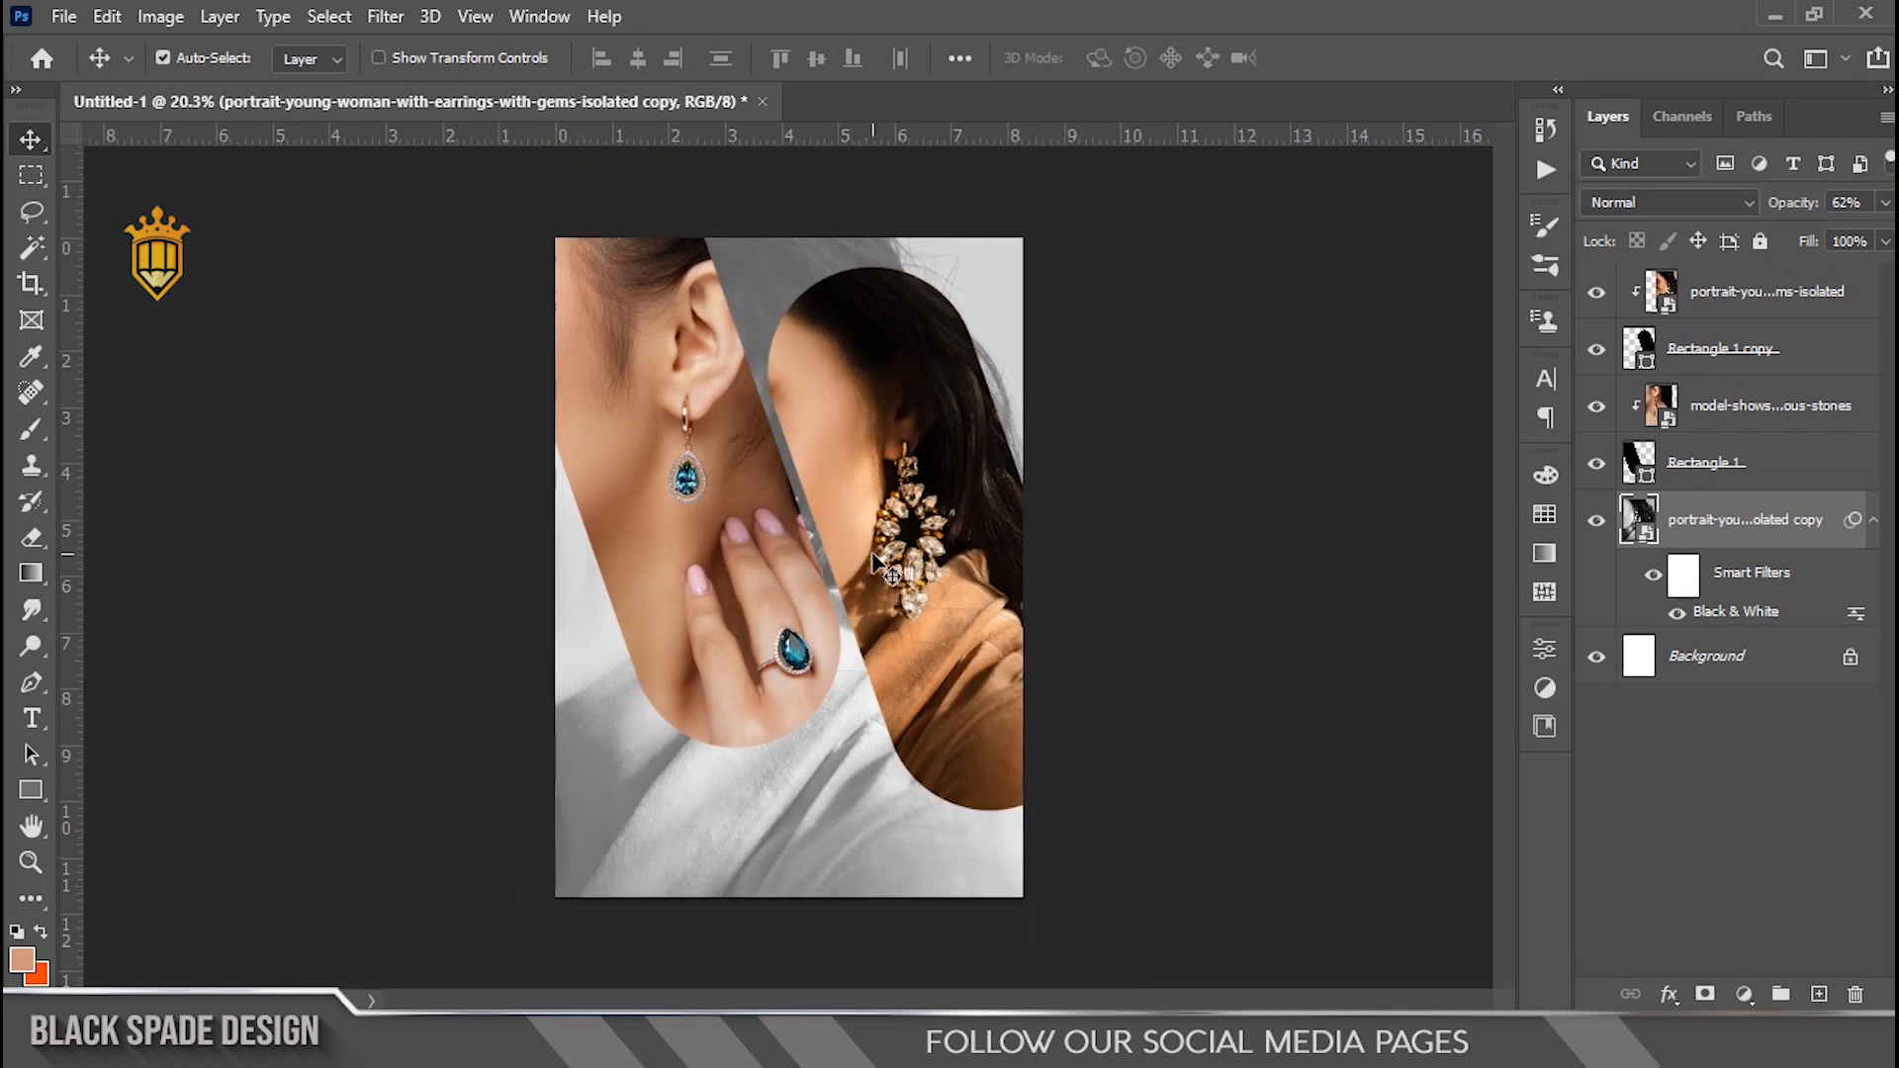
scroll(756, 534, "up", 2)
left_click_drag(752, 534, 801, 605)
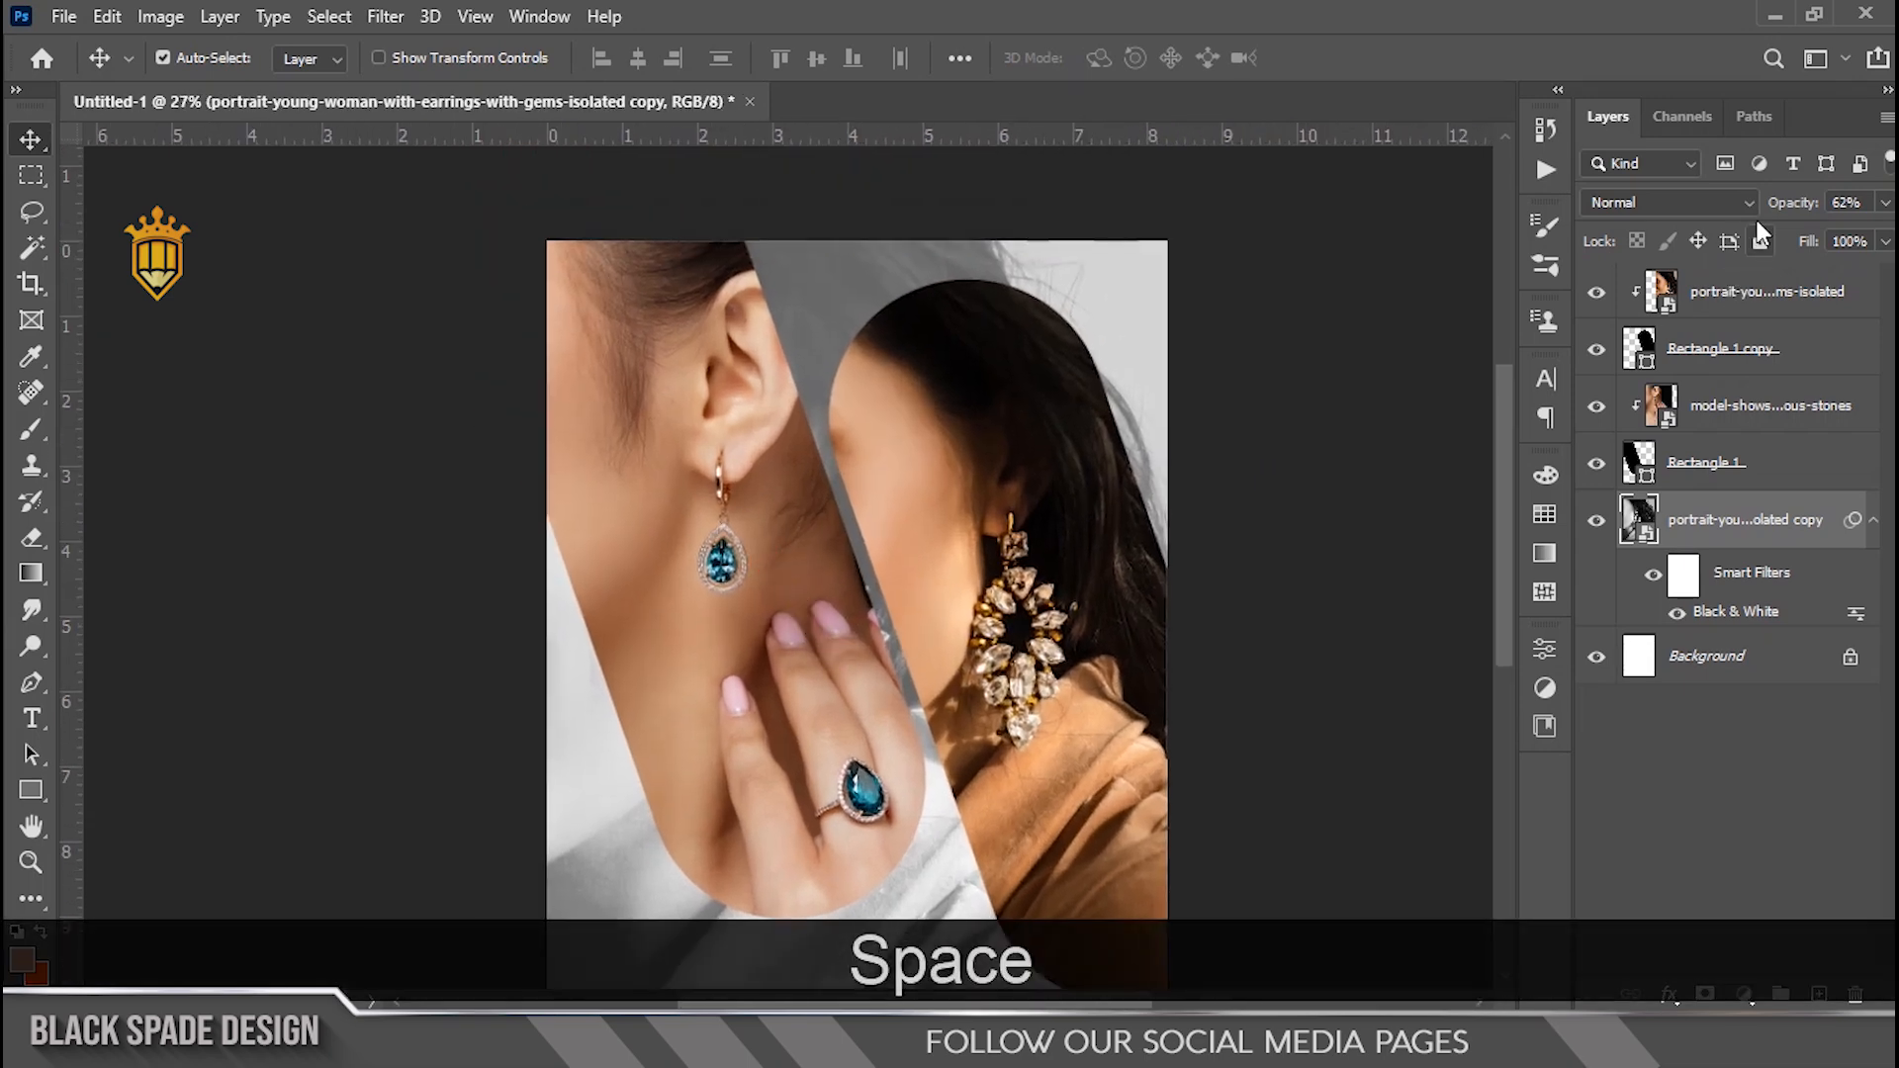
left_click_drag(1780, 203, 1803, 203)
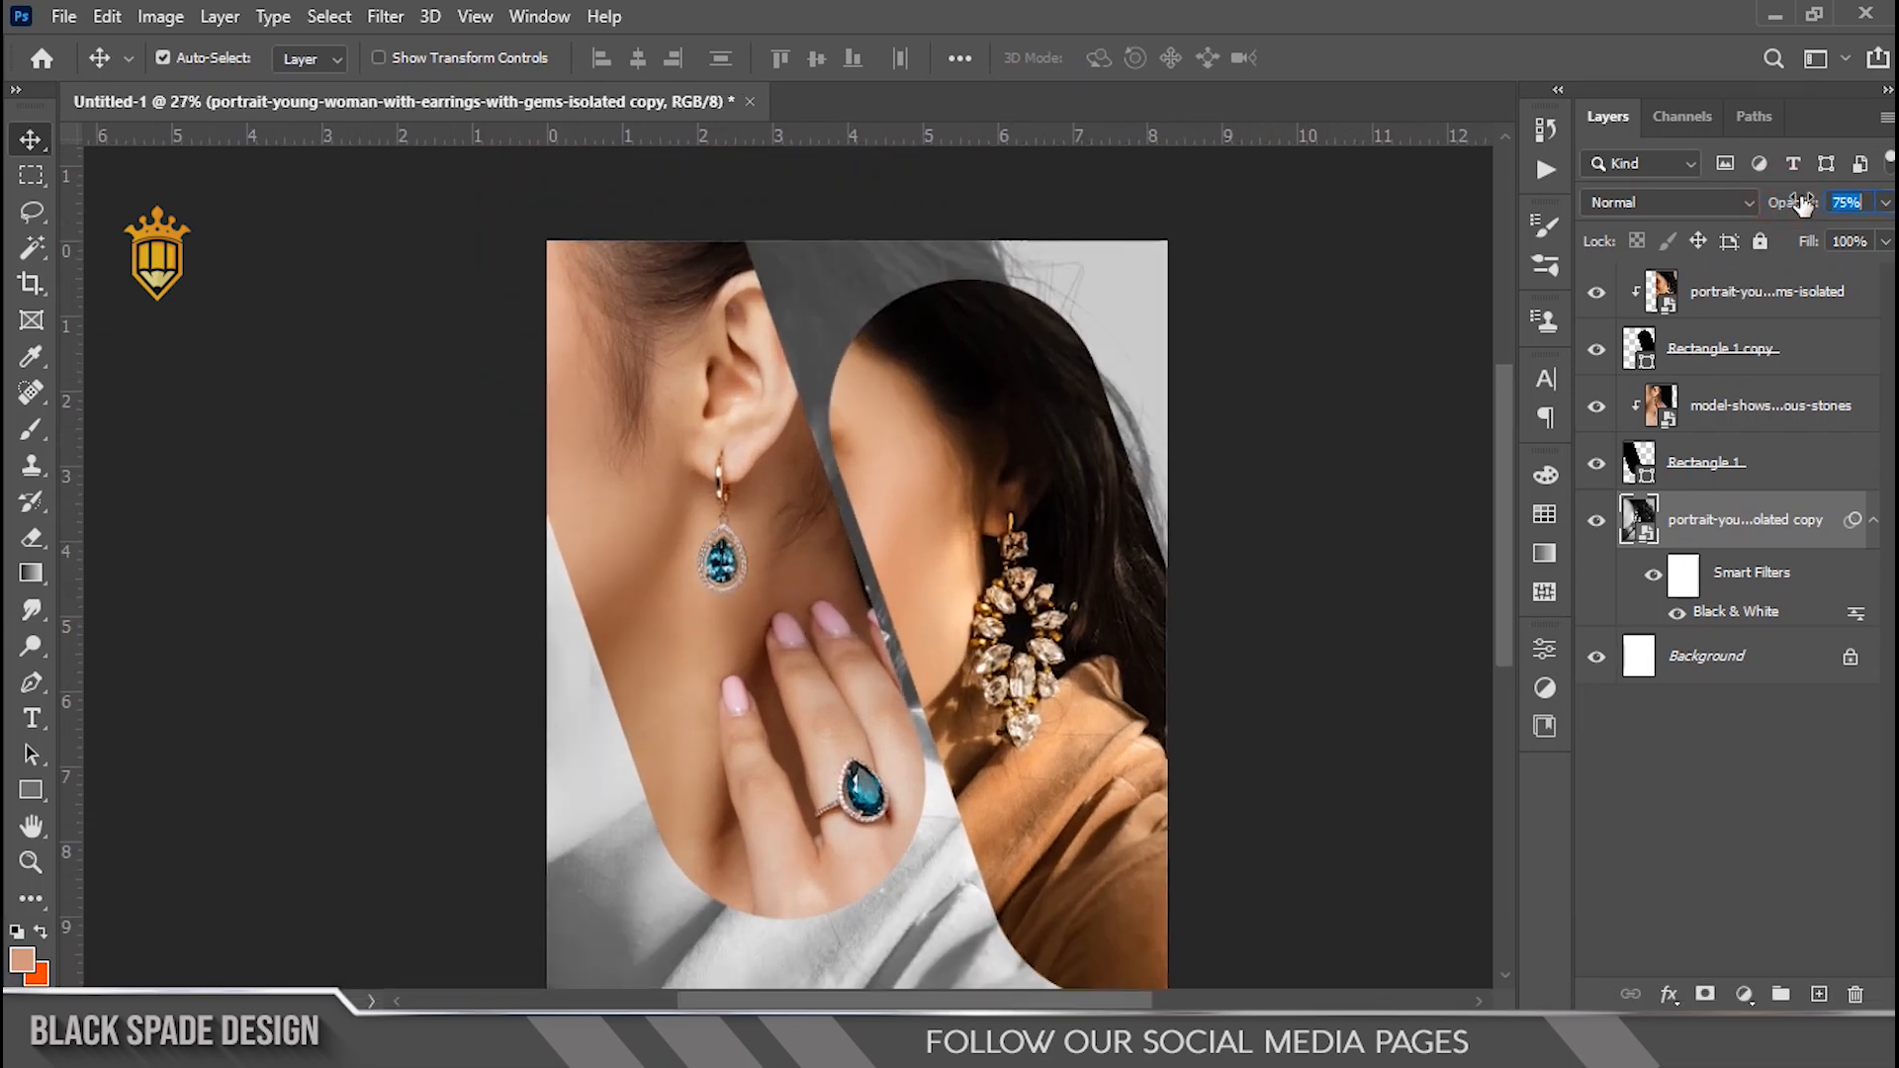
left_click(712, 612)
scroll(713, 612, "down", 2)
scroll(713, 594, "up", 3)
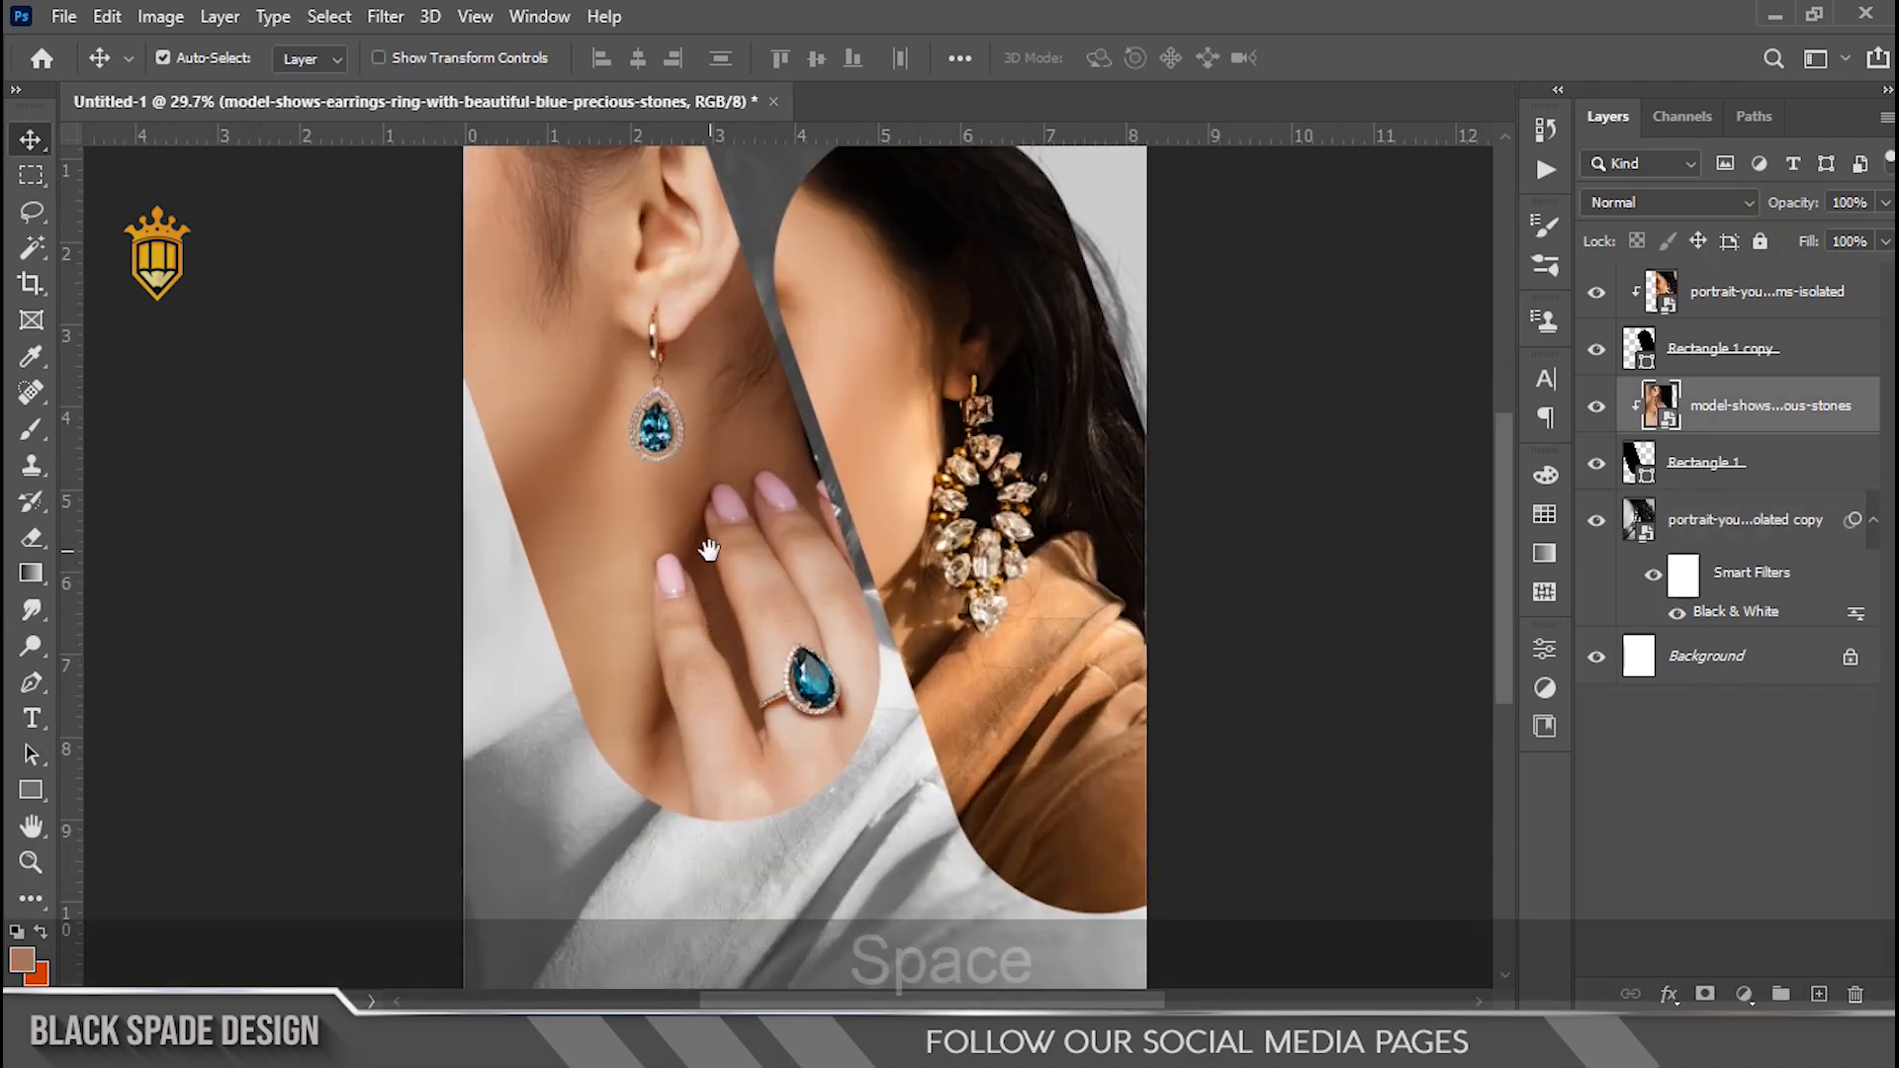
Duplicate the Rectangle 1 bar so a spare copy sits beneath the one holding the ring photo
left_click_drag(704, 551, 703, 579)
left_click(1709, 476)
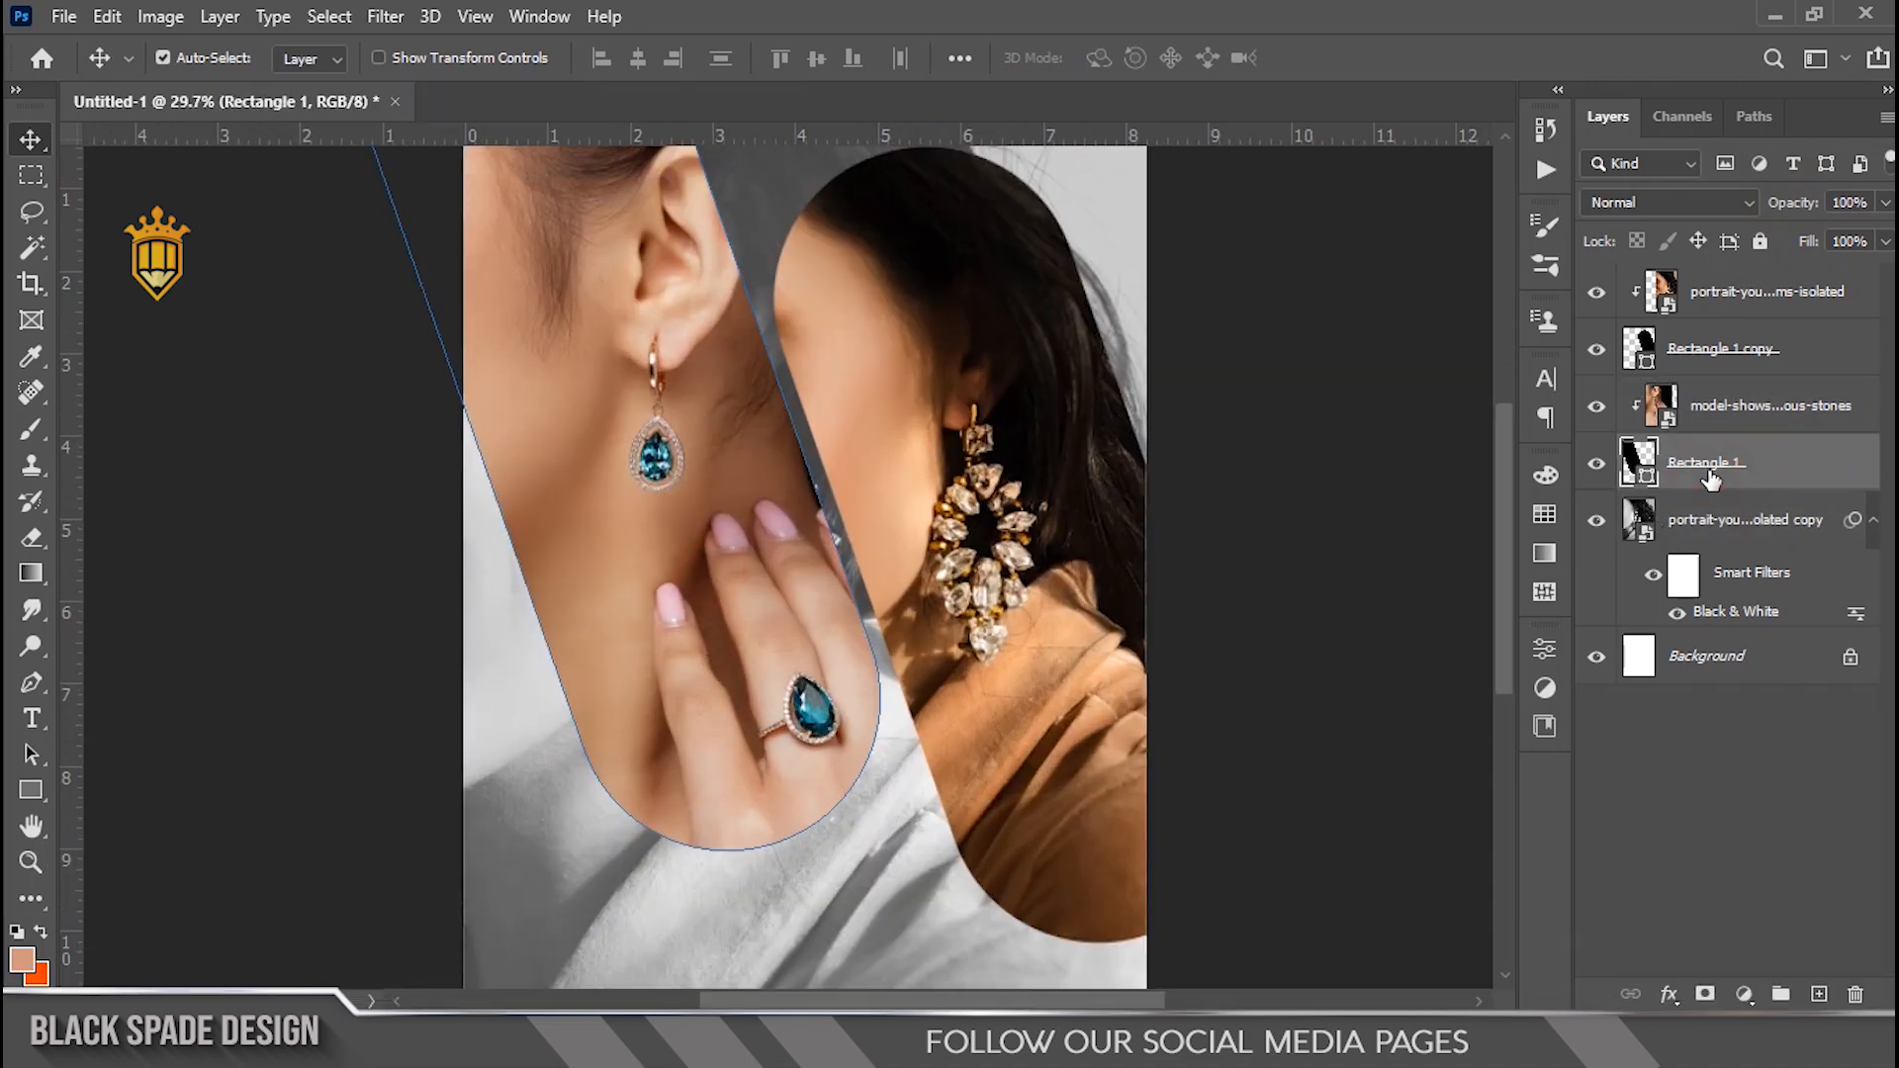
key("ctrl+j")
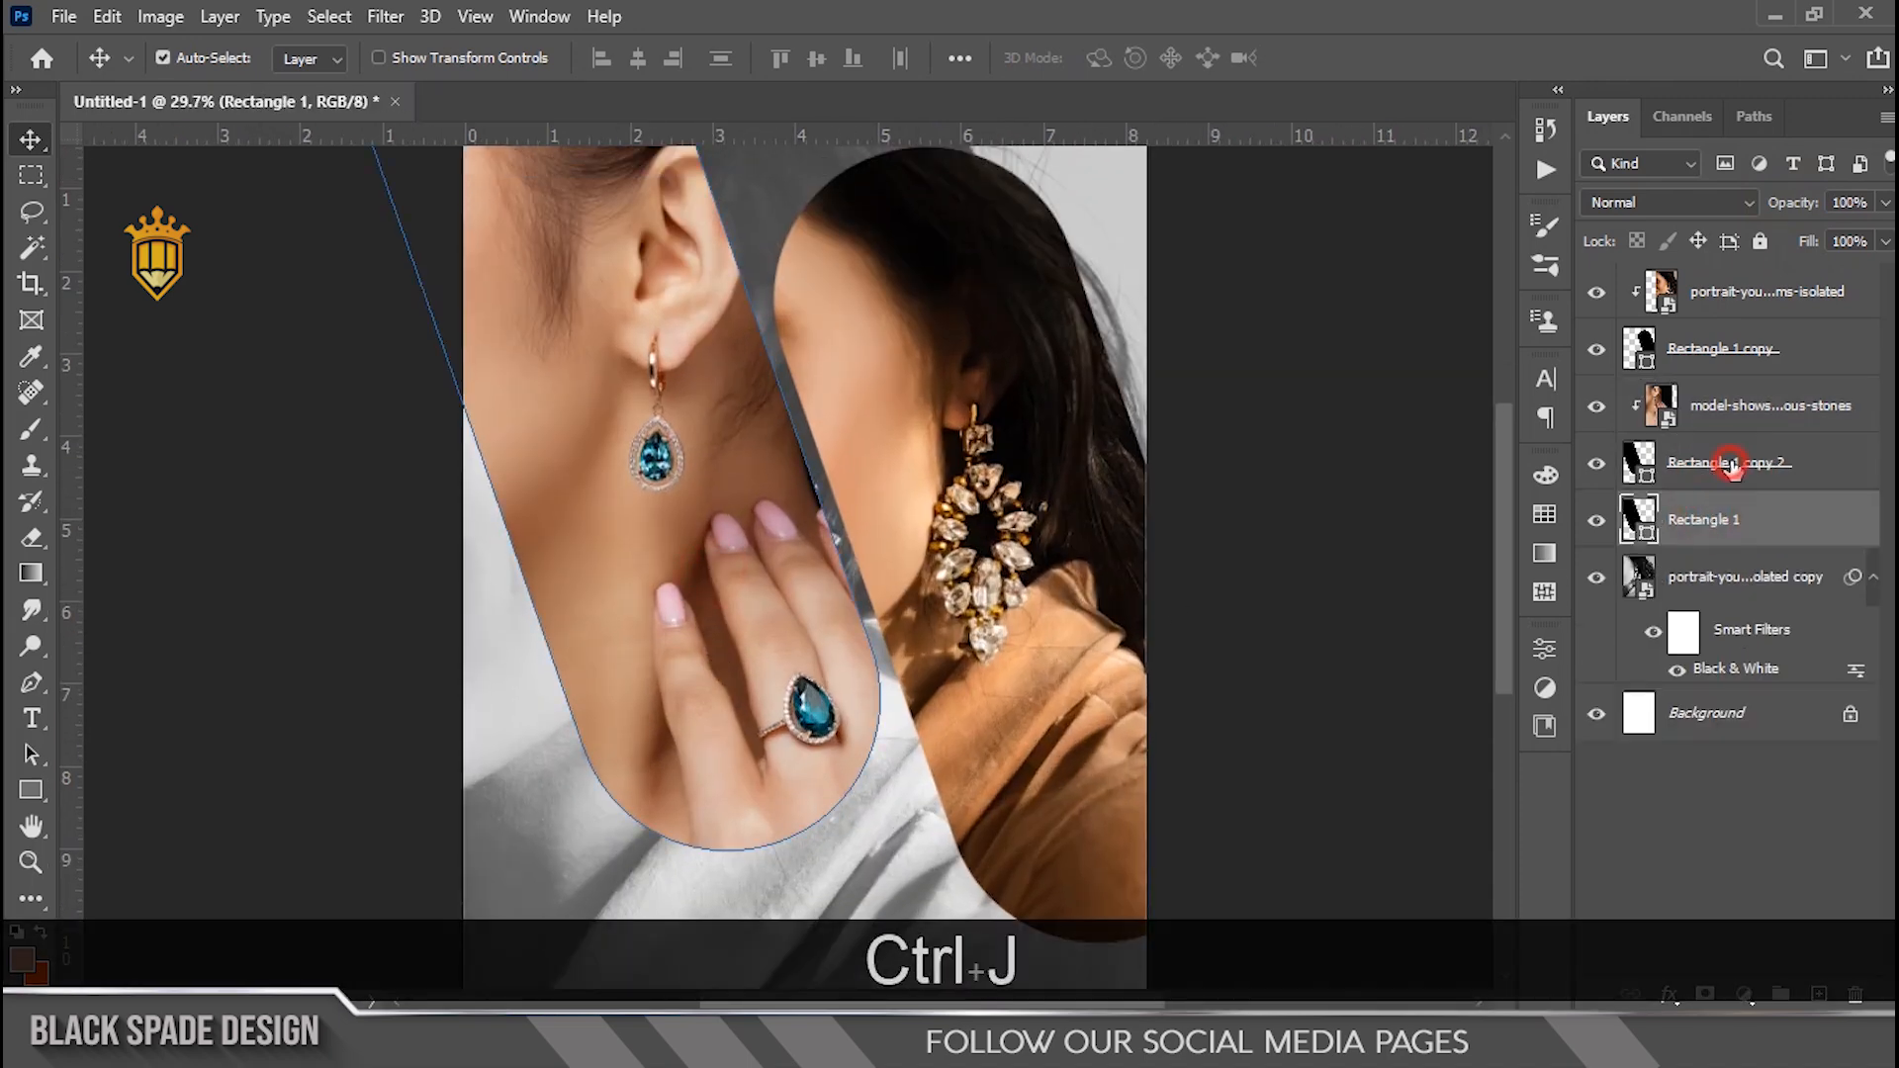
Add an inside stroke of 15 px in solid white (ffffff) to the bar holding the ring photo
left_click(1669, 994)
left_click(1709, 784)
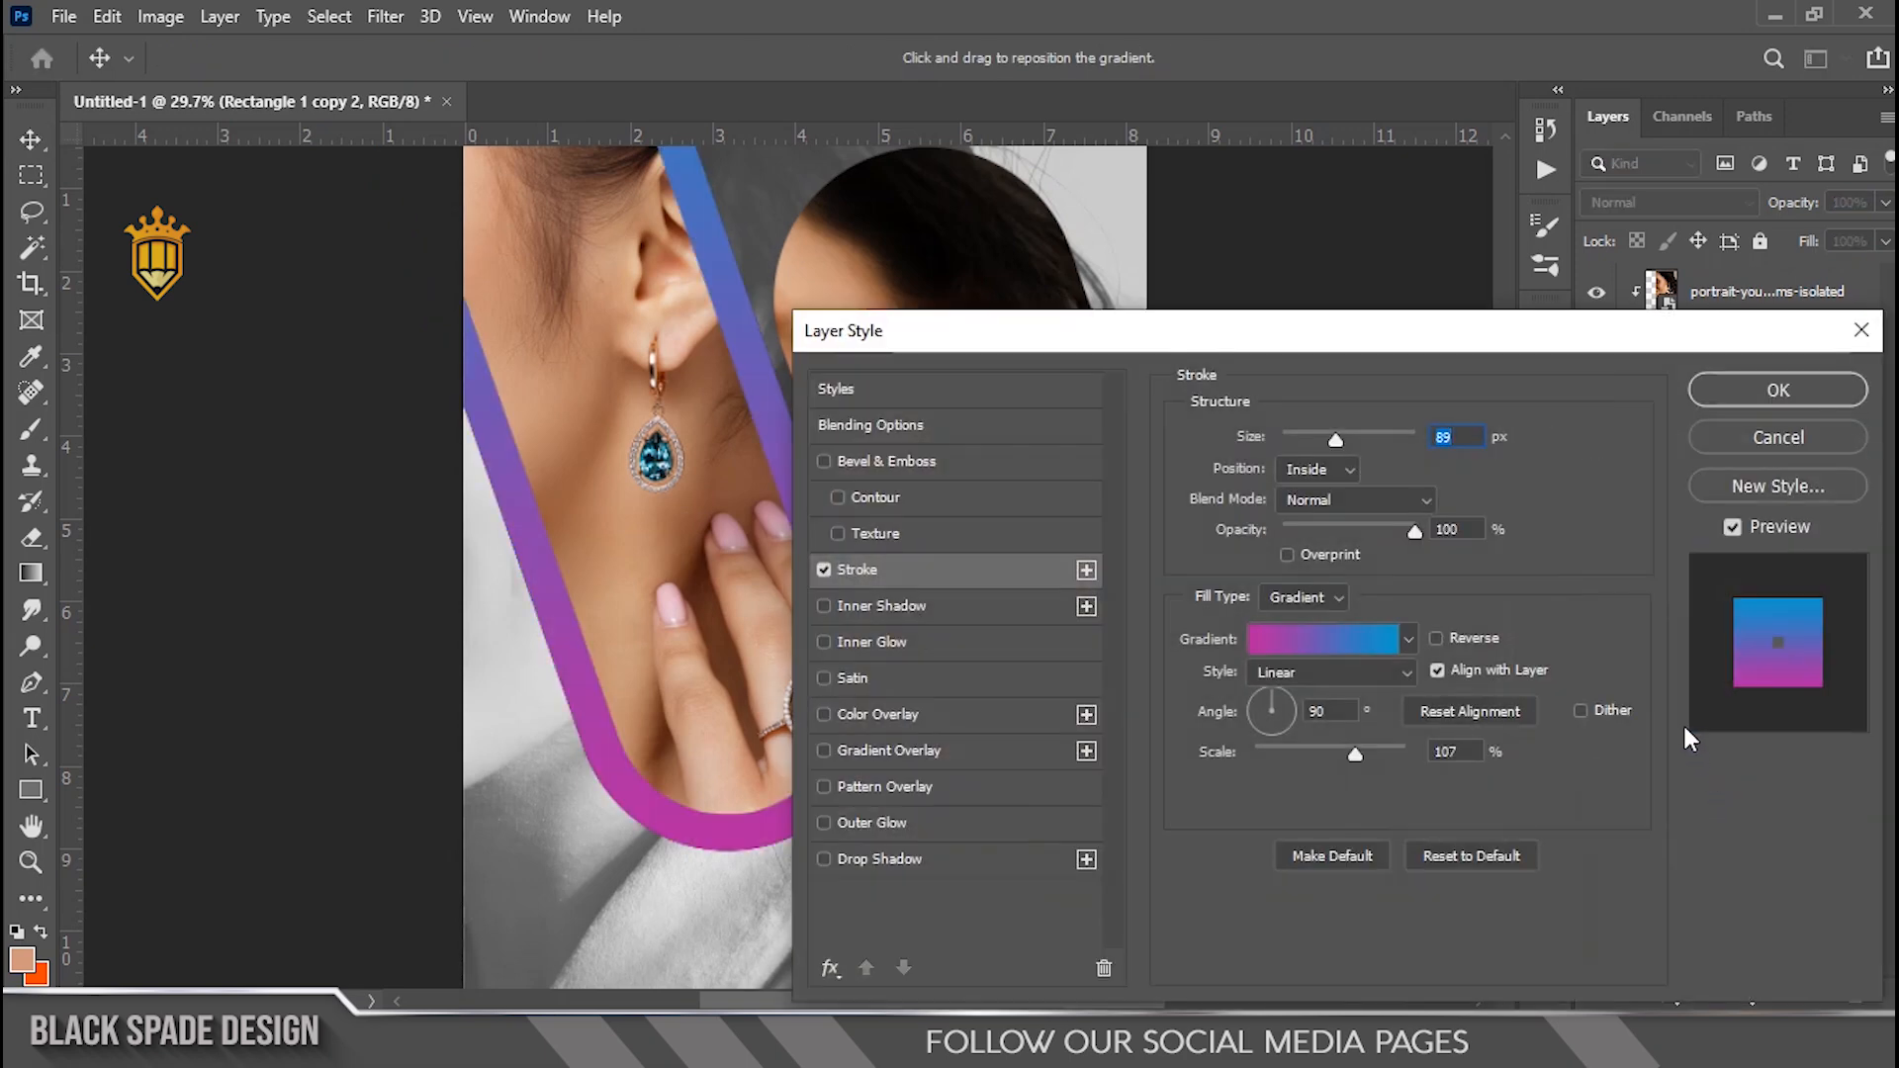
left_click(1297, 597)
left_click(1292, 607)
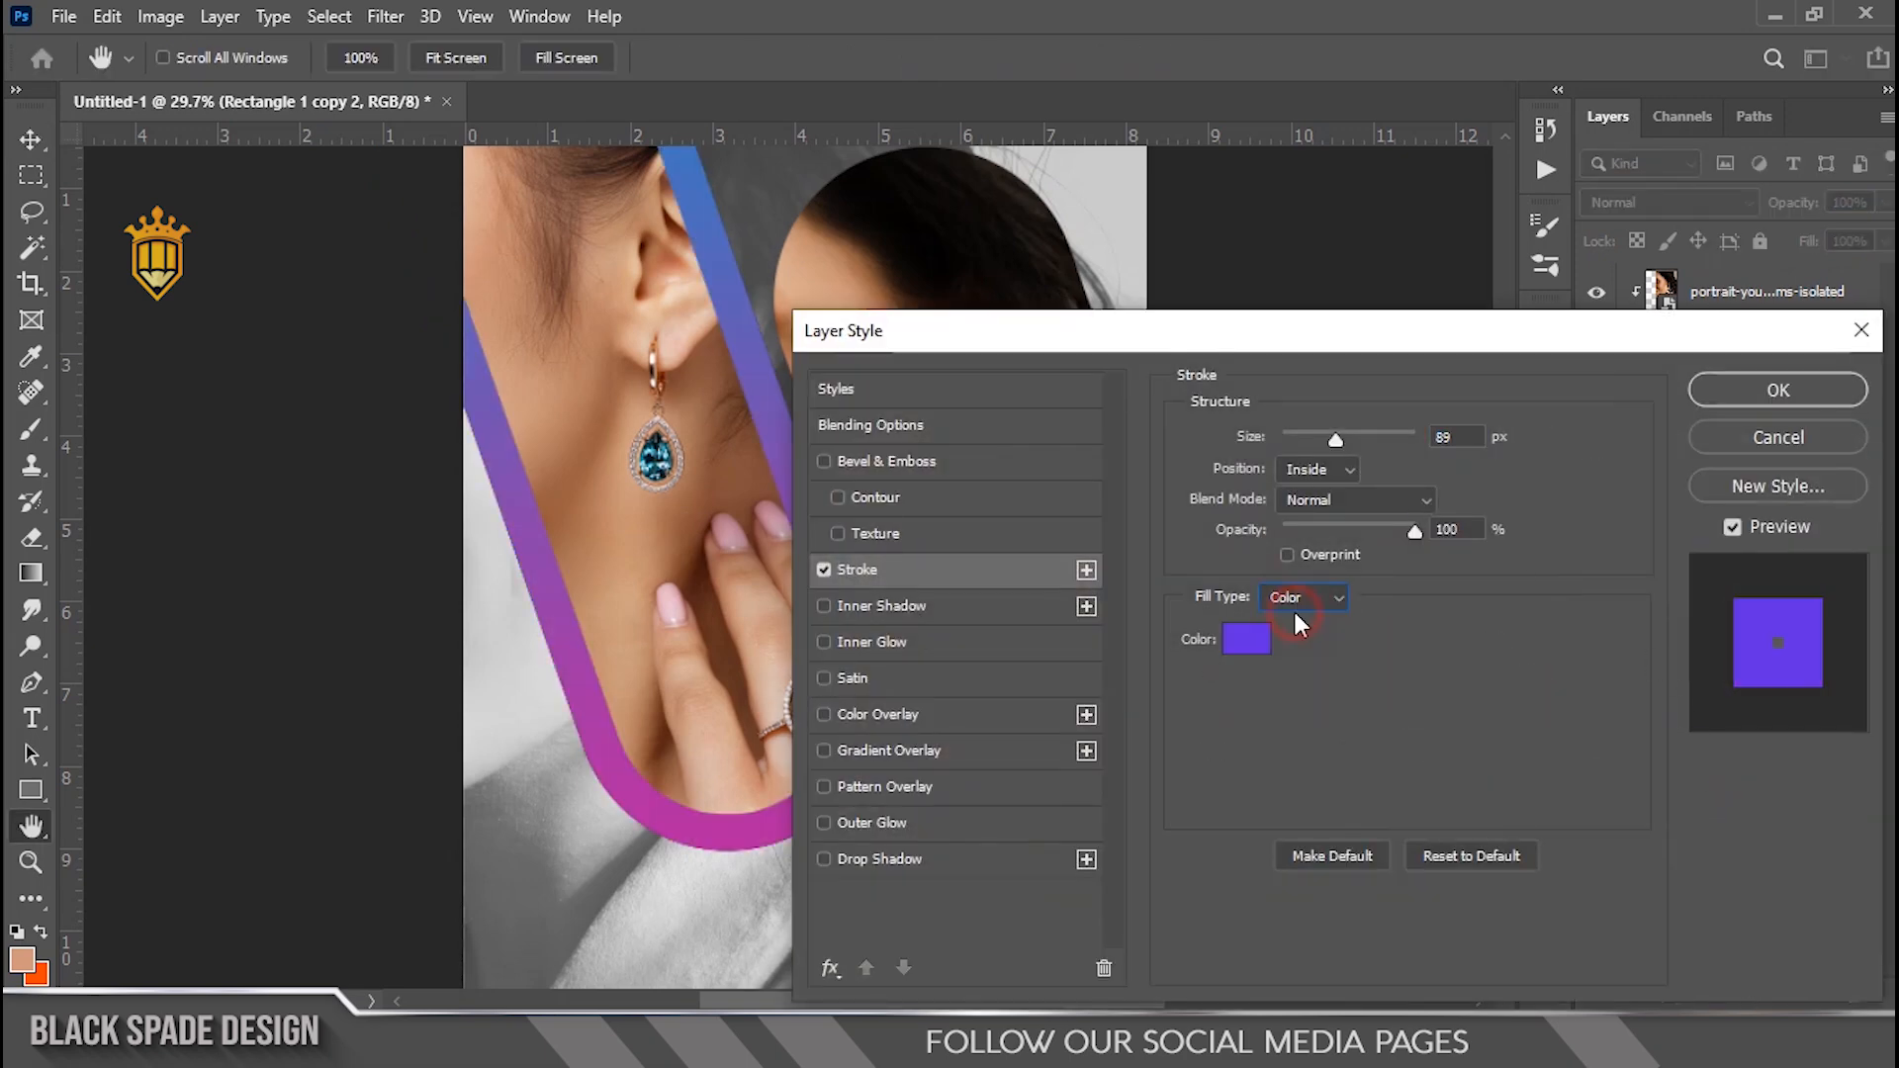
left_click(1257, 636)
type("ffffff")
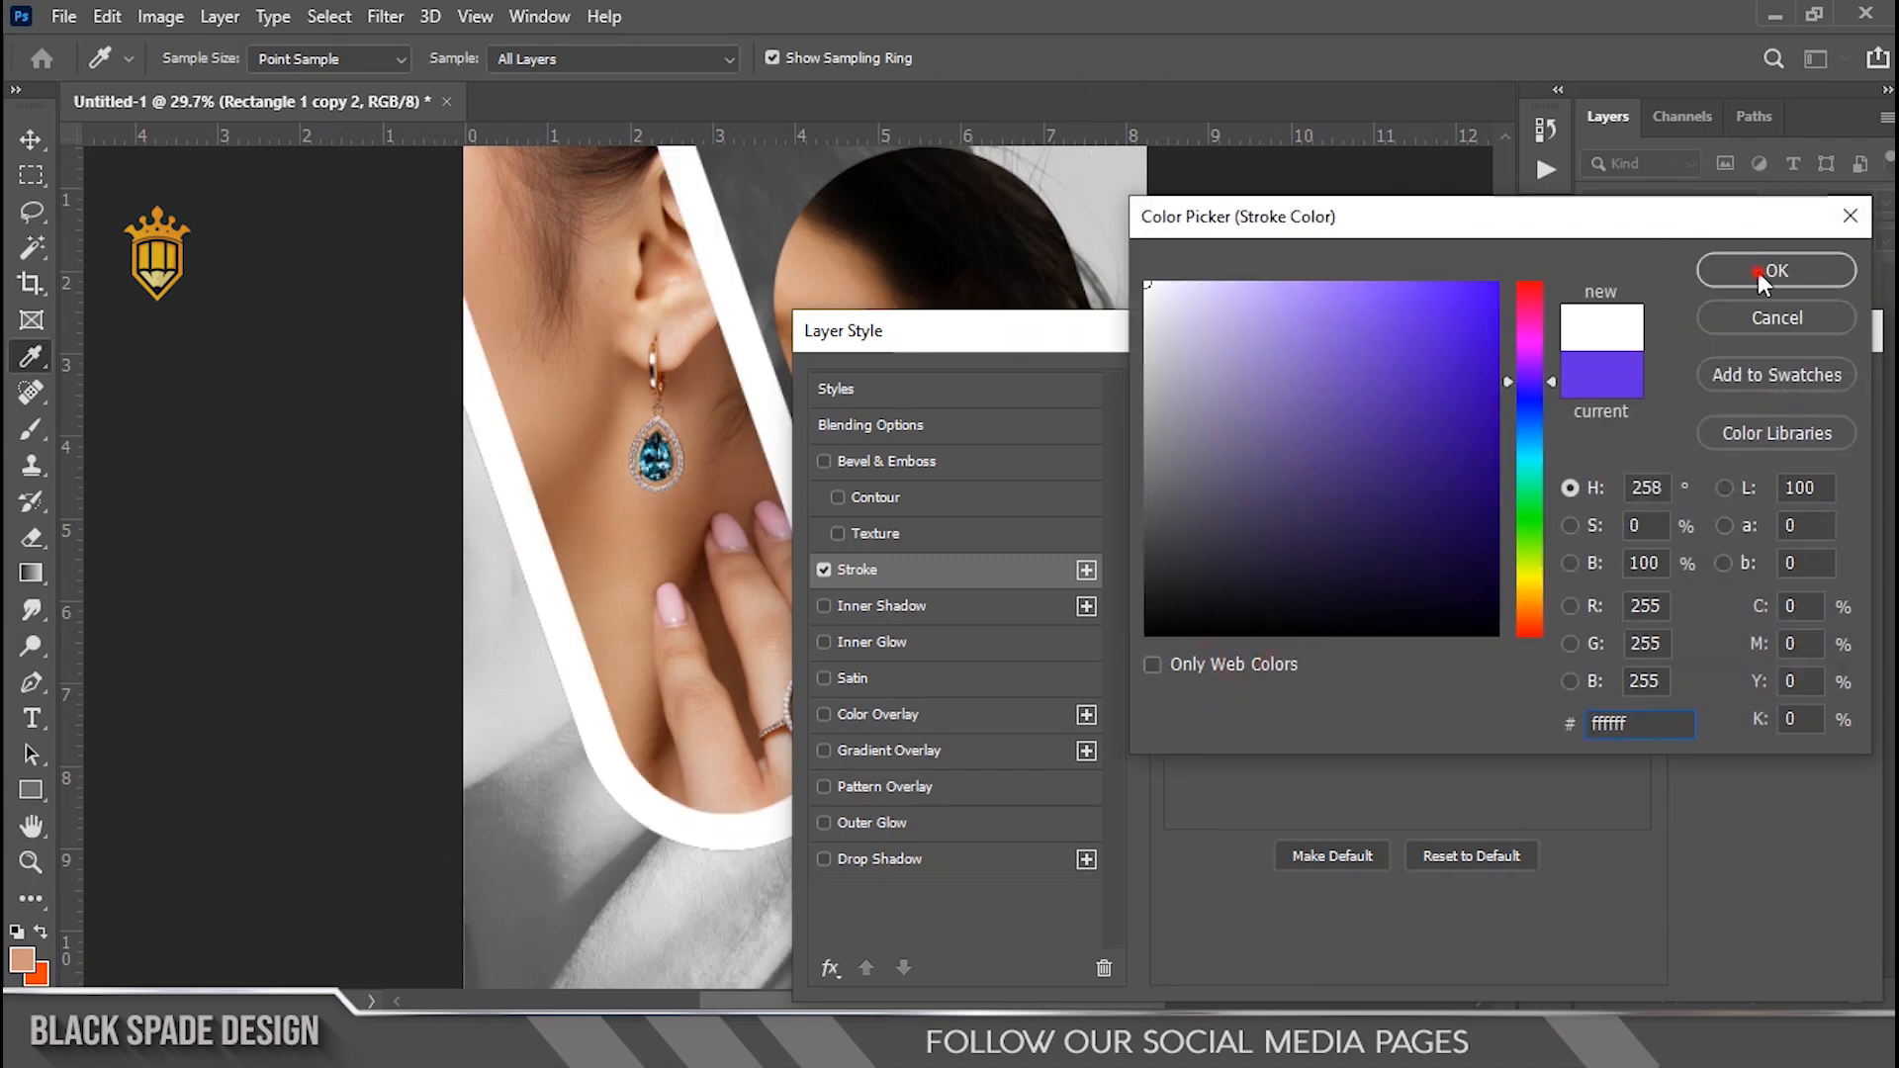
left_click(1759, 271)
left_click_drag(1327, 438, 1298, 440)
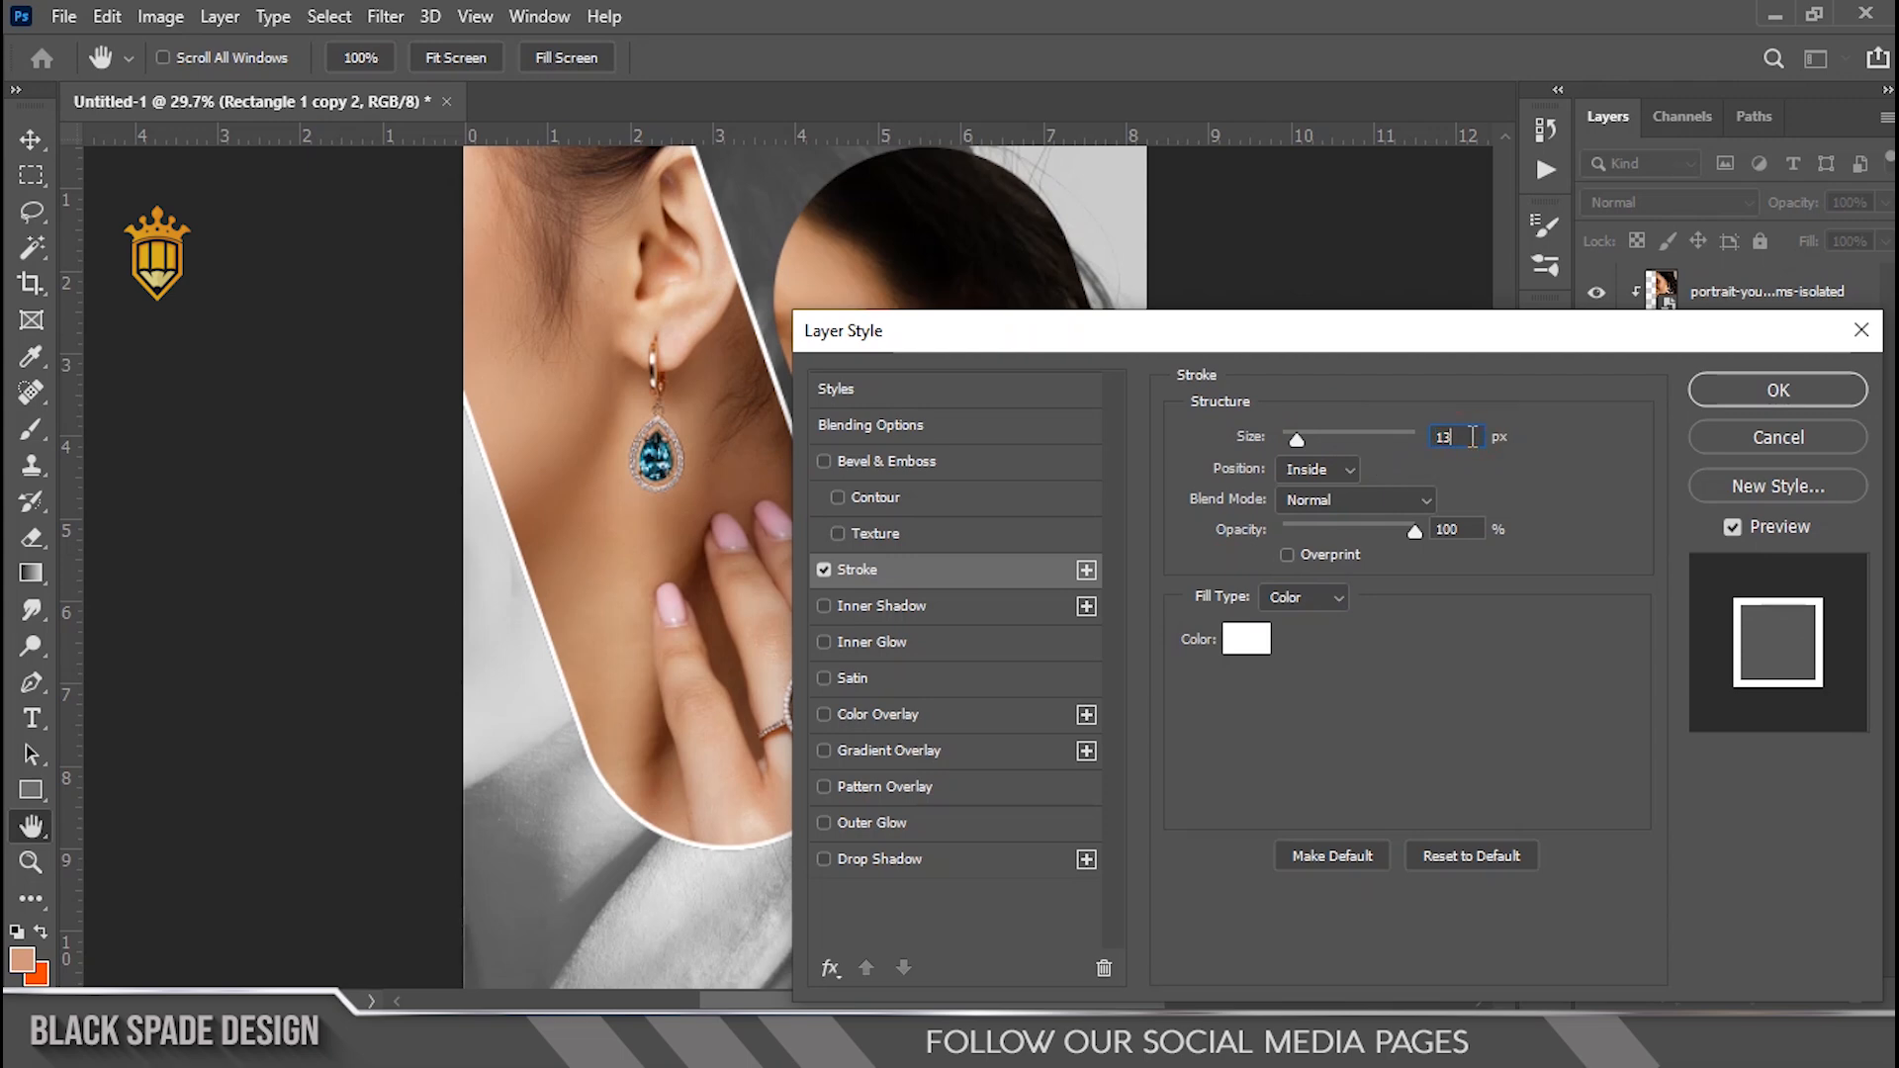
type("15")
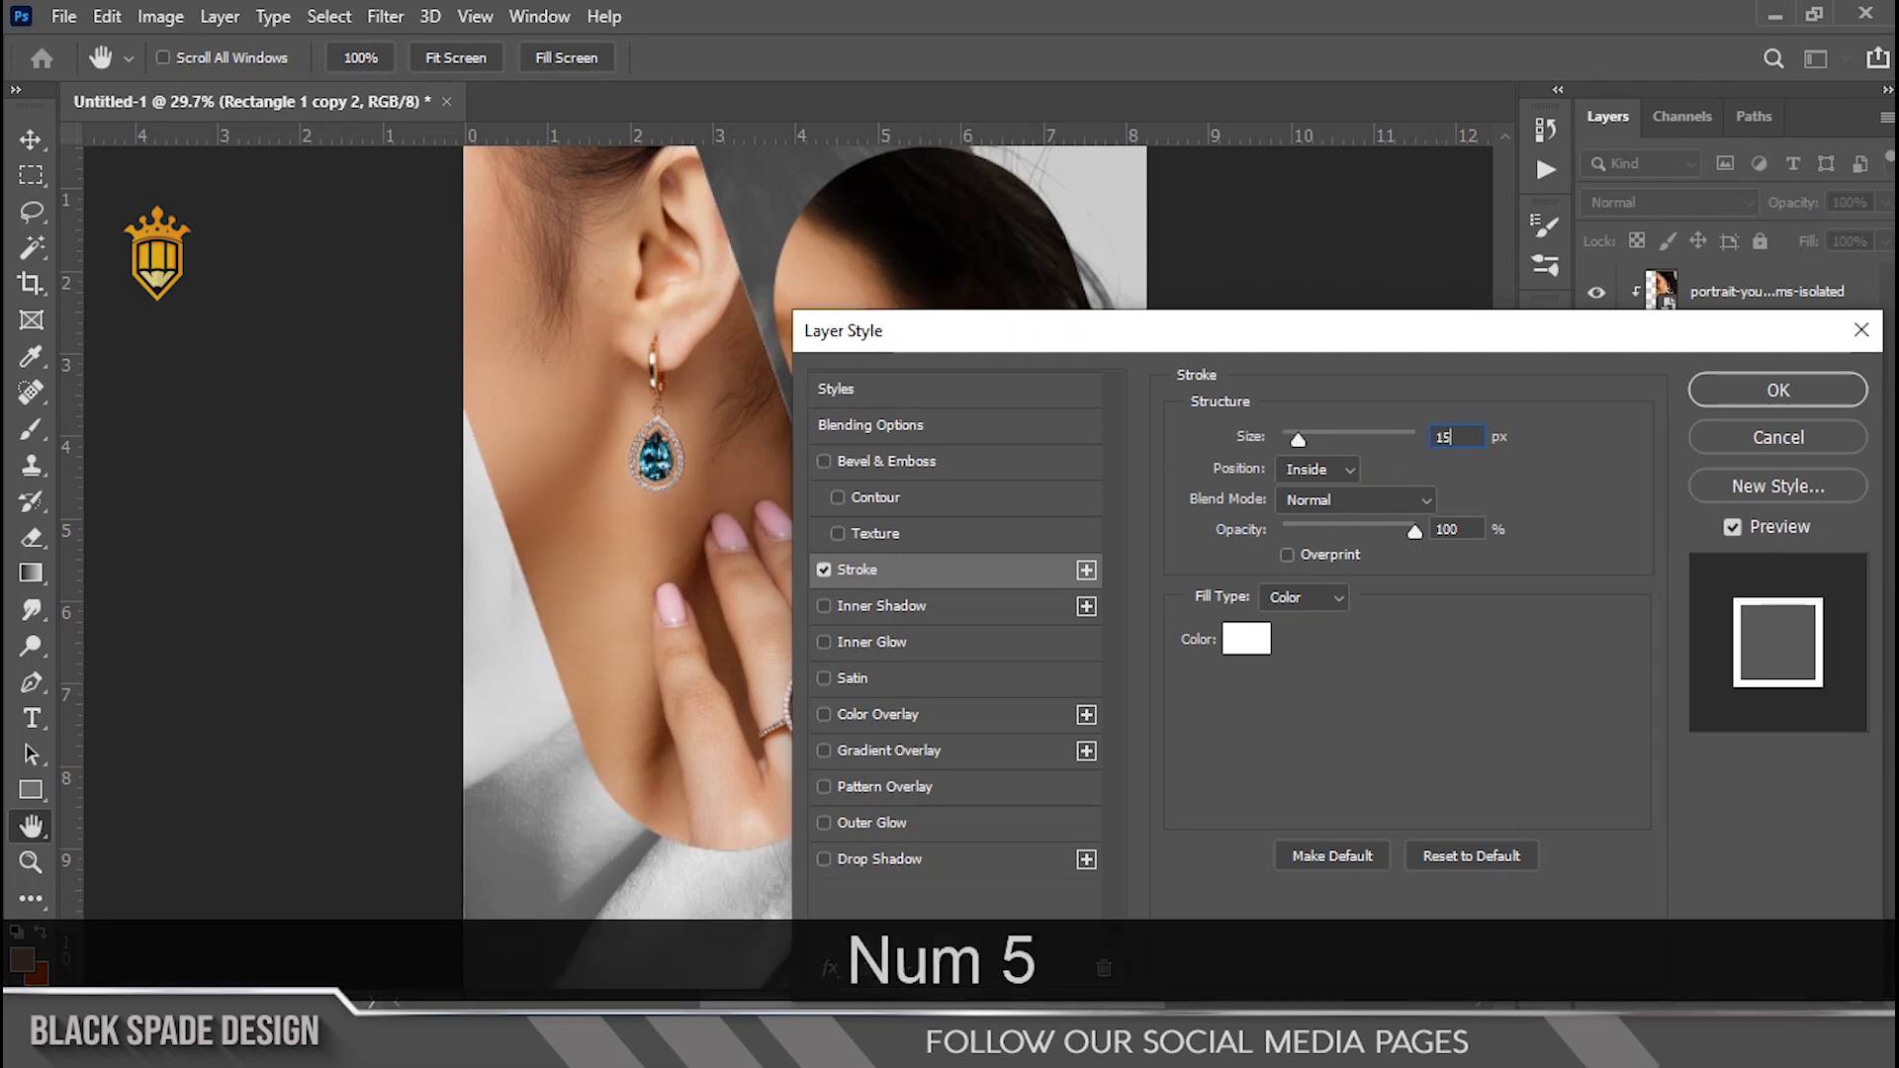
left_click(1832, 387)
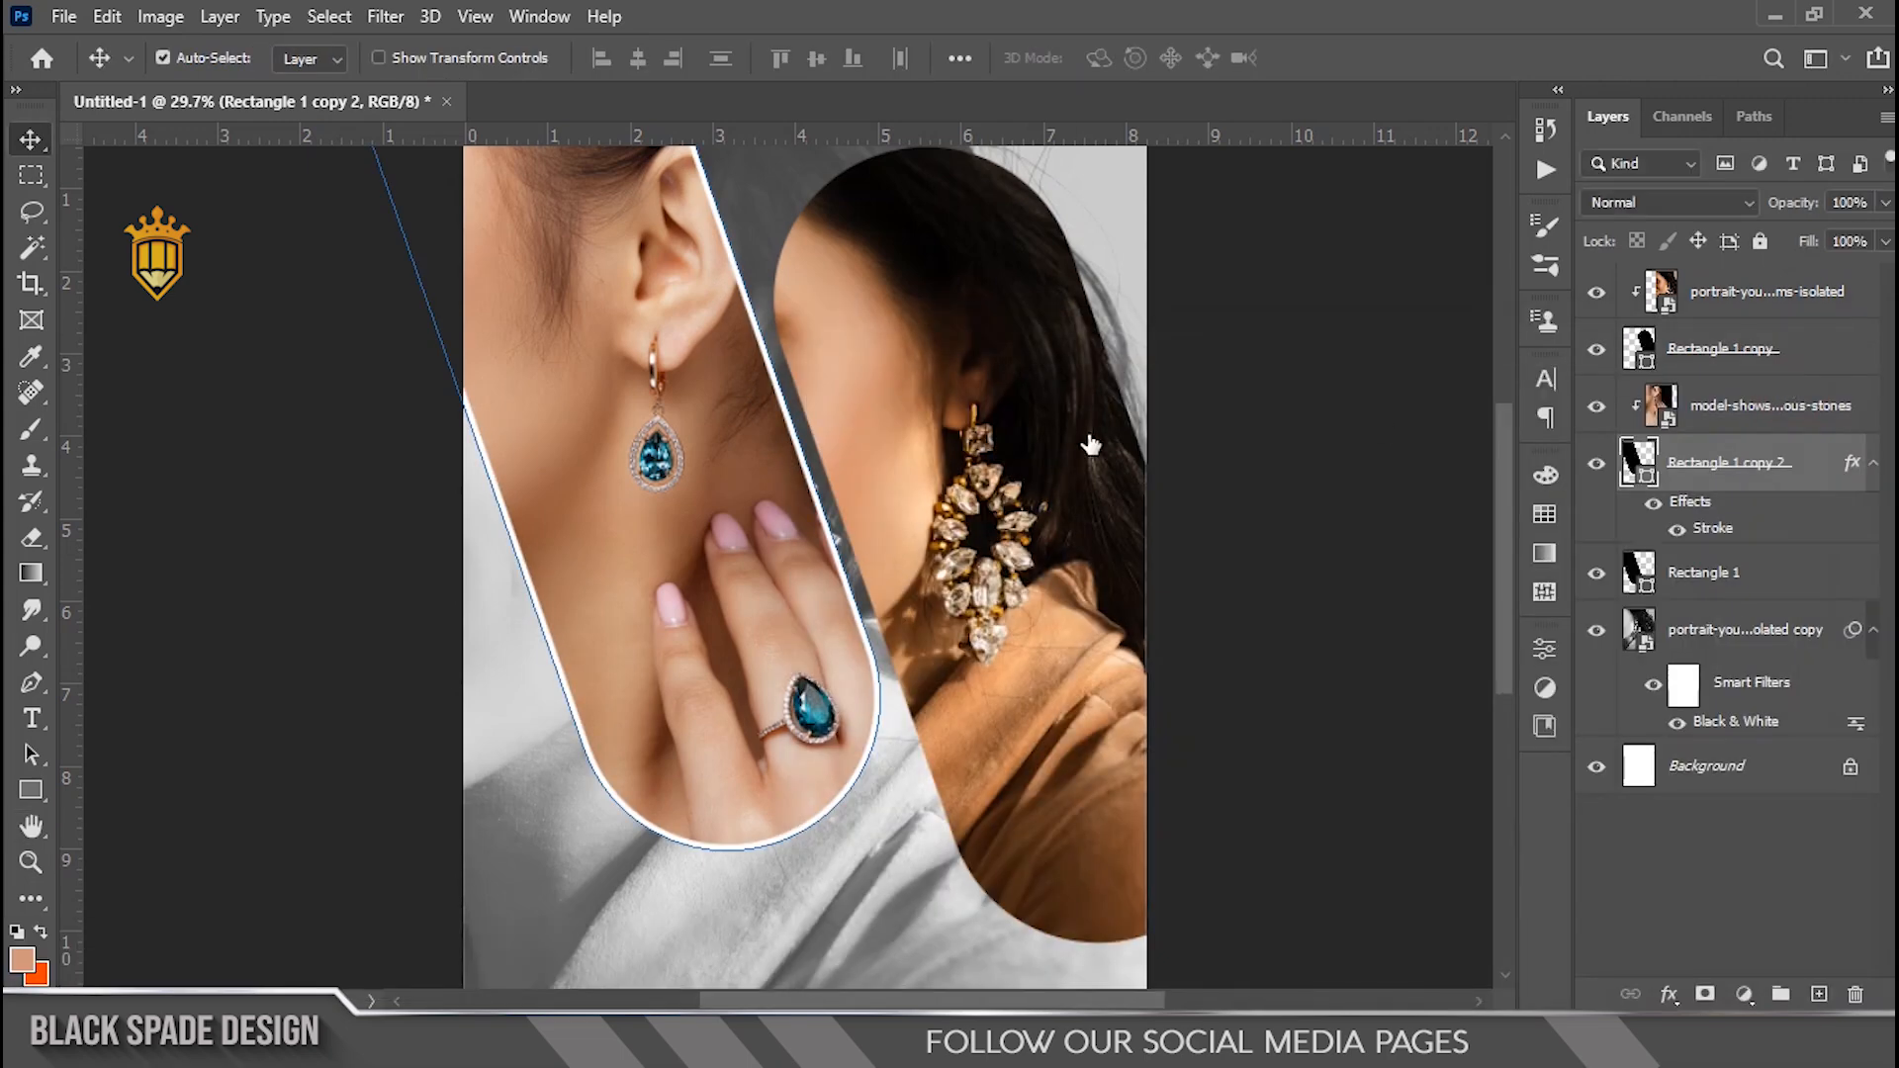
Apply the same 15 px white inside stroke to the Rectangle 1 copy bar holding the portrait
scroll(1075, 455, "up", 2)
right_click(982, 404)
left_click(986, 401)
left_click(1736, 351)
left_click(1669, 995)
left_click(1706, 781)
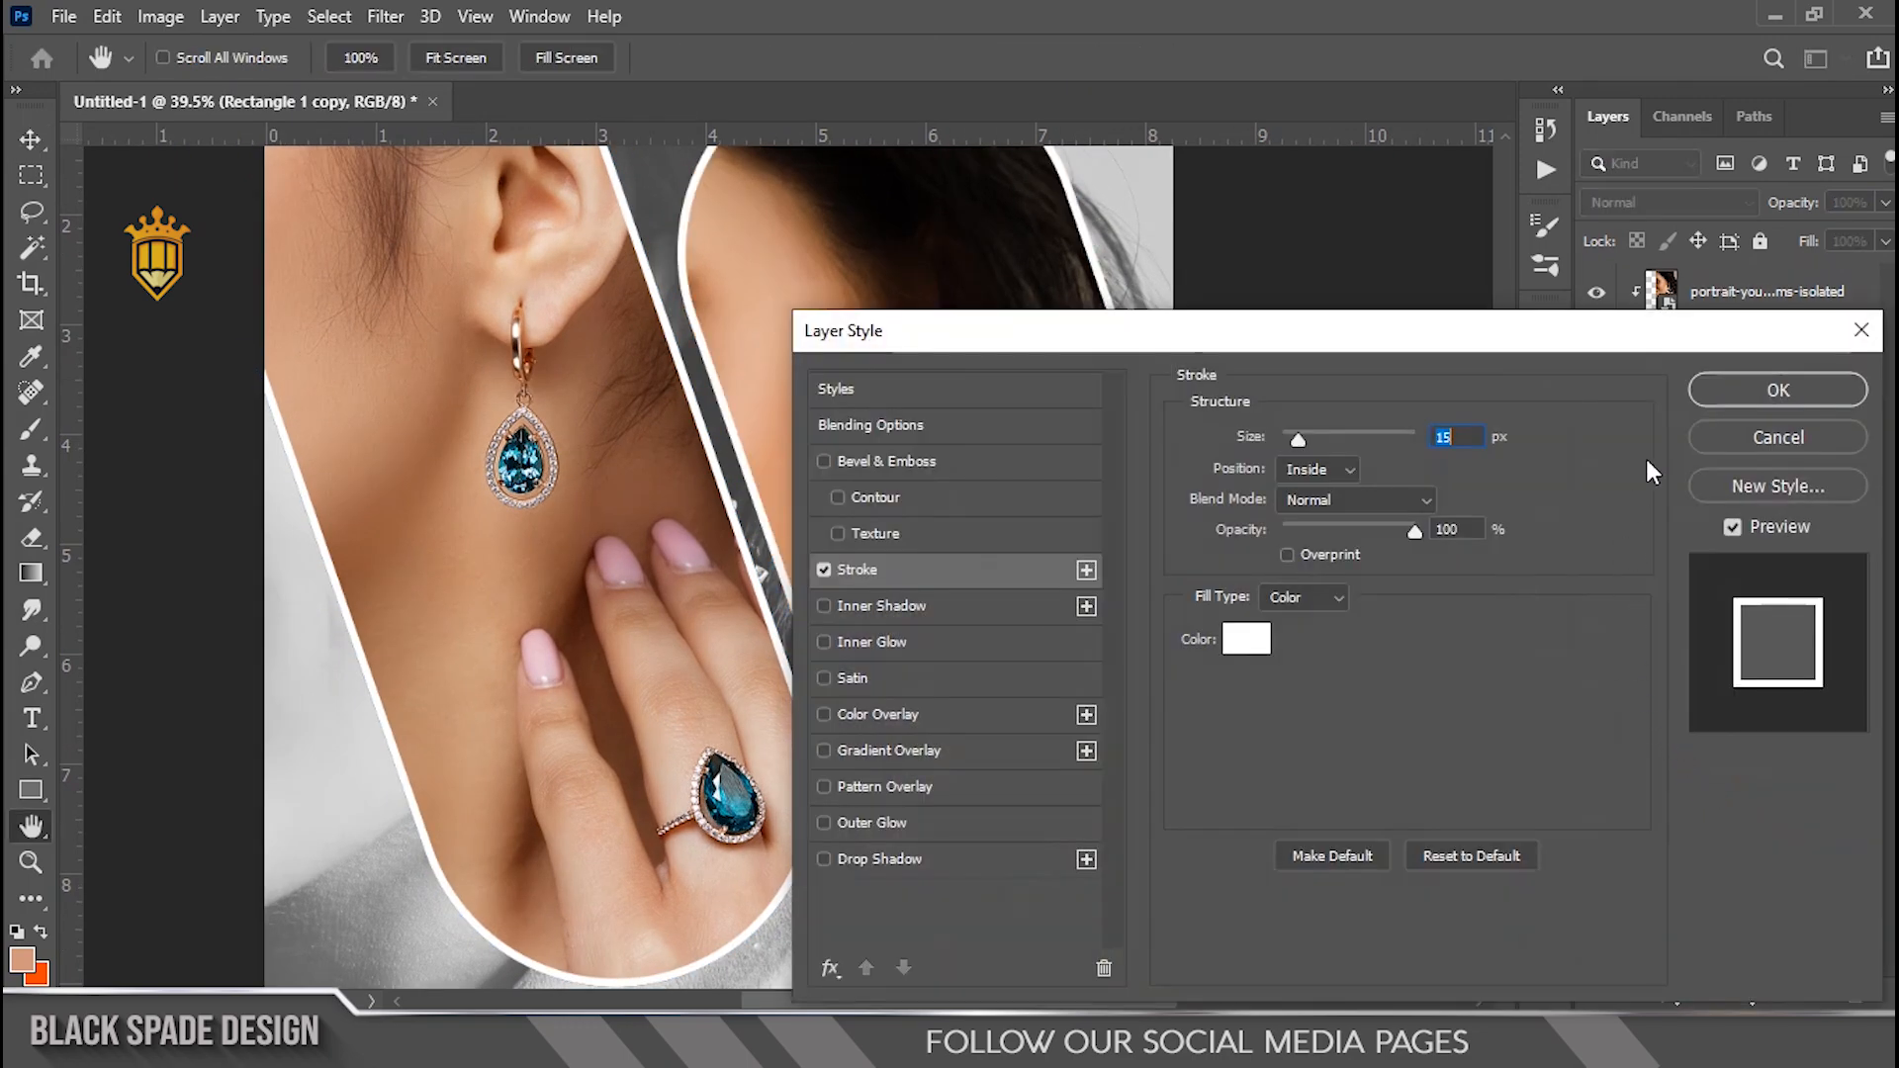
left_click(1717, 390)
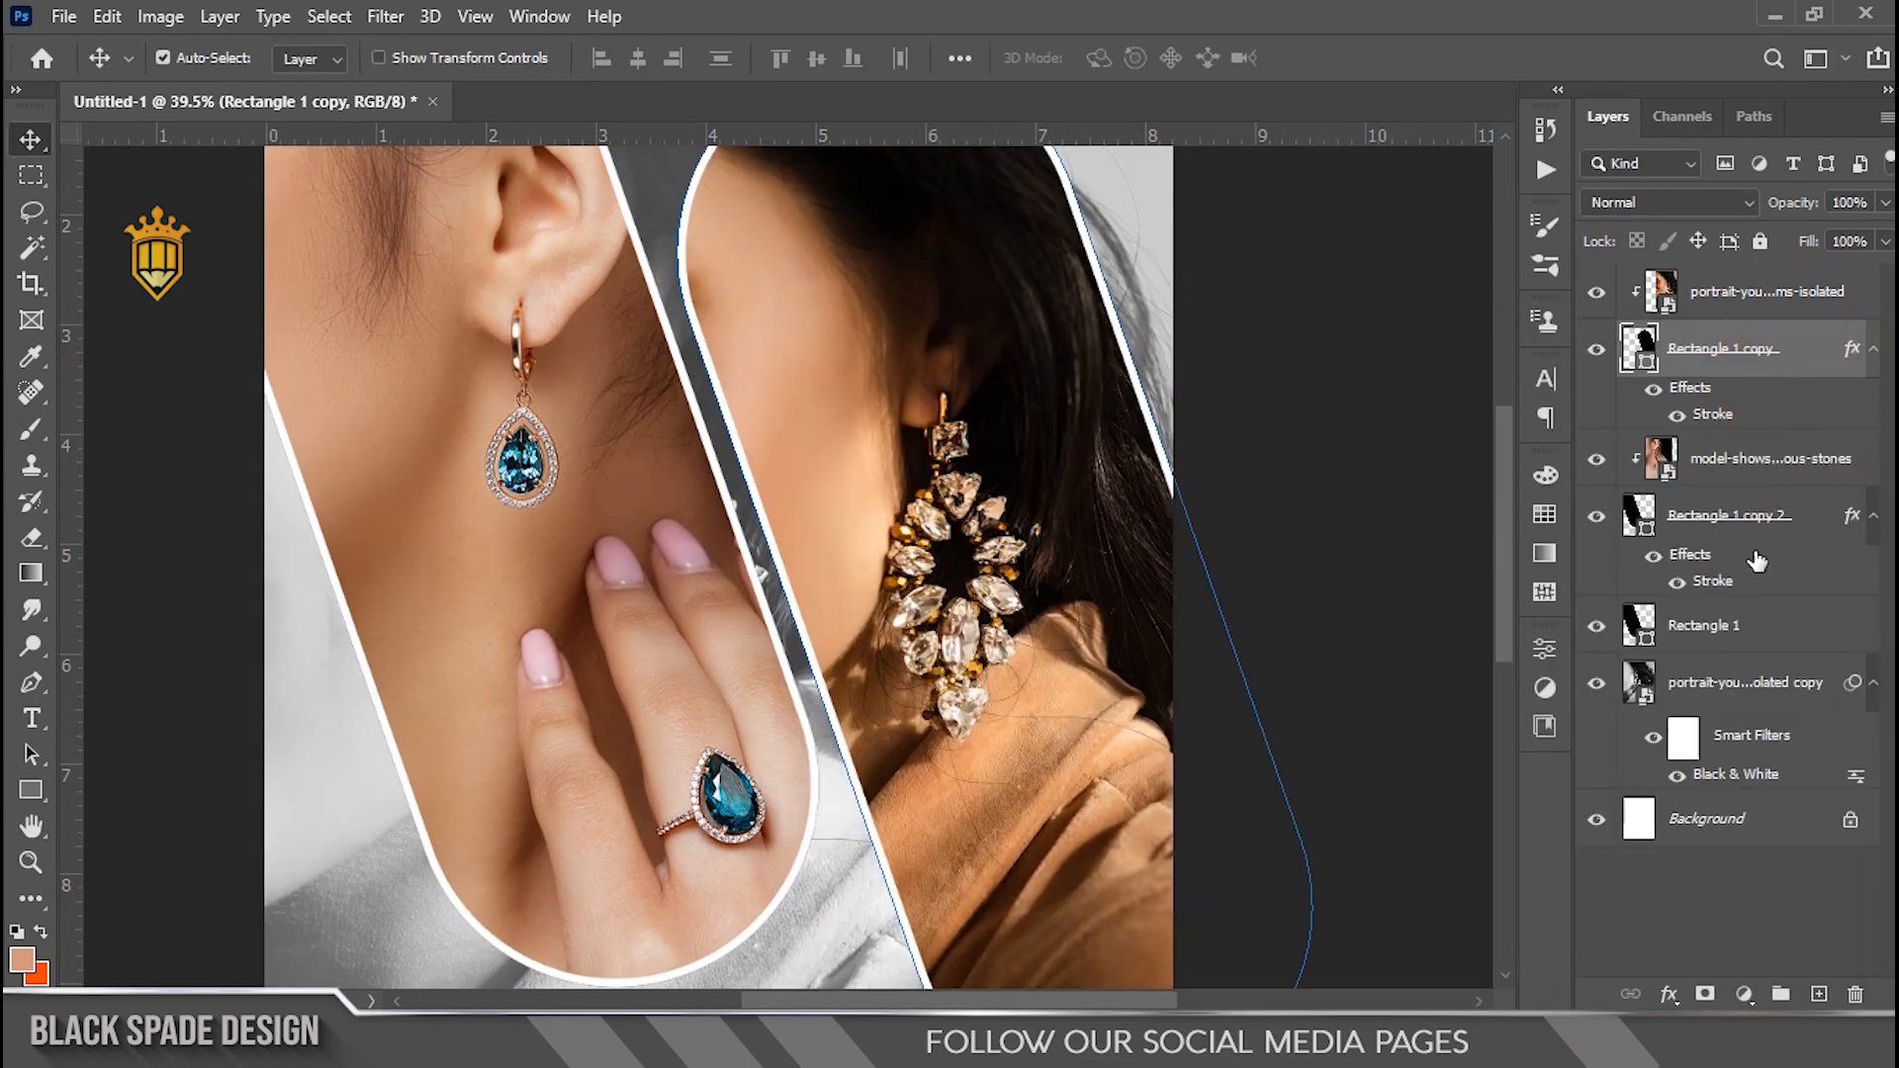
Scale the spare Rectangle 1 bar behind the ring photo to about 104.18% from its centre
right_click(615, 574)
left_click(636, 581)
left_click(1701, 625)
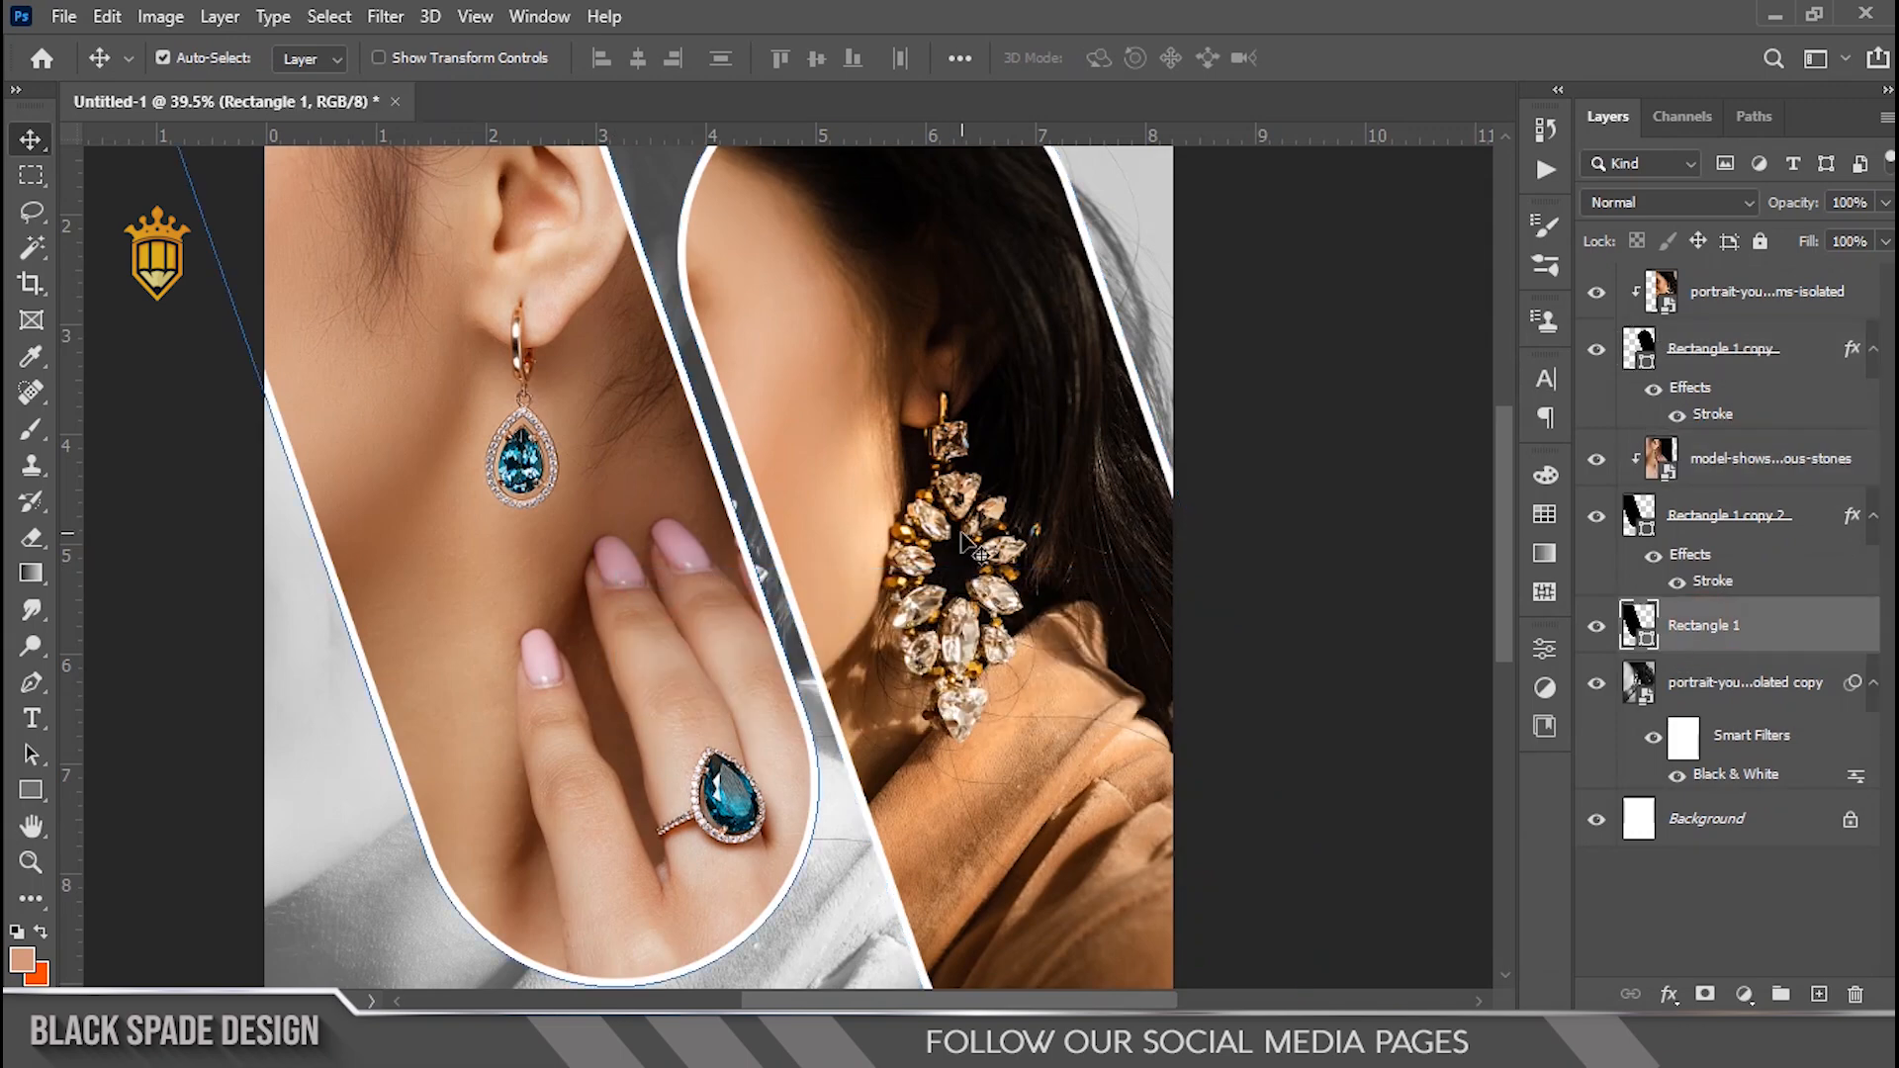
scroll(831, 524, "down", 2)
scroll(833, 528, "down", 2)
key("ctrl+t")
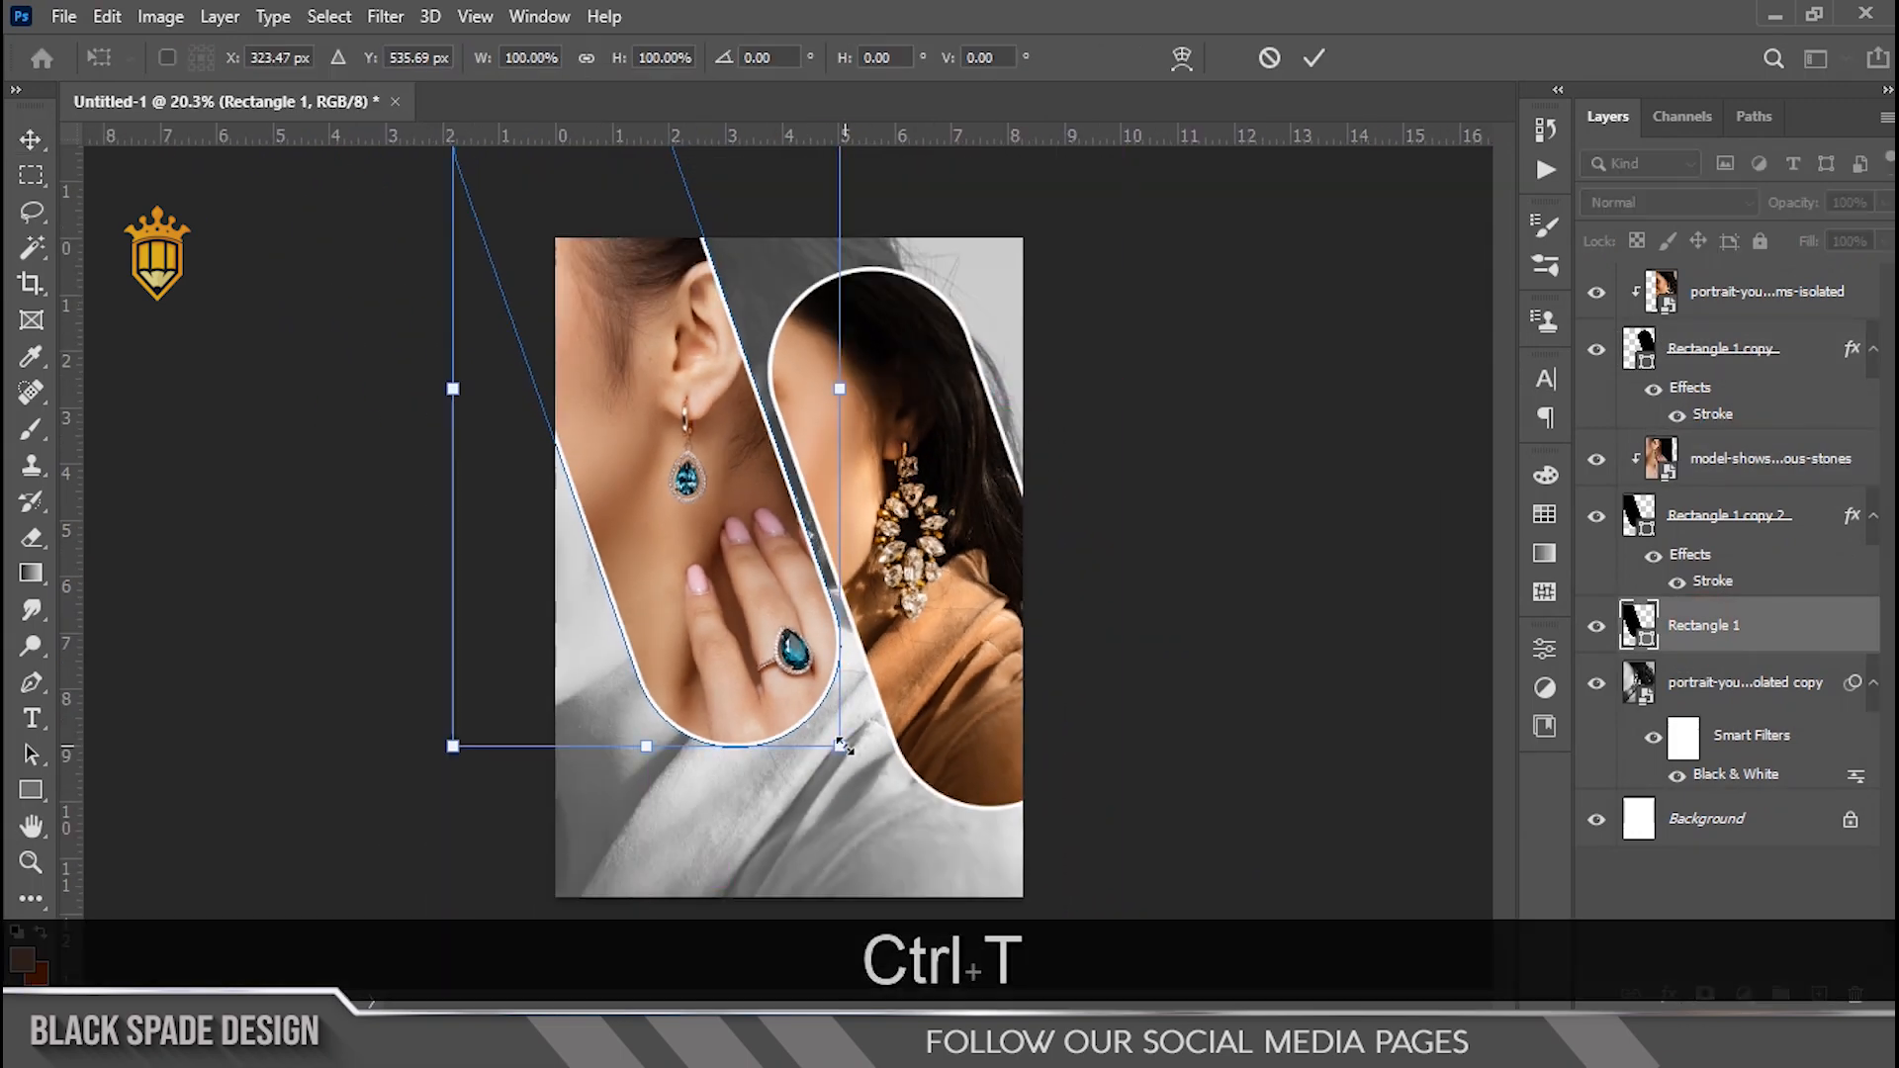
left_click_drag(836, 750, 848, 763)
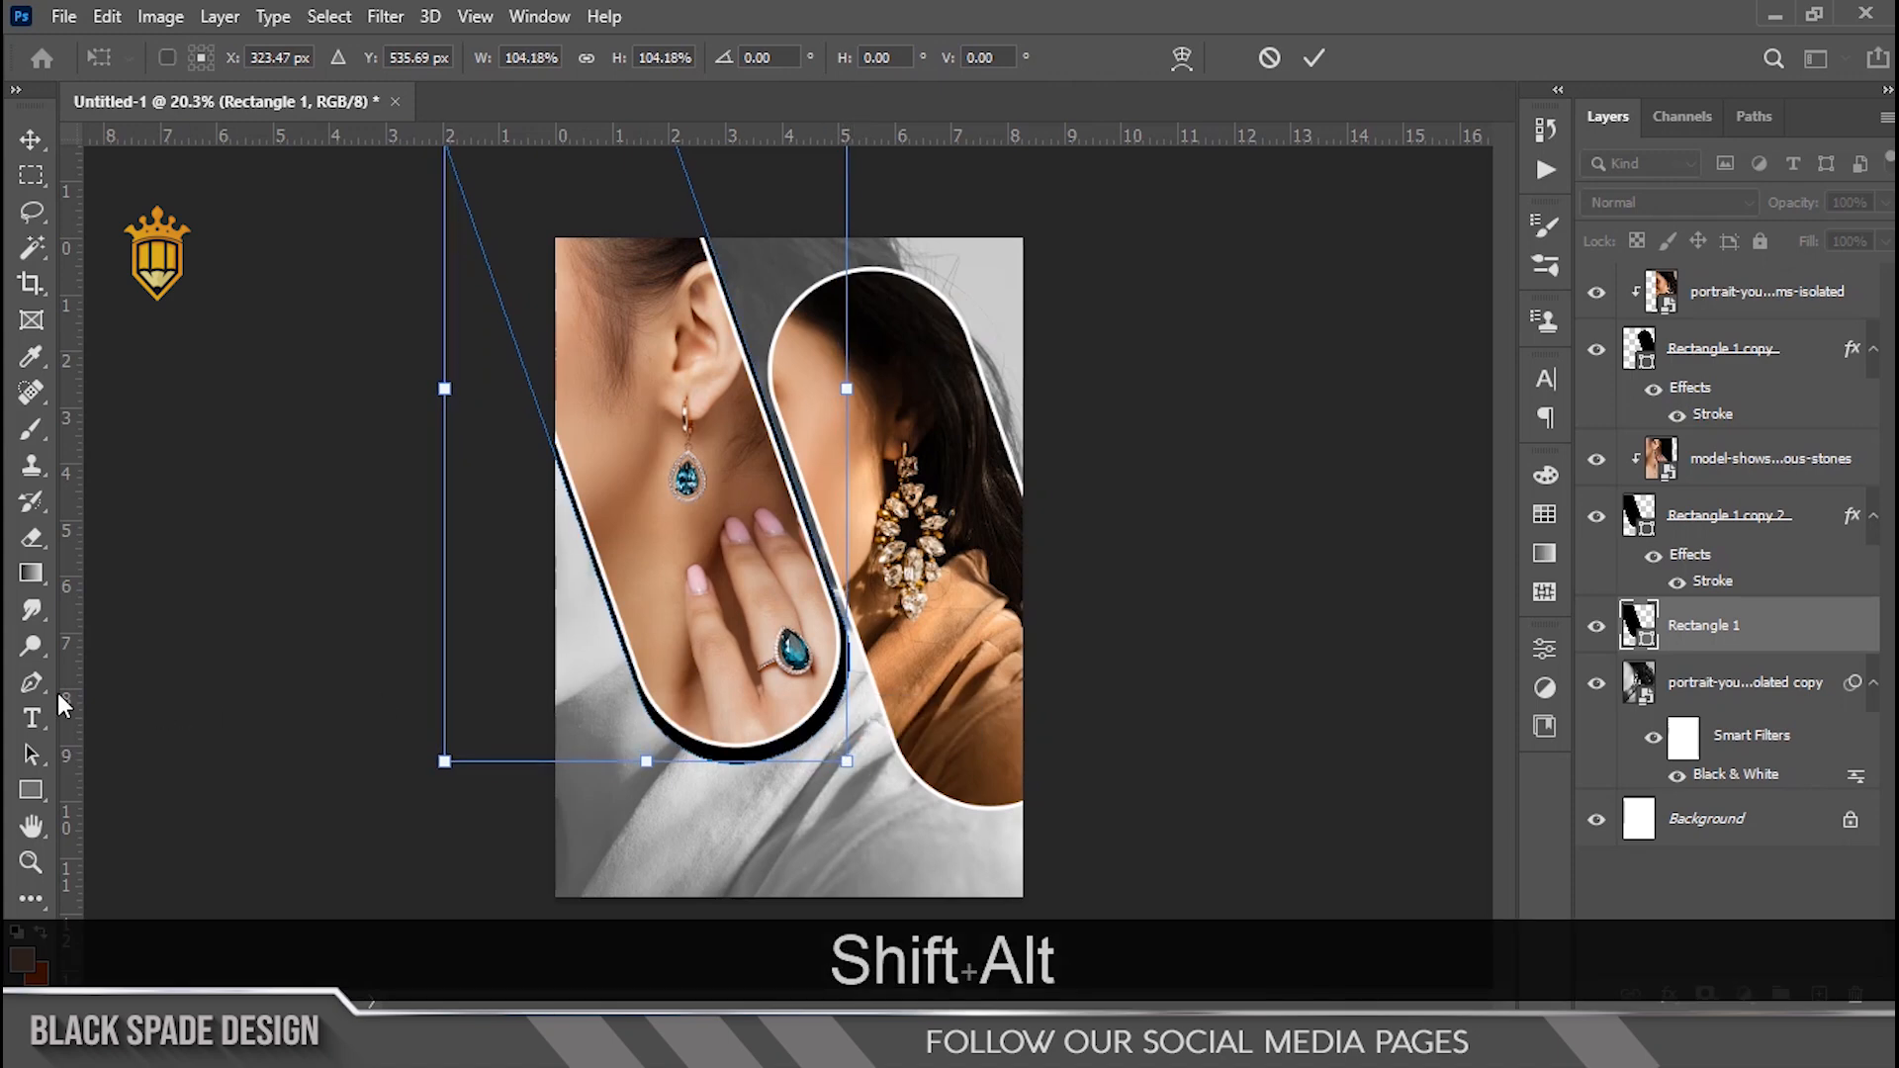
Resize the black backing bar to about 859 px wide and 2790 px long, and fully round its end
left_click(31, 789)
scroll(546, 433, "up", 1)
left_click_drag(495, 398, 479, 400)
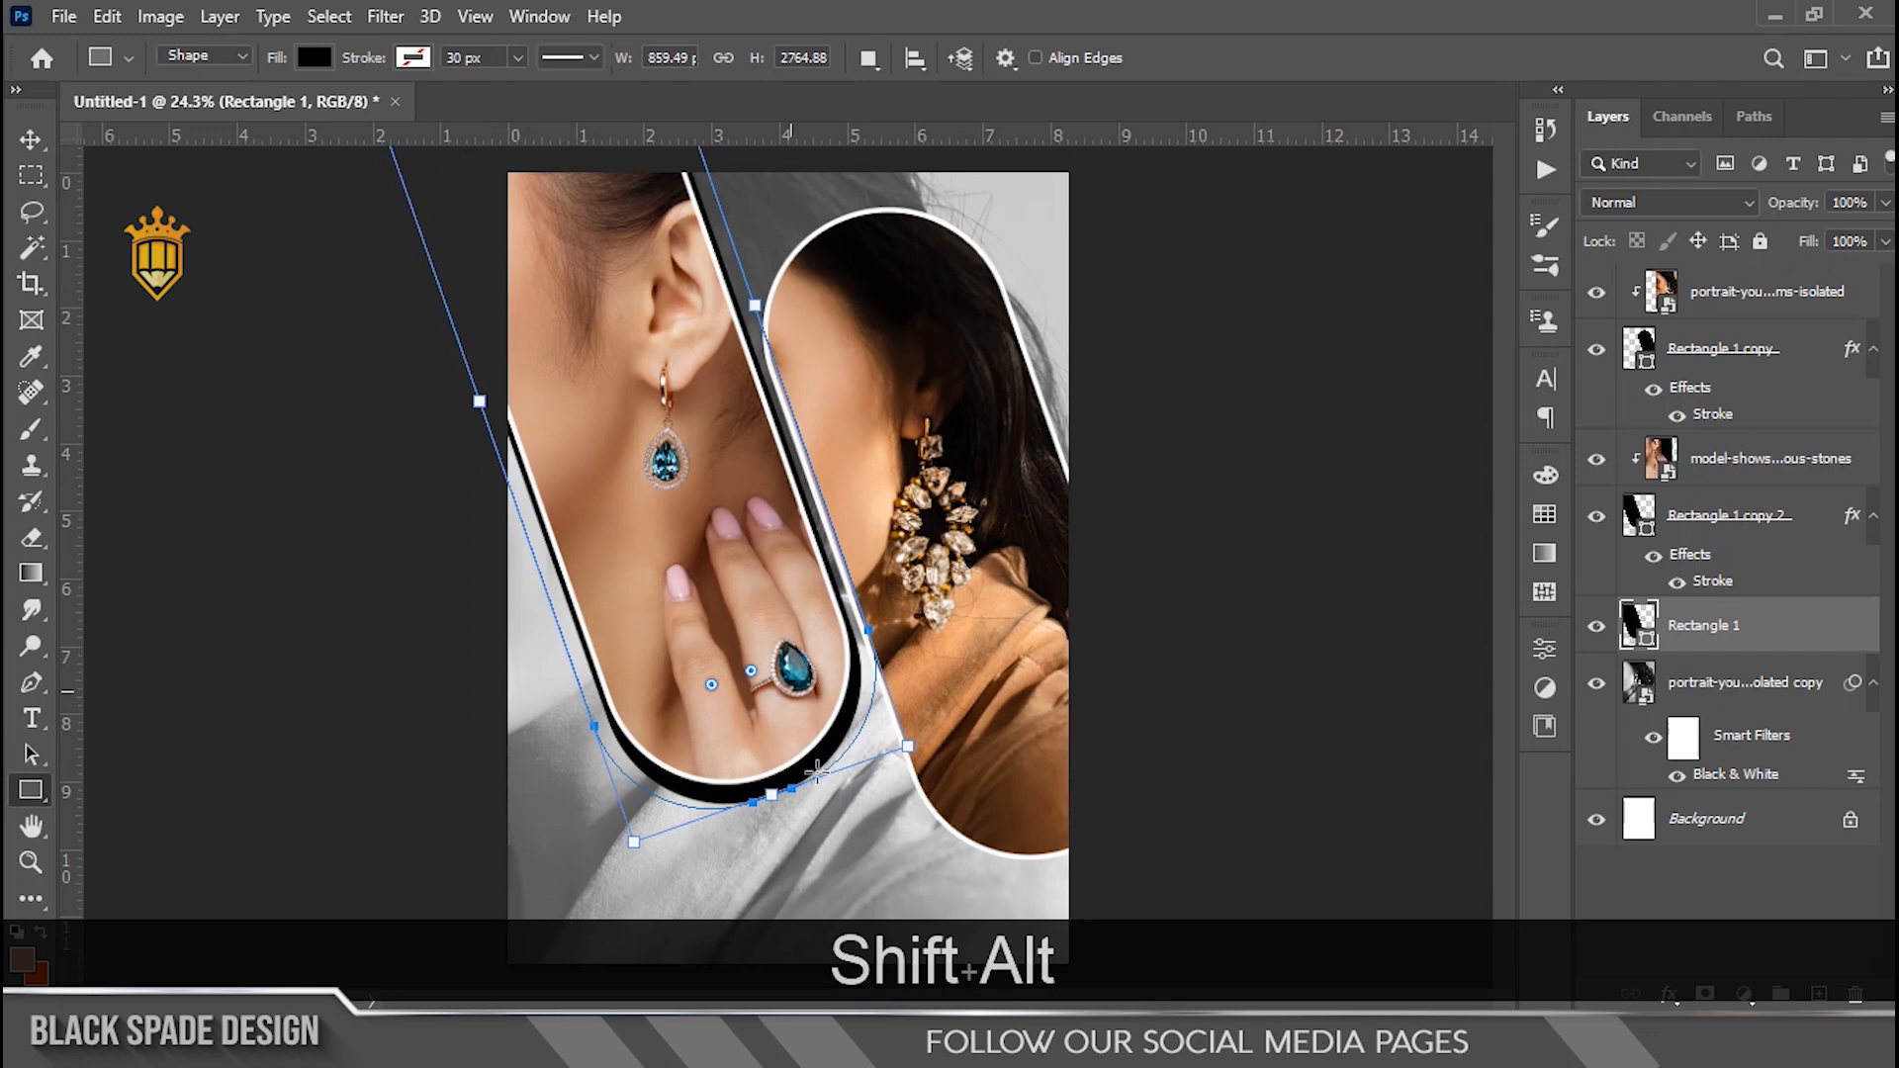
left_click_drag(771, 794, 775, 803)
left_click_drag(714, 695, 642, 543)
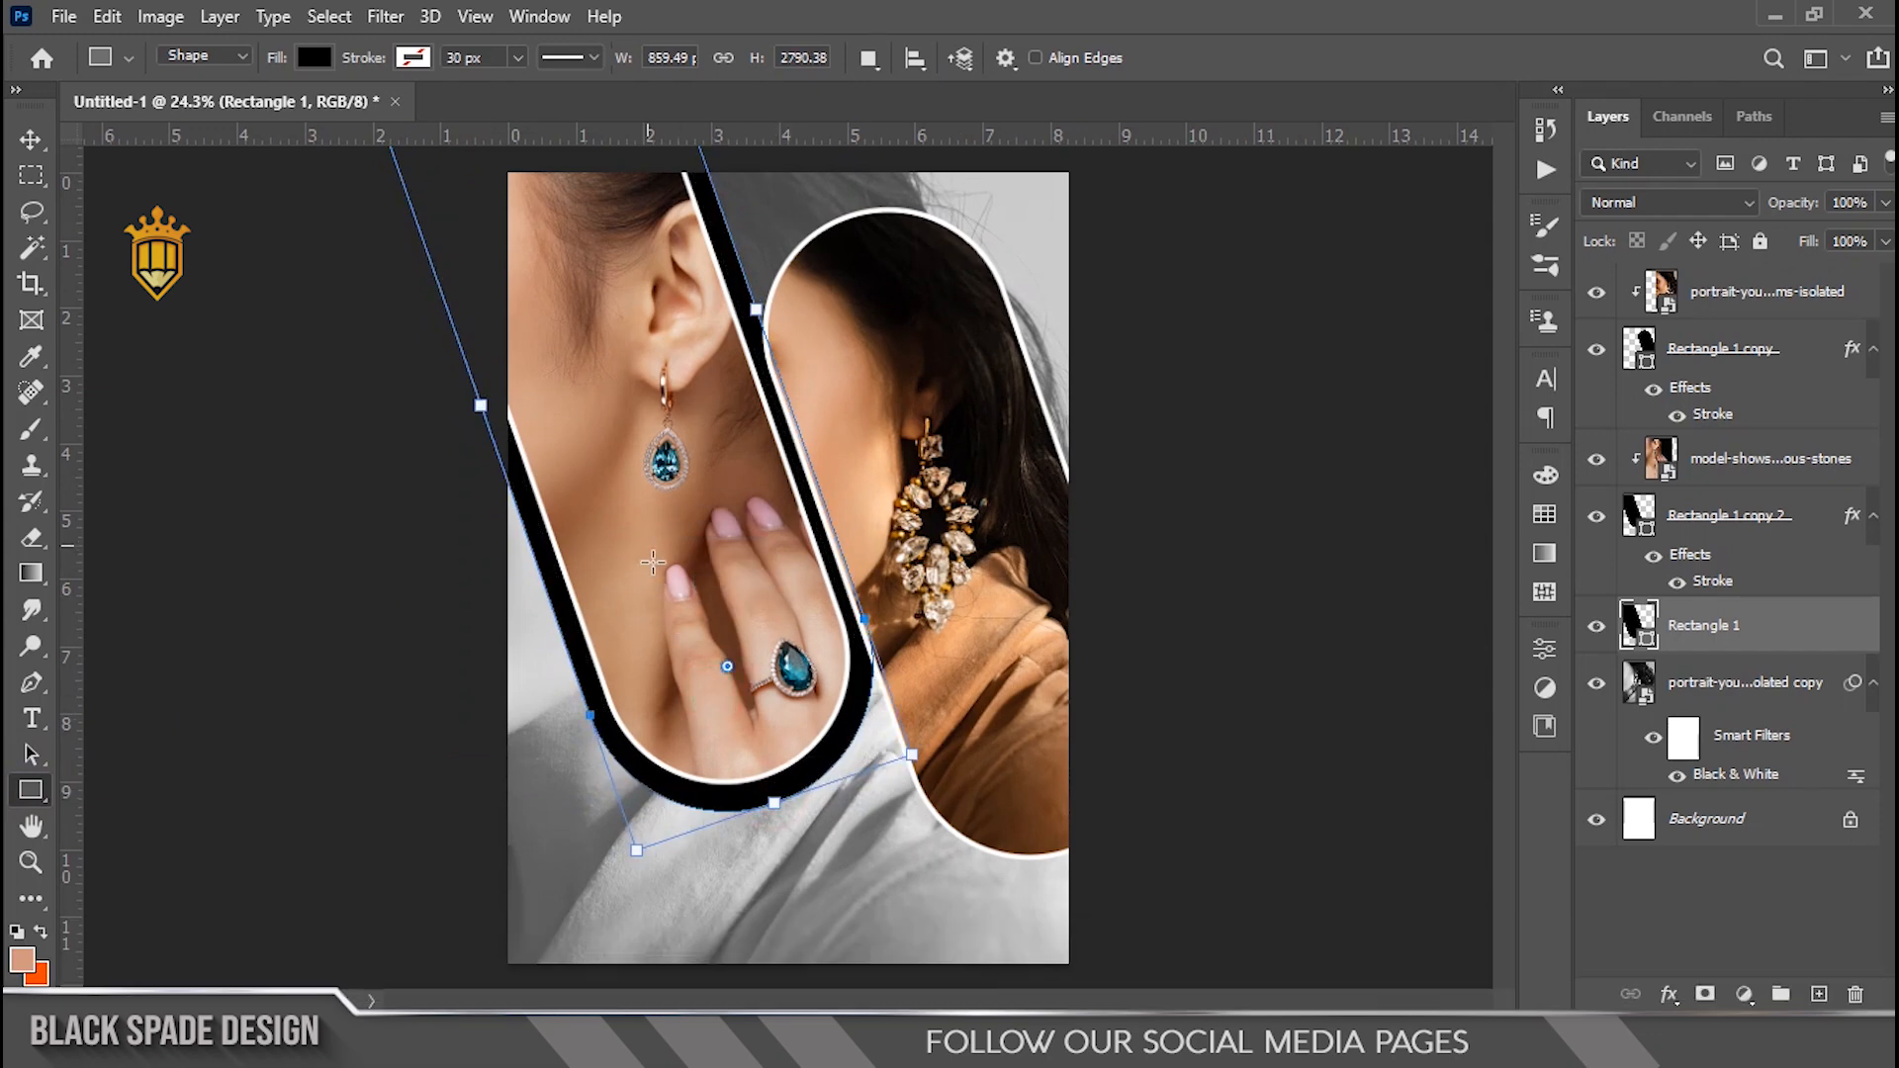
scroll(877, 856, "up", 1)
scroll(819, 751, "up", 1)
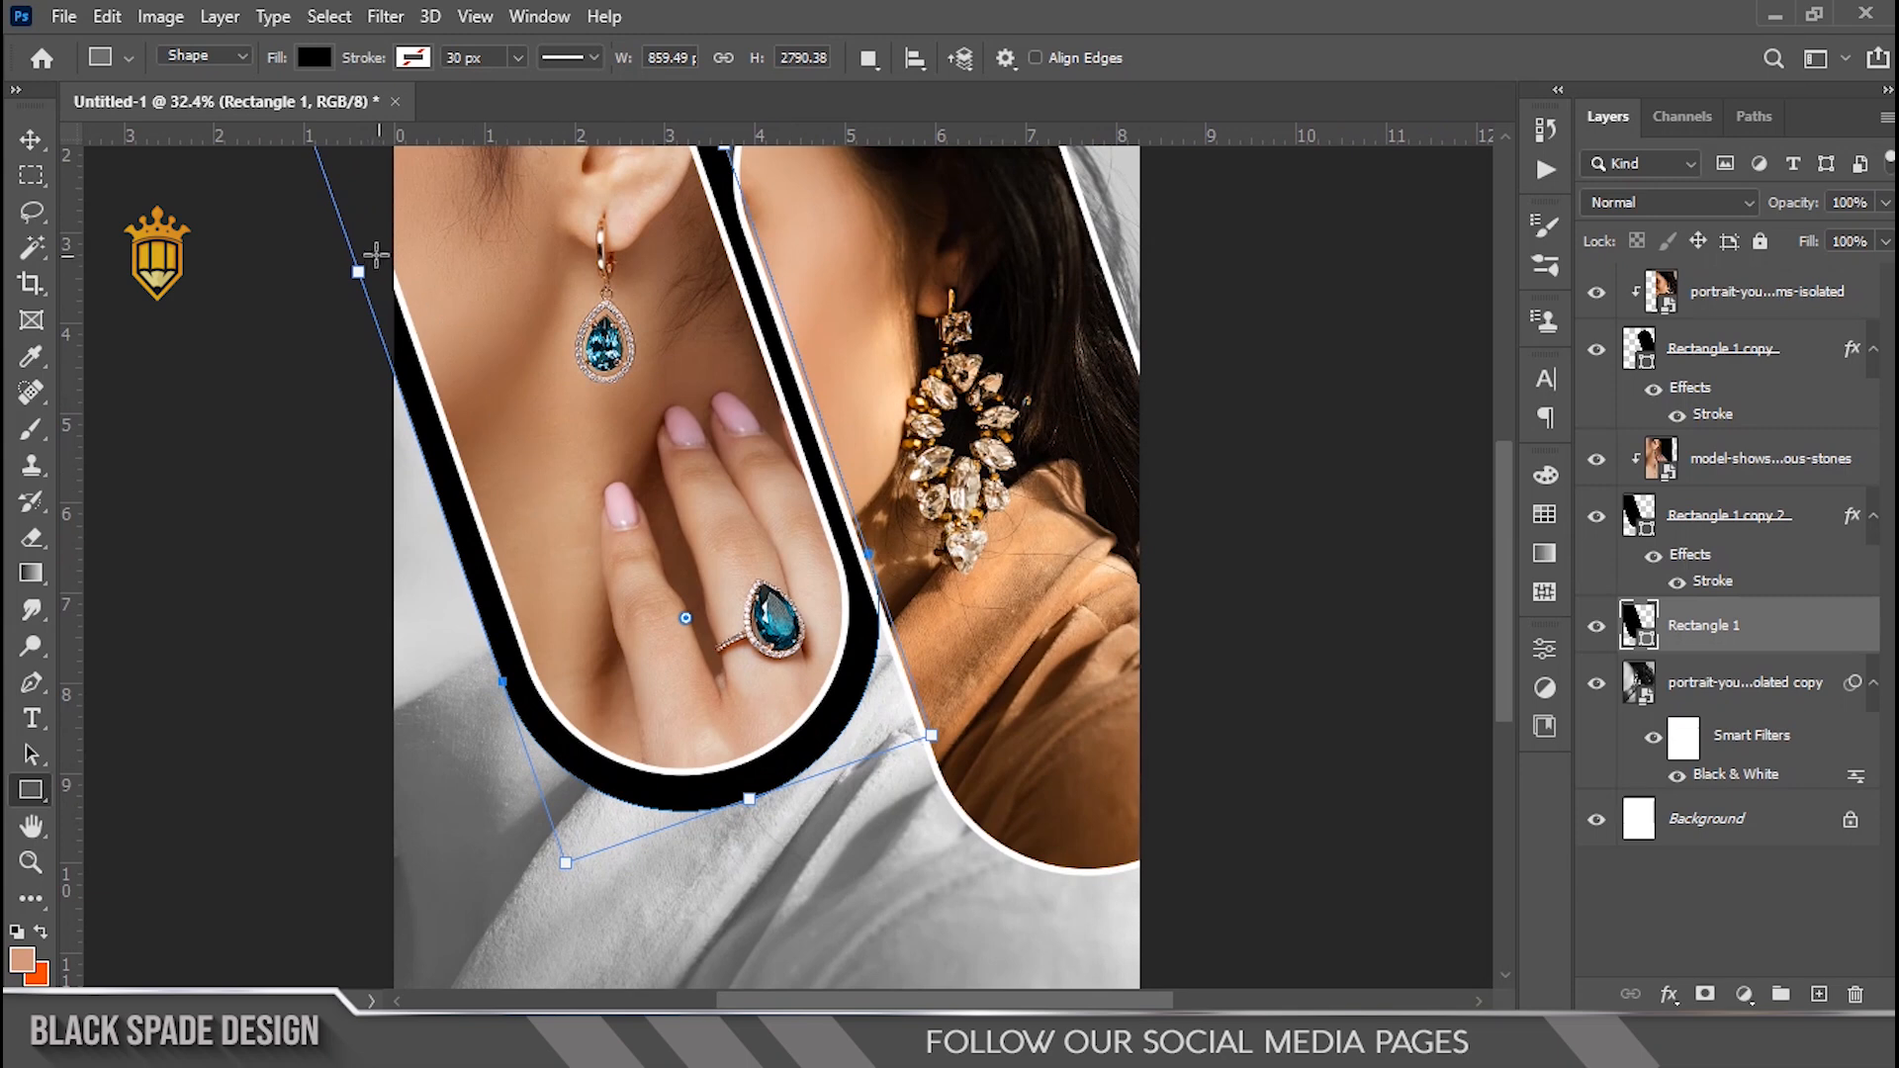
left_click_drag(358, 269, 357, 270)
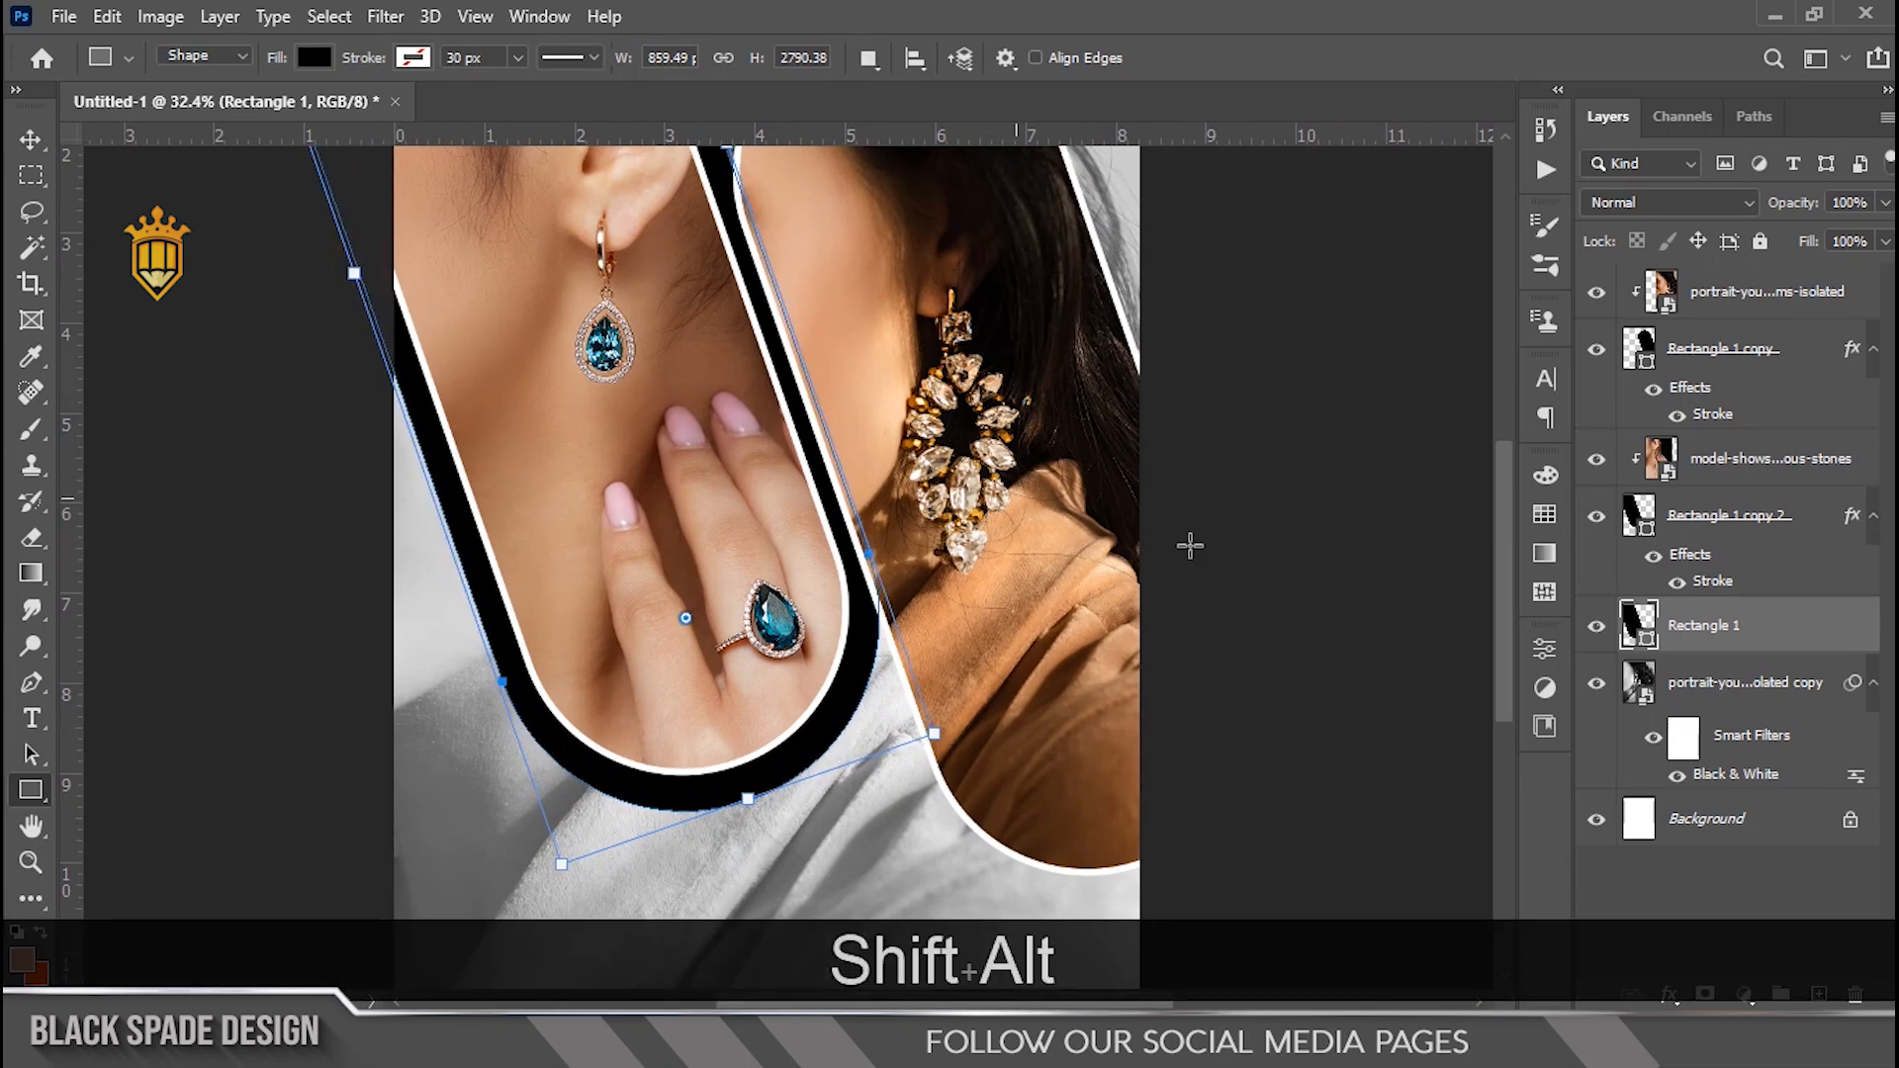
Change the backing bar's fill colour to white (ffffff)
double_click(1641, 631)
left_click_drag(1293, 433, 1007, 183)
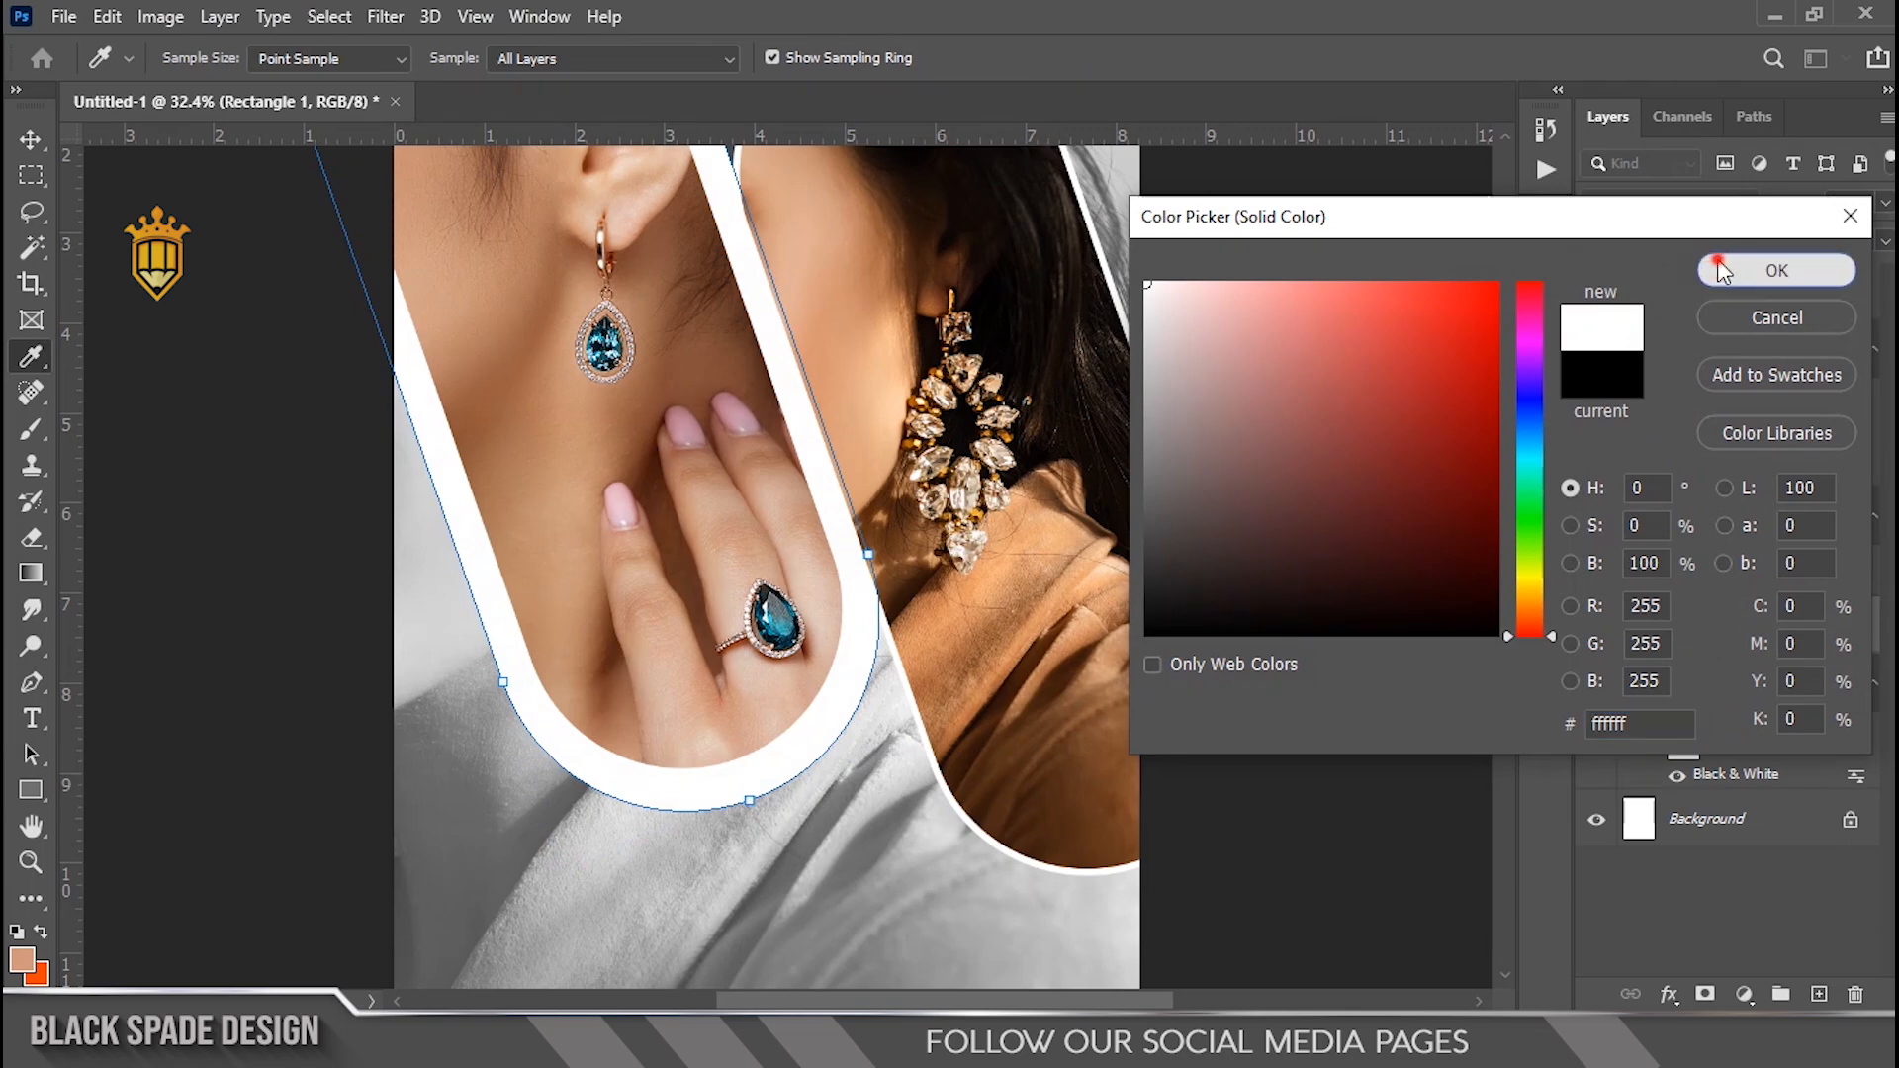
left_click(1776, 270)
Widen the white backing bar to about 900 px with a fully rounded end, and reduce its opacity to 54%
scroll(482, 381, "up", 3)
left_click_drag(318, 242, 306, 243)
left_click_drag(741, 708, 655, 572)
scroll(718, 620, "down", 4)
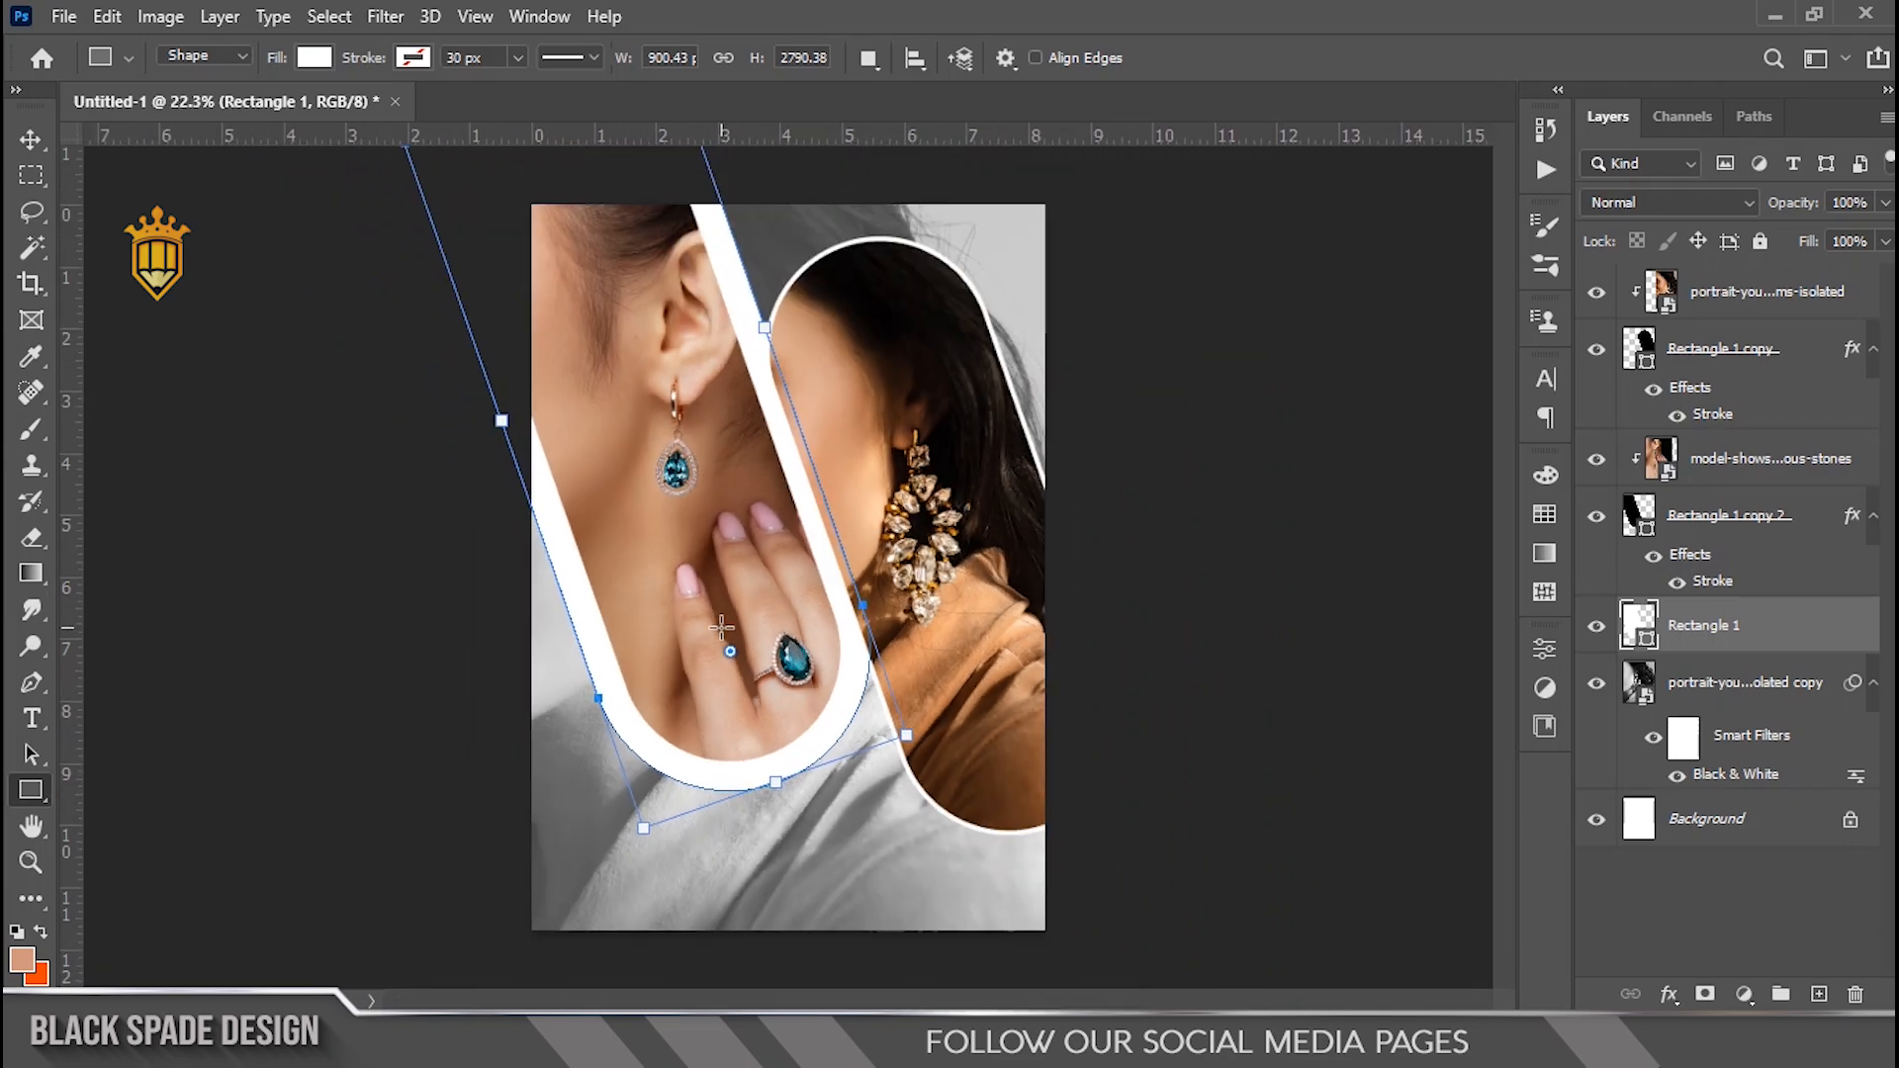
left_click(30, 142)
scroll(720, 584, "up", 2)
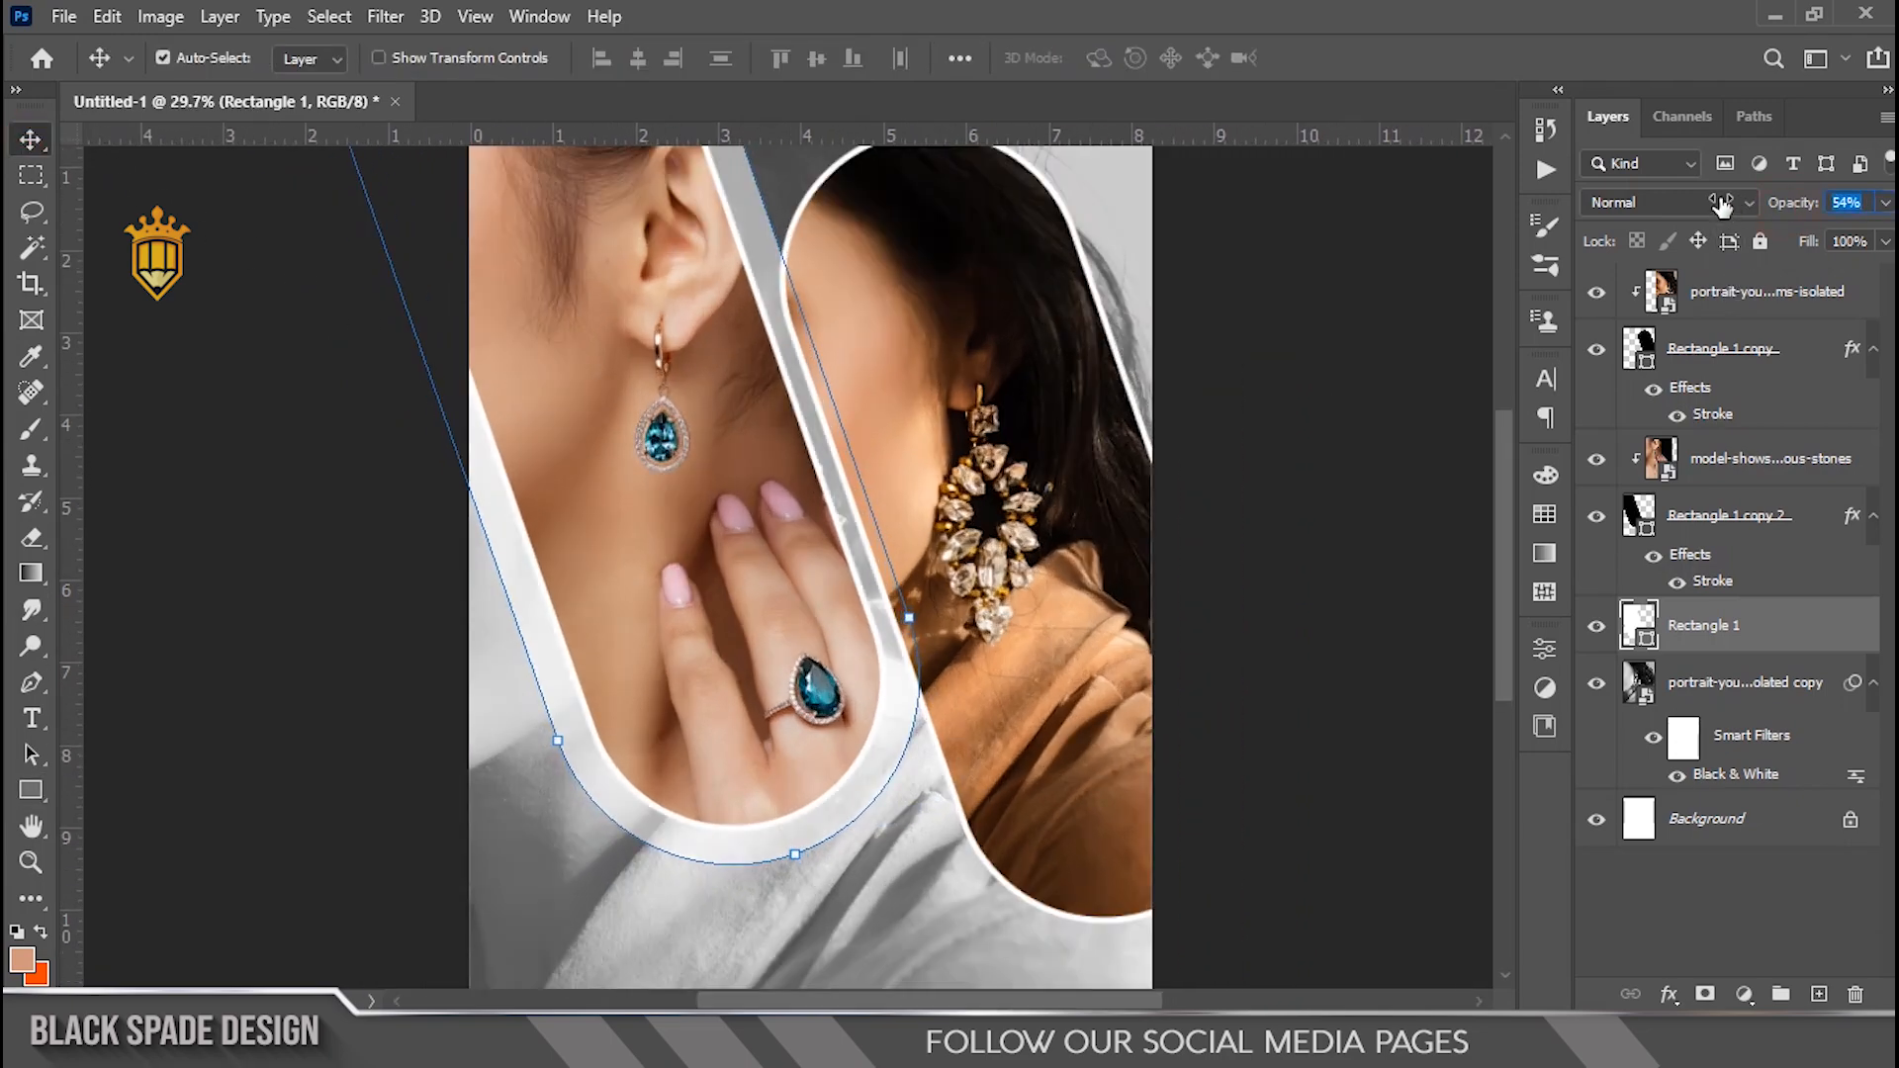
Create a new empty layer directly above the black-and-white background photo
scroll(858, 766, "up", 4)
left_click_drag(881, 818, 908, 584)
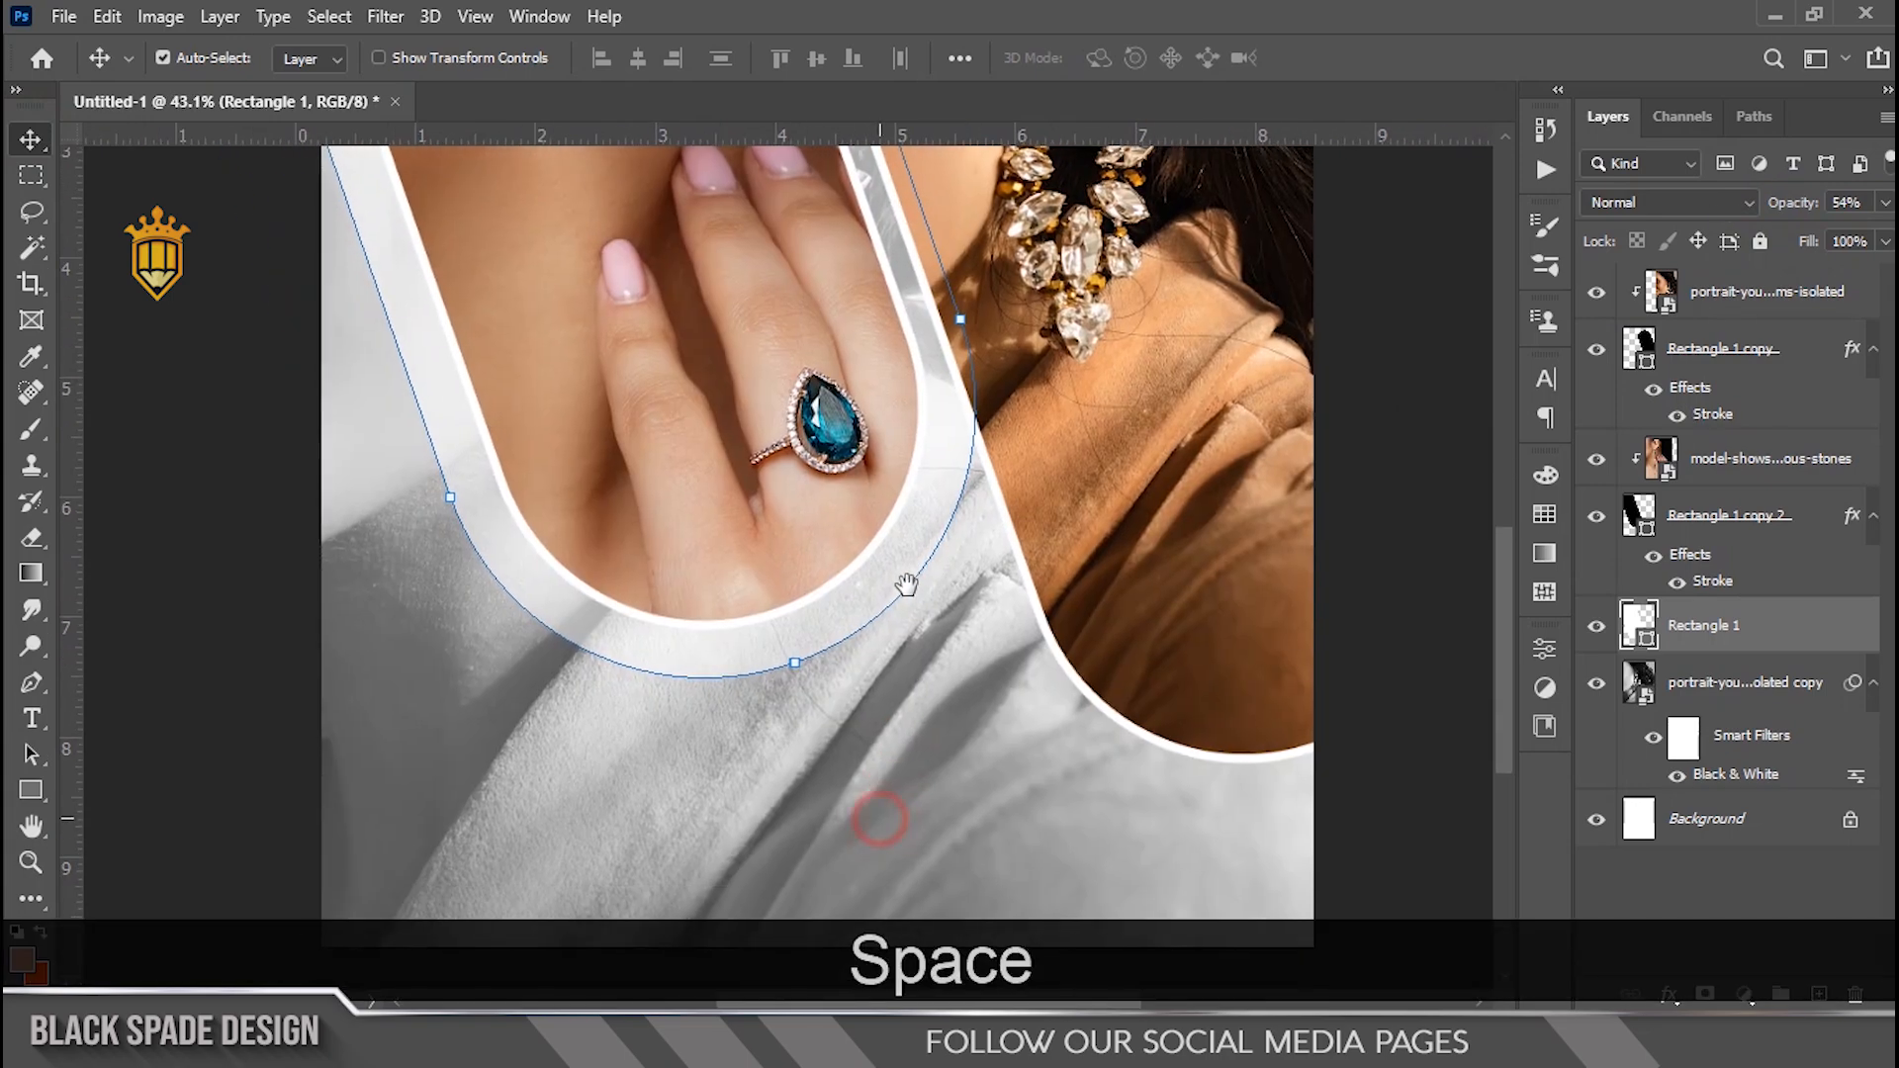
left_click_drag(909, 764, 928, 583)
right_click(974, 638)
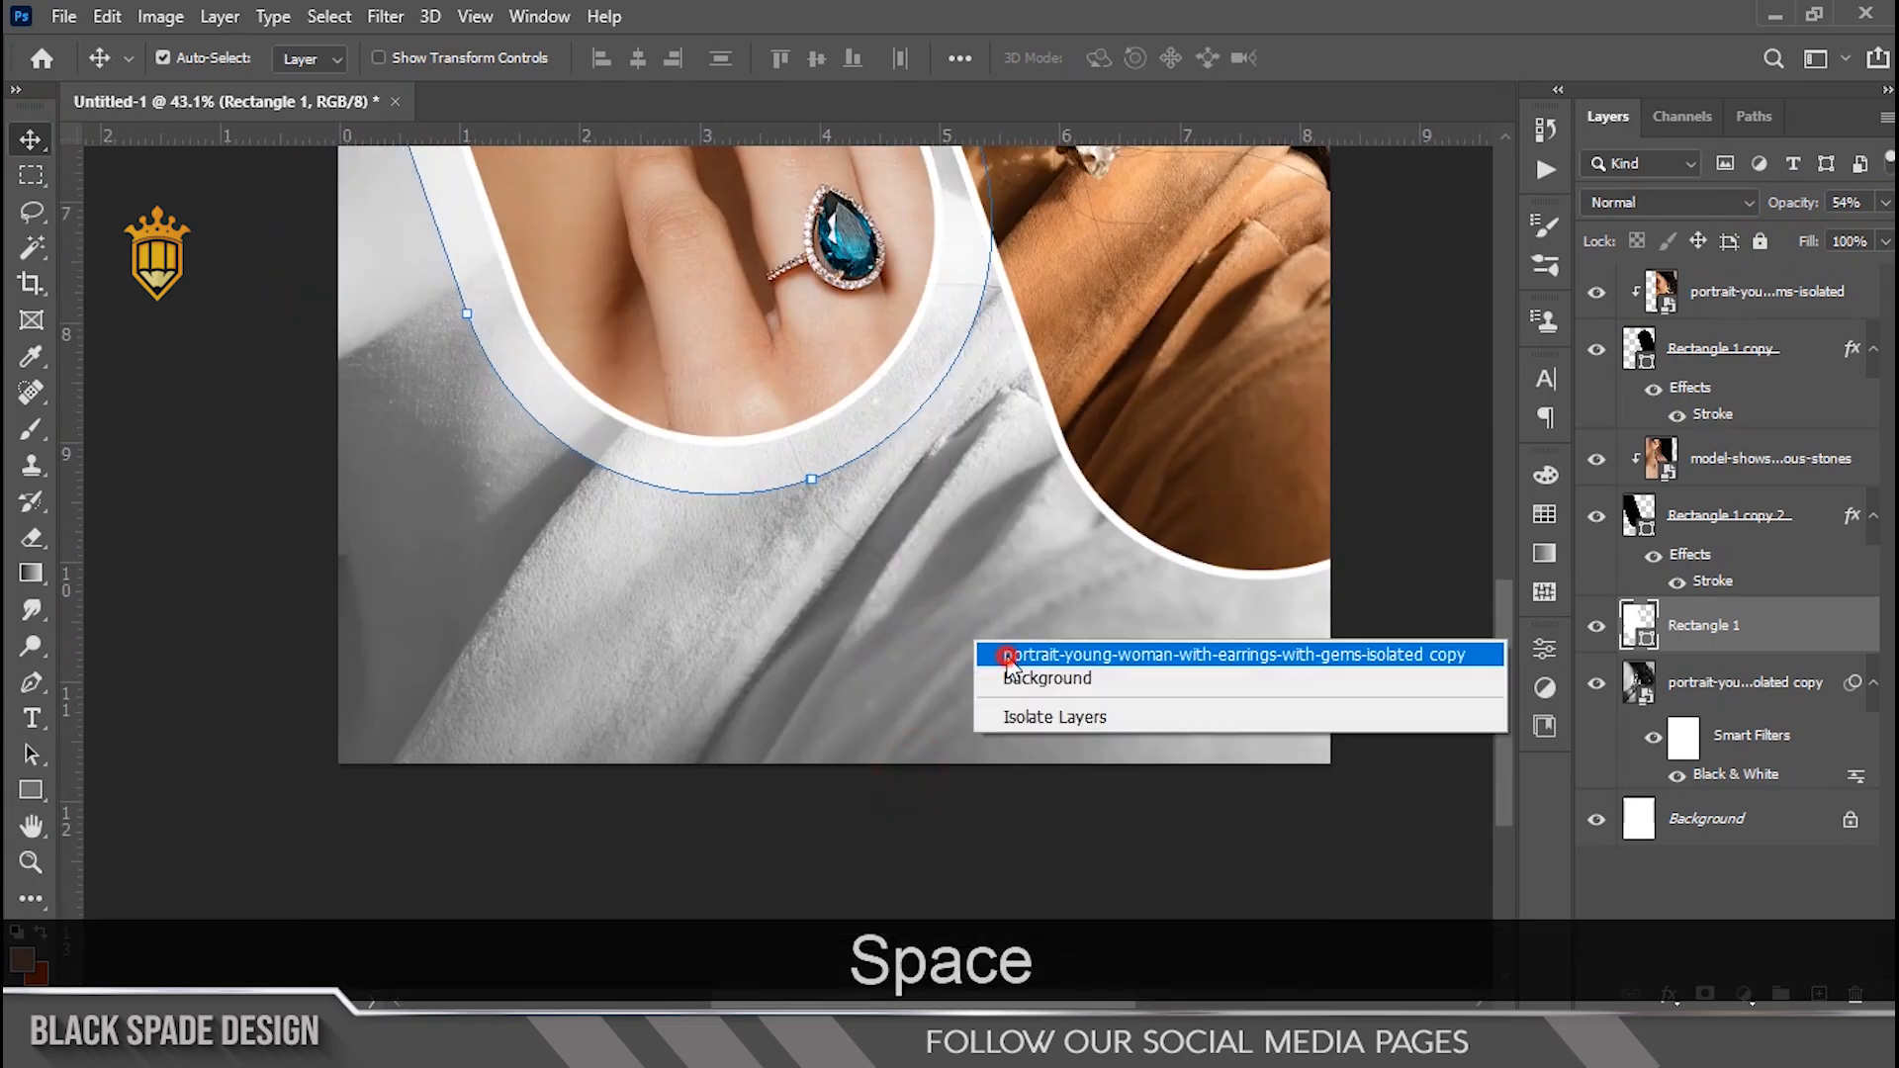
left_click(999, 650)
left_click(1820, 994)
Set up a soft brush with white sampled from the bar's border and enlarge it to 1500 px
key("b")
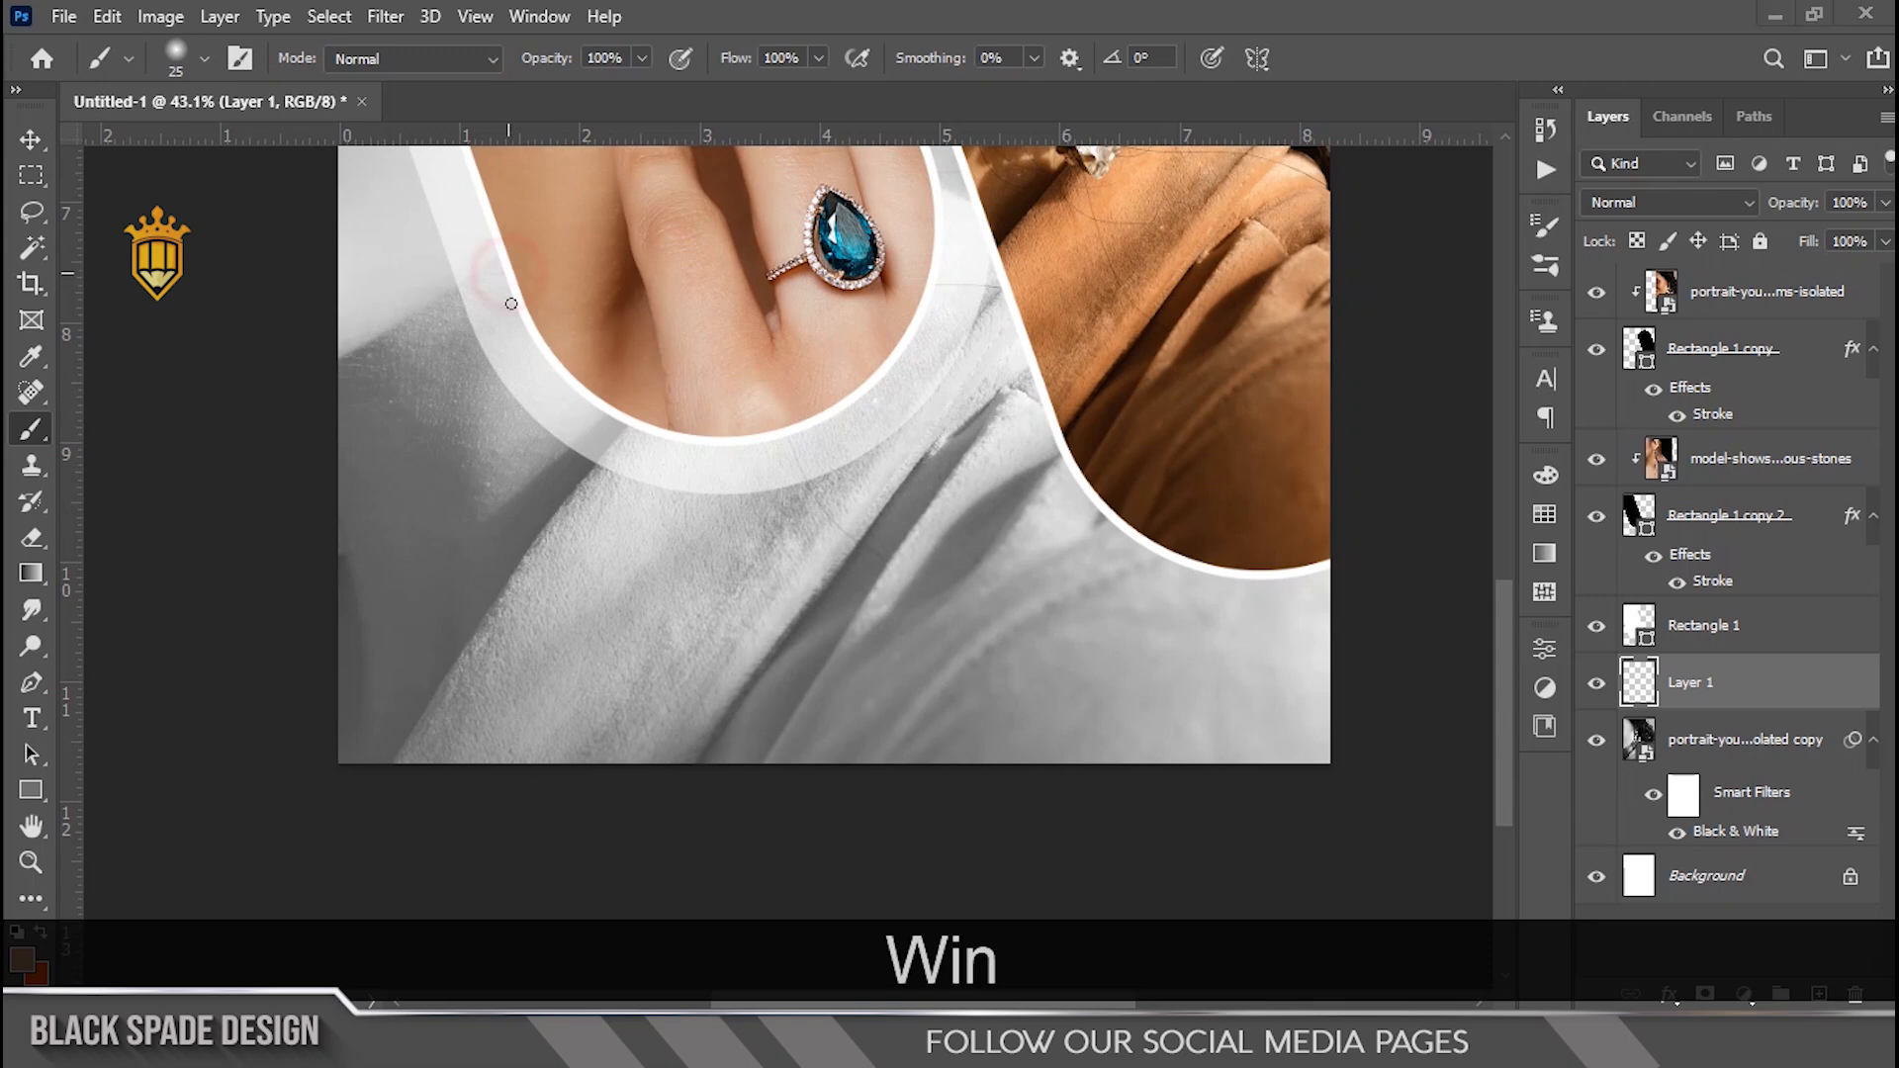
key("super")
key("super")
left_click(539, 339, "alt")
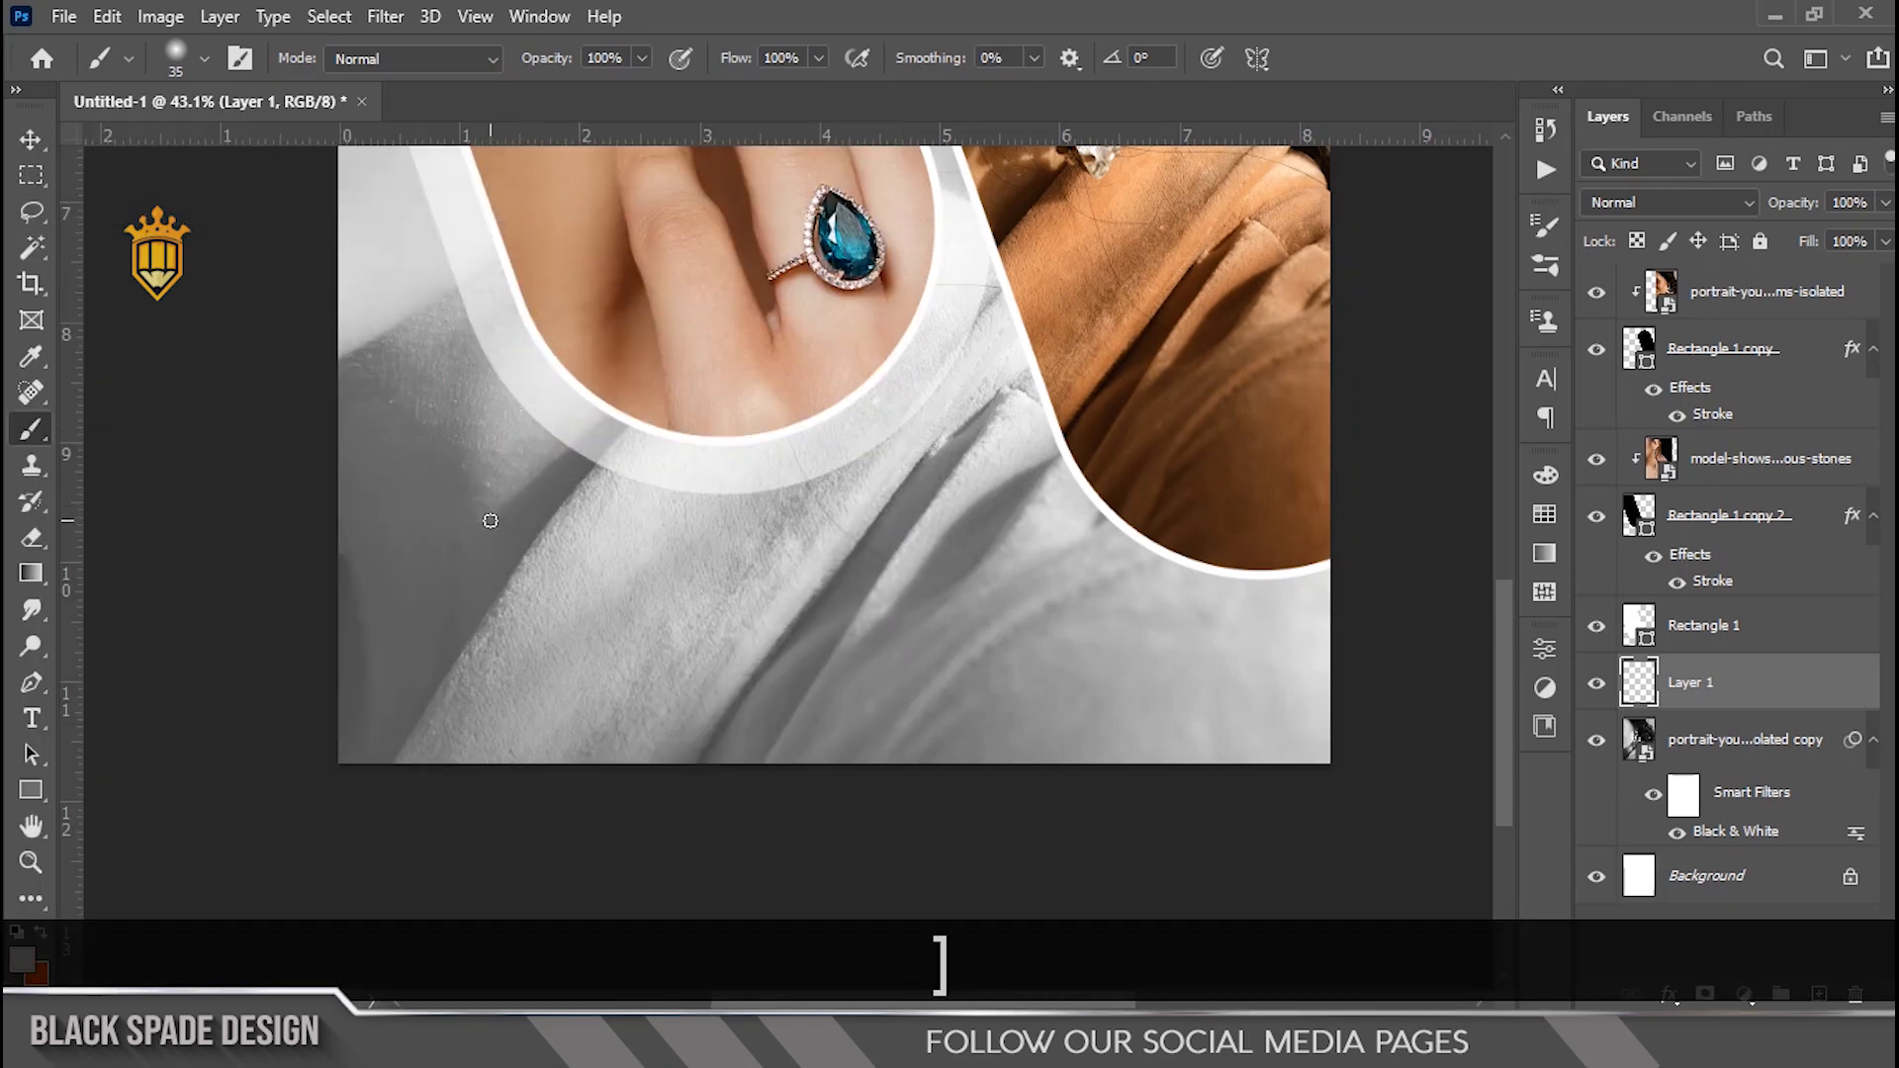
key("]")
key("]")
key("]")
key("]")
key("]")
key("]")
key("]")
key("]")
key("]")
key("]")
Paint soft white over the lower part of the page on the new layer to fade the fabric behind the bars
scroll(465, 641, "up", 1)
scroll(535, 615, "down", 6)
scroll(610, 725, "up", 2)
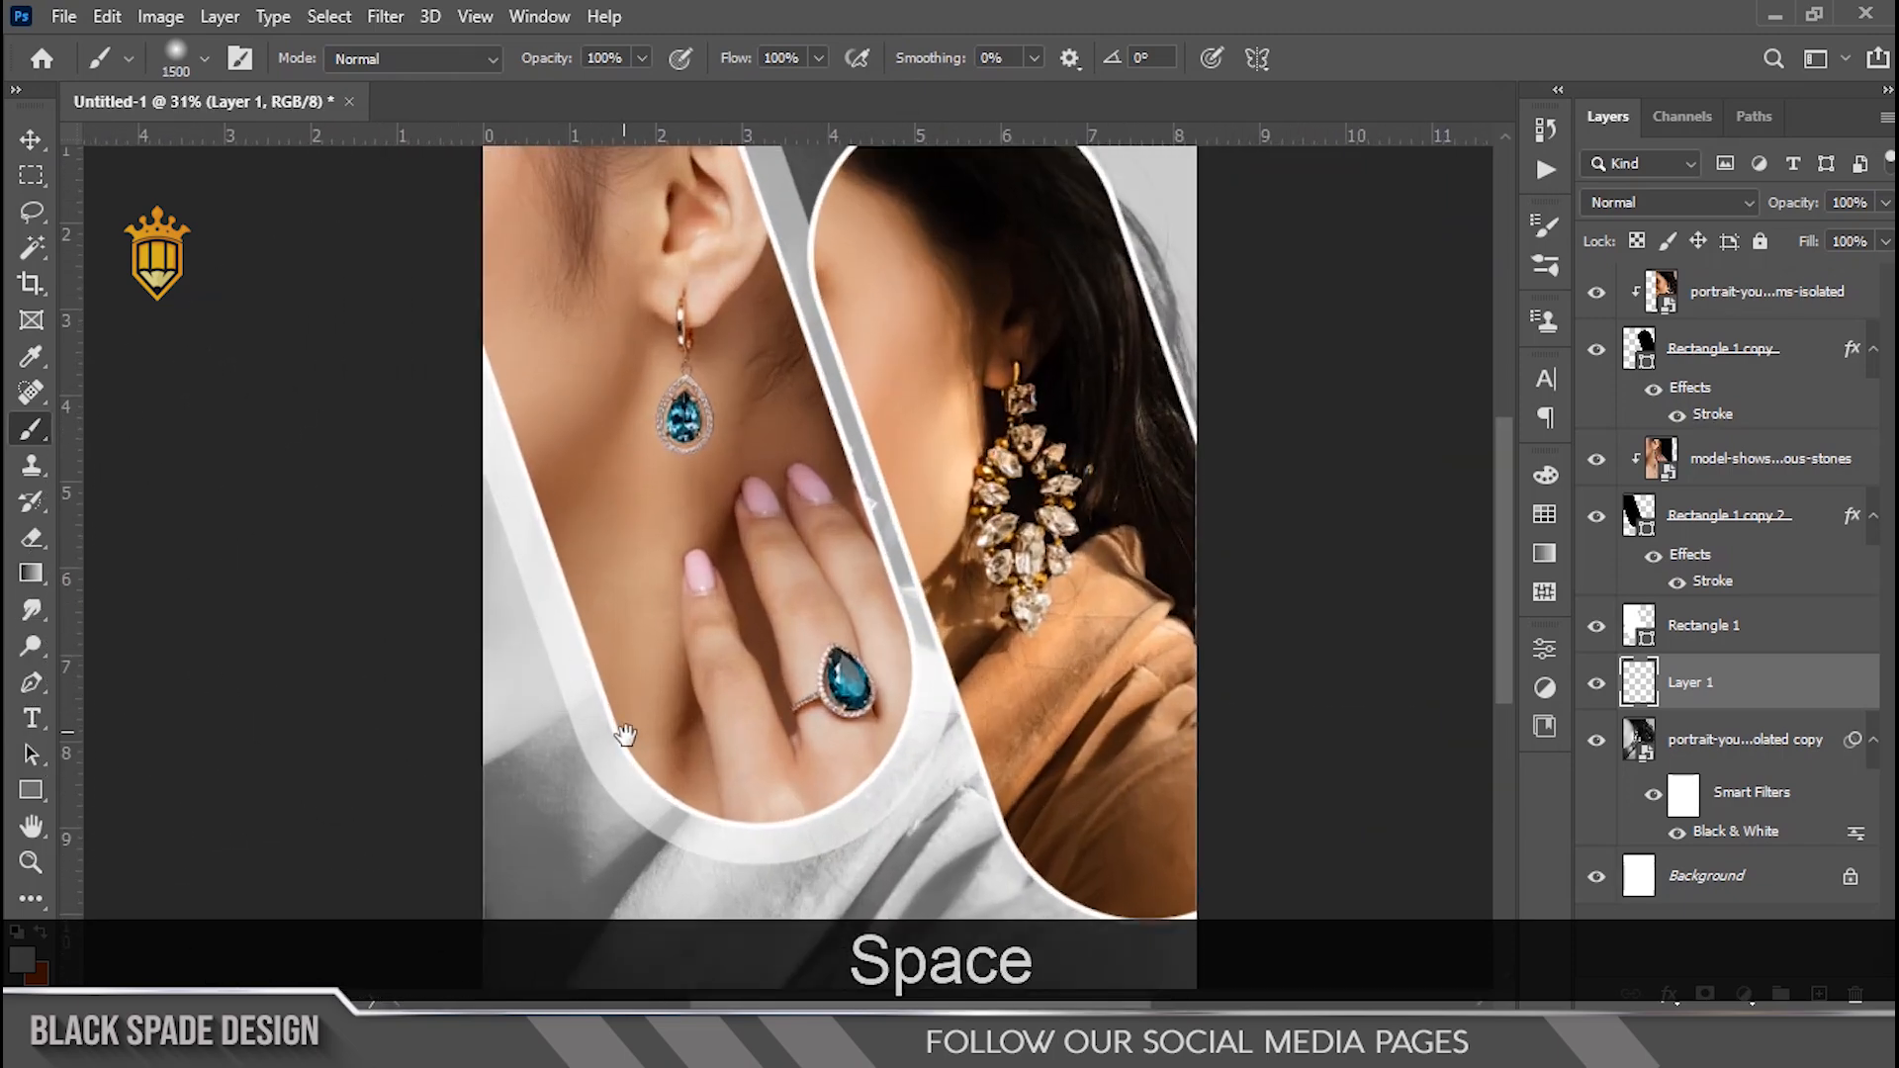
left_click_drag(641, 740, 726, 441)
left_click(1000, 864)
mouse_move(406, 638)
left_mouse_down()
mouse_move(339, 534)
mouse_move(428, 723)
left_mouse_up()
left_click(564, 805)
scroll(644, 827, "down", 1)
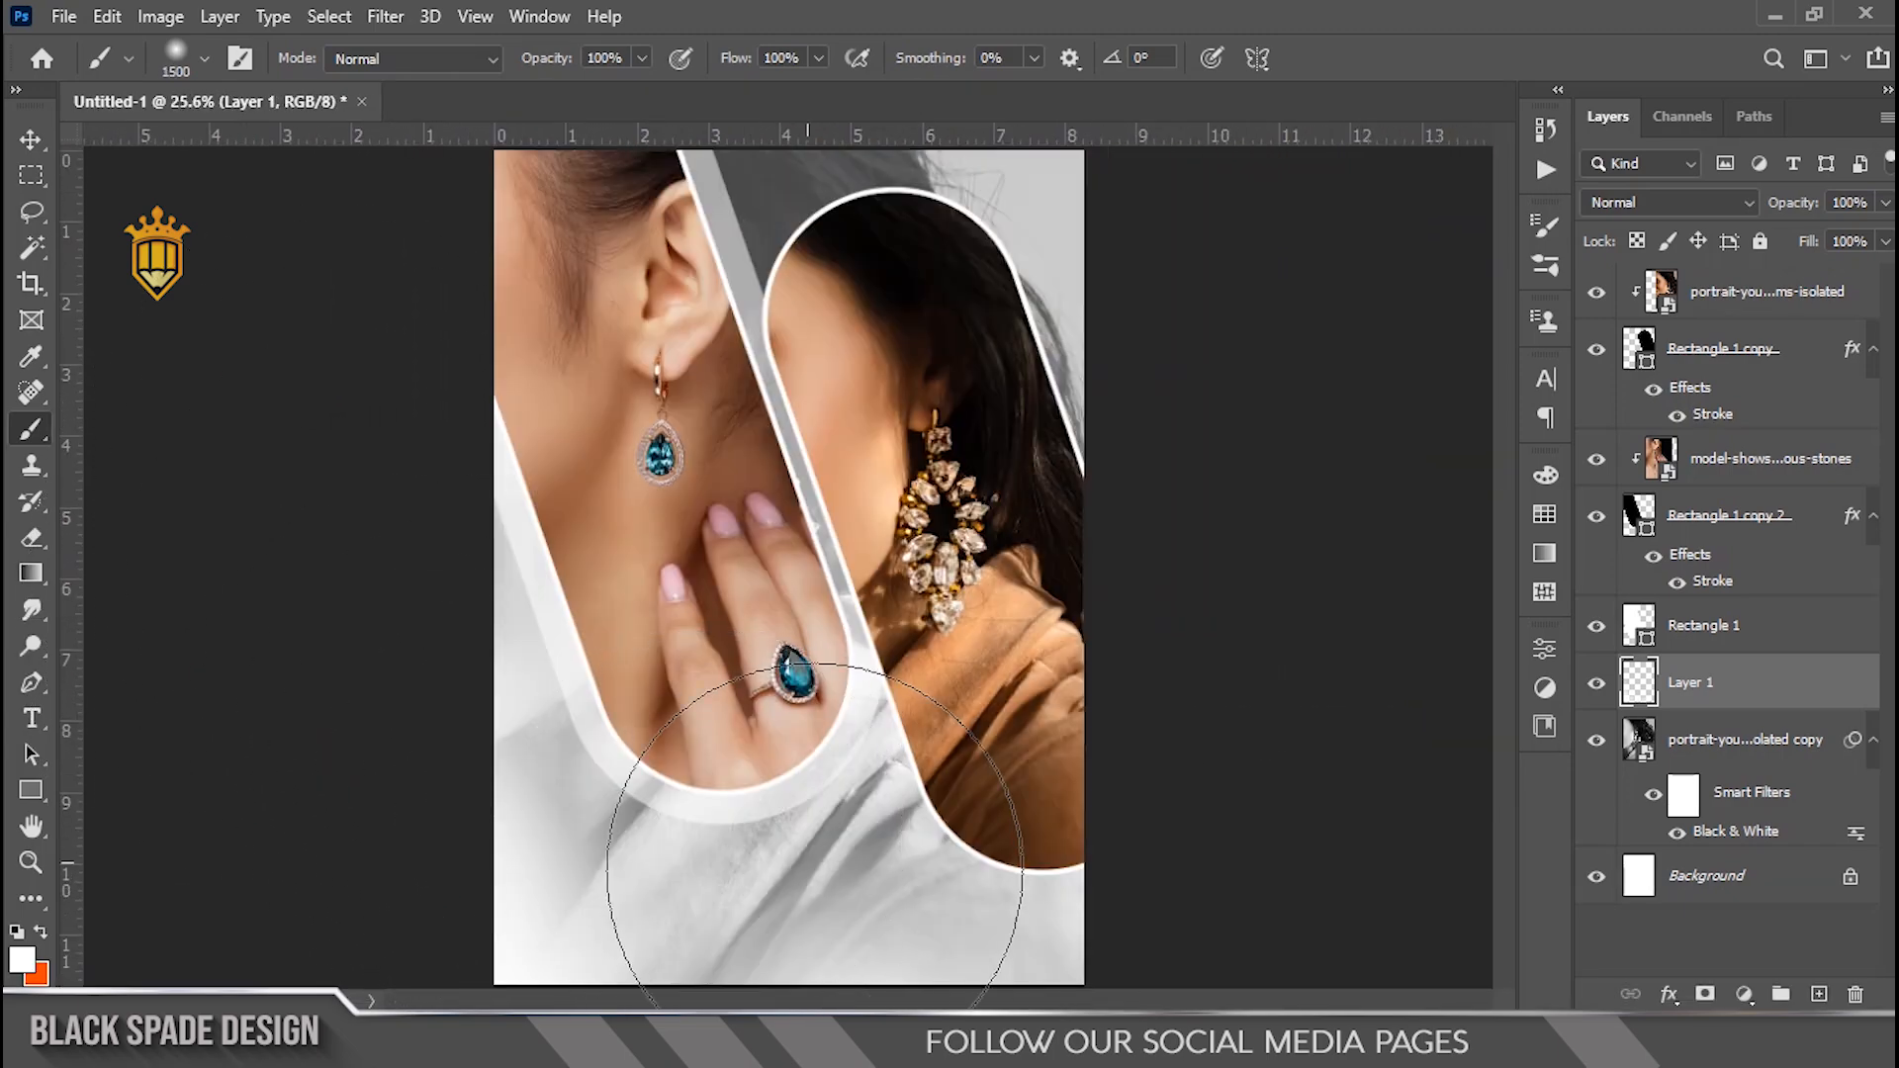
mouse_move(331, 729)
left_mouse_down()
mouse_move(345, 793)
mouse_move(411, 835)
left_mouse_up()
scroll(614, 568, "down", 3)
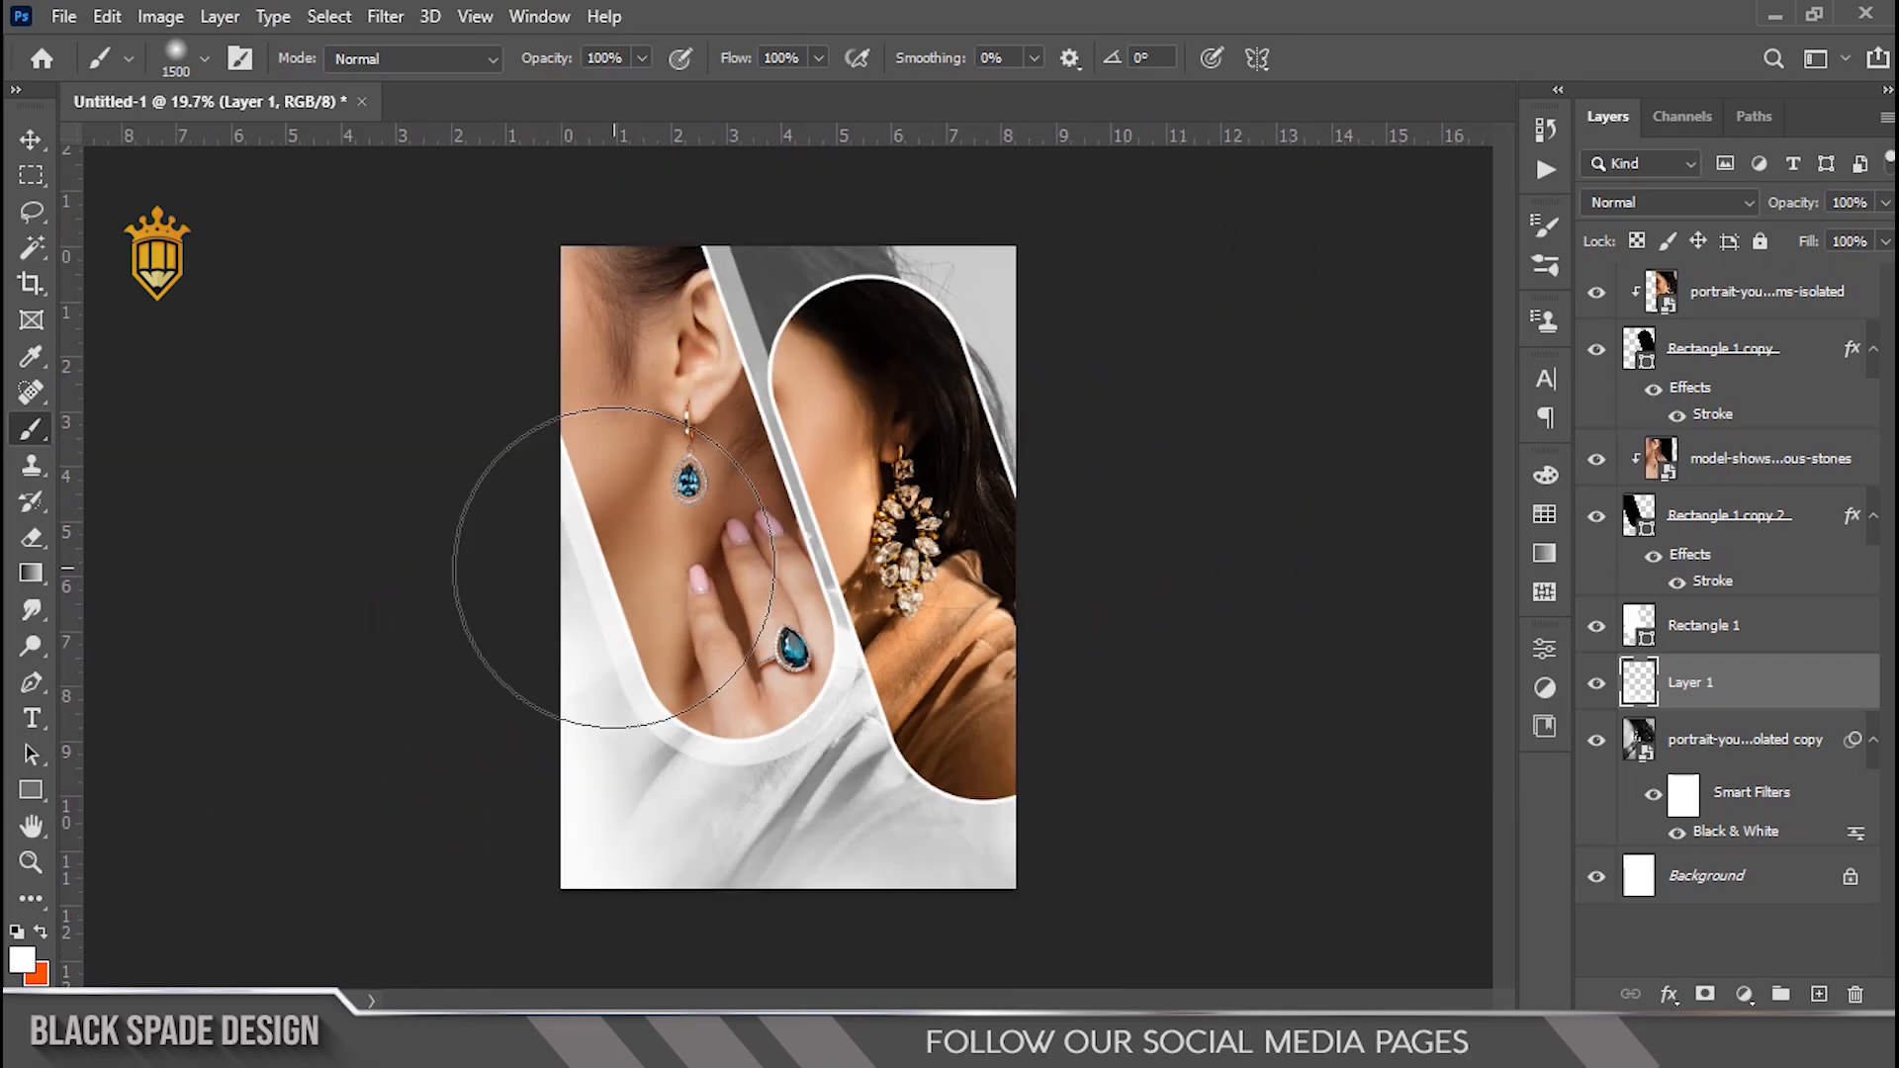
Brush more white below the ring photo's bar to lighten the page's bottom-left area further
scroll(650, 648, "up", 4)
key("space")
left_click_drag(771, 721, 772, 689)
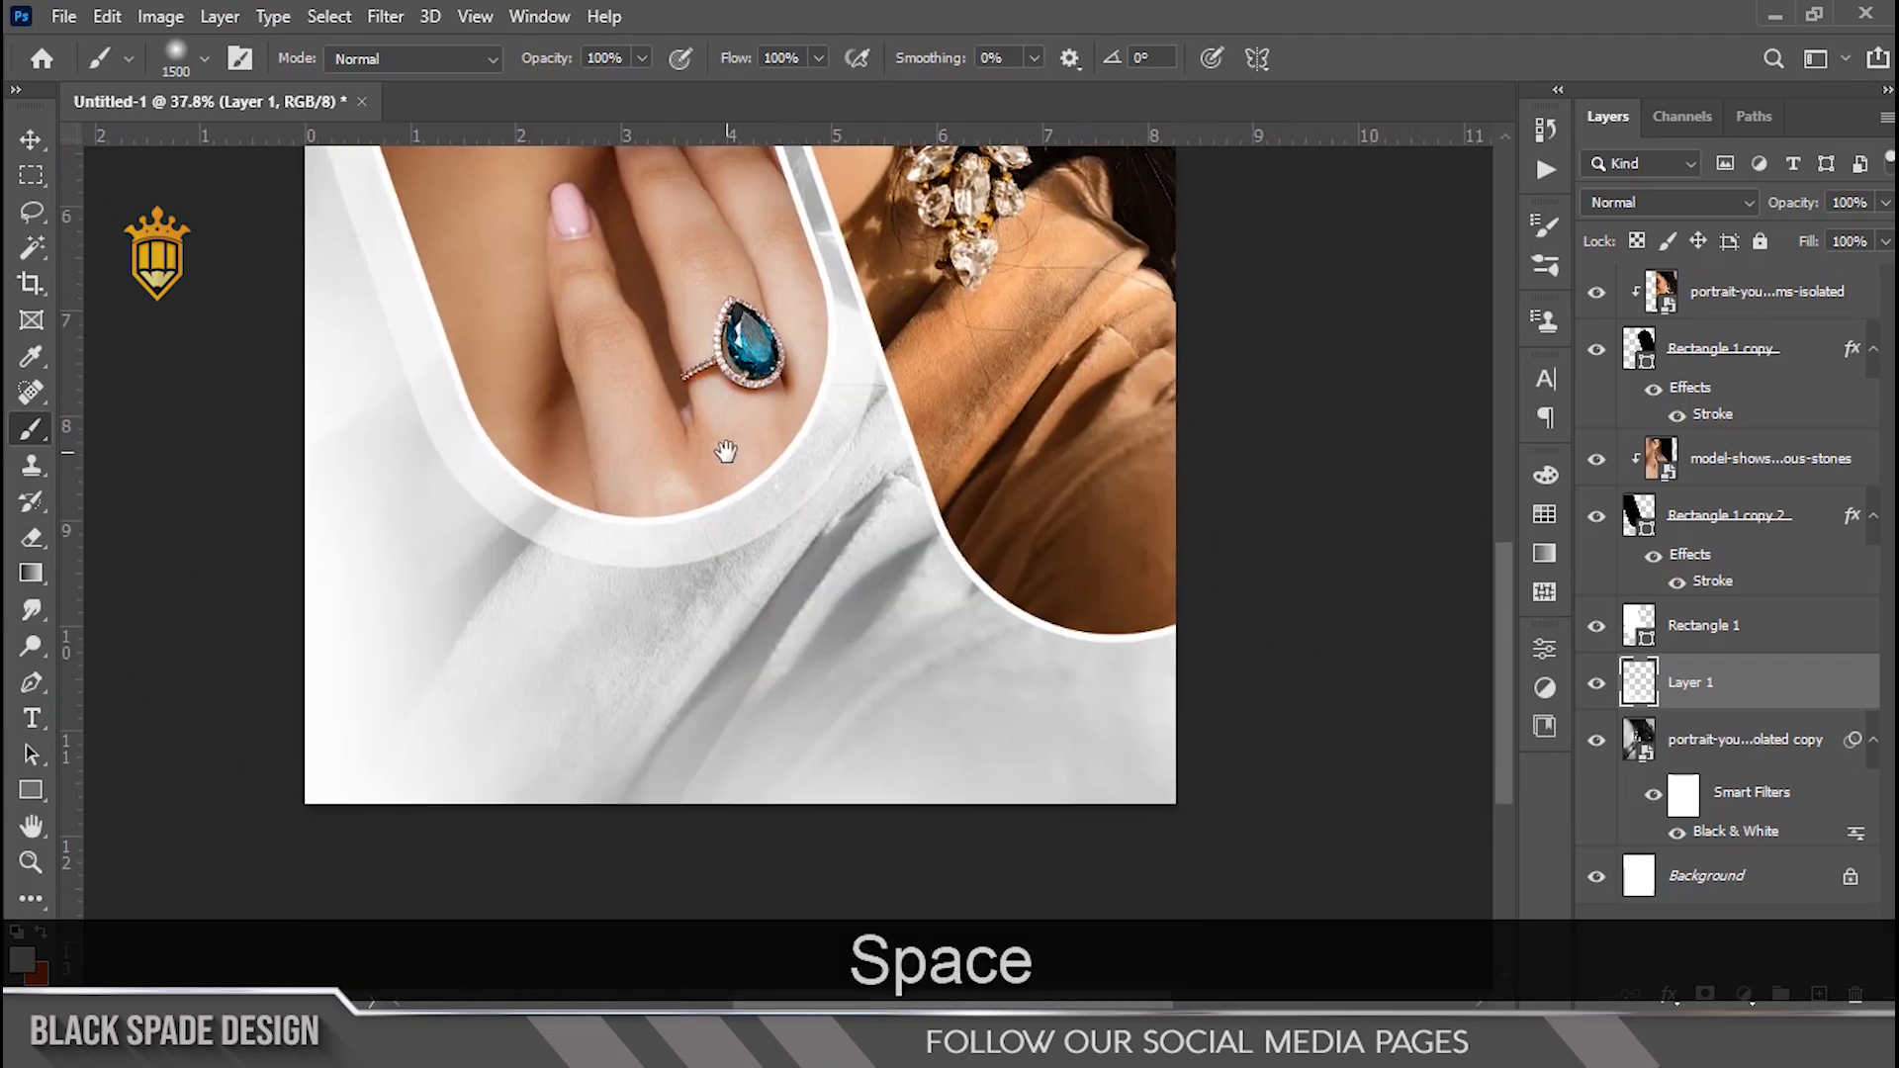
scroll(640, 699, "down", 2)
scroll(640, 699, "up", 1)
left_click_drag(640, 700, 848, 555)
left_click(820, 455)
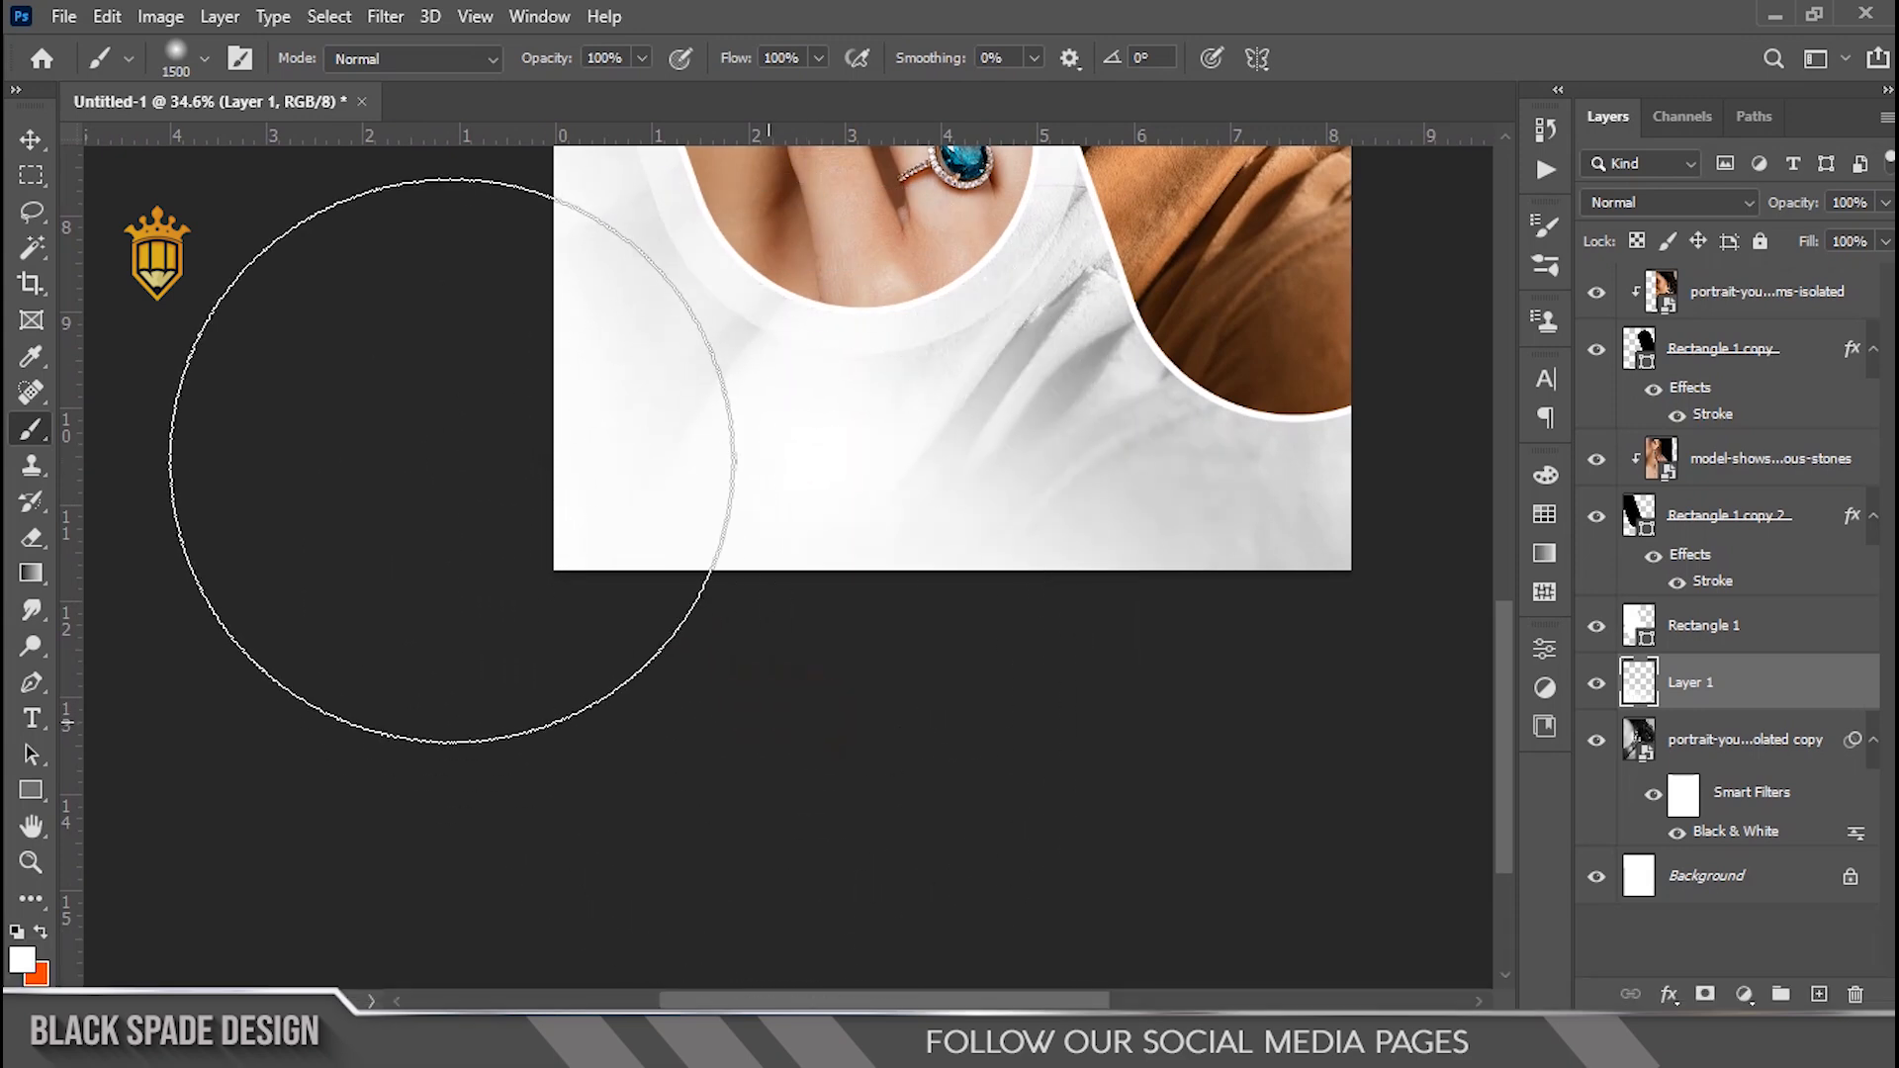
left_click(1153, 805)
key("space")
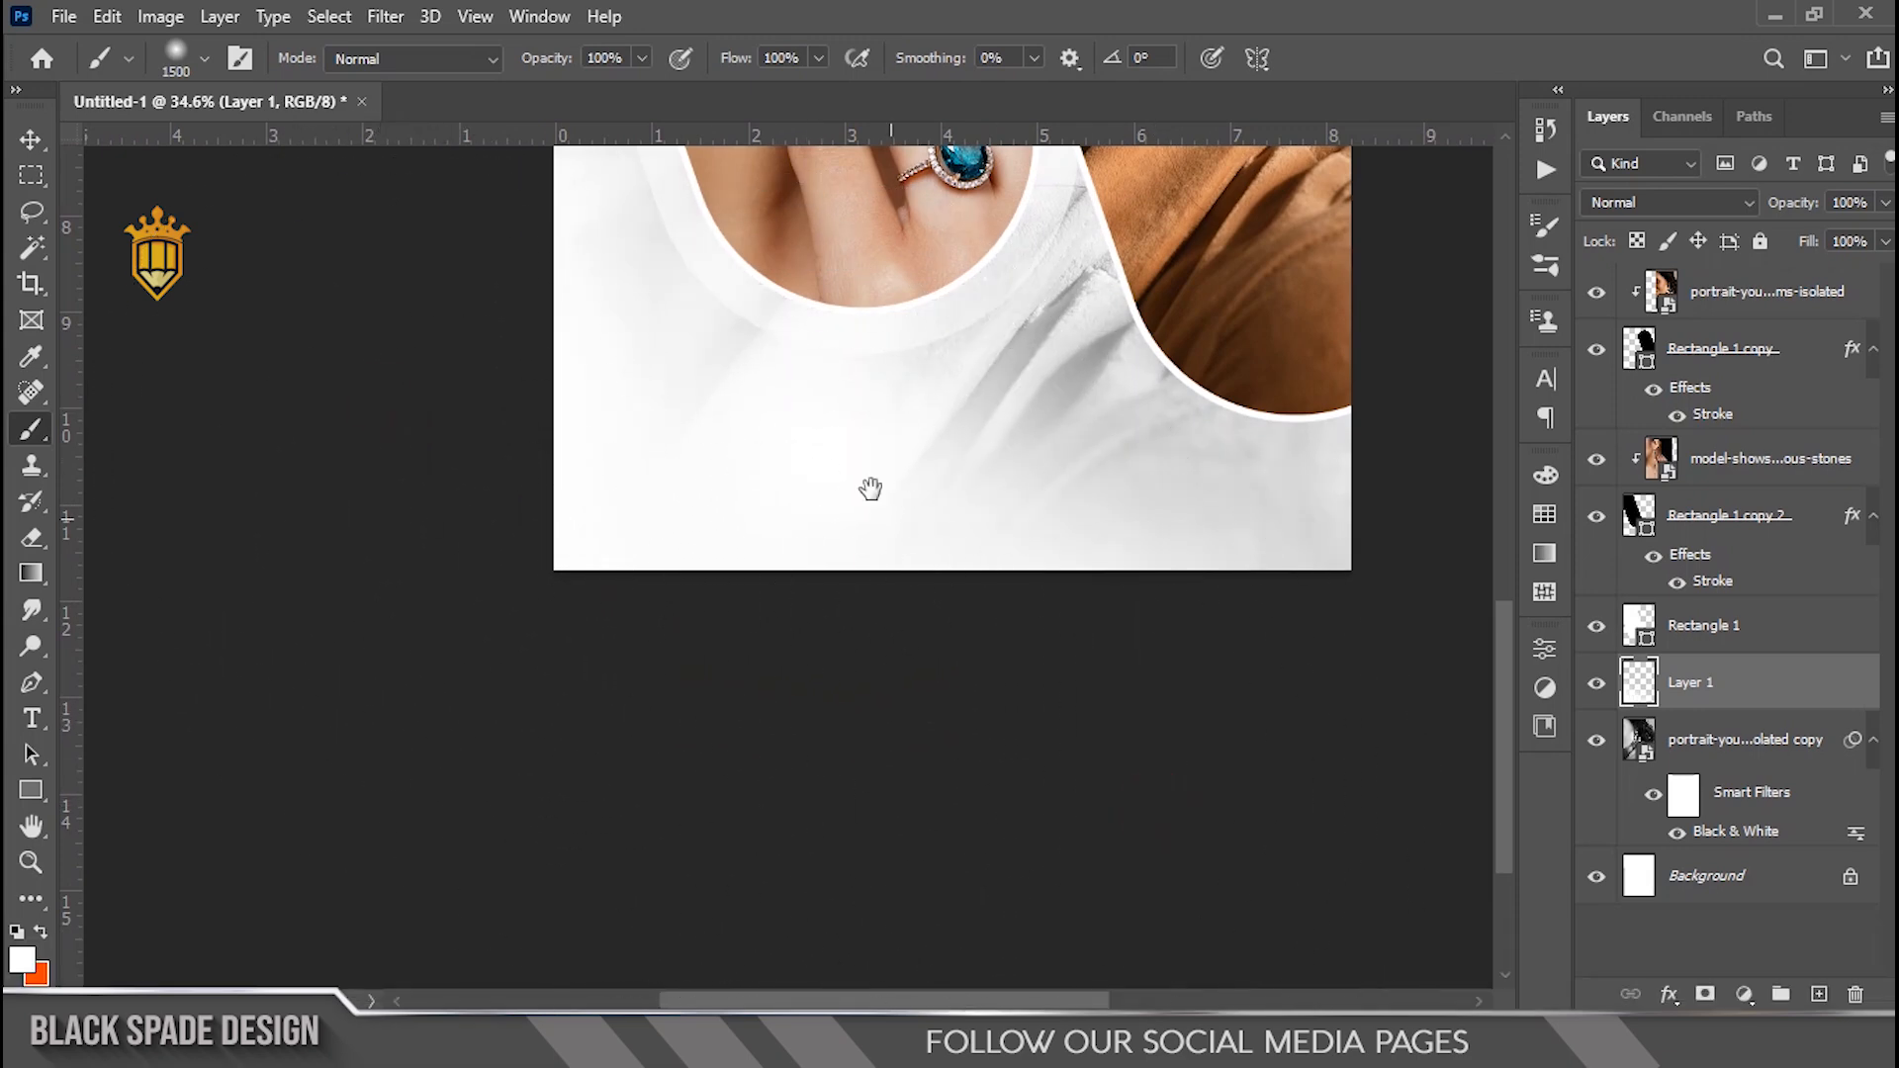
left_click_drag(869, 488, 802, 591)
scroll(708, 530, "up", 2)
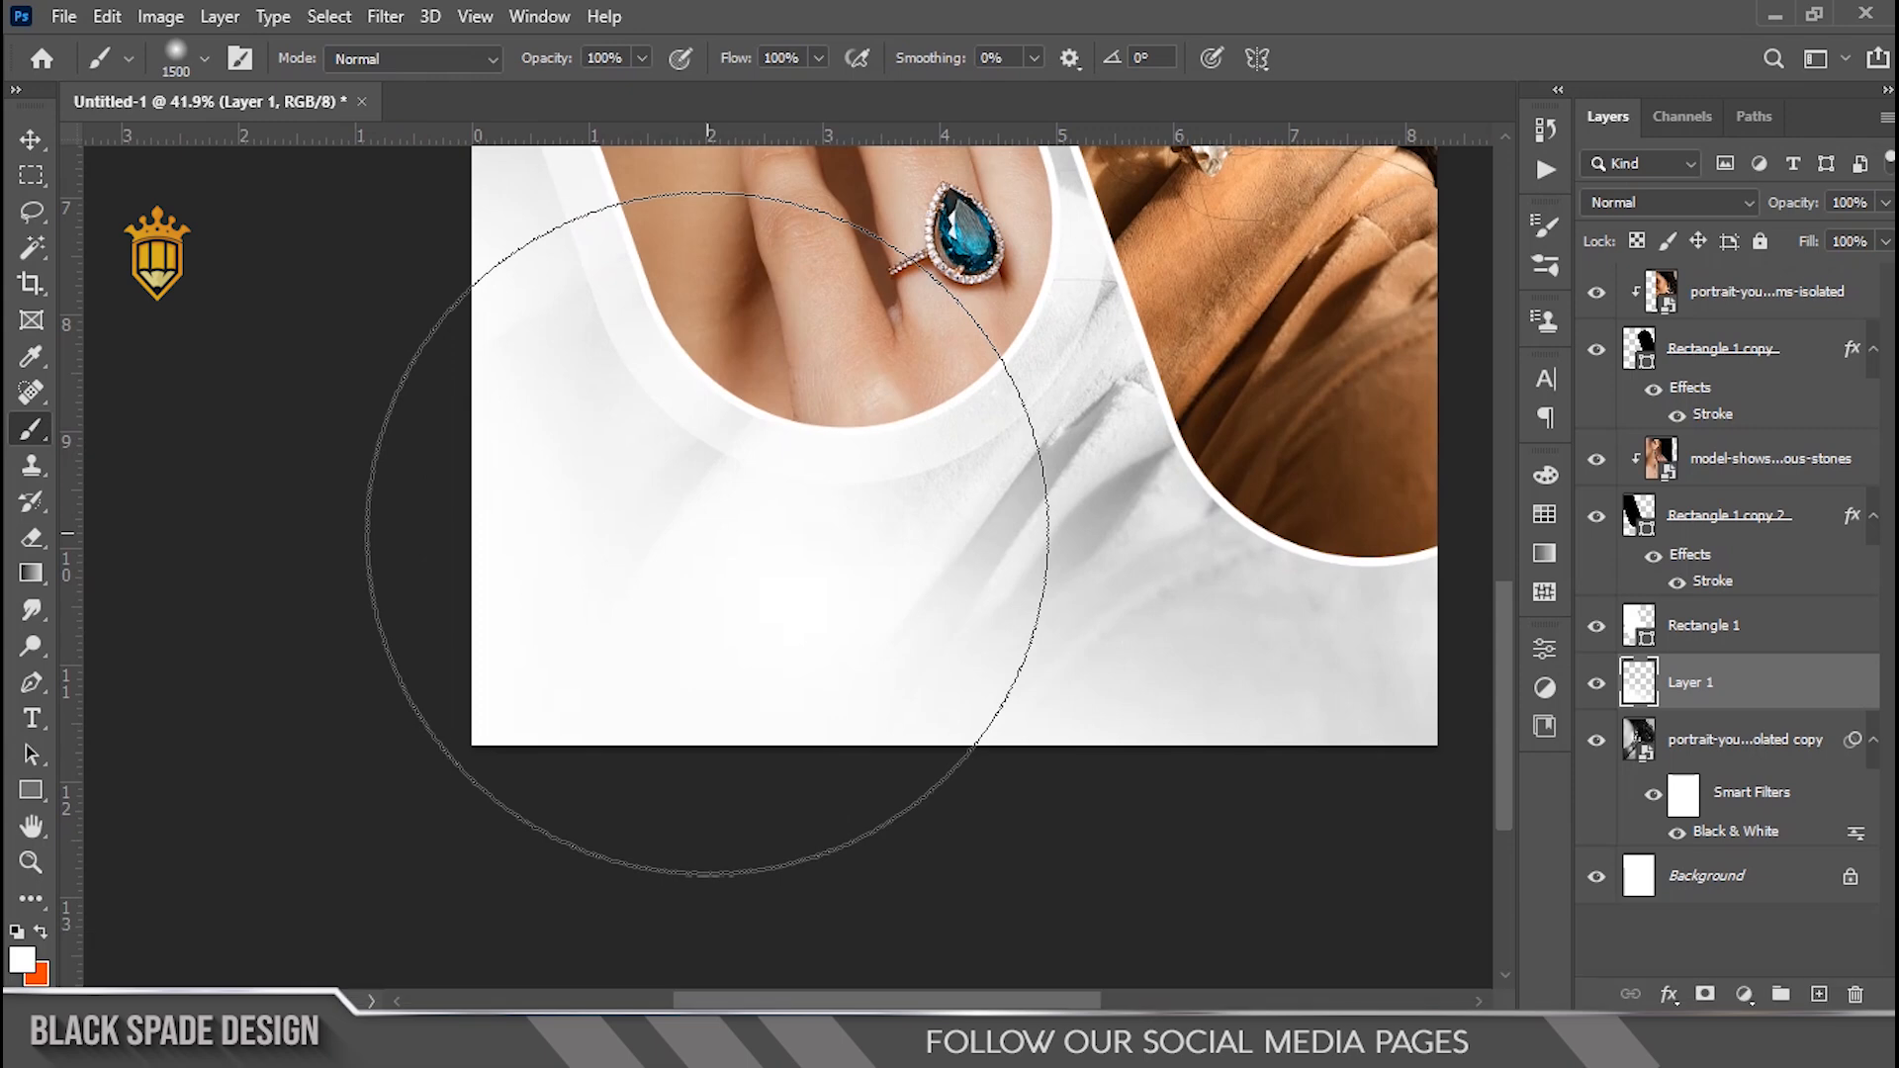
key("v")
Add centred white text "FEEL UNIQUE" in Bebas Neue below the ring photo's bar, on a layer above all the photos
scroll(708, 534, "down", 3)
scroll(708, 534, "down", 2)
scroll(708, 534, "up", 3)
key("space")
left_click_drag(737, 655, 792, 553)
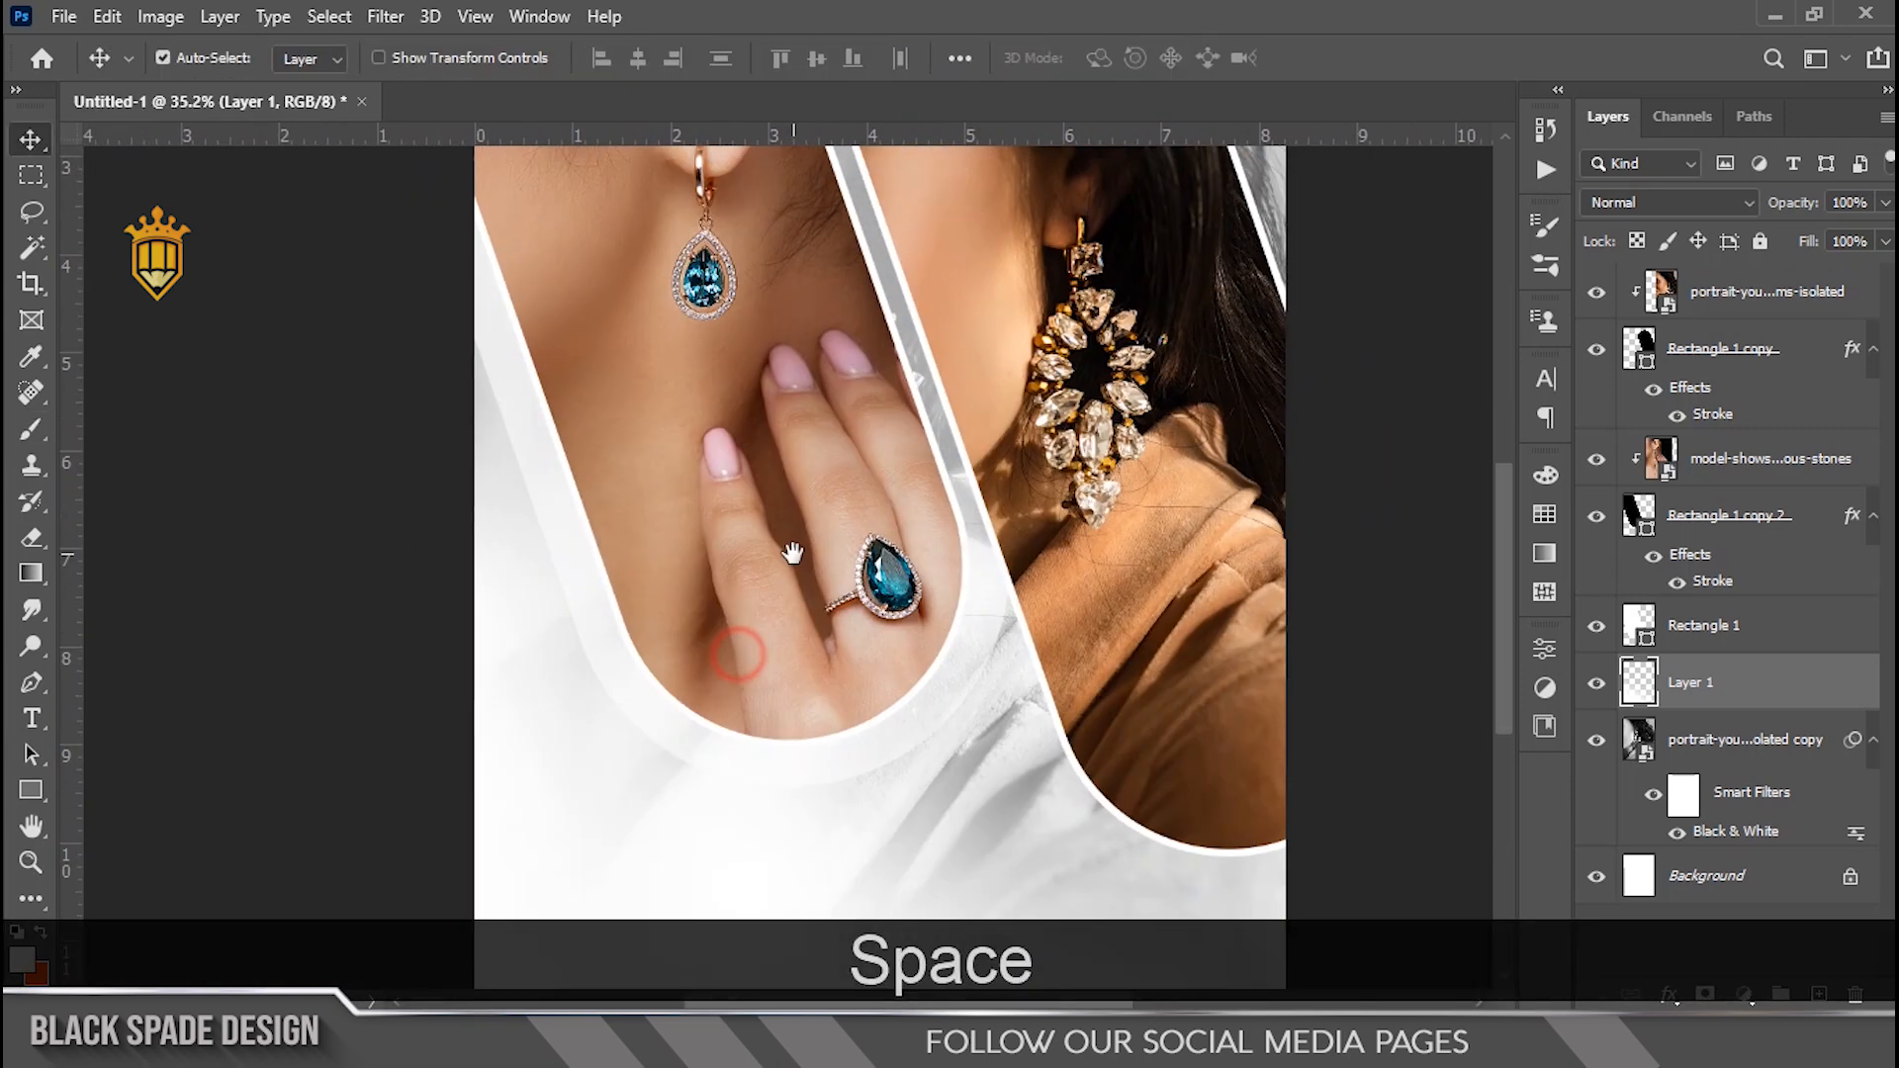
scroll(792, 776, "up", 3)
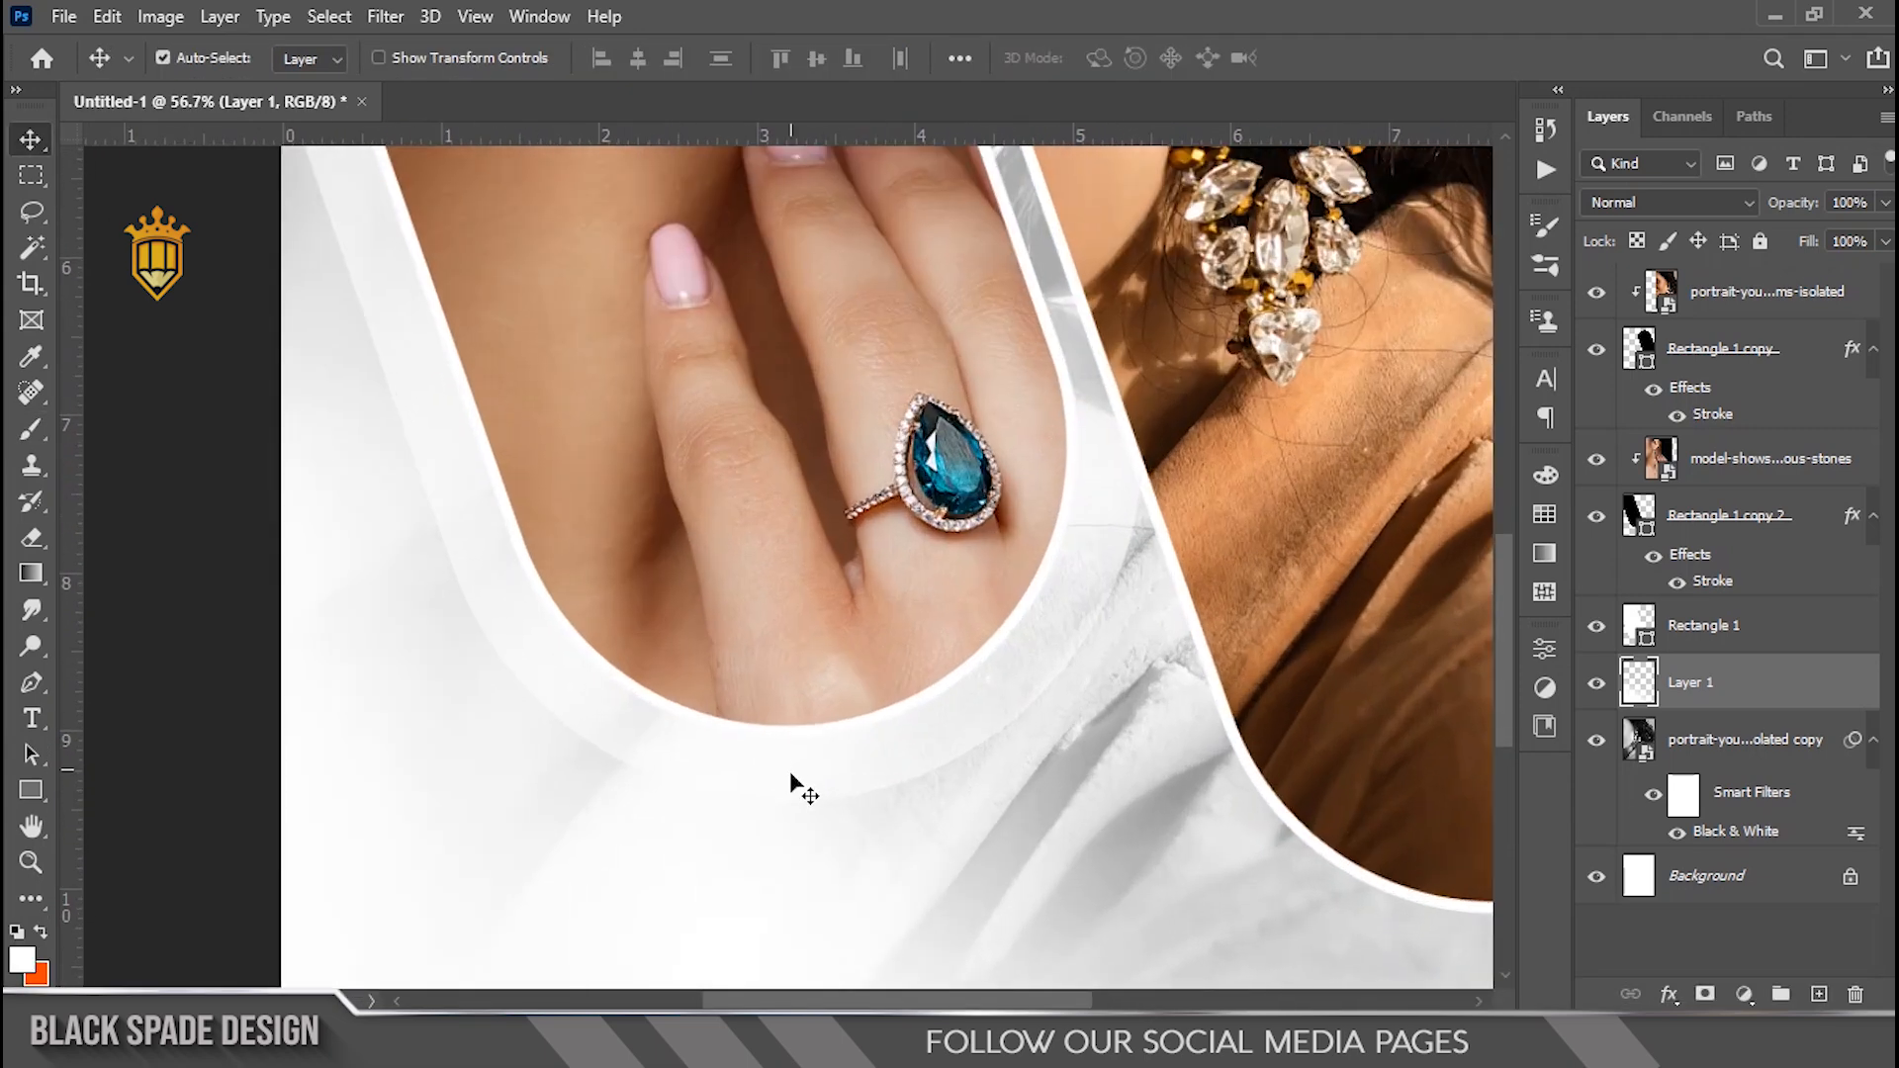
key("space")
left_click_drag(800, 841, 803, 606)
left_click(1751, 305)
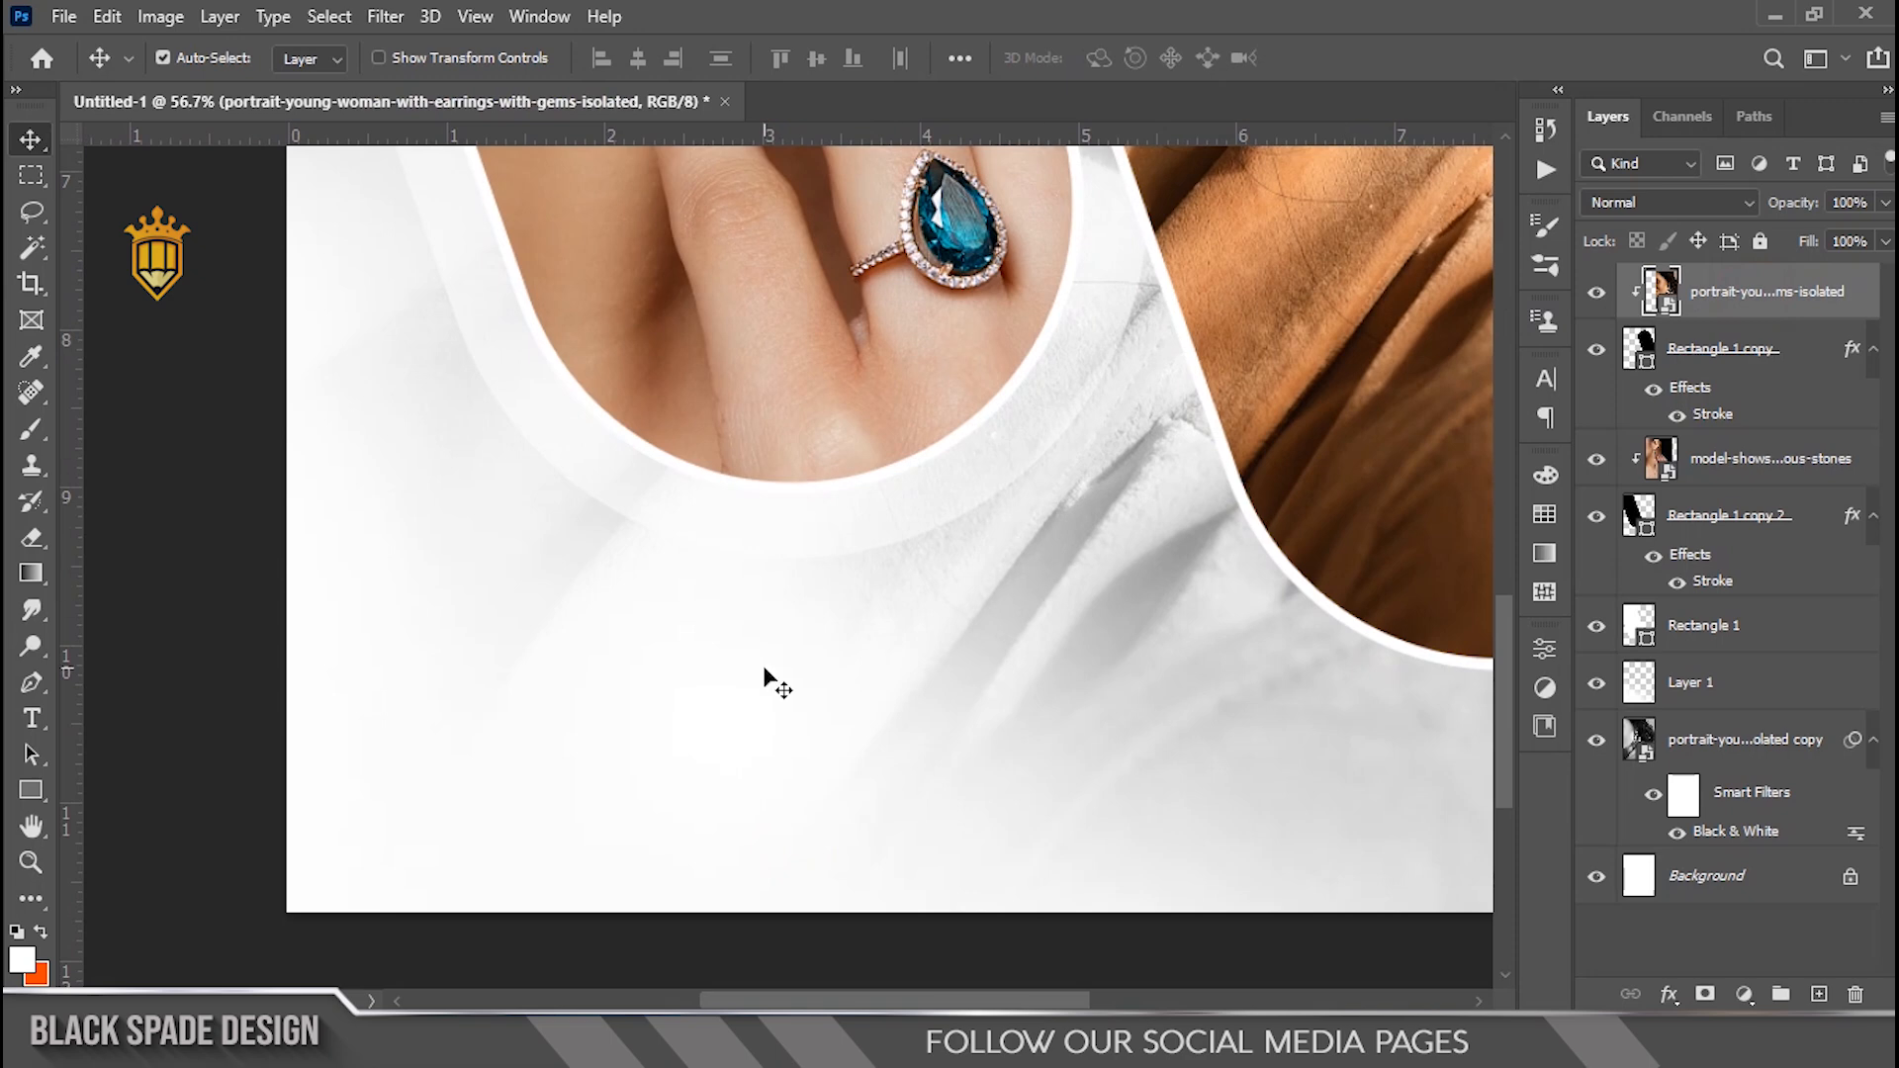
scroll(766, 674, "up", 1)
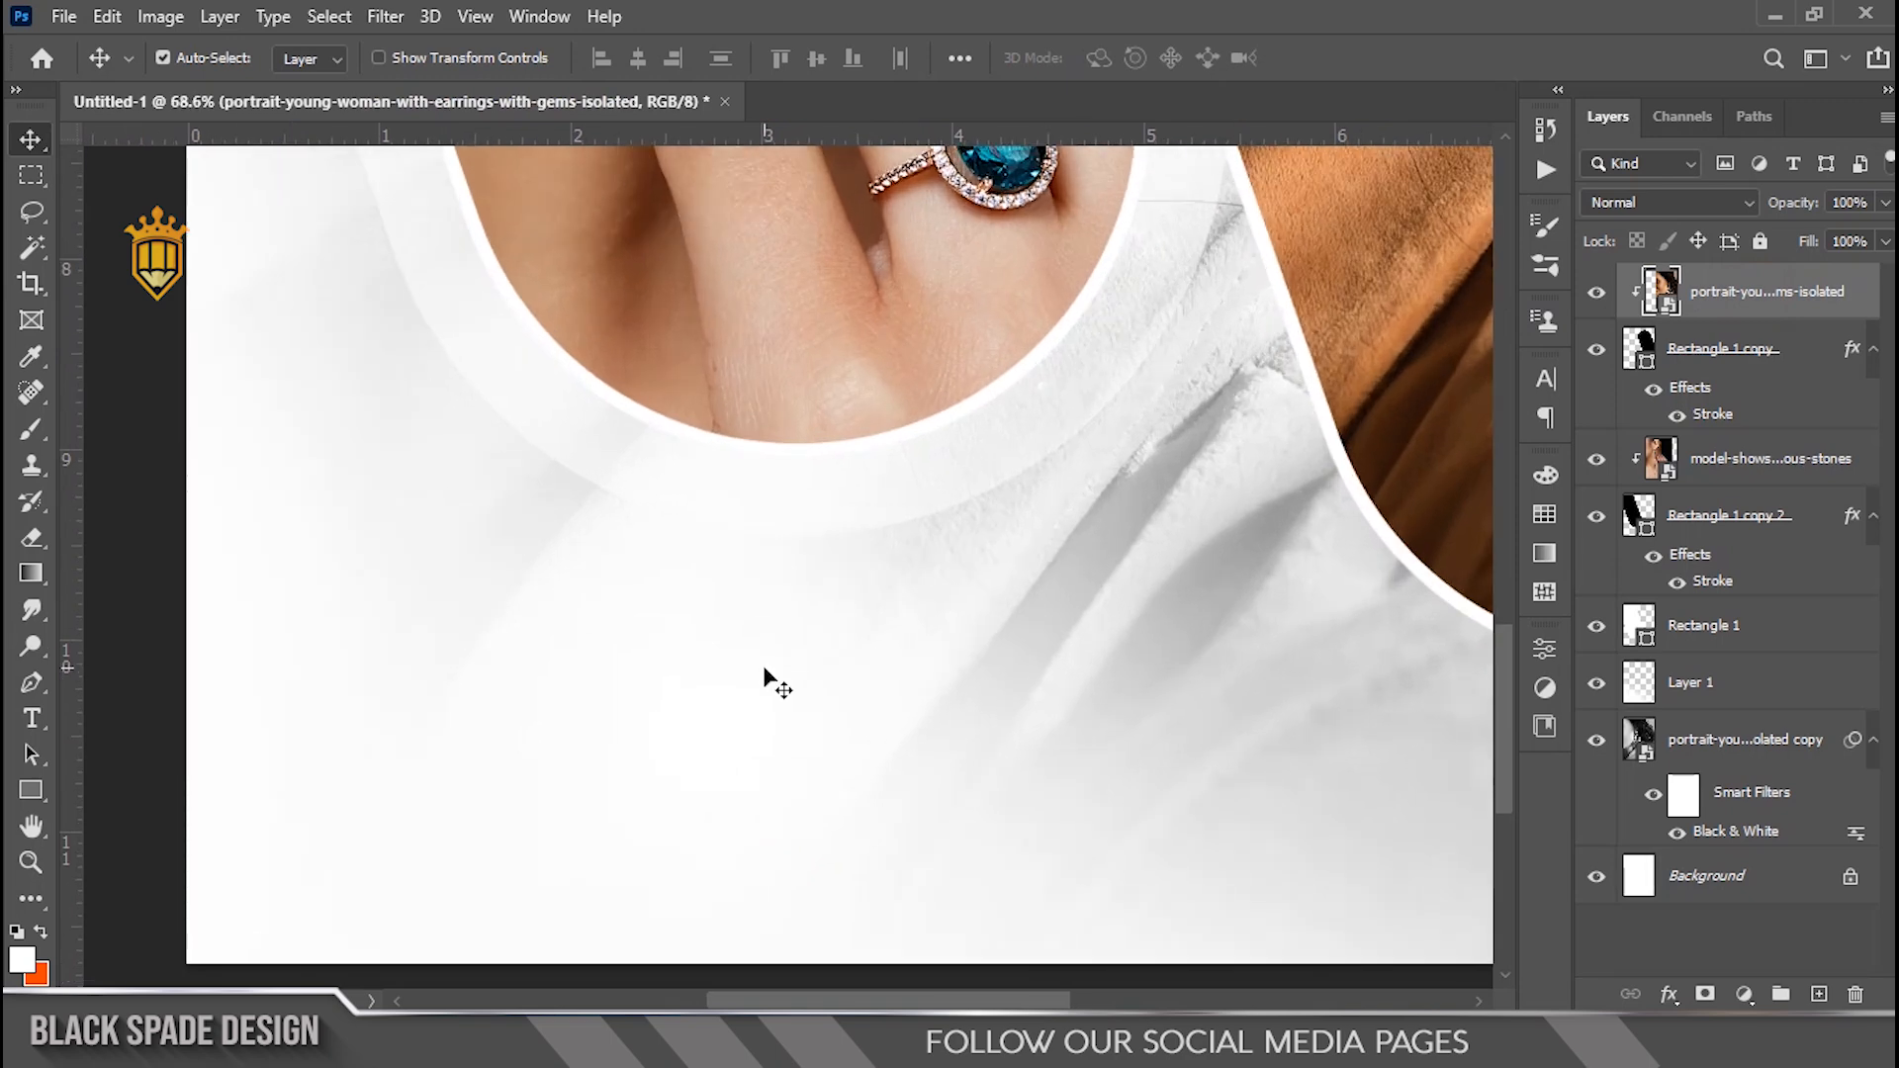
scroll(762, 676, "down", 1)
scroll(737, 687, "up", 1)
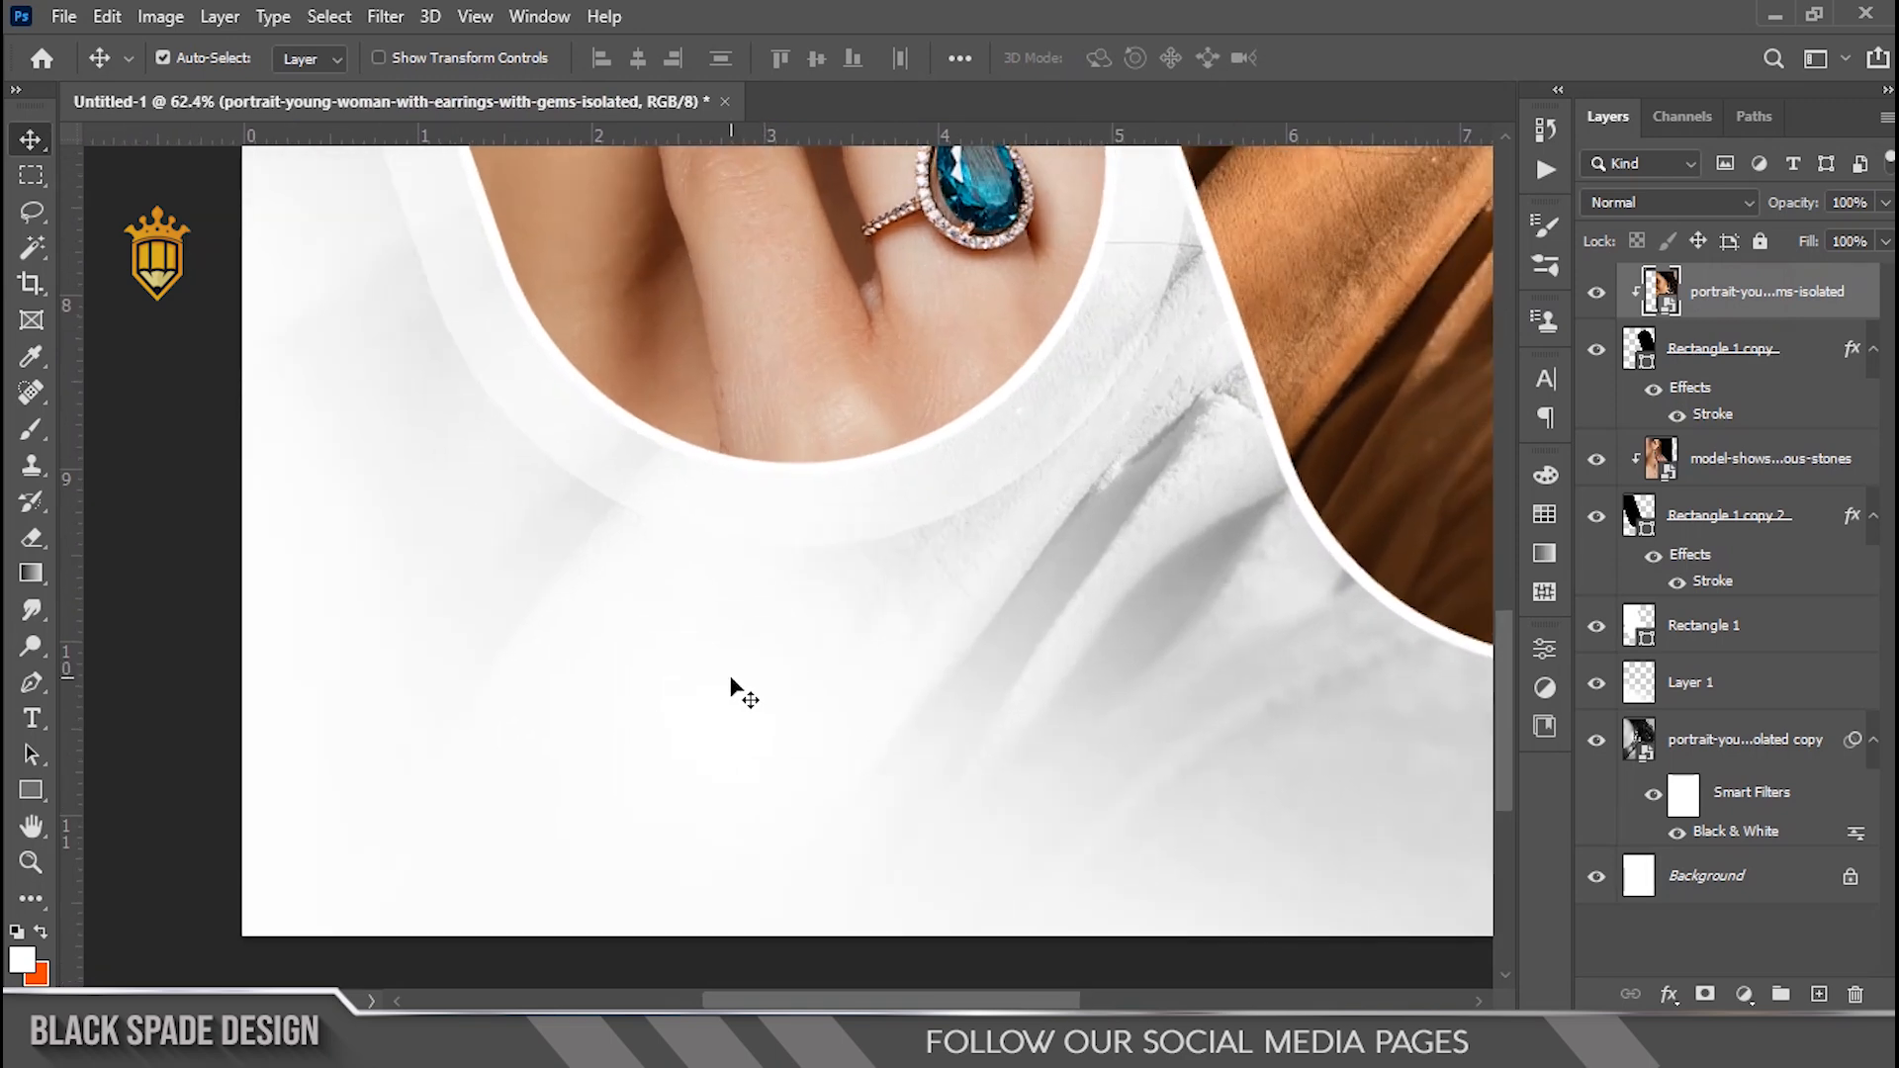
key("t")
left_click(679, 685)
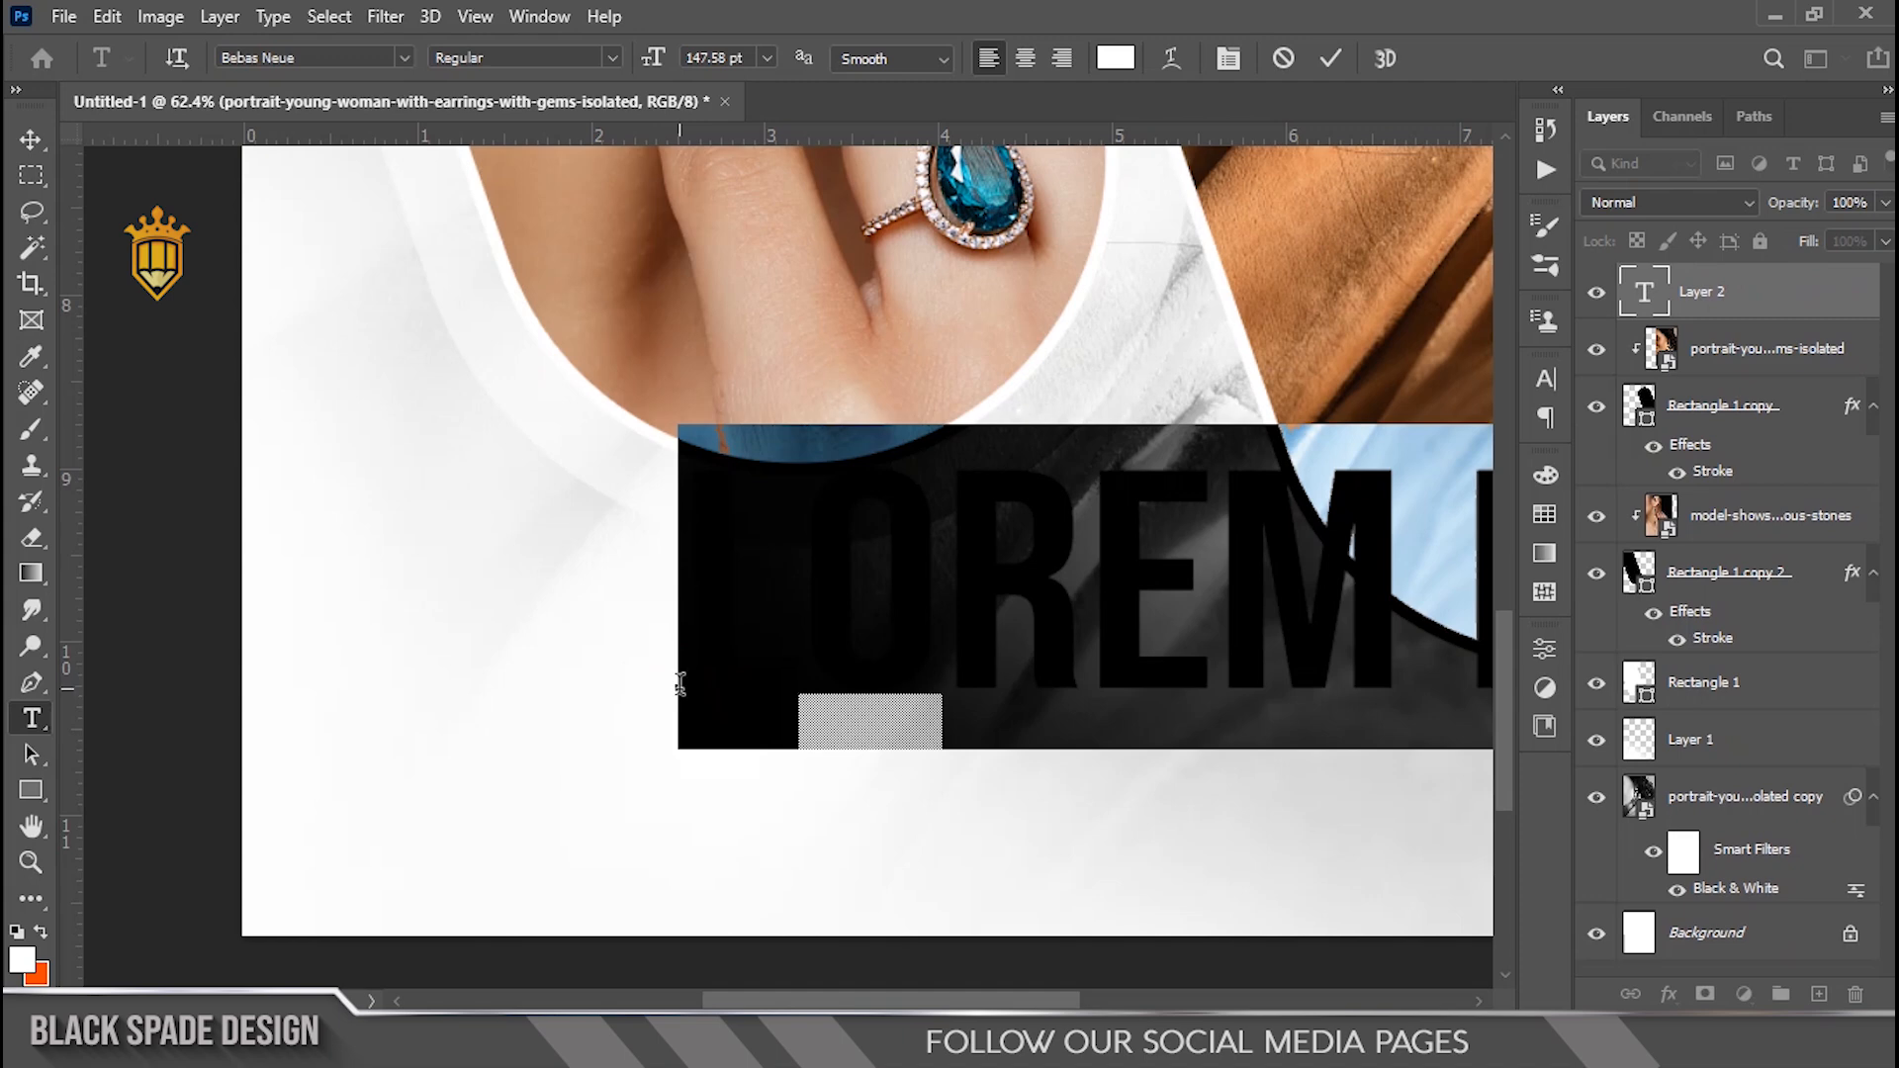
left_click(1025, 57)
type("FEE")
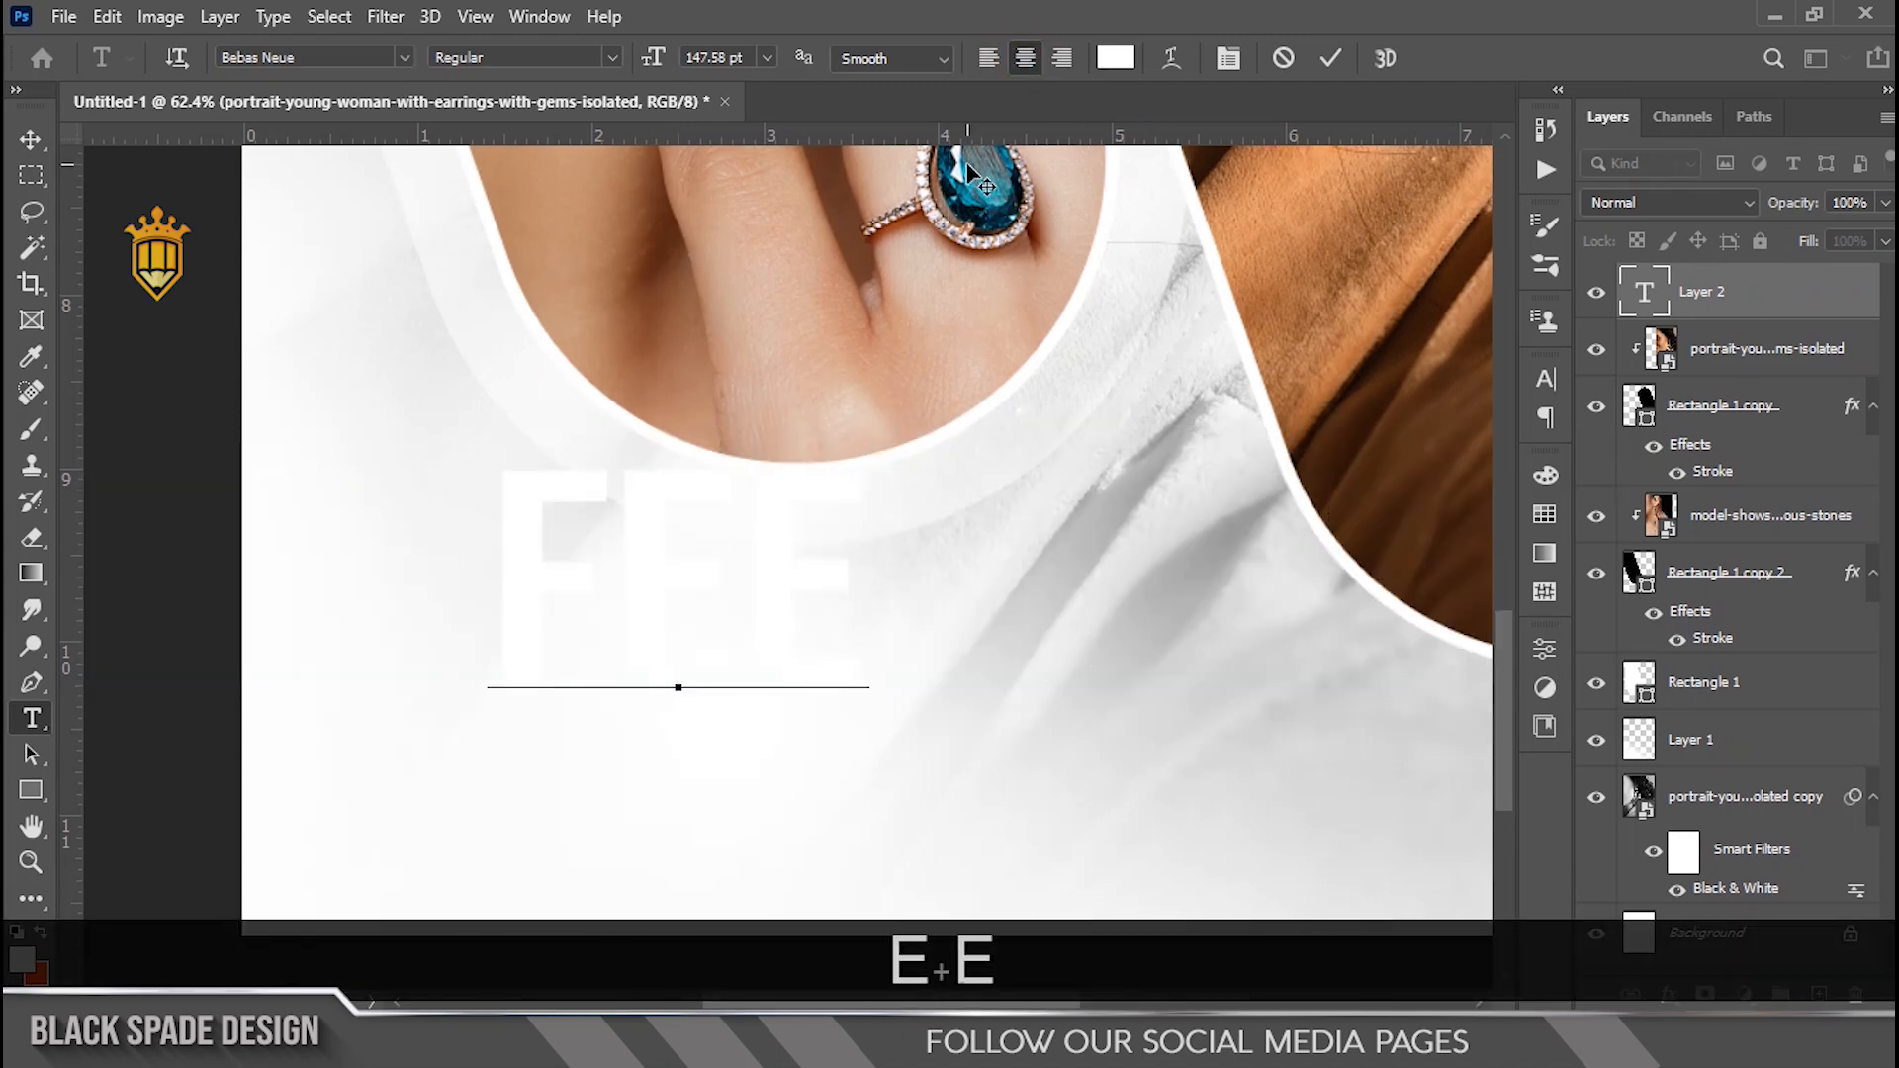
type("L UN")
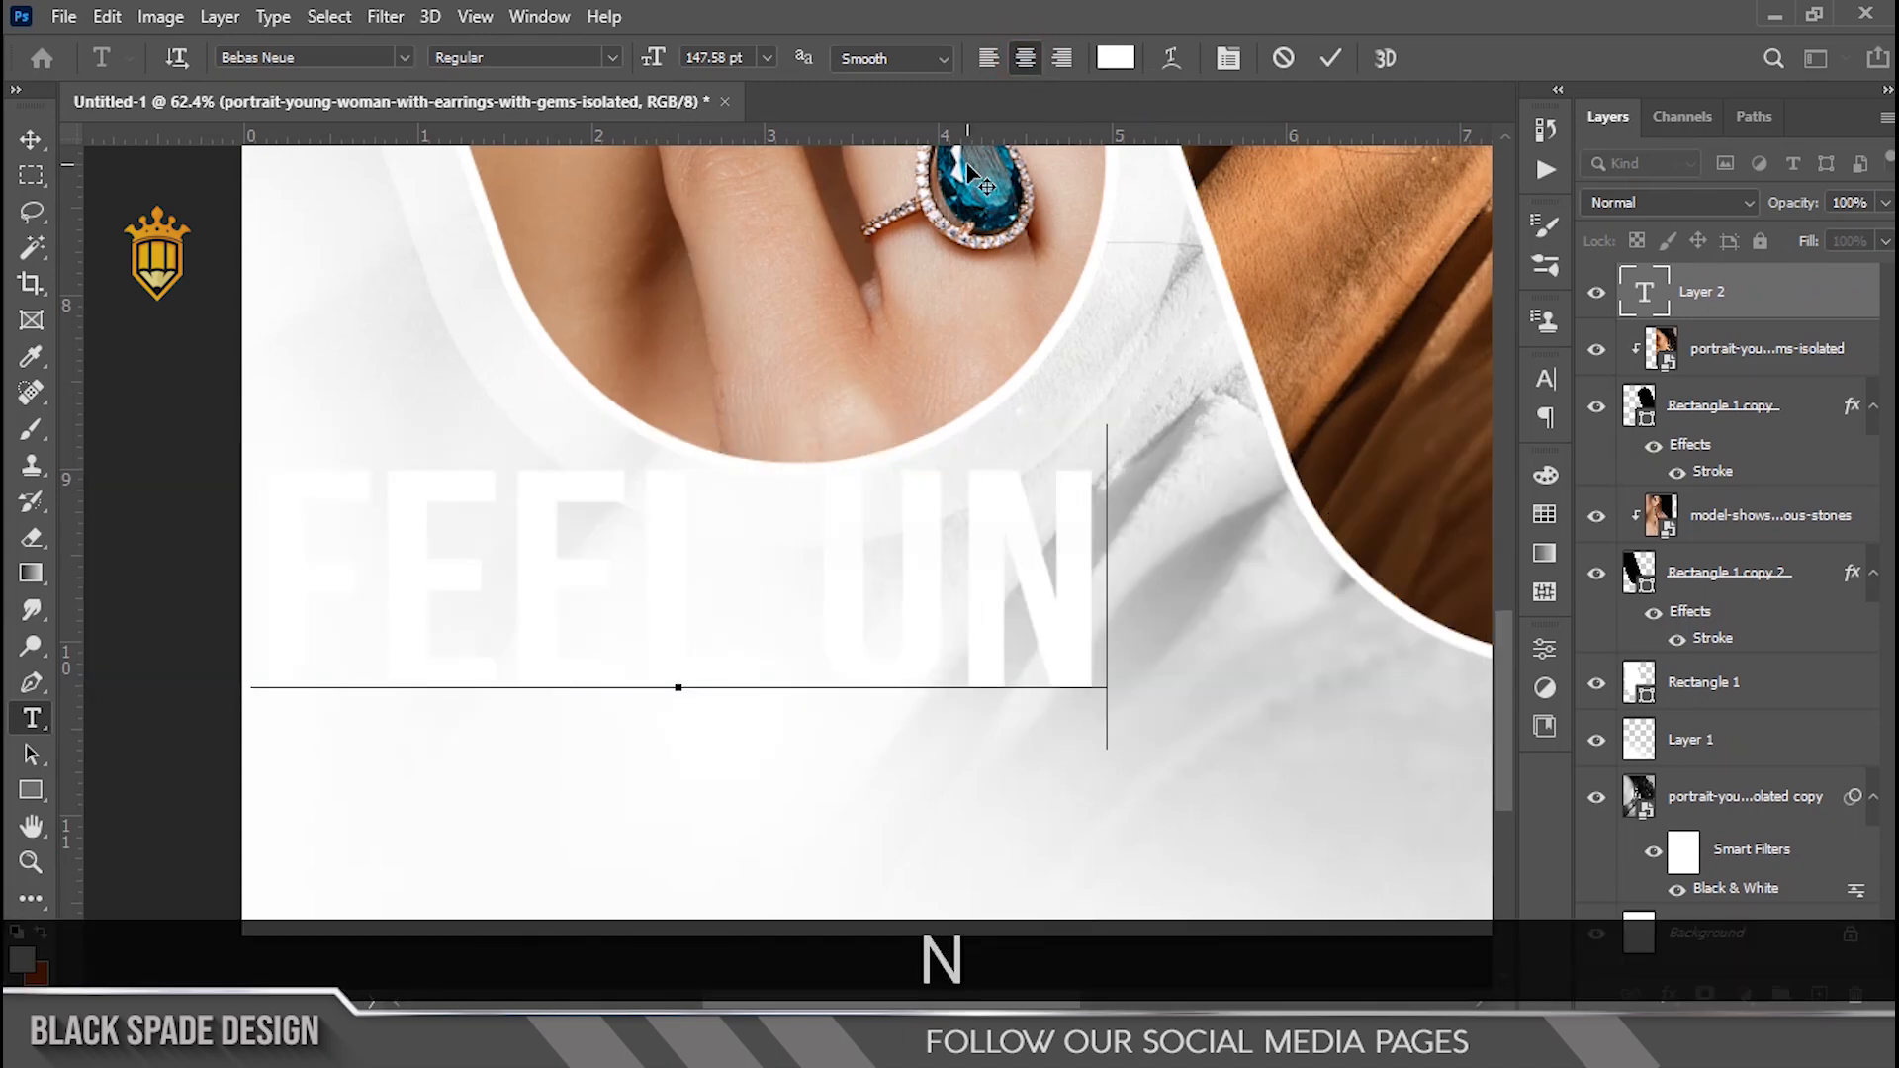
type("IQUE")
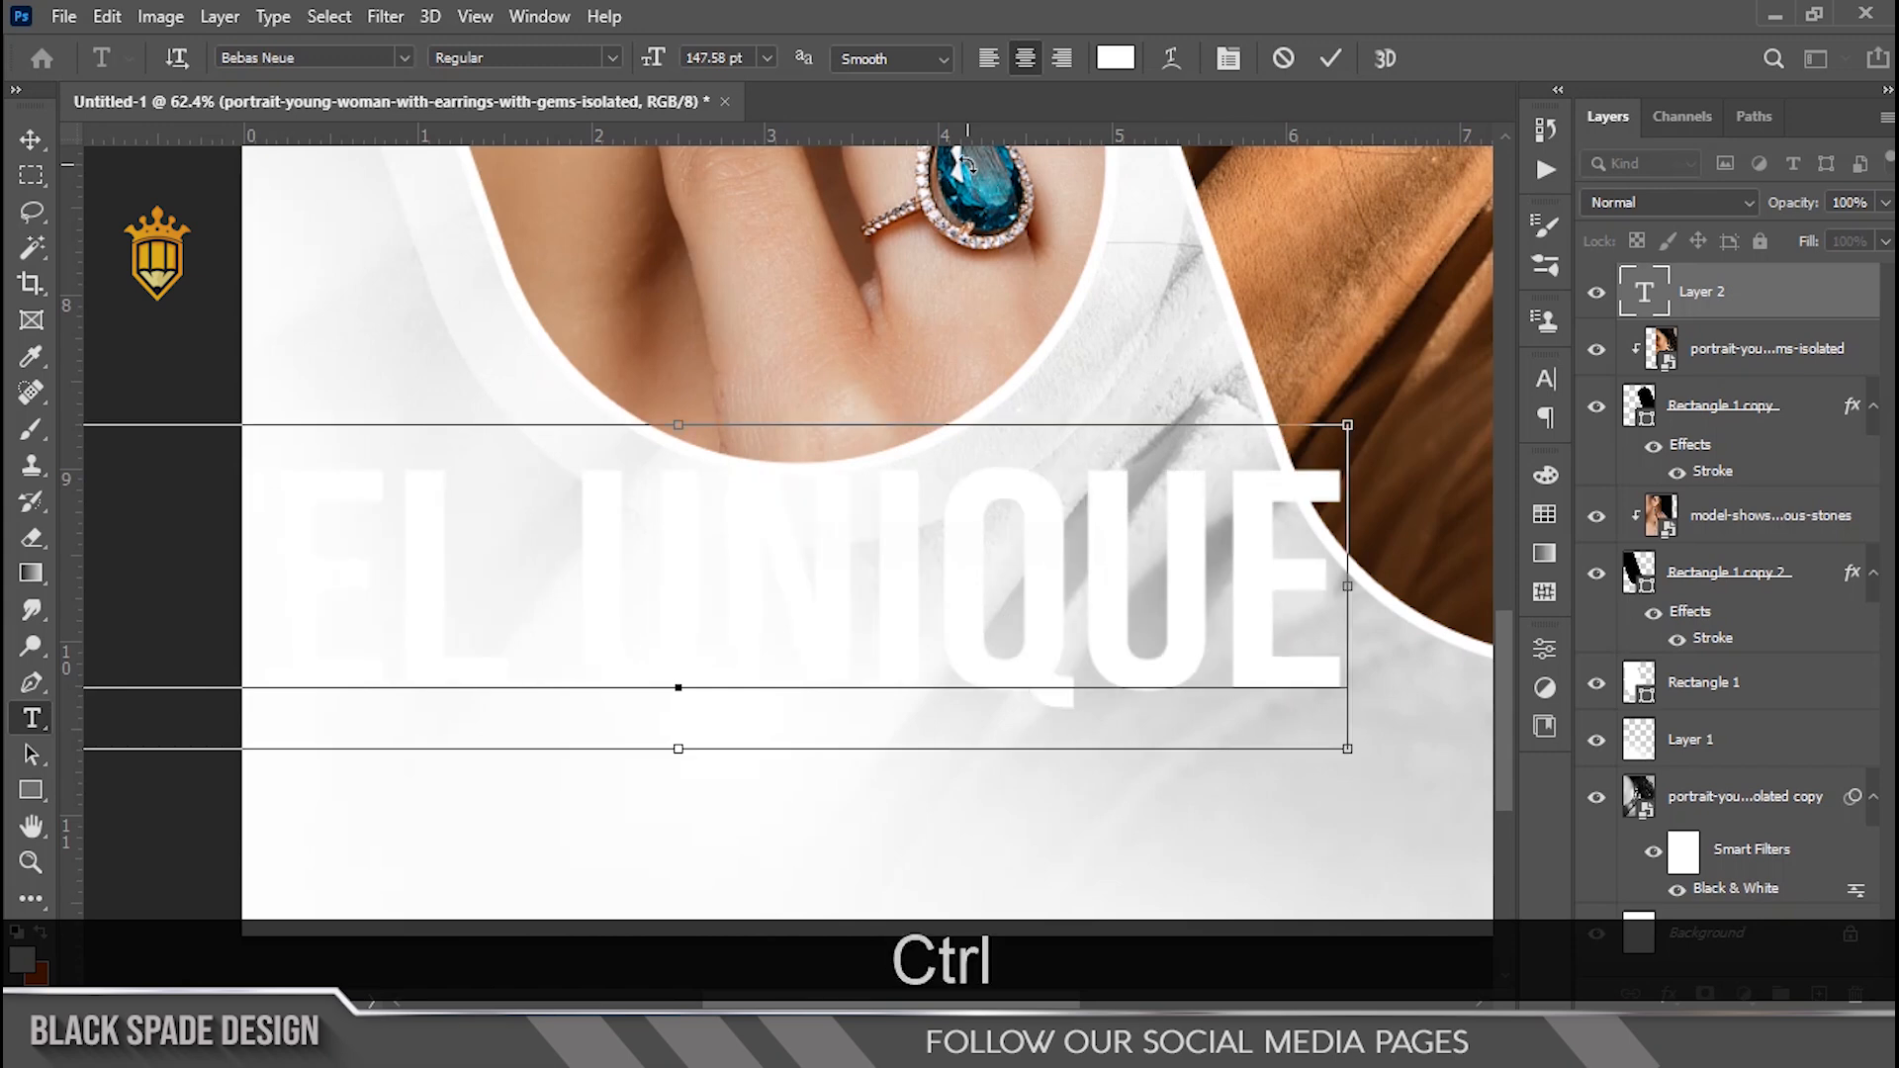
Recolour the whole "FEEL UNIQUE" headline with an orange-brown tone sampled from the photo and commit the text
key("ctrl+a")
left_click(1115, 57)
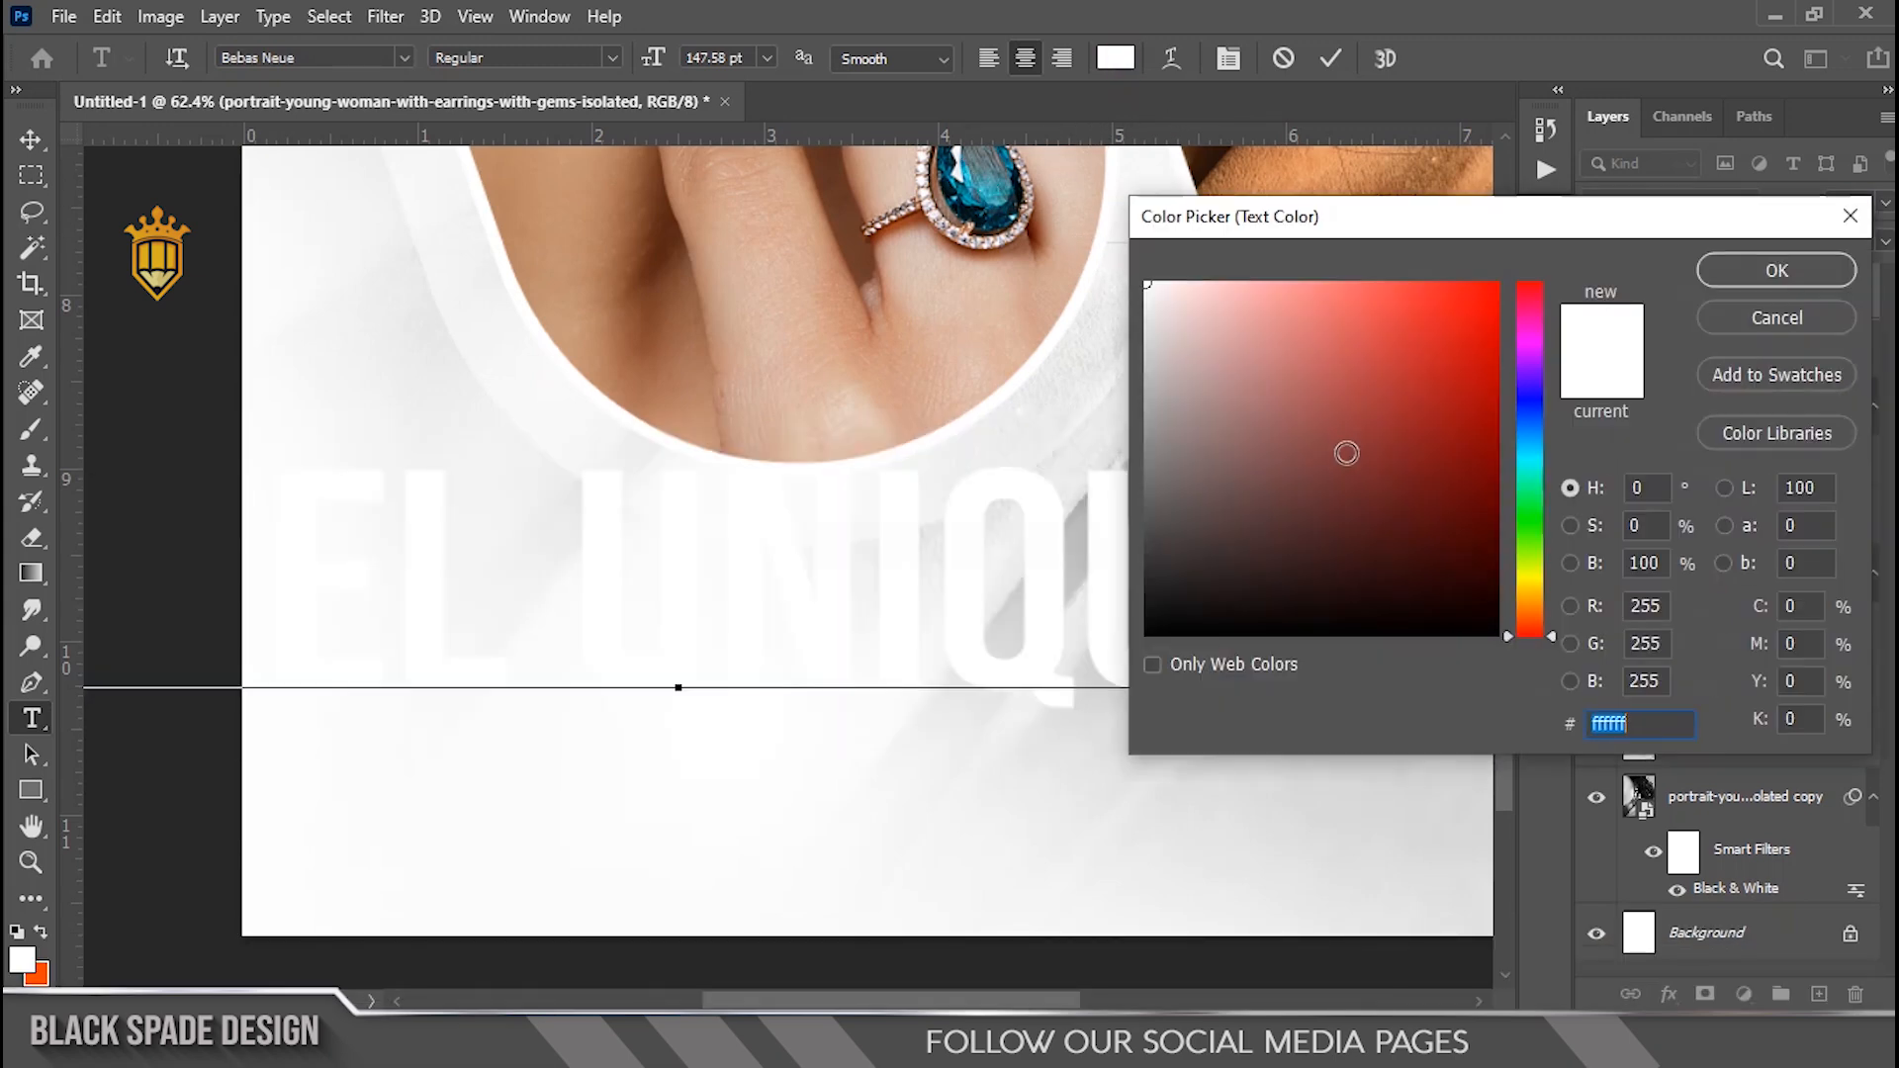
left_click(1271, 161)
left_click(1777, 270)
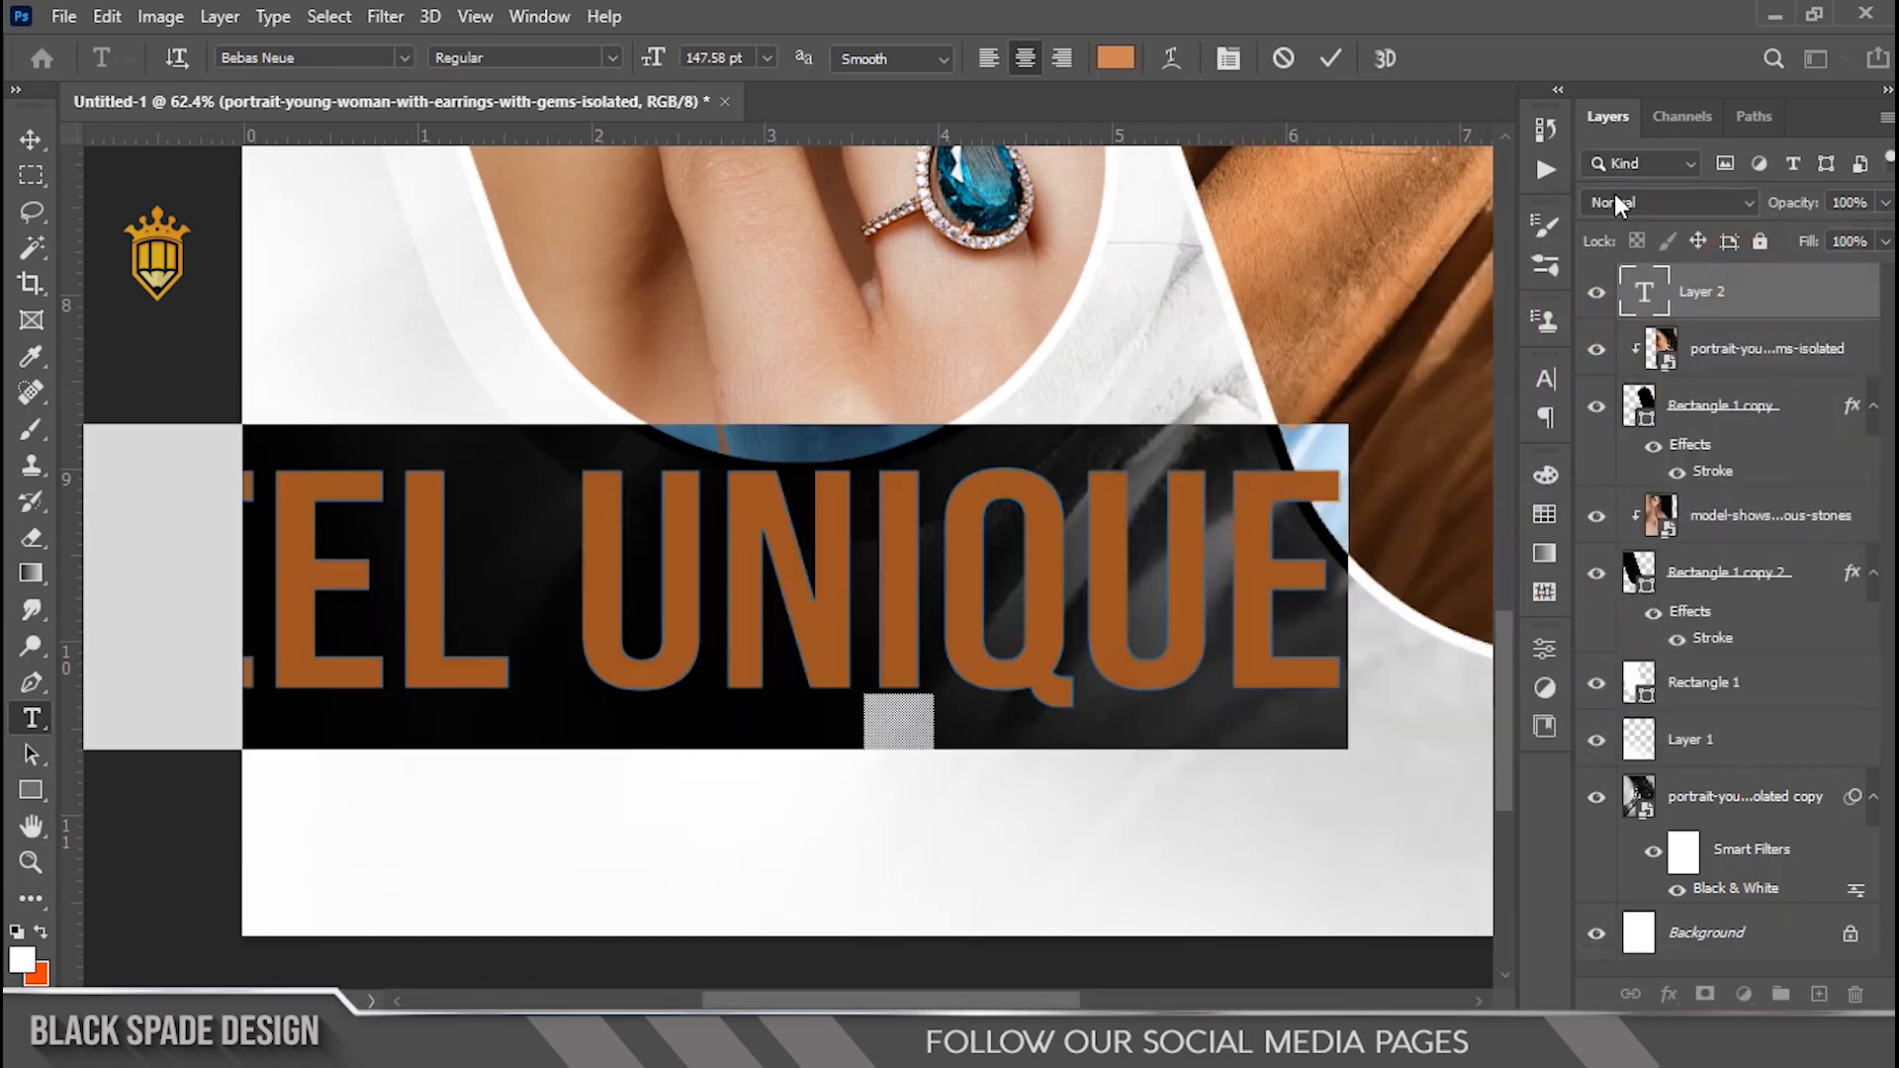
left_click(1331, 59)
scroll(835, 543, "down", 6)
key("v")
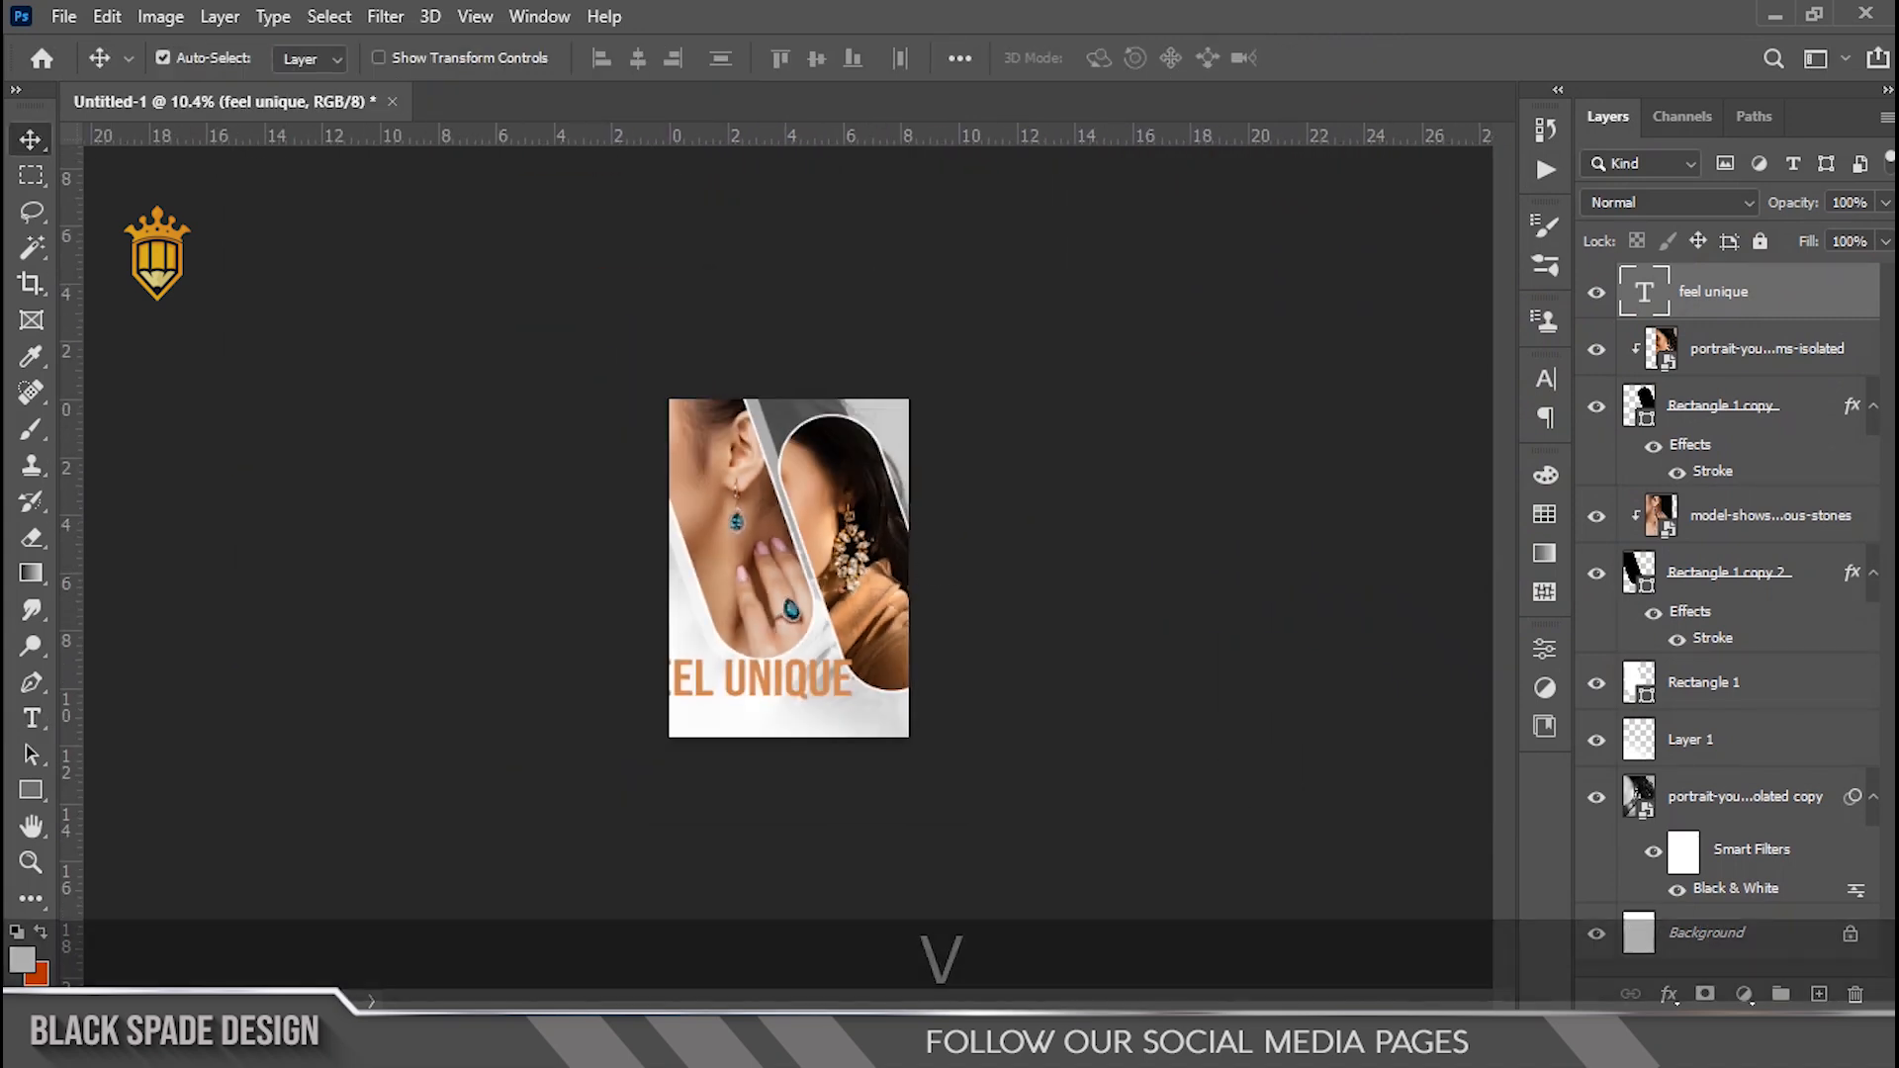
Change the "FEEL UNIQUE" headline's font to Uni Sans in the Heavy CAPS style
left_click(1770, 354)
scroll(781, 663, "down", 1)
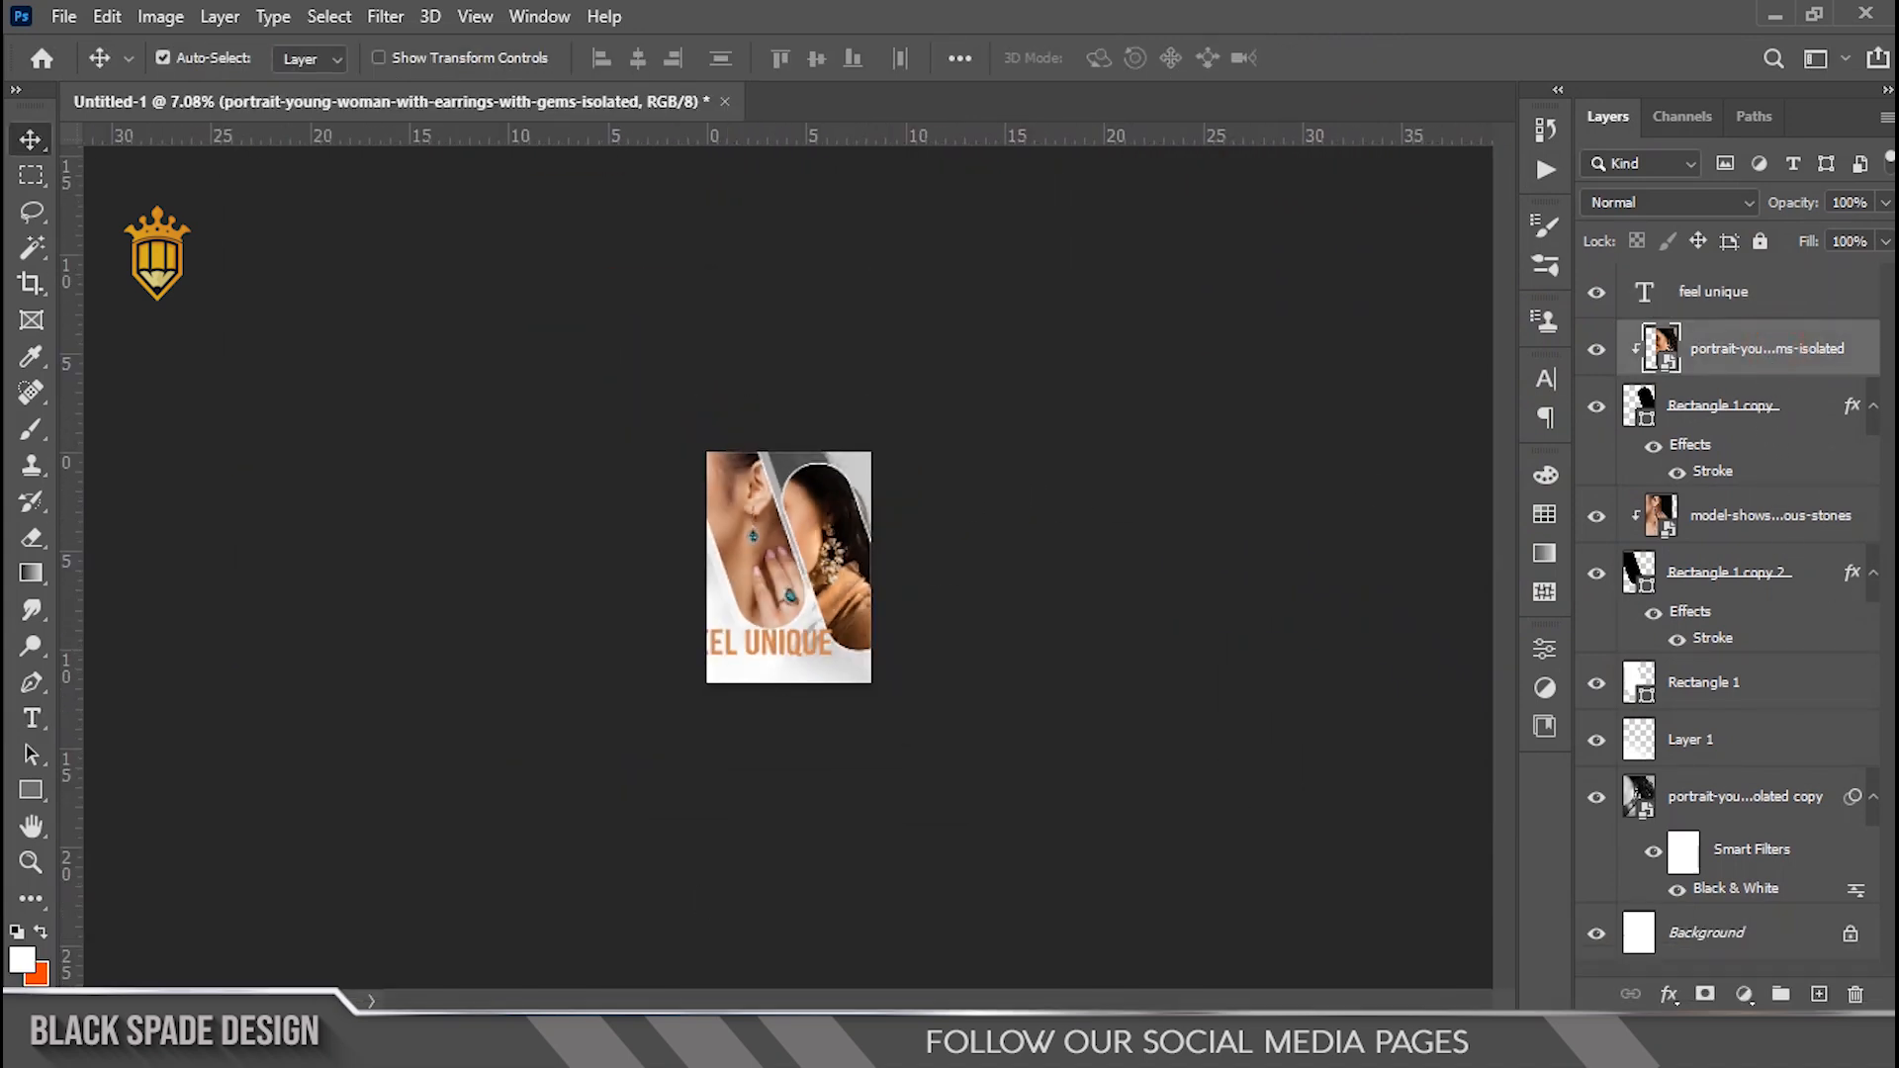
scroll(767, 653, "up", 4)
key("space")
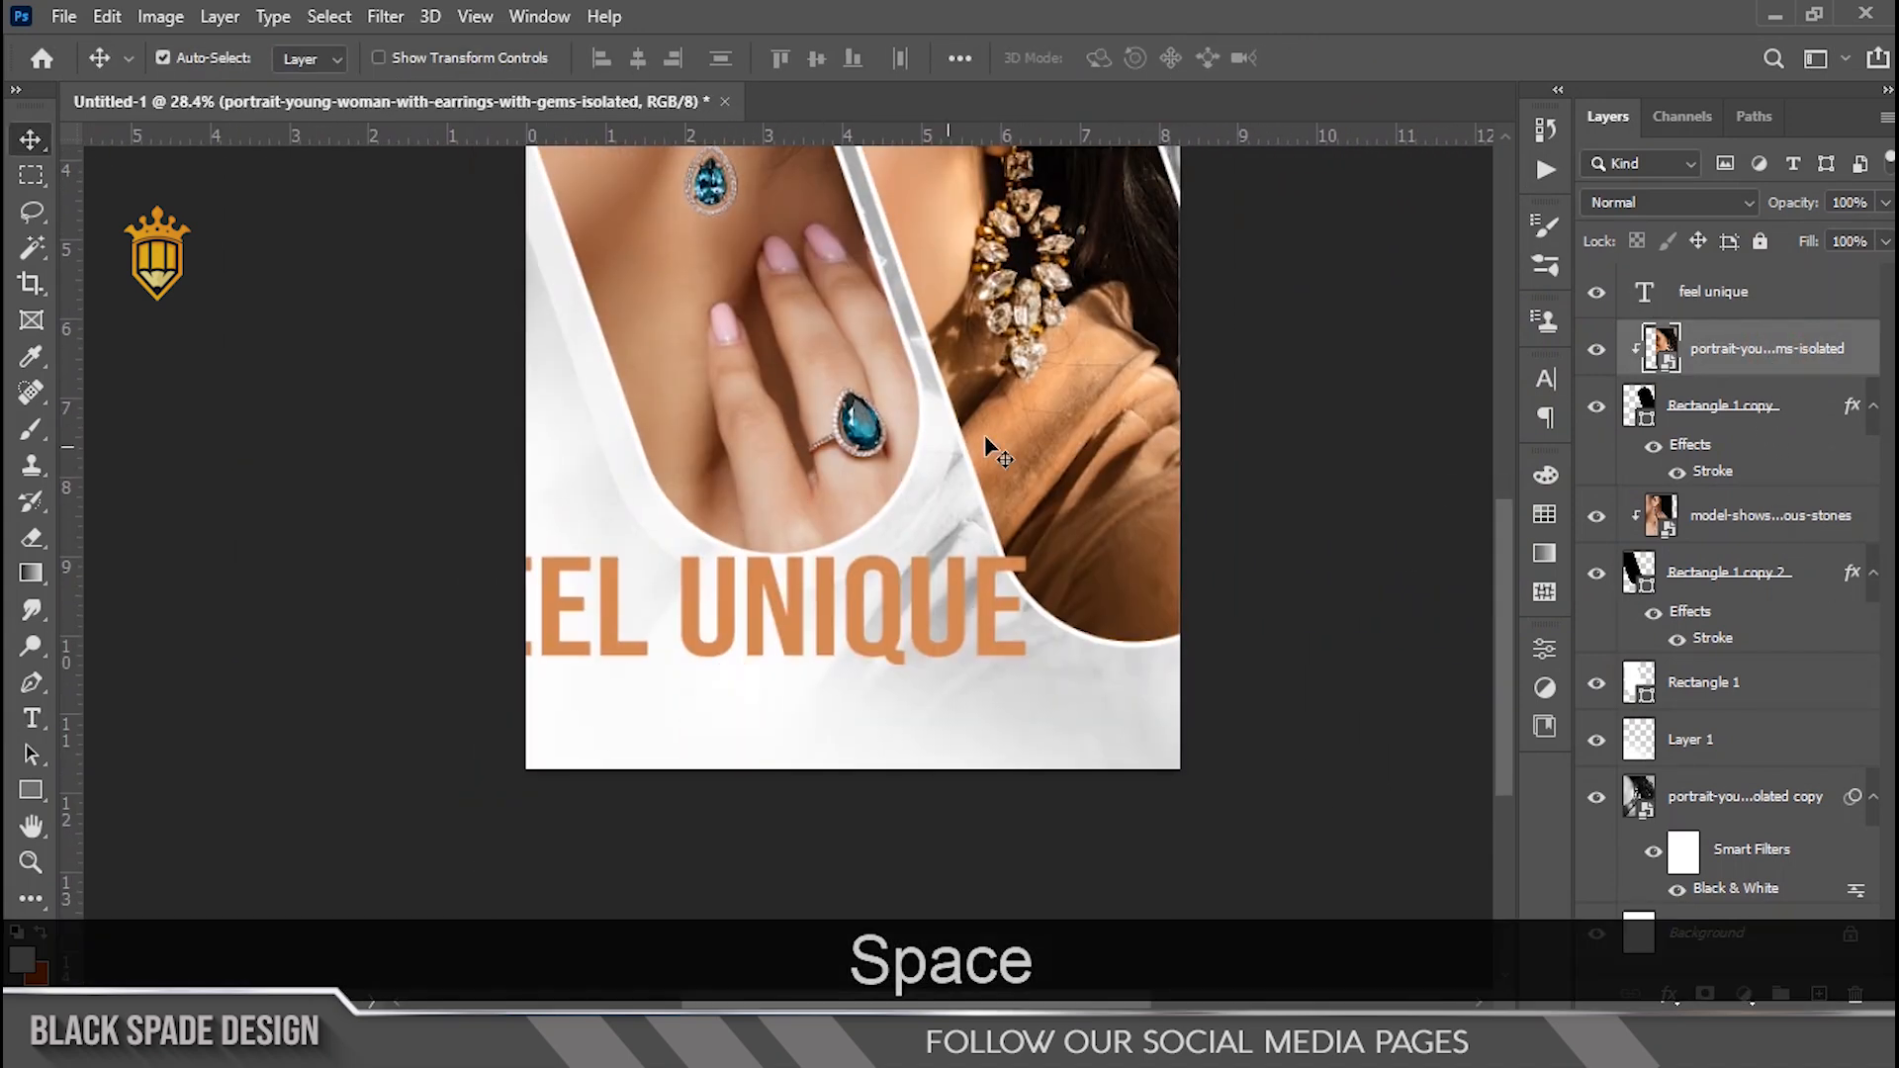
double_click(1640, 290)
left_click(1230, 58)
left_click(1377, 420)
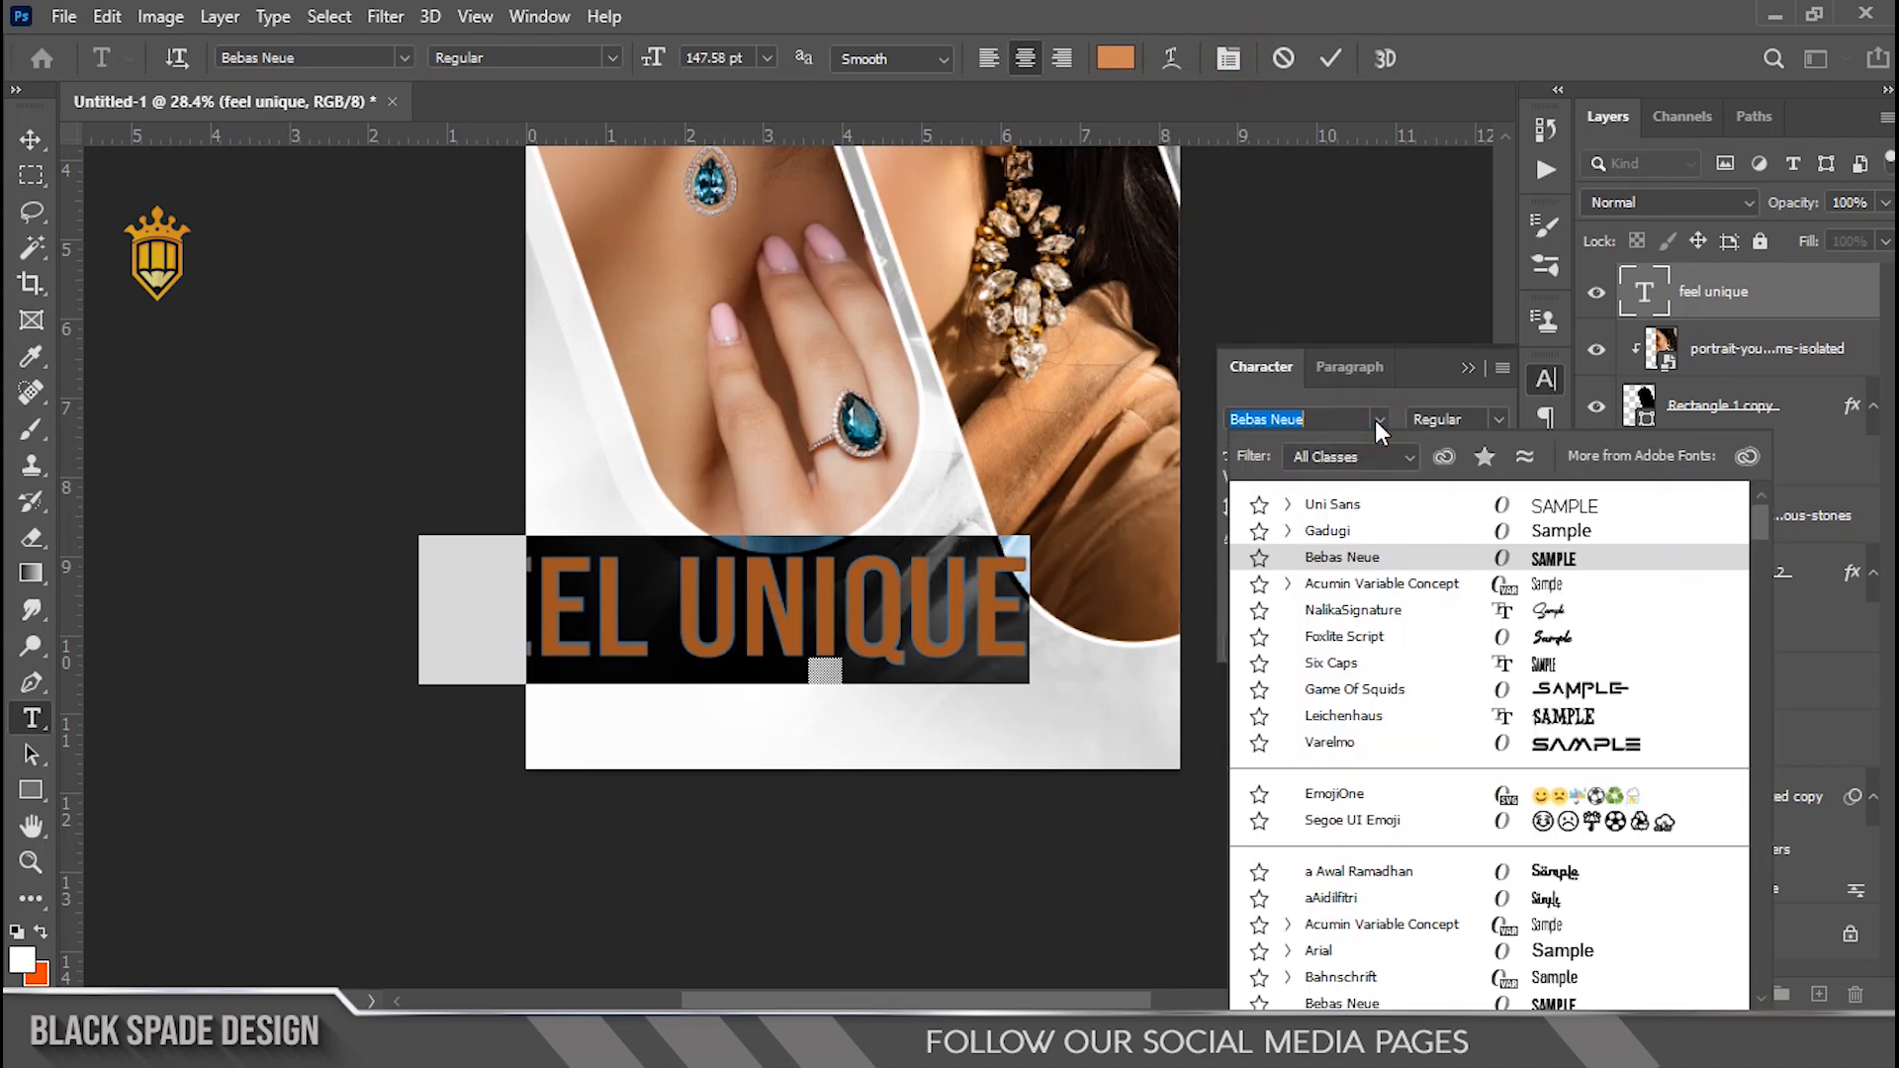
left_click(1374, 503)
left_click(1501, 419)
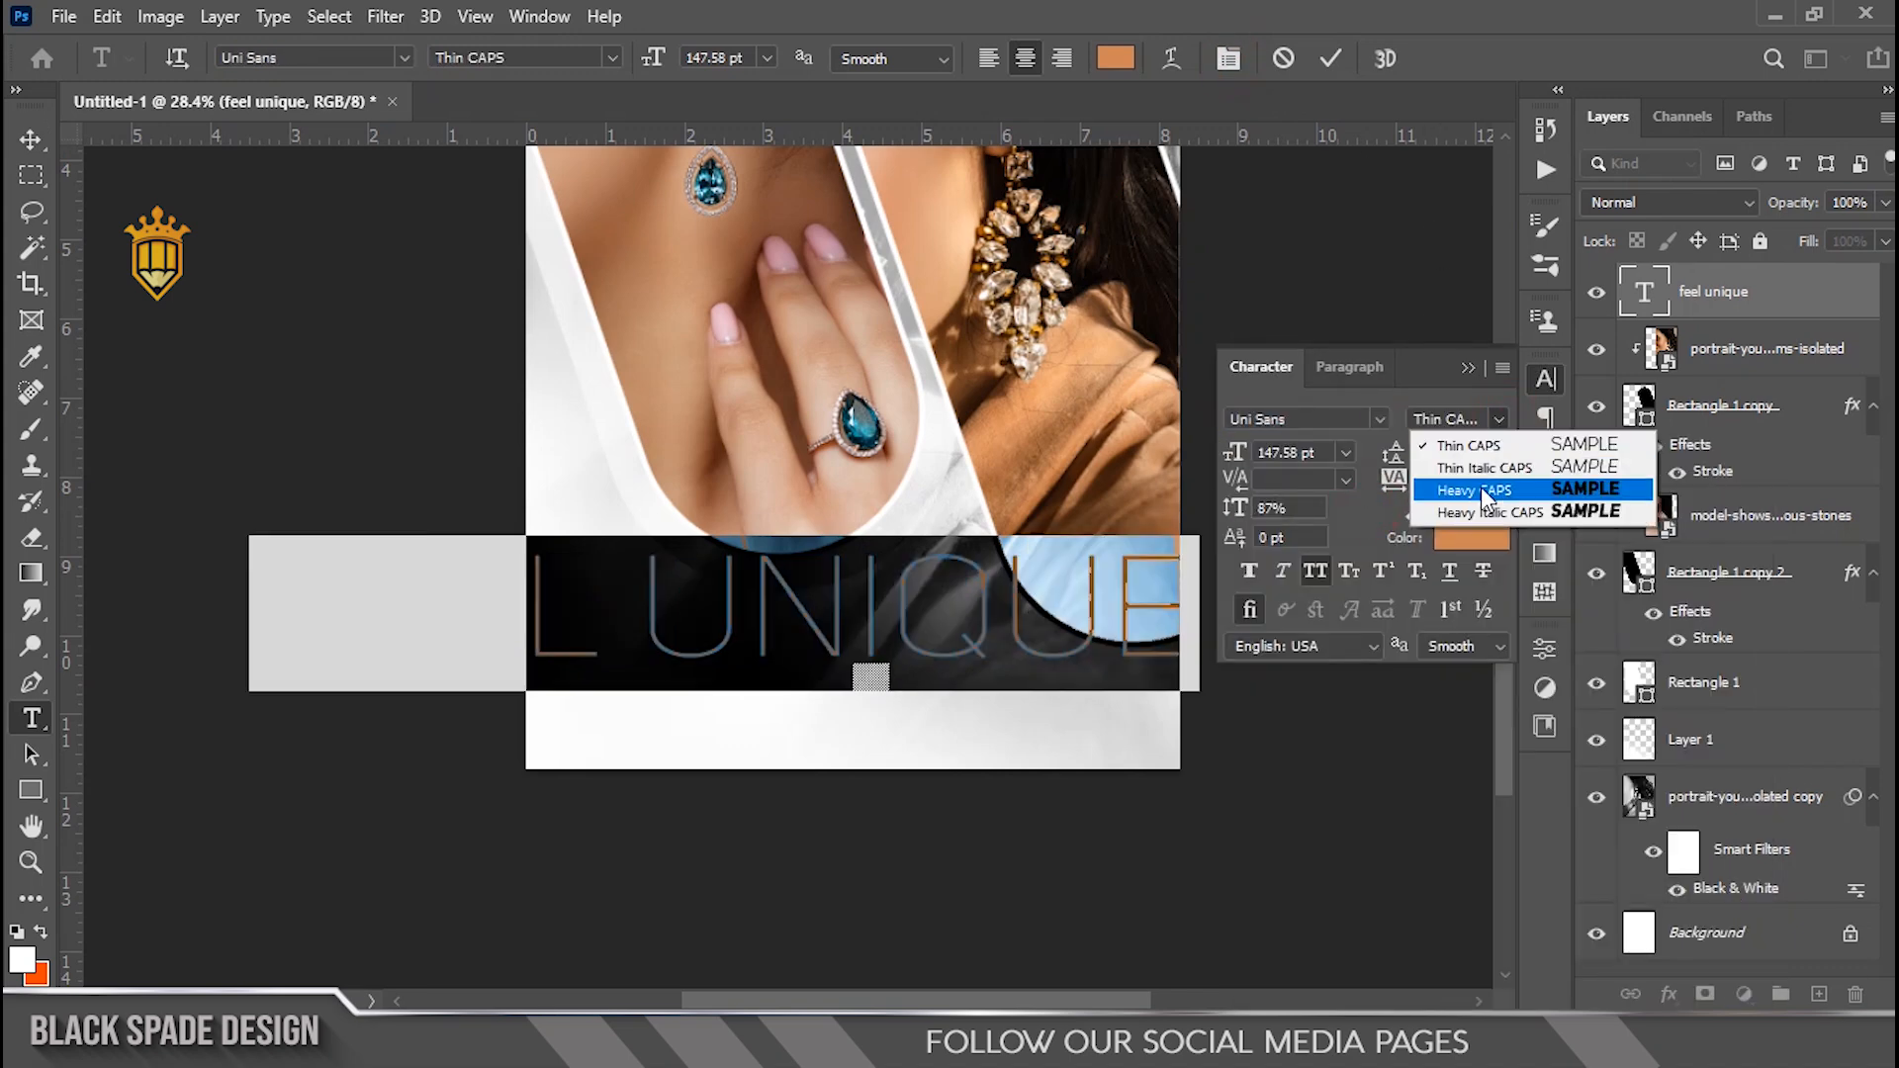
left_click(1481, 491)
Set the headline to 53 pt with Auto leading and 100% vertical scale, and commit the text
left_click(1499, 453)
left_click(1479, 477)
left_click_drag(1237, 453, 1107, 433)
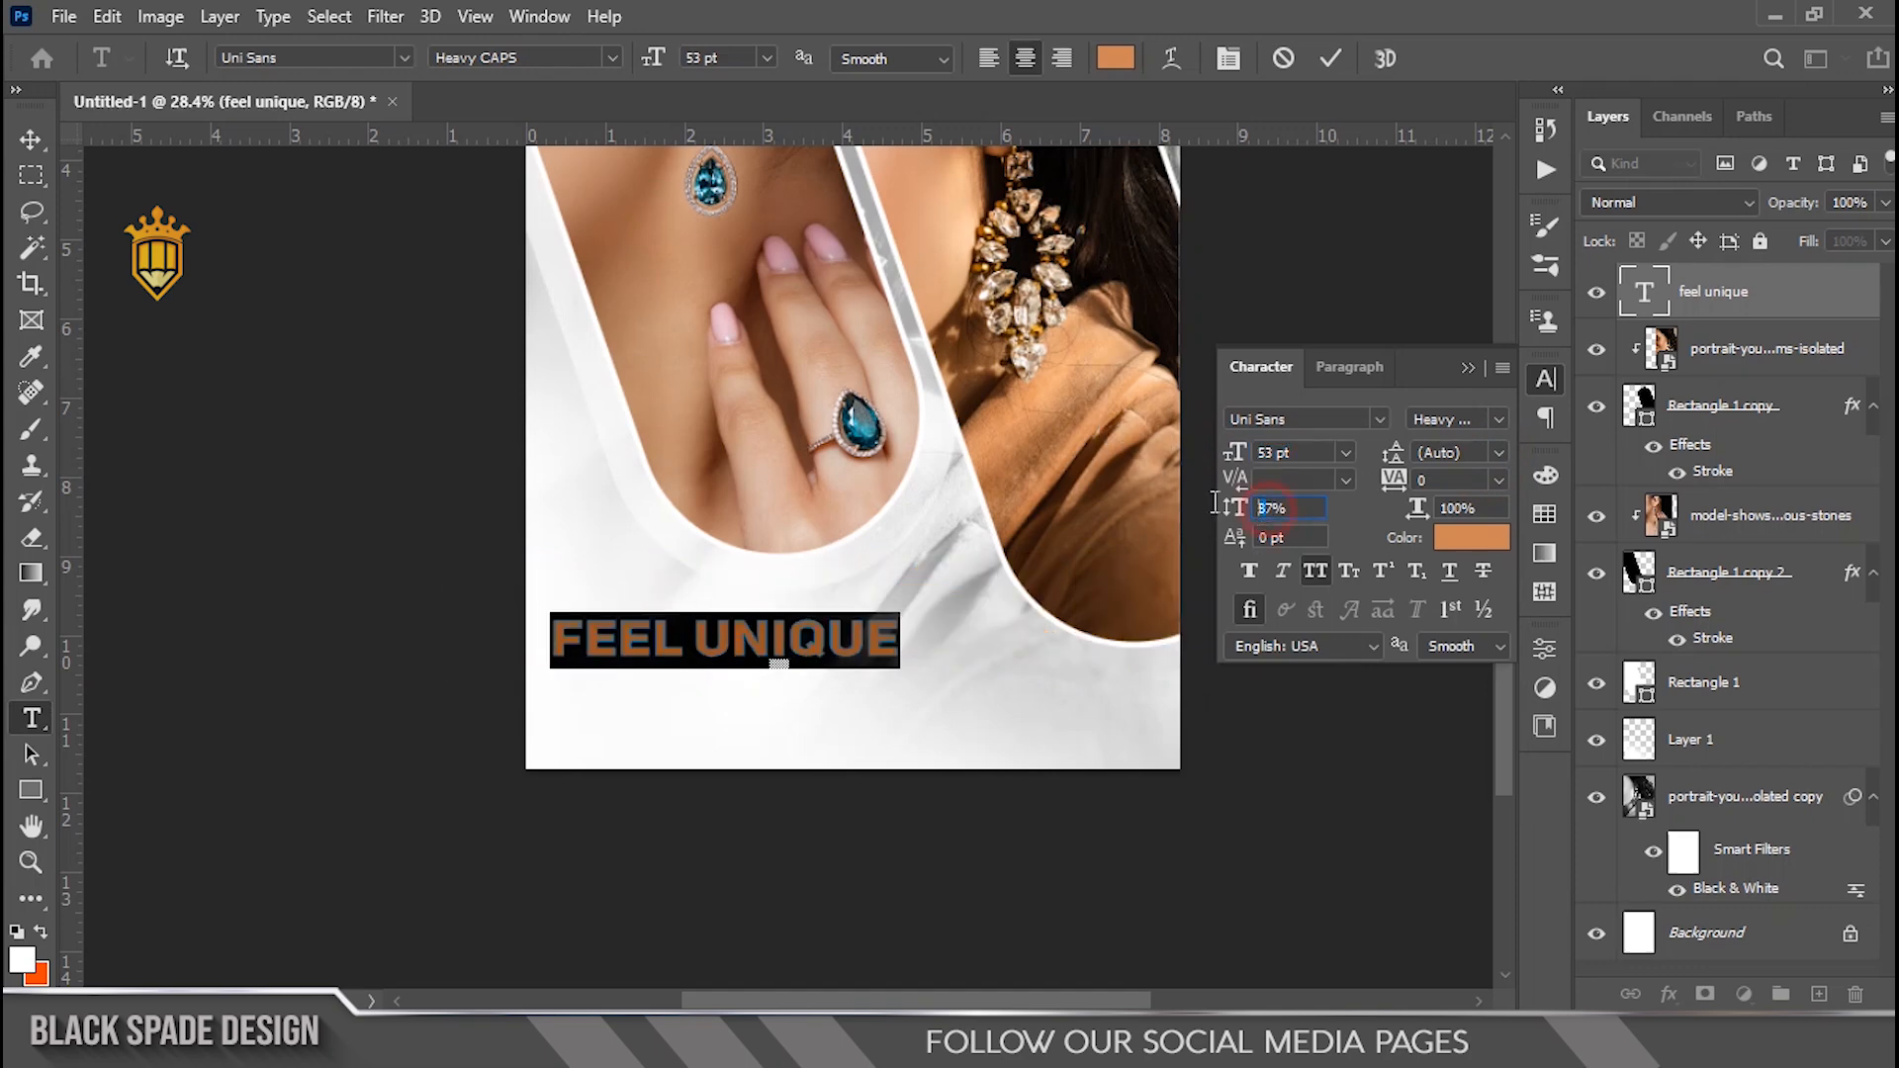
type("100")
key("Return")
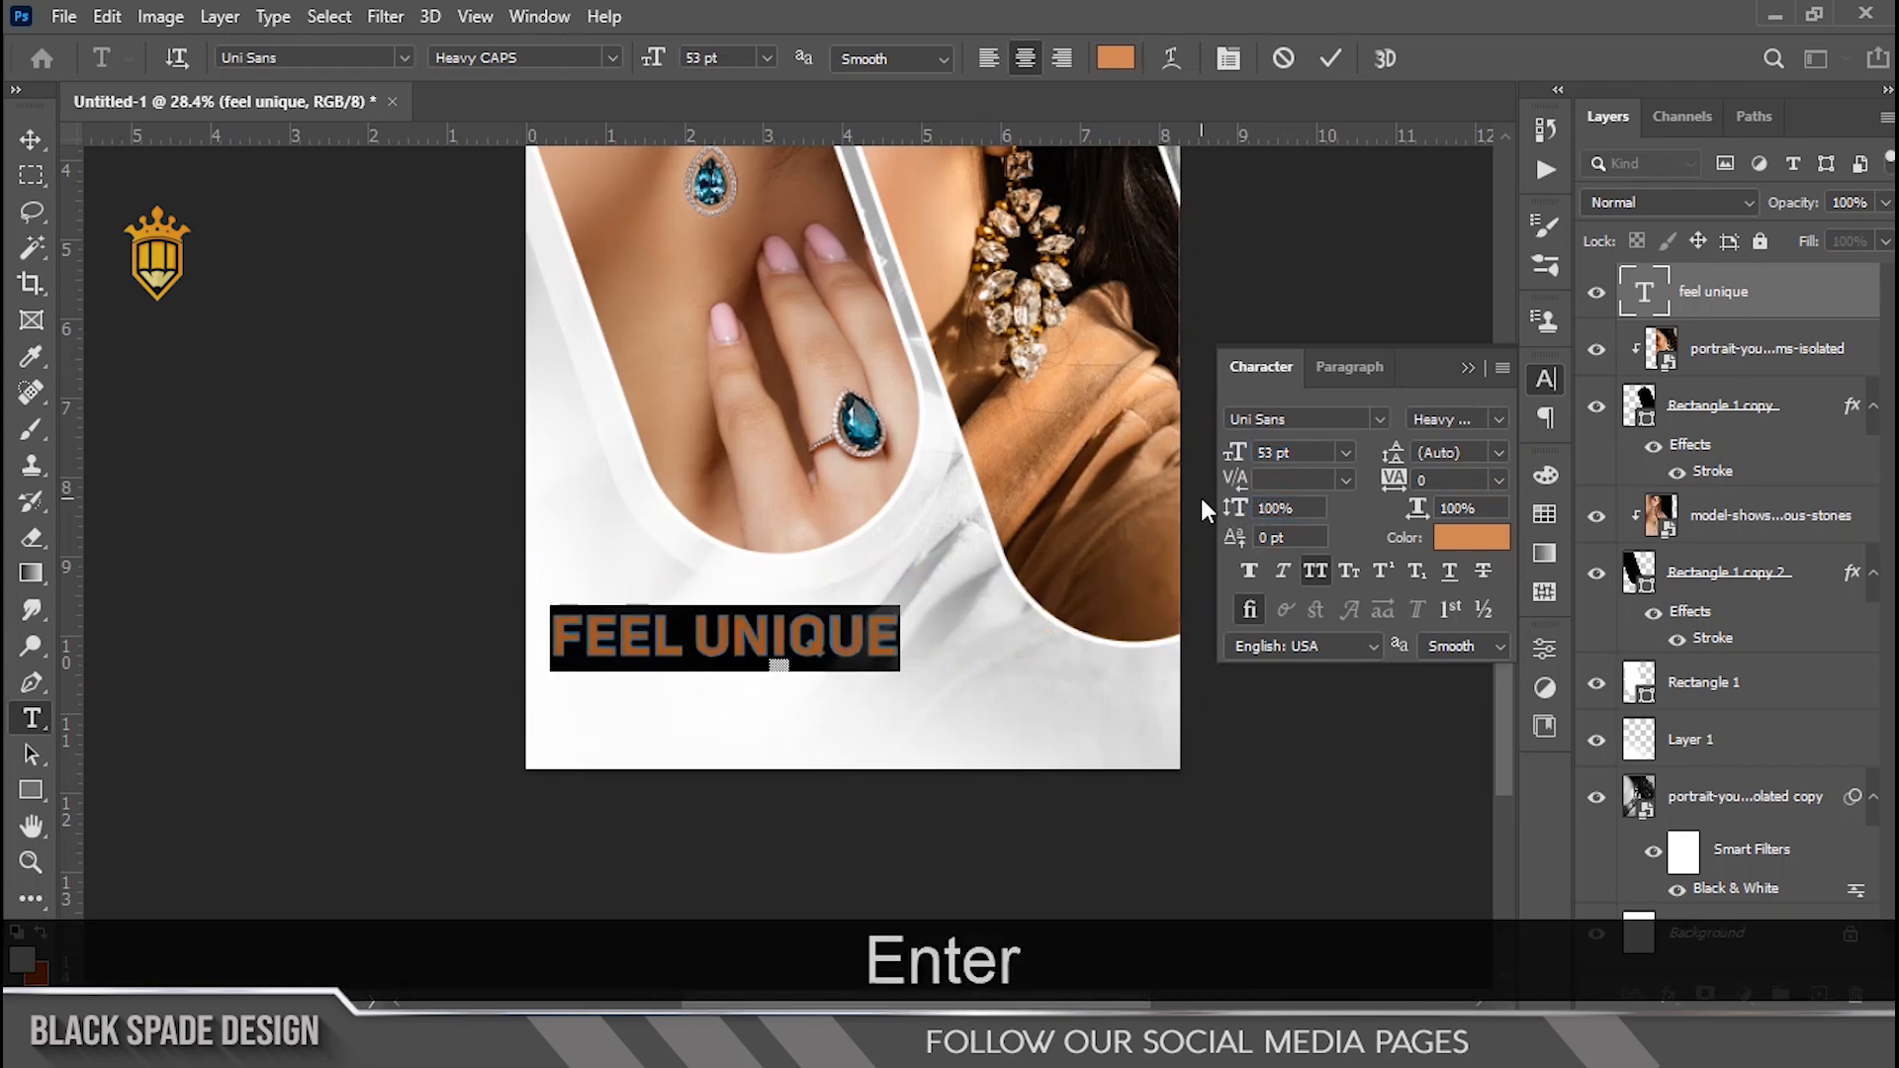
left_click(1335, 55)
Position the "FEEL UNIQUE" headline in the white area just below the ring photo's bar
key("v")
scroll(833, 661, "up", 7)
left_click_drag(769, 580, 859, 598)
left_click(1468, 367)
scroll(742, 636, "down", 5)
scroll(848, 603, "up", 4)
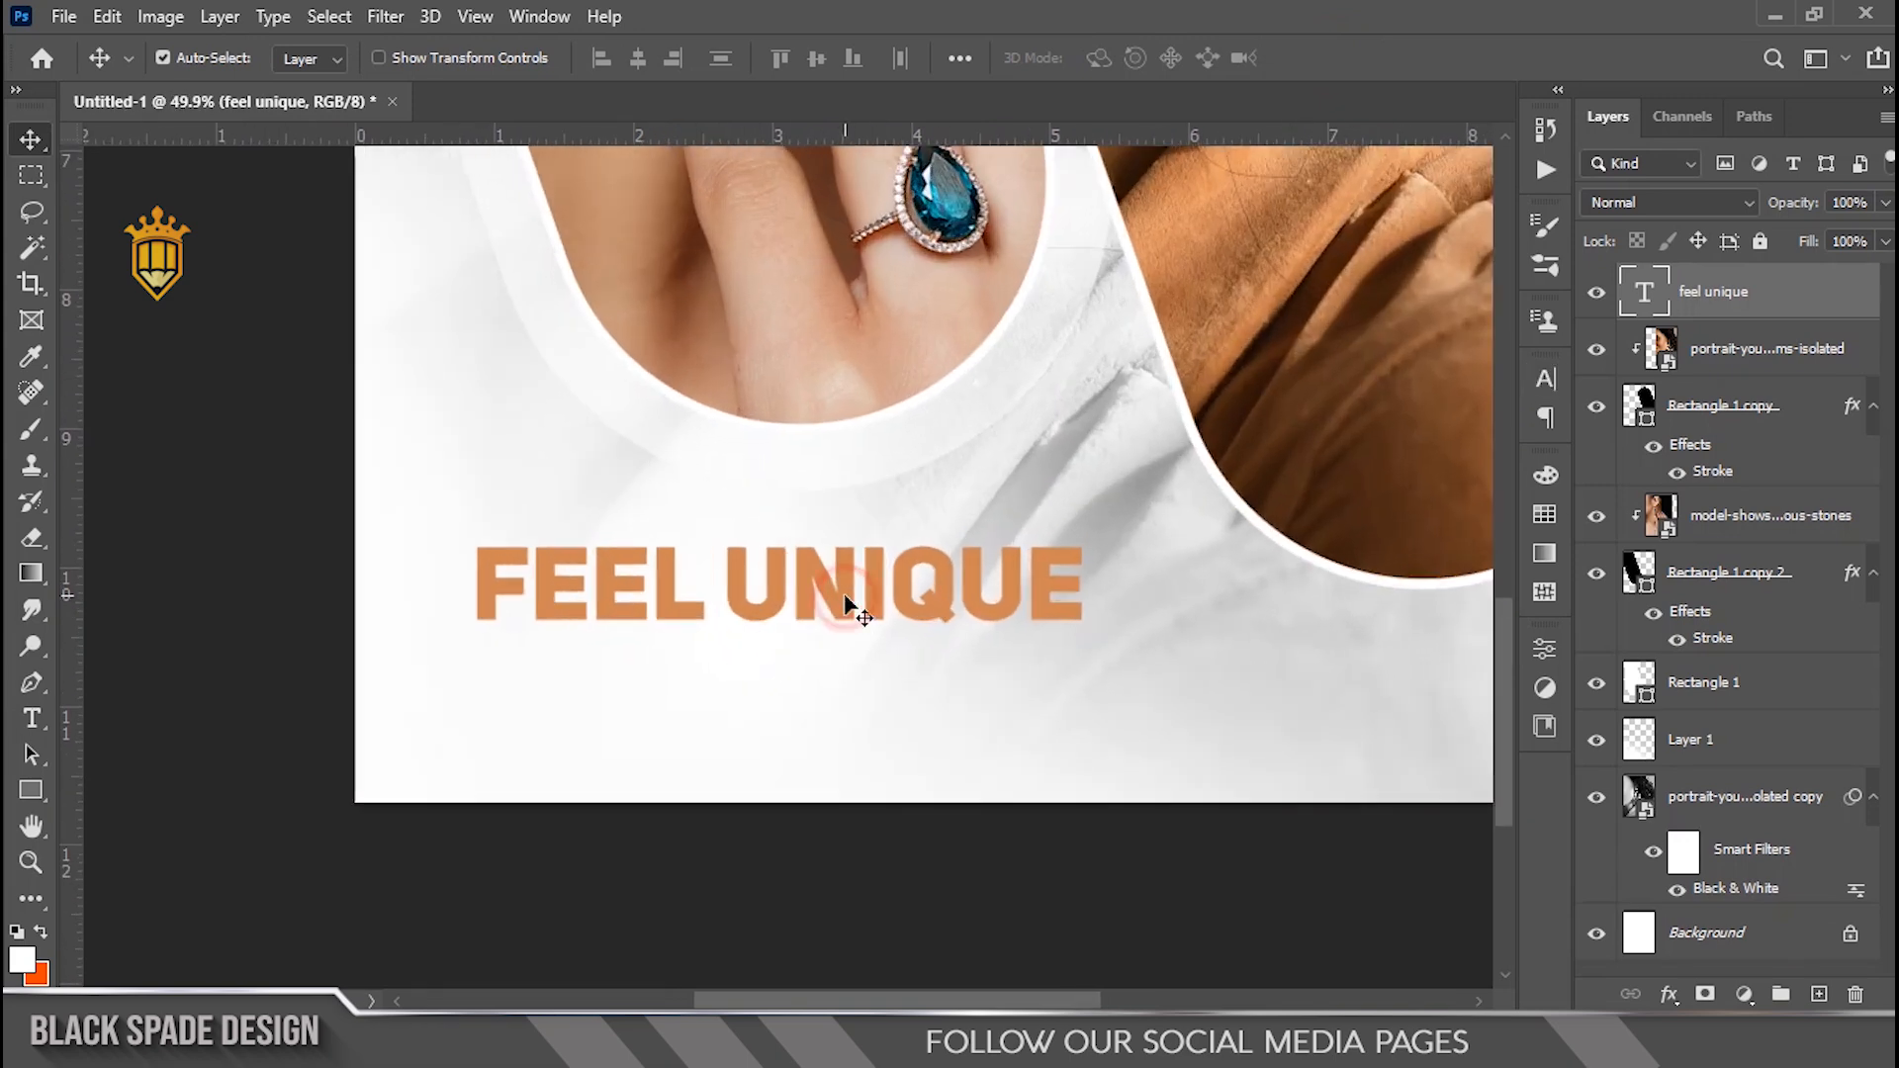
scroll(846, 599, "down", 2)
scroll(848, 603, "up", 4)
left_click_drag(877, 602, 570, 615)
scroll(577, 579, "down", 5)
scroll(761, 595, "down", 2)
Duplicate the rounded bar shape of the long-earring portrait and make the lower of the two shapes active
right_click(883, 516)
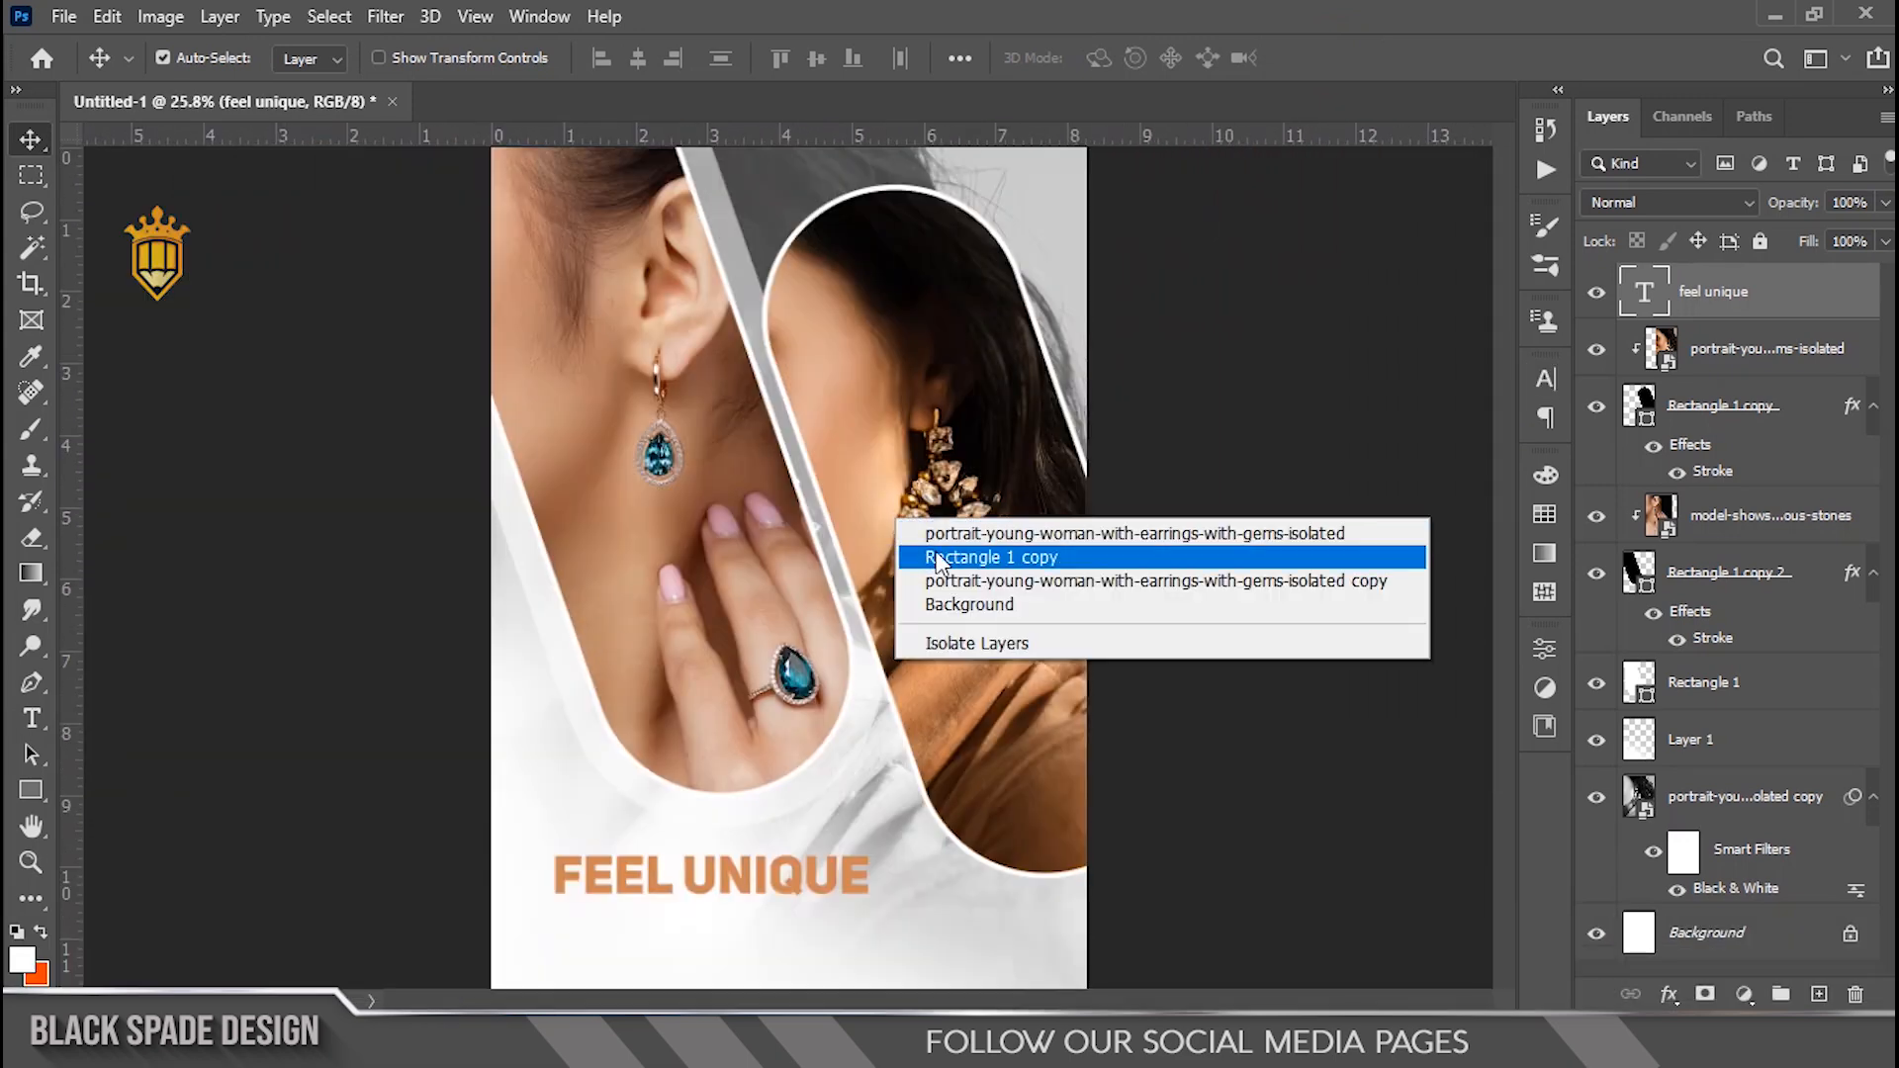
left_click(936, 554)
scroll(937, 557, "down", 2)
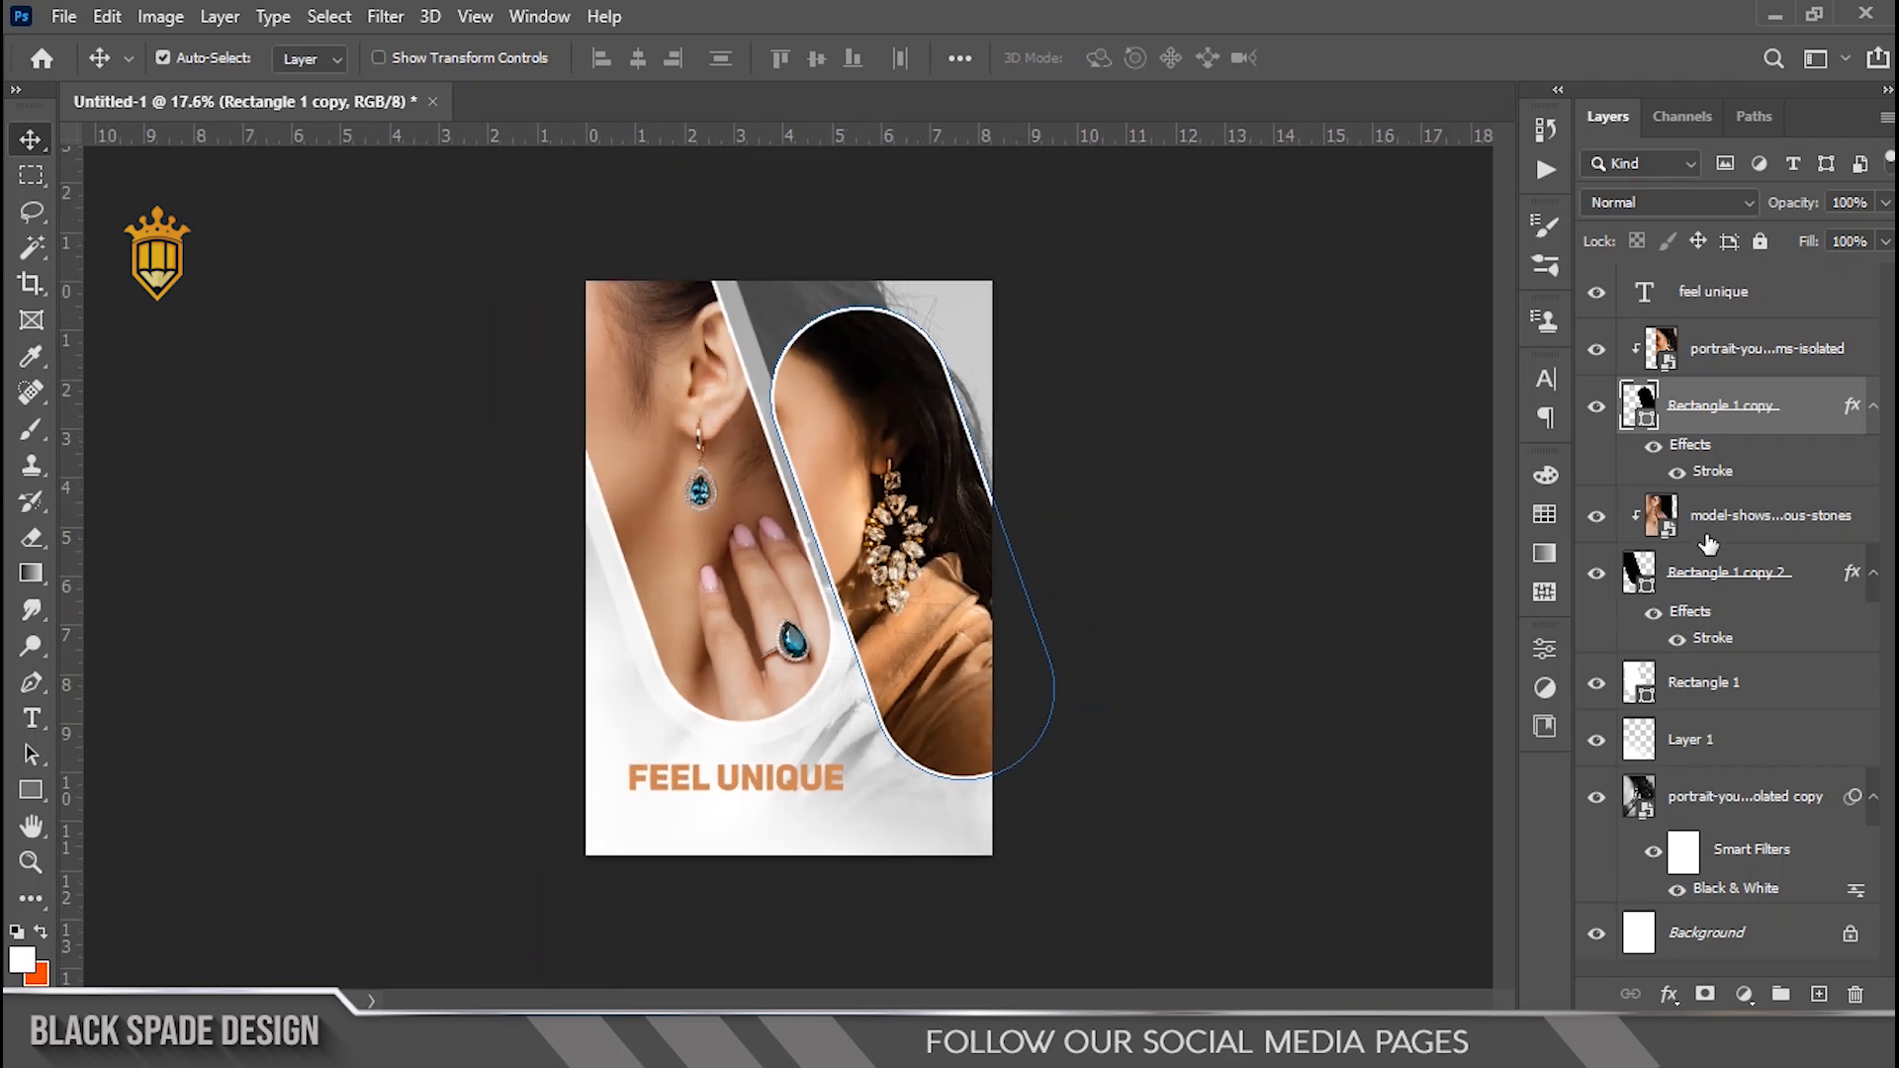
left_click(1715, 585)
left_click(1715, 426)
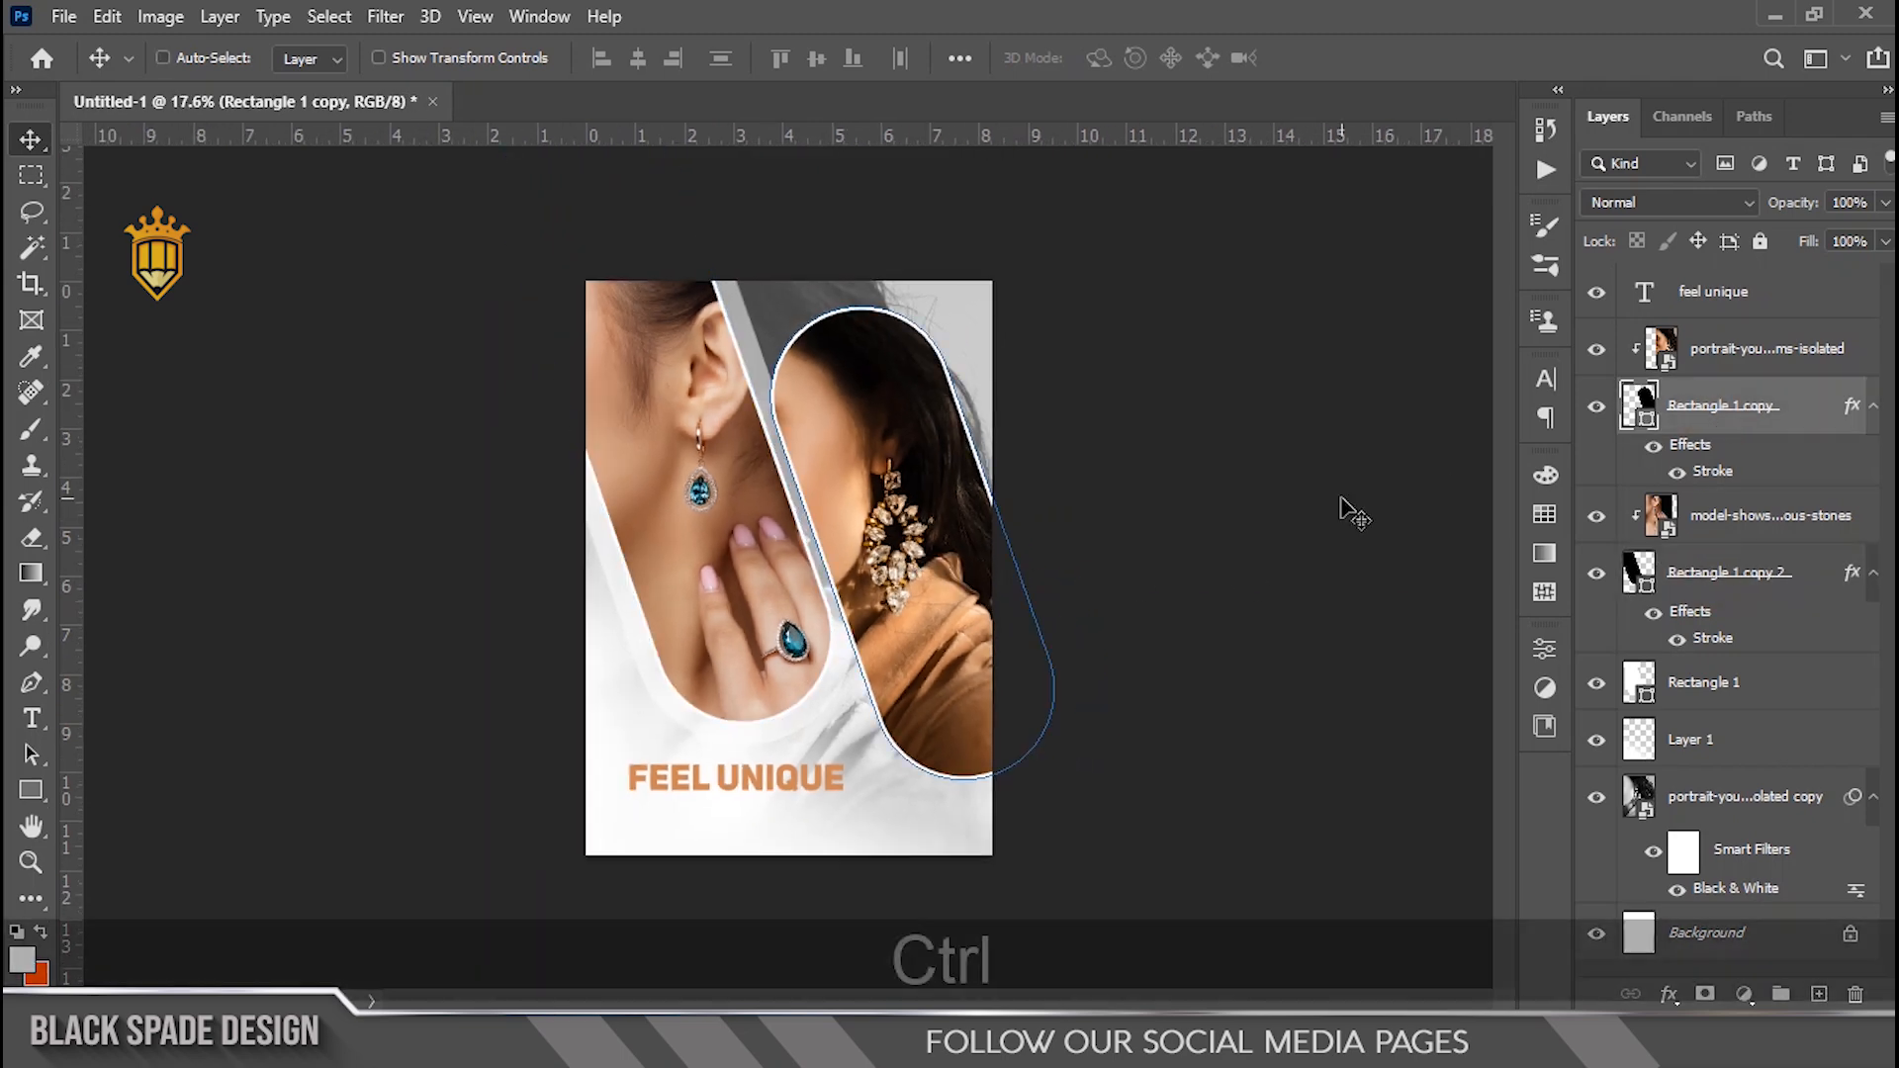
key("ctrl+j")
key("alt+bracketleft")
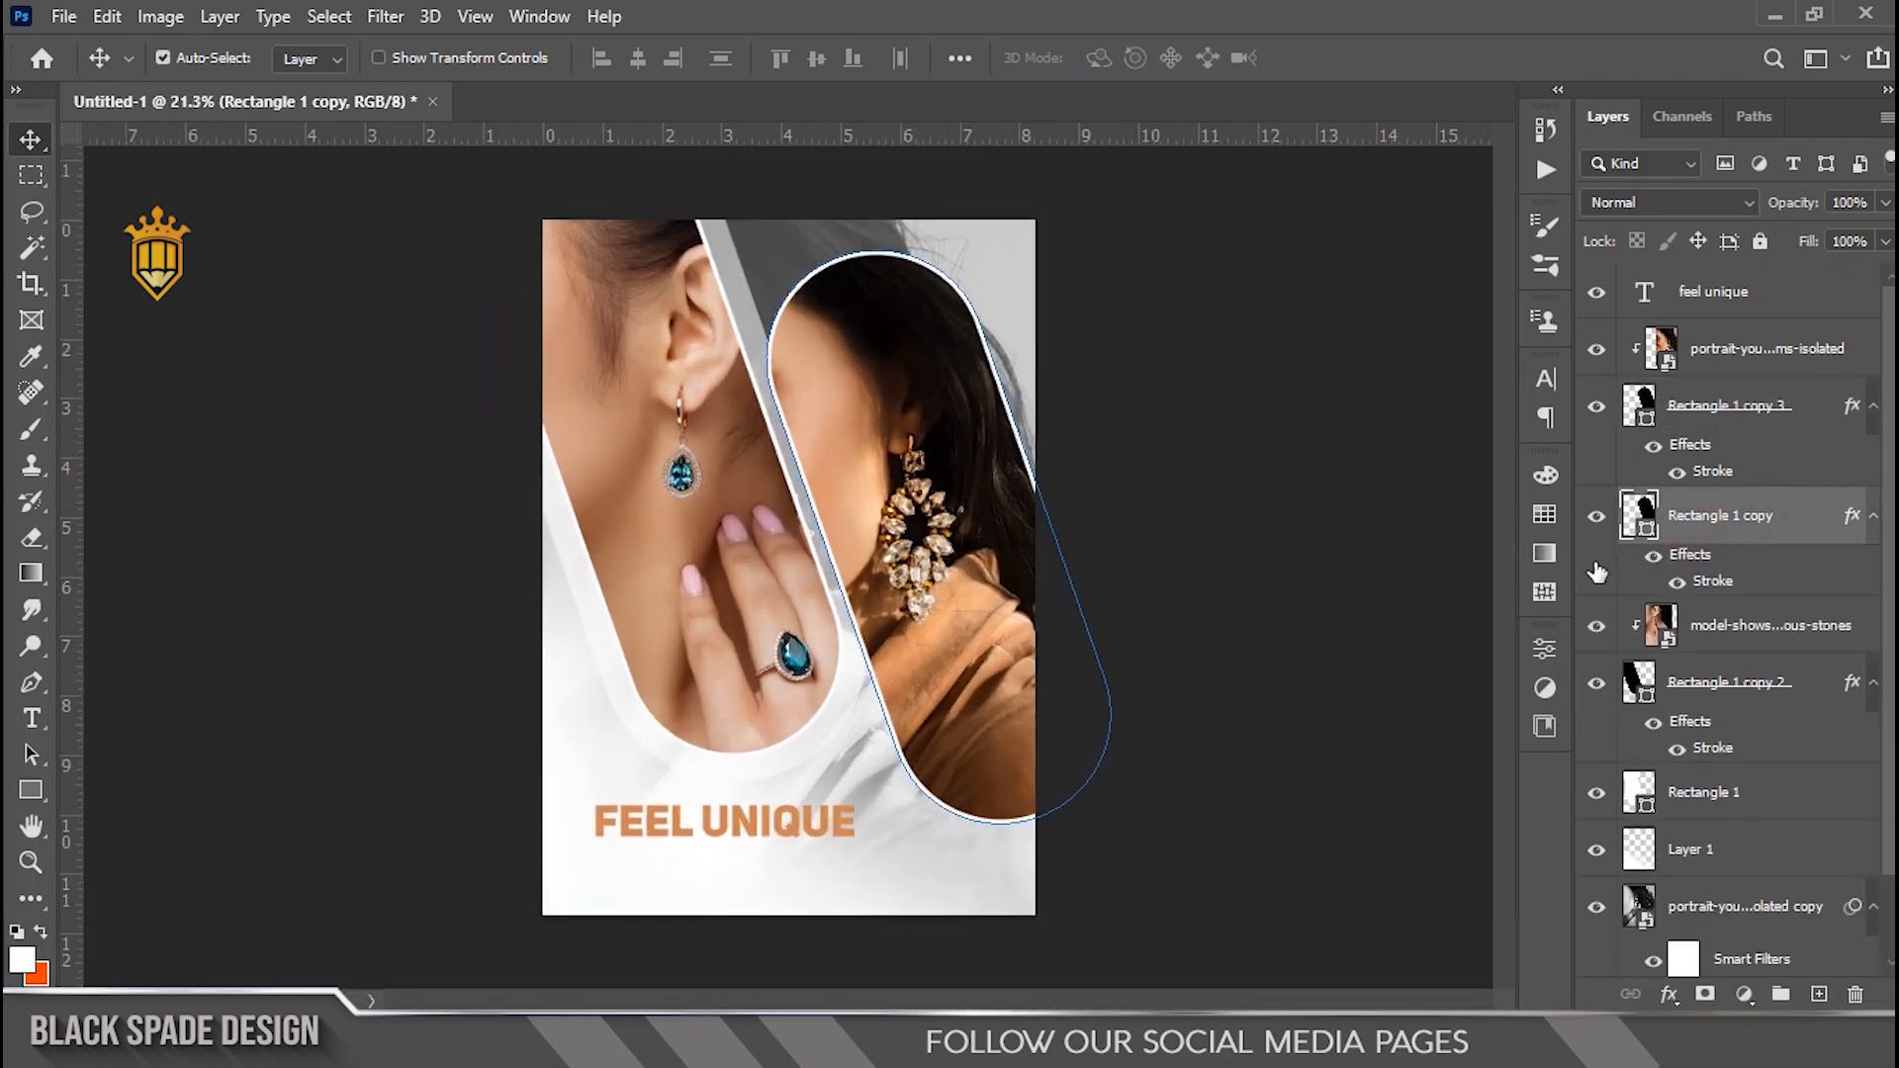
Hide the lower bar's stroke, offset it down-left, and stretch it past the page's bottom edge with a width of about 791 px
key("ctrl+t")
left_click_drag(979, 638, 945, 704)
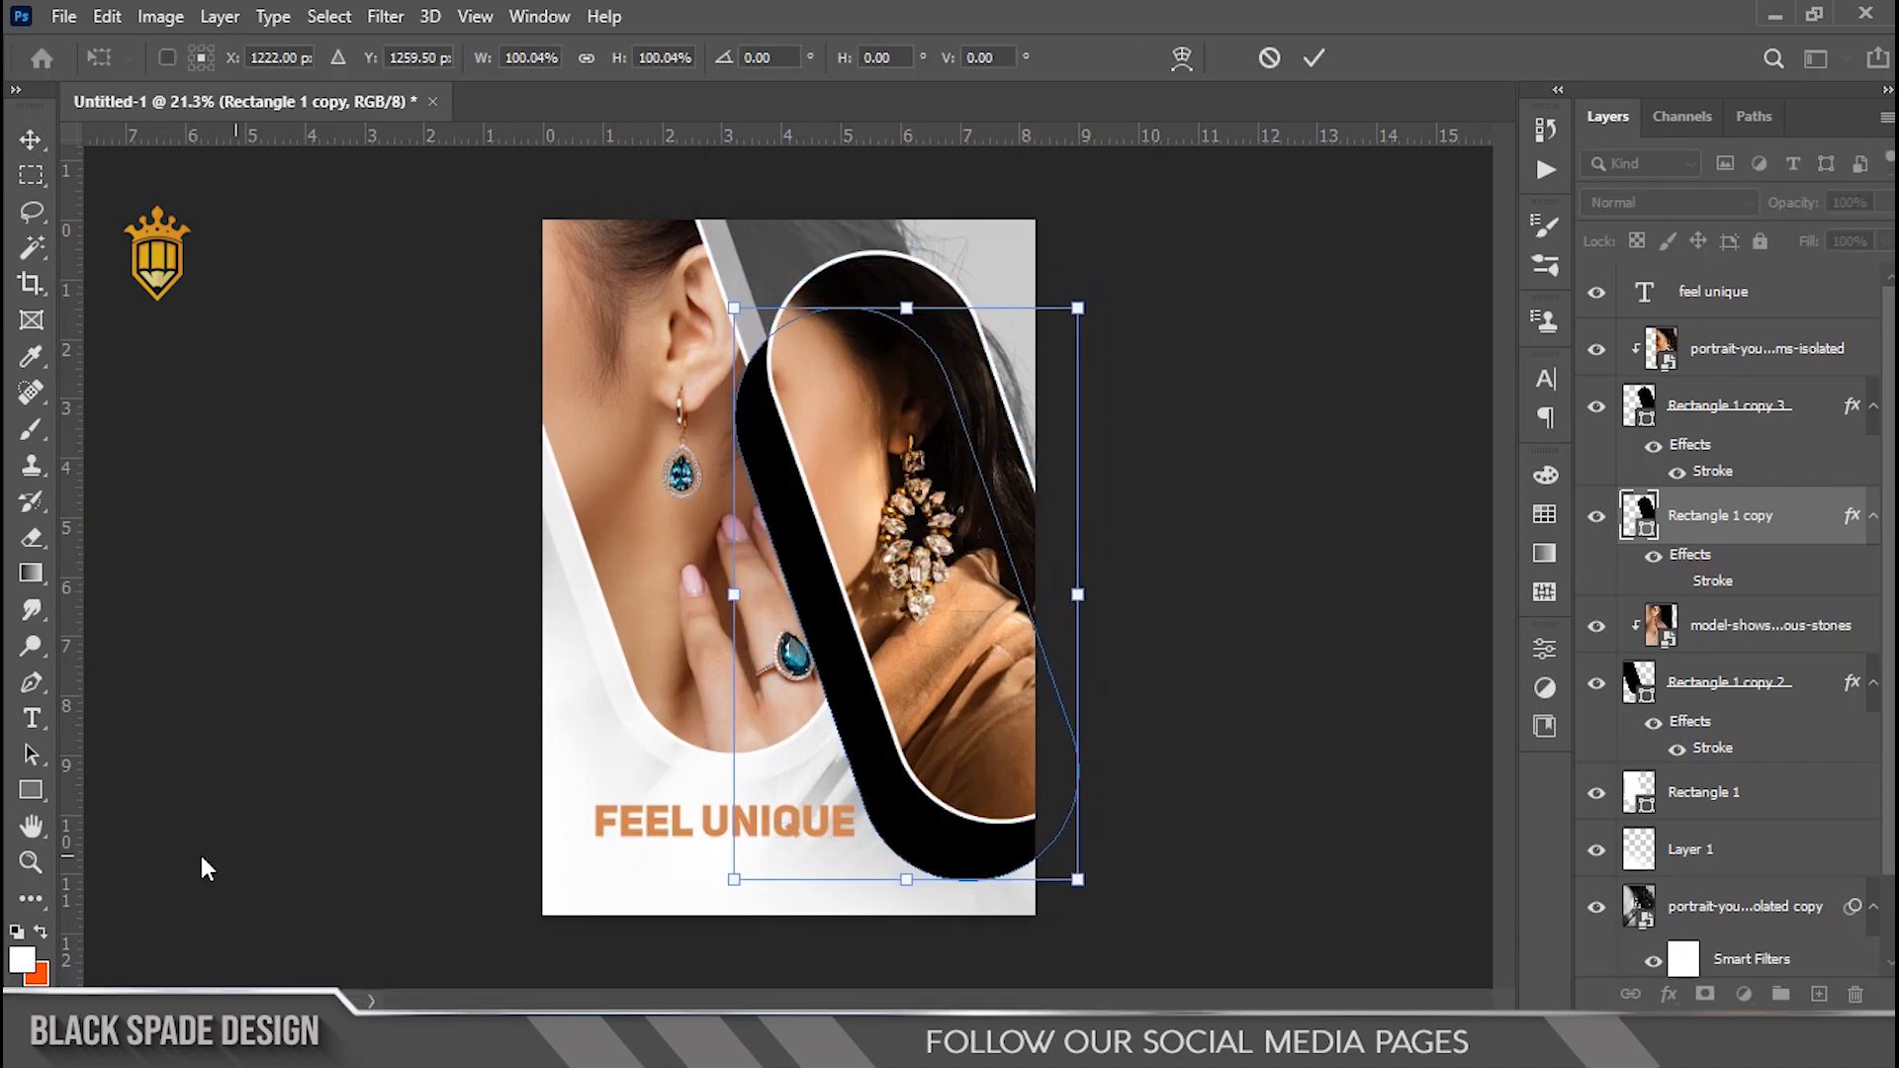
left_click(28, 791)
left_click_drag(1004, 873, 1113, 1031)
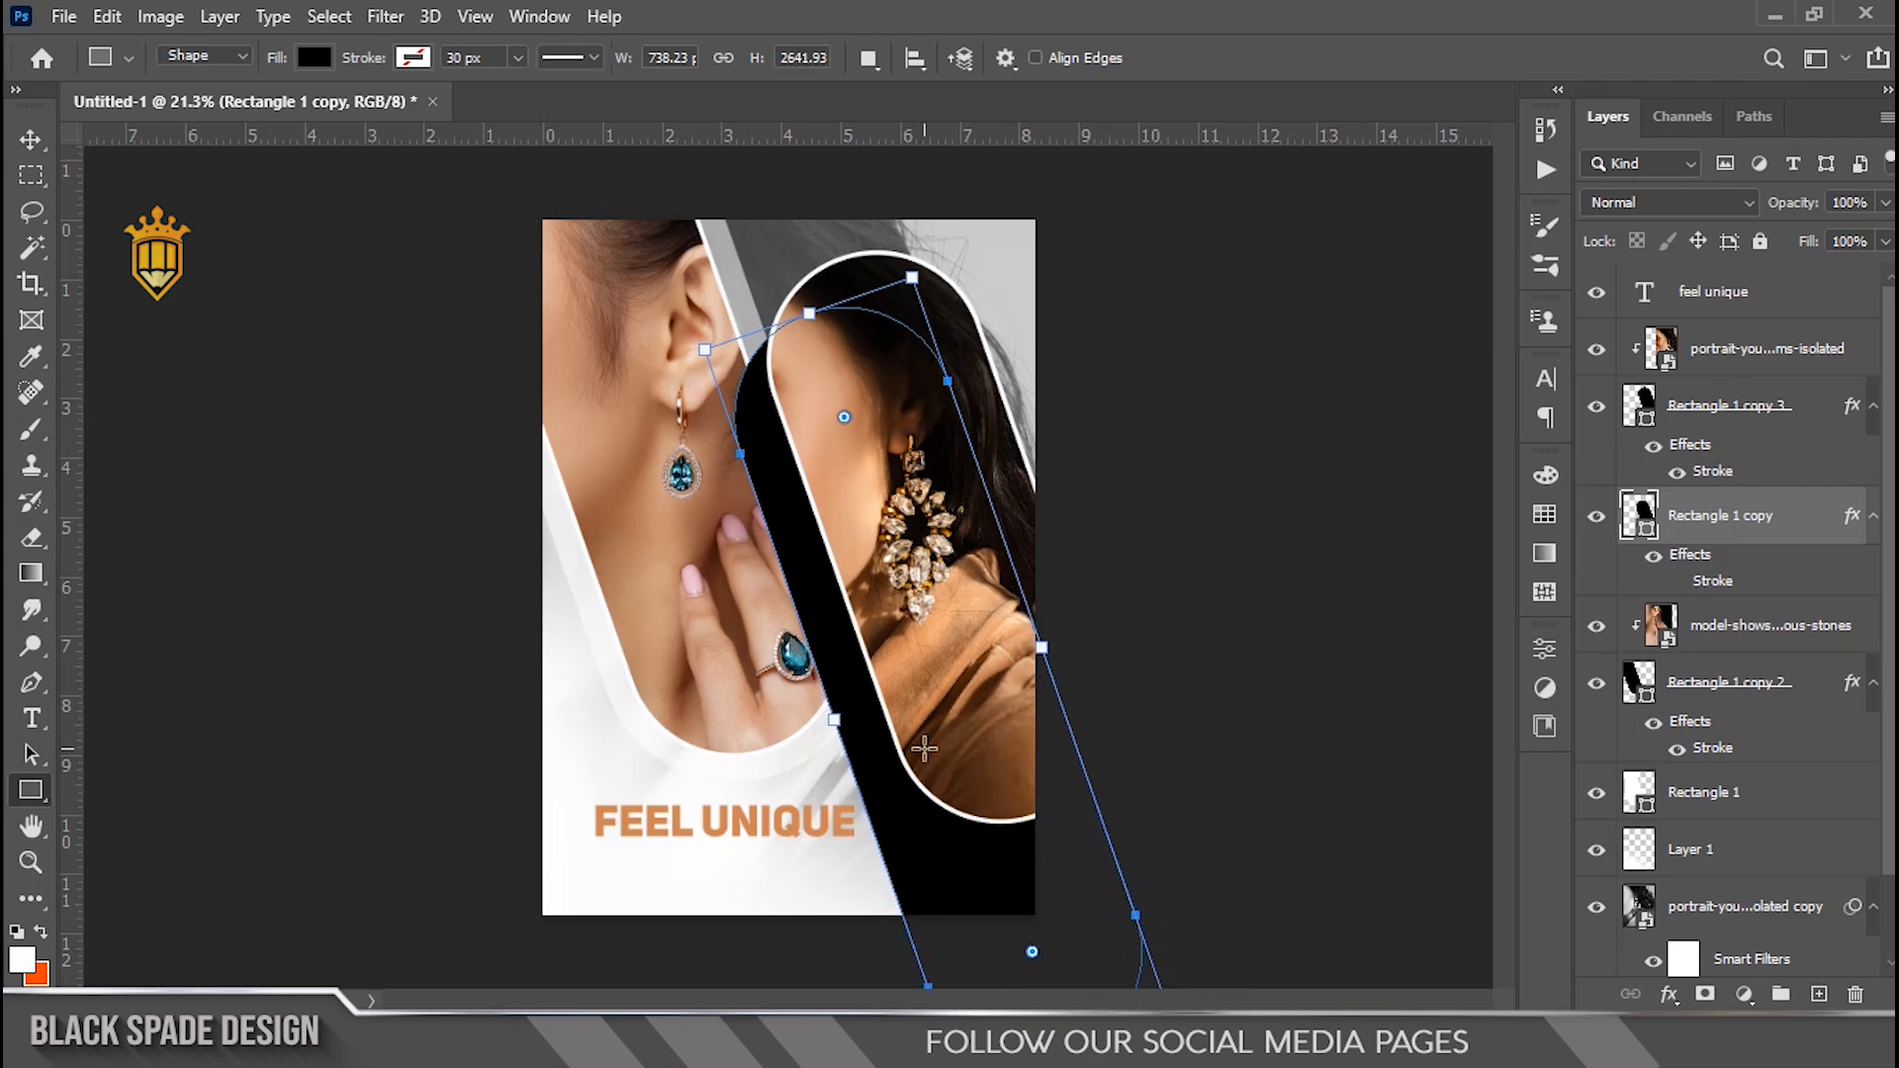
key("ctrl+plus")
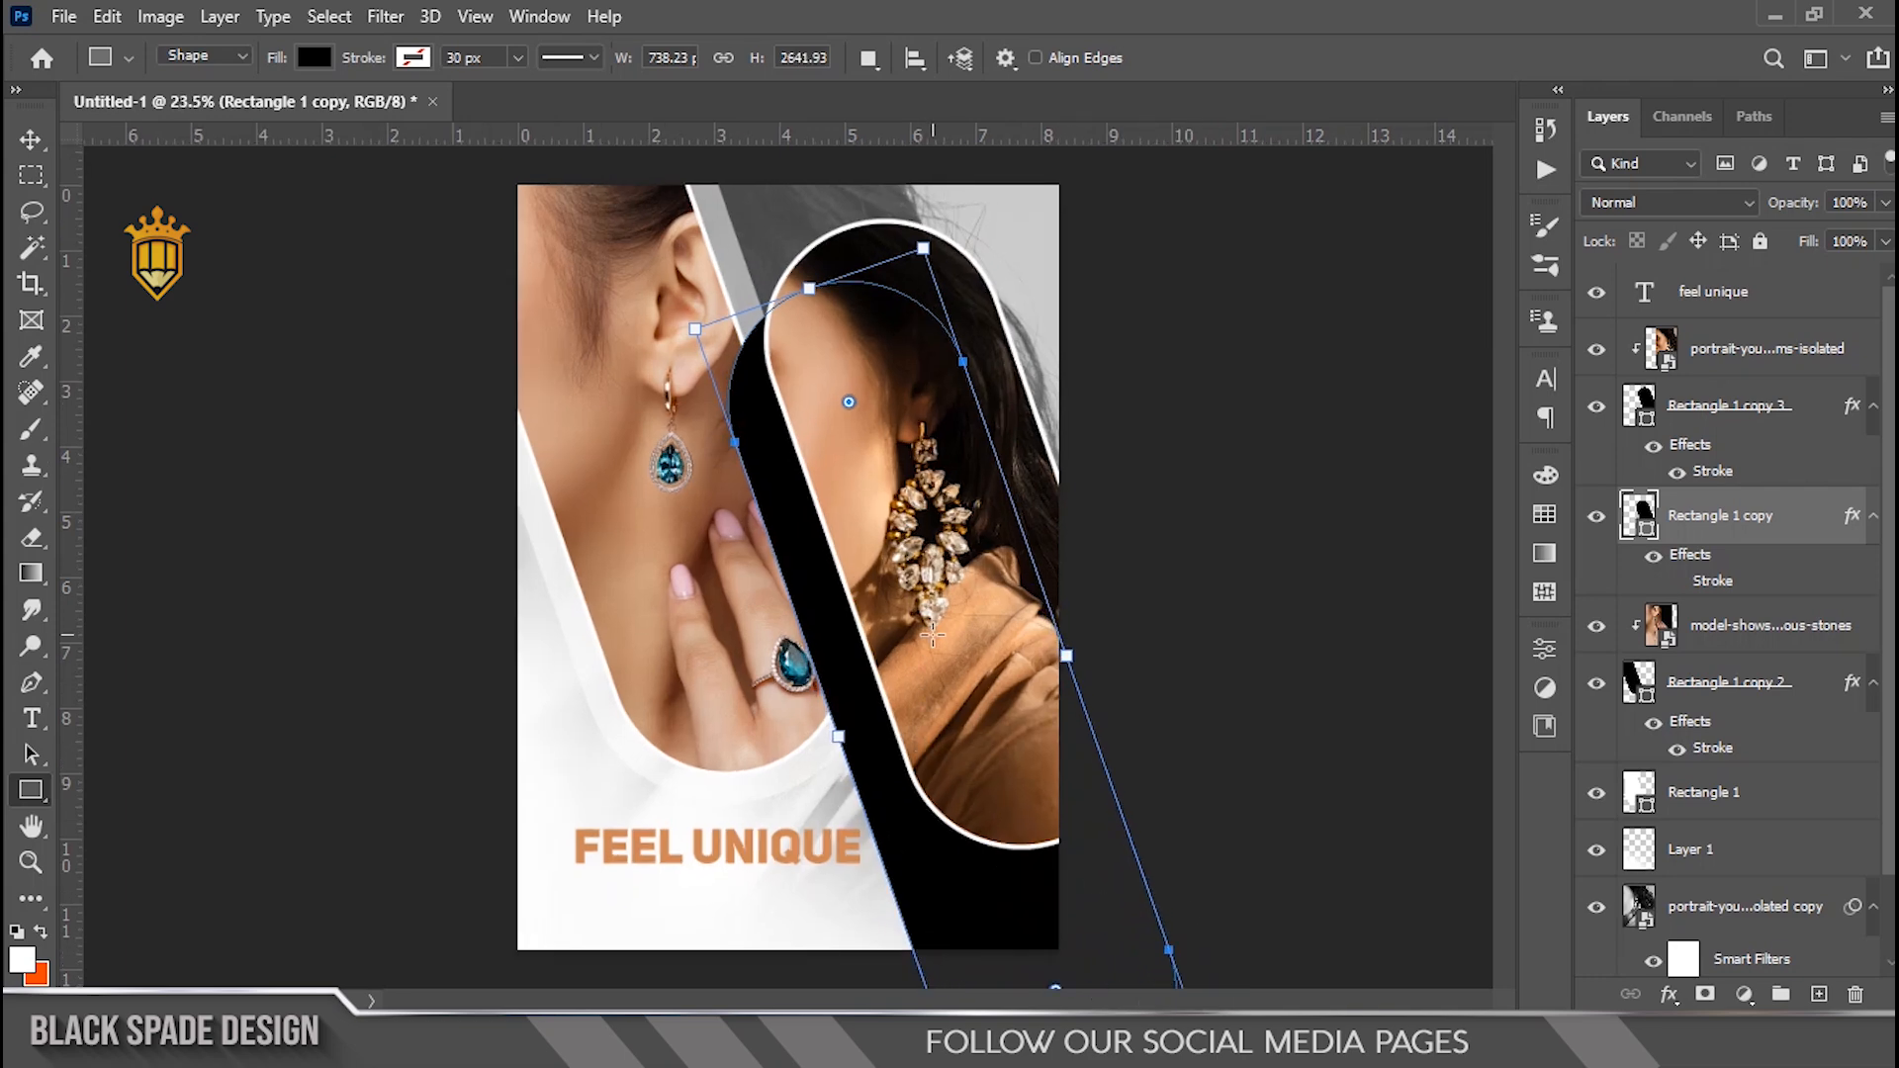
left_click_drag(838, 737, 821, 747)
Move the stretched bar beneath the ring photo's bar in the stacking order and fill it with the headline's orange-brown, d18654
left_click_drag(1726, 515, 1717, 766)
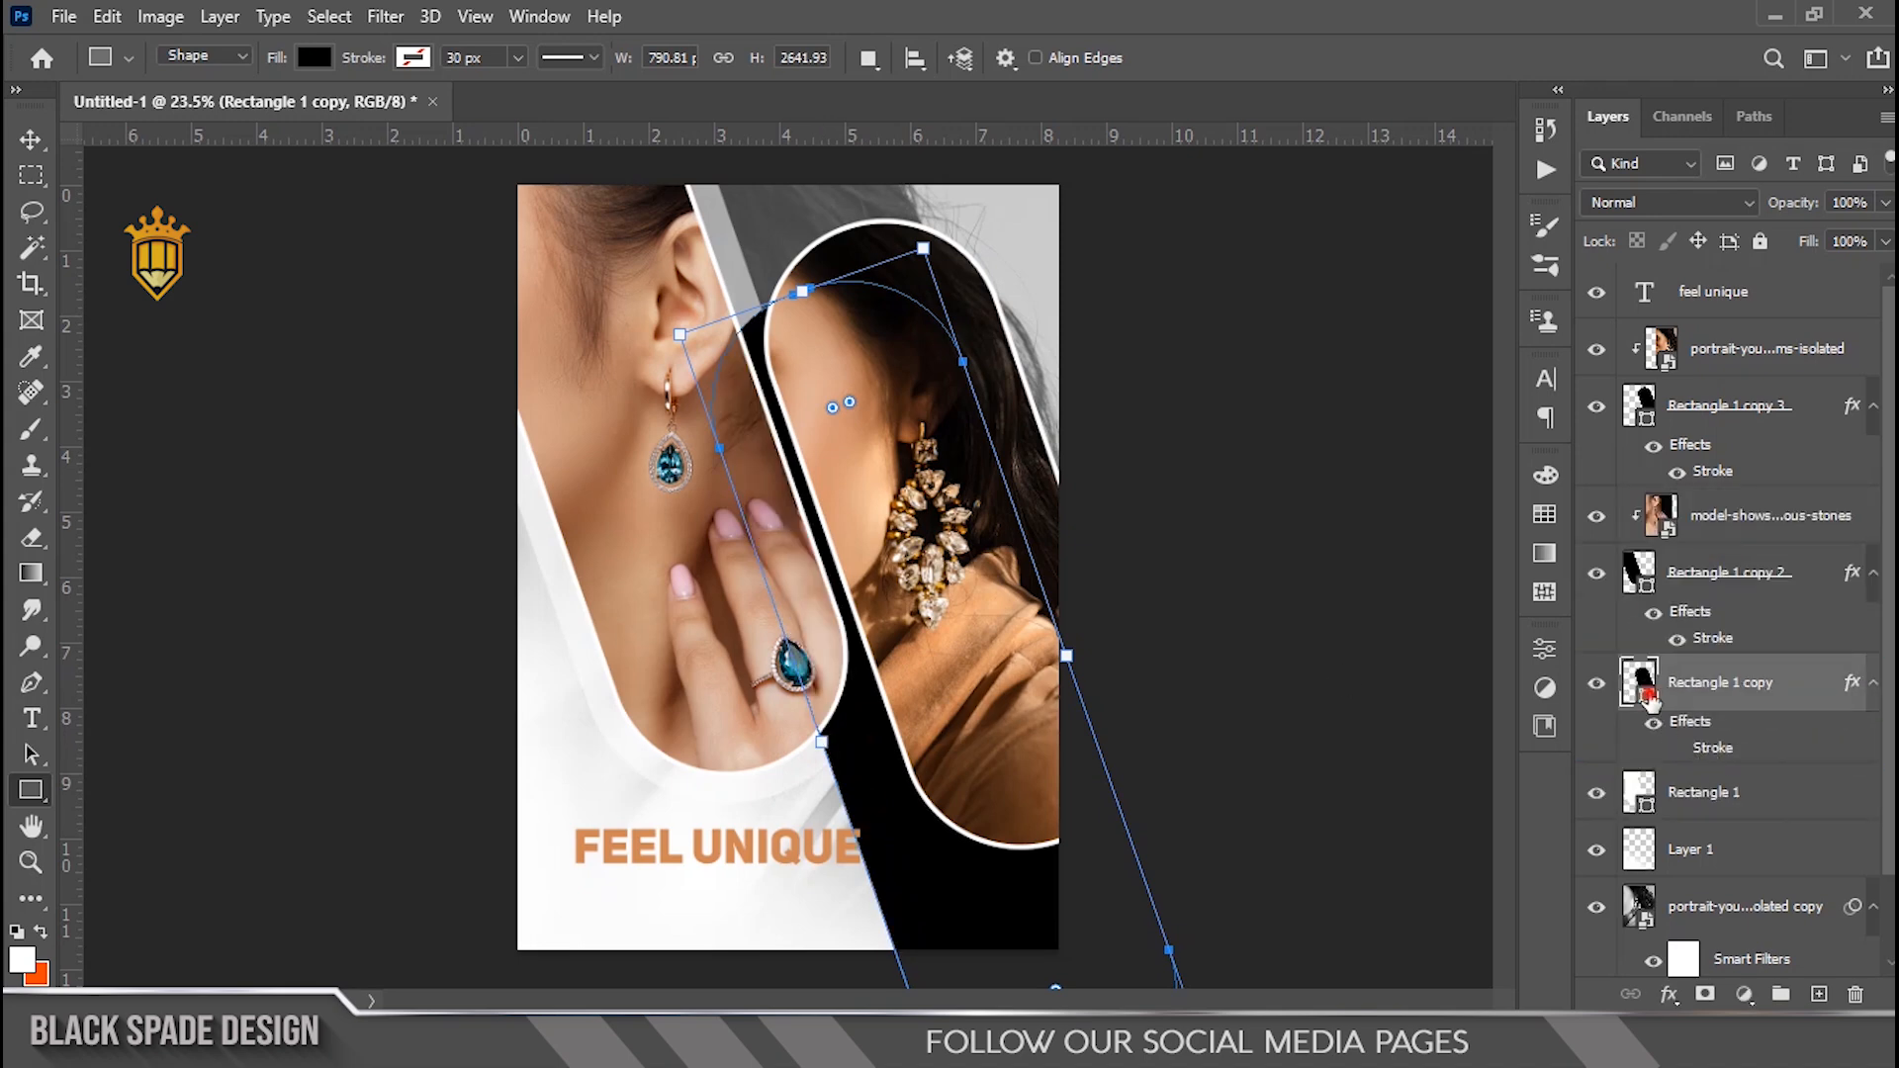
double_click(1648, 698)
left_click(720, 839)
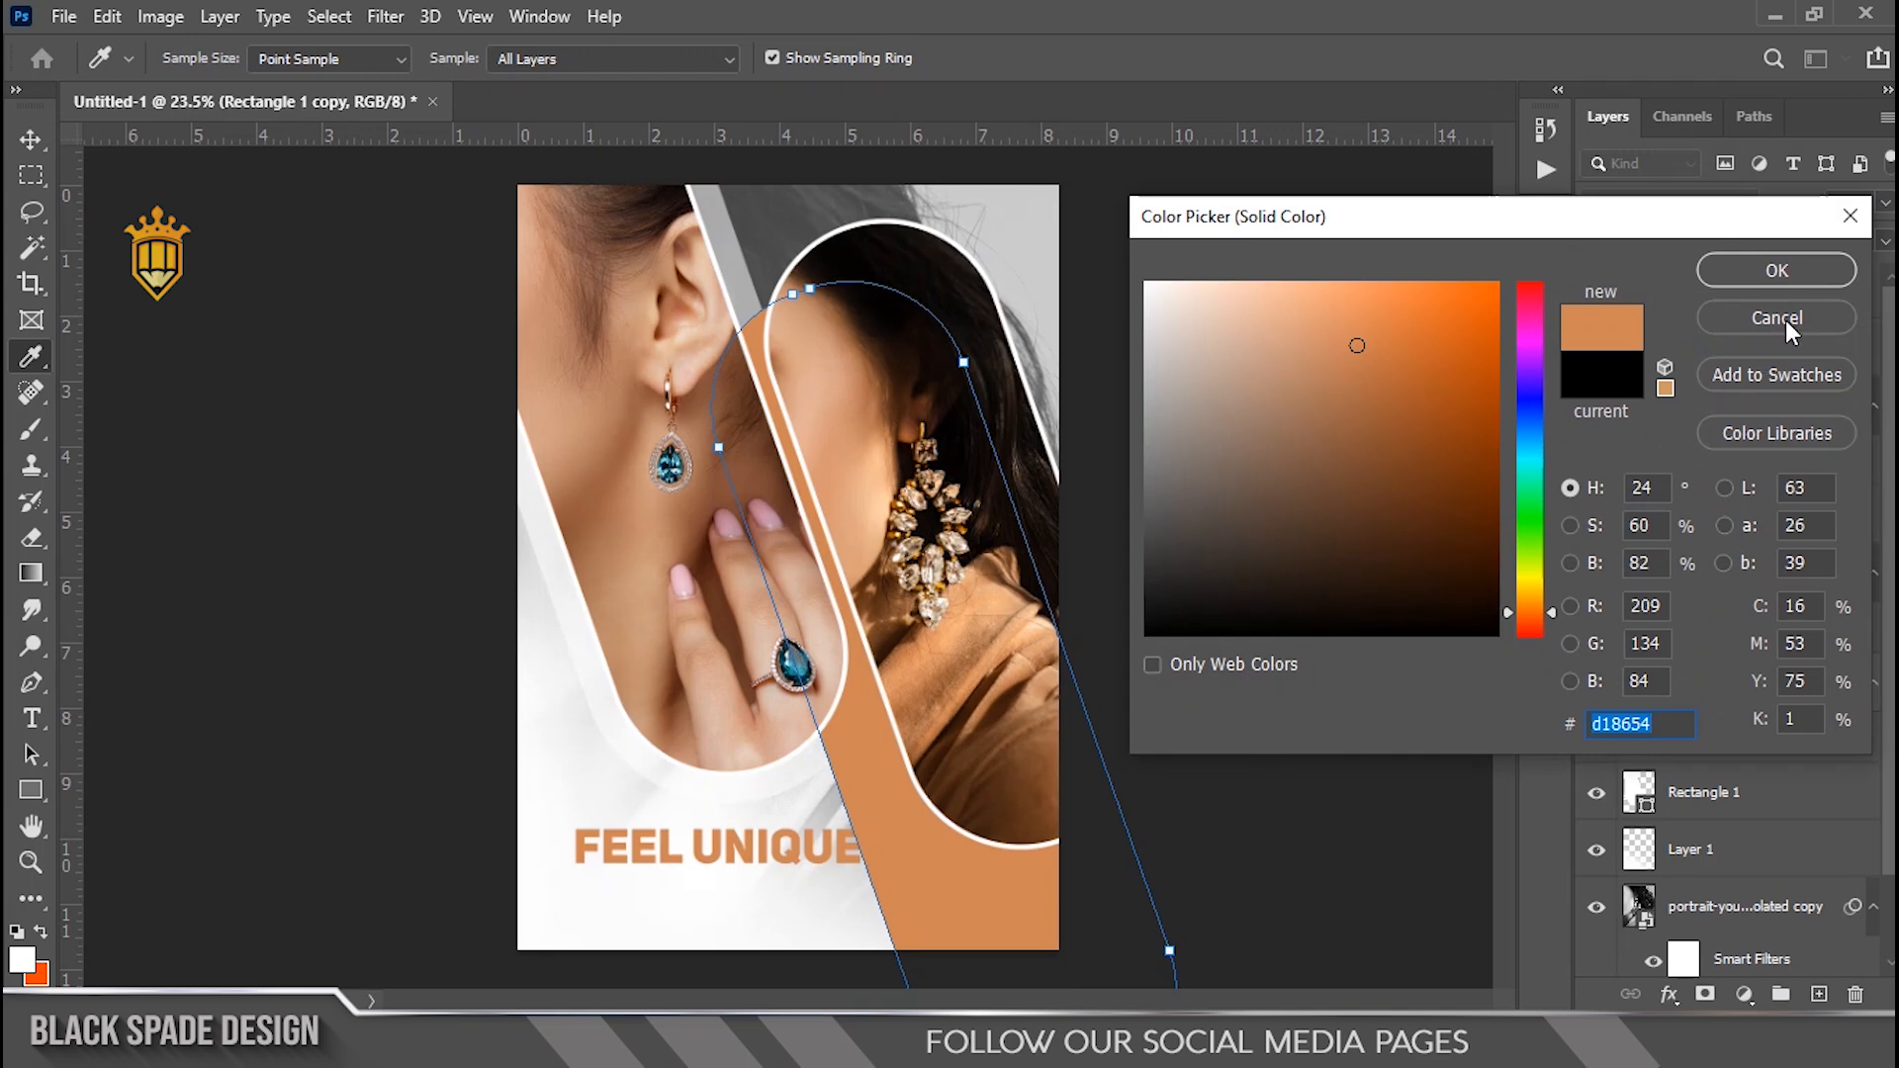
left_click(1777, 270)
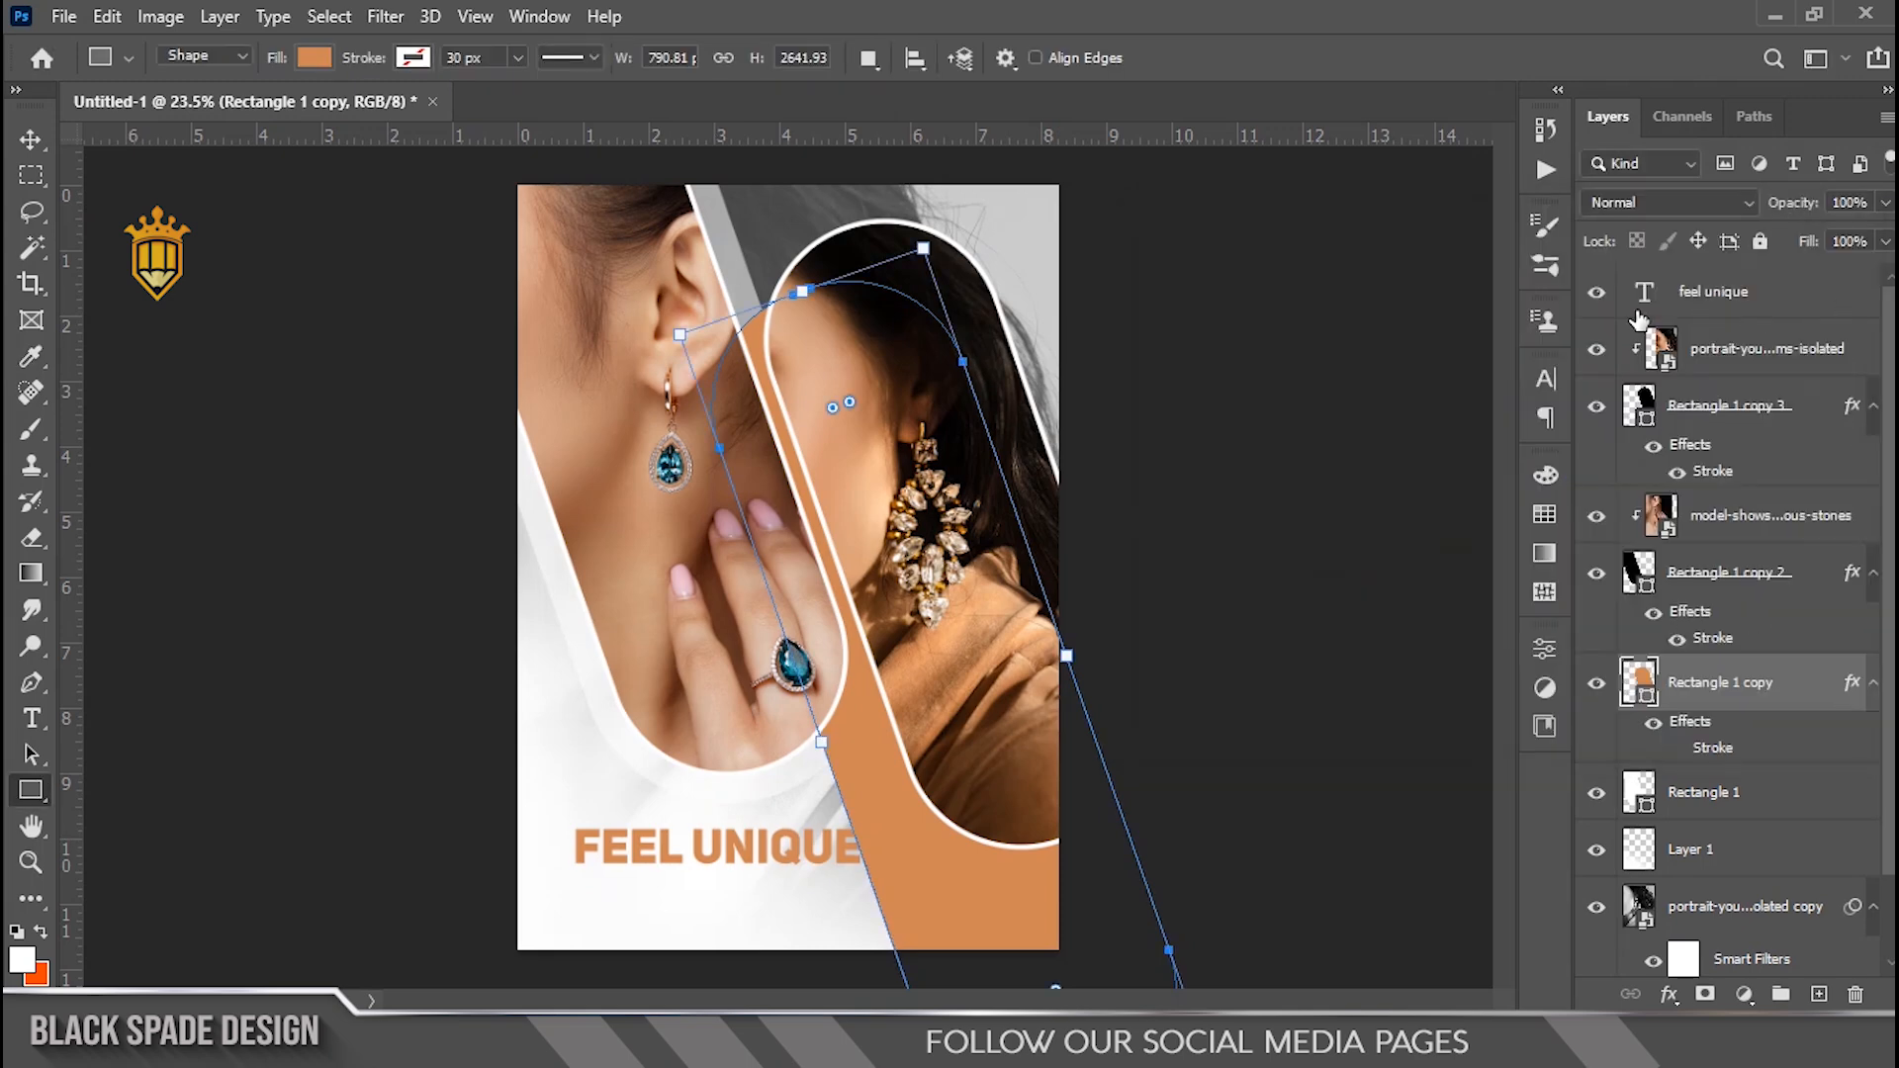
Set the orange-brown bar's blend mode to Multiply and lower its opacity to 65%
key("v")
left_click(1699, 204)
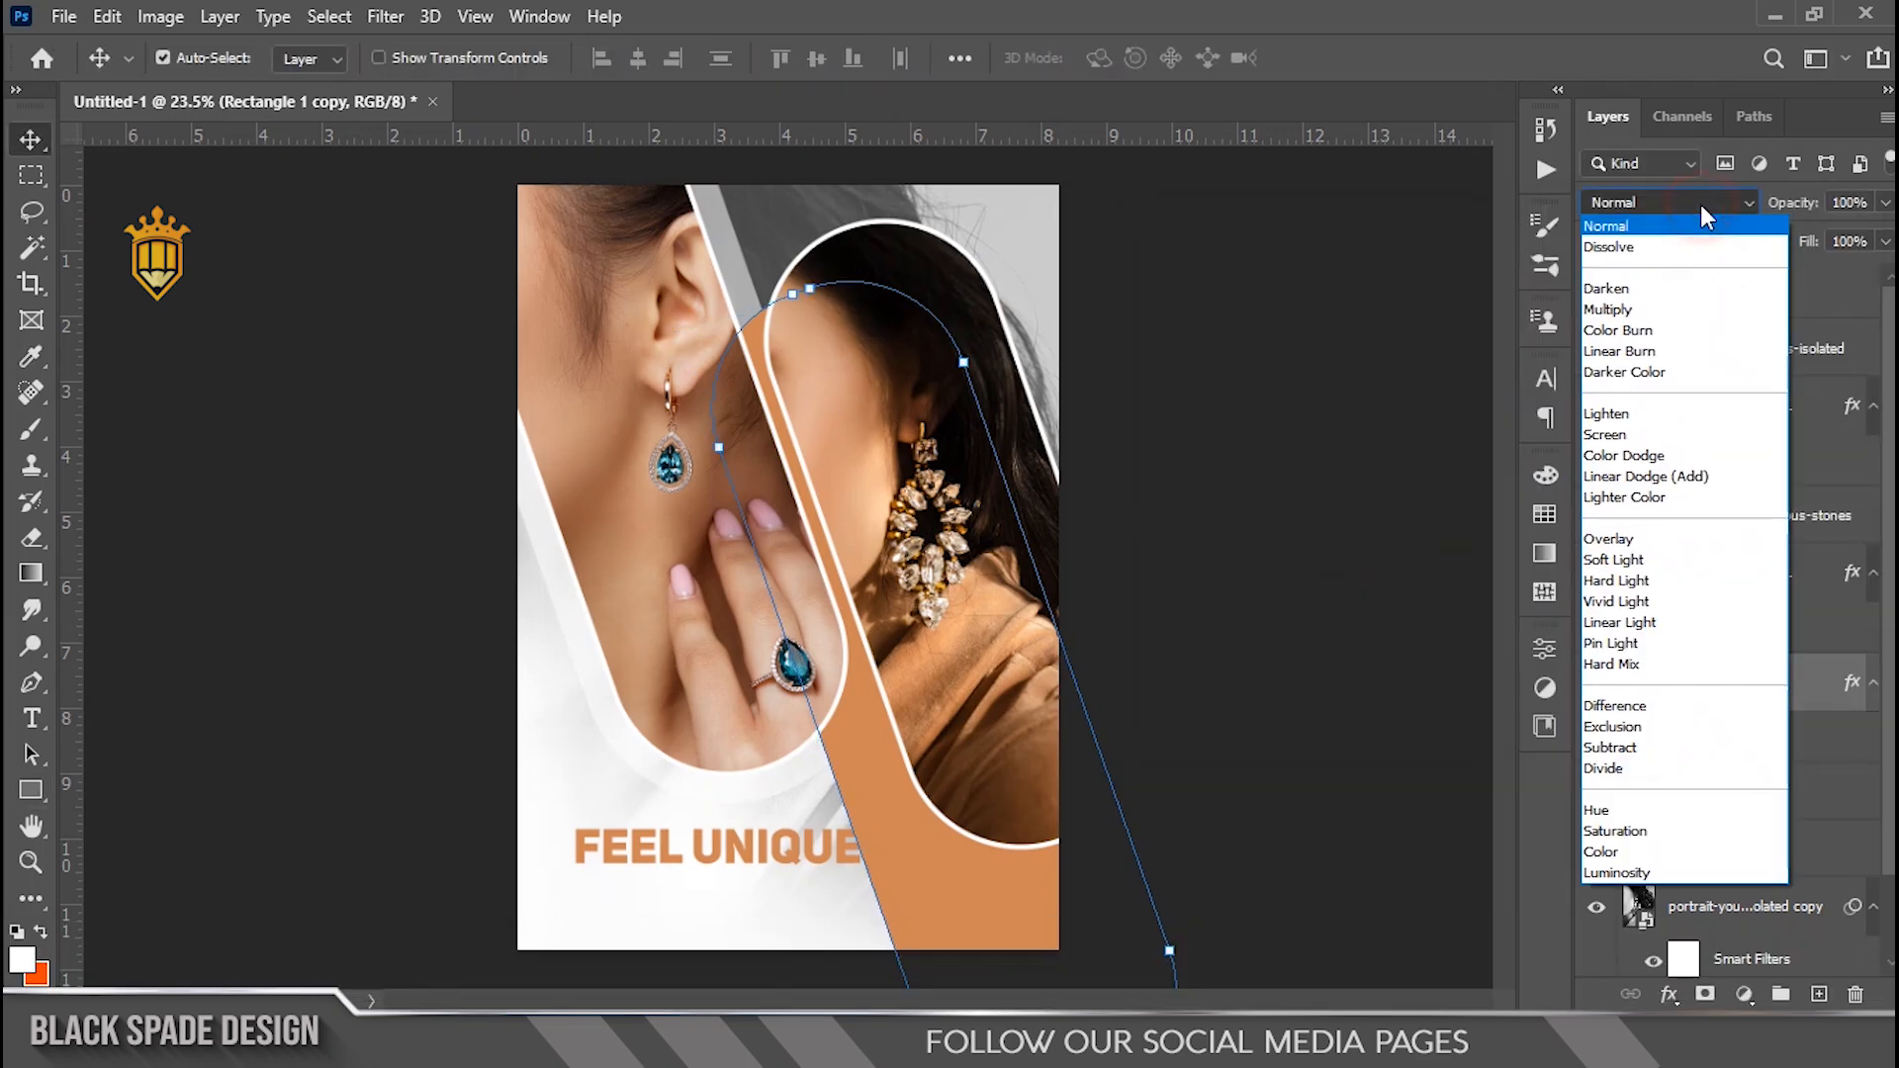
left_click(1624, 314)
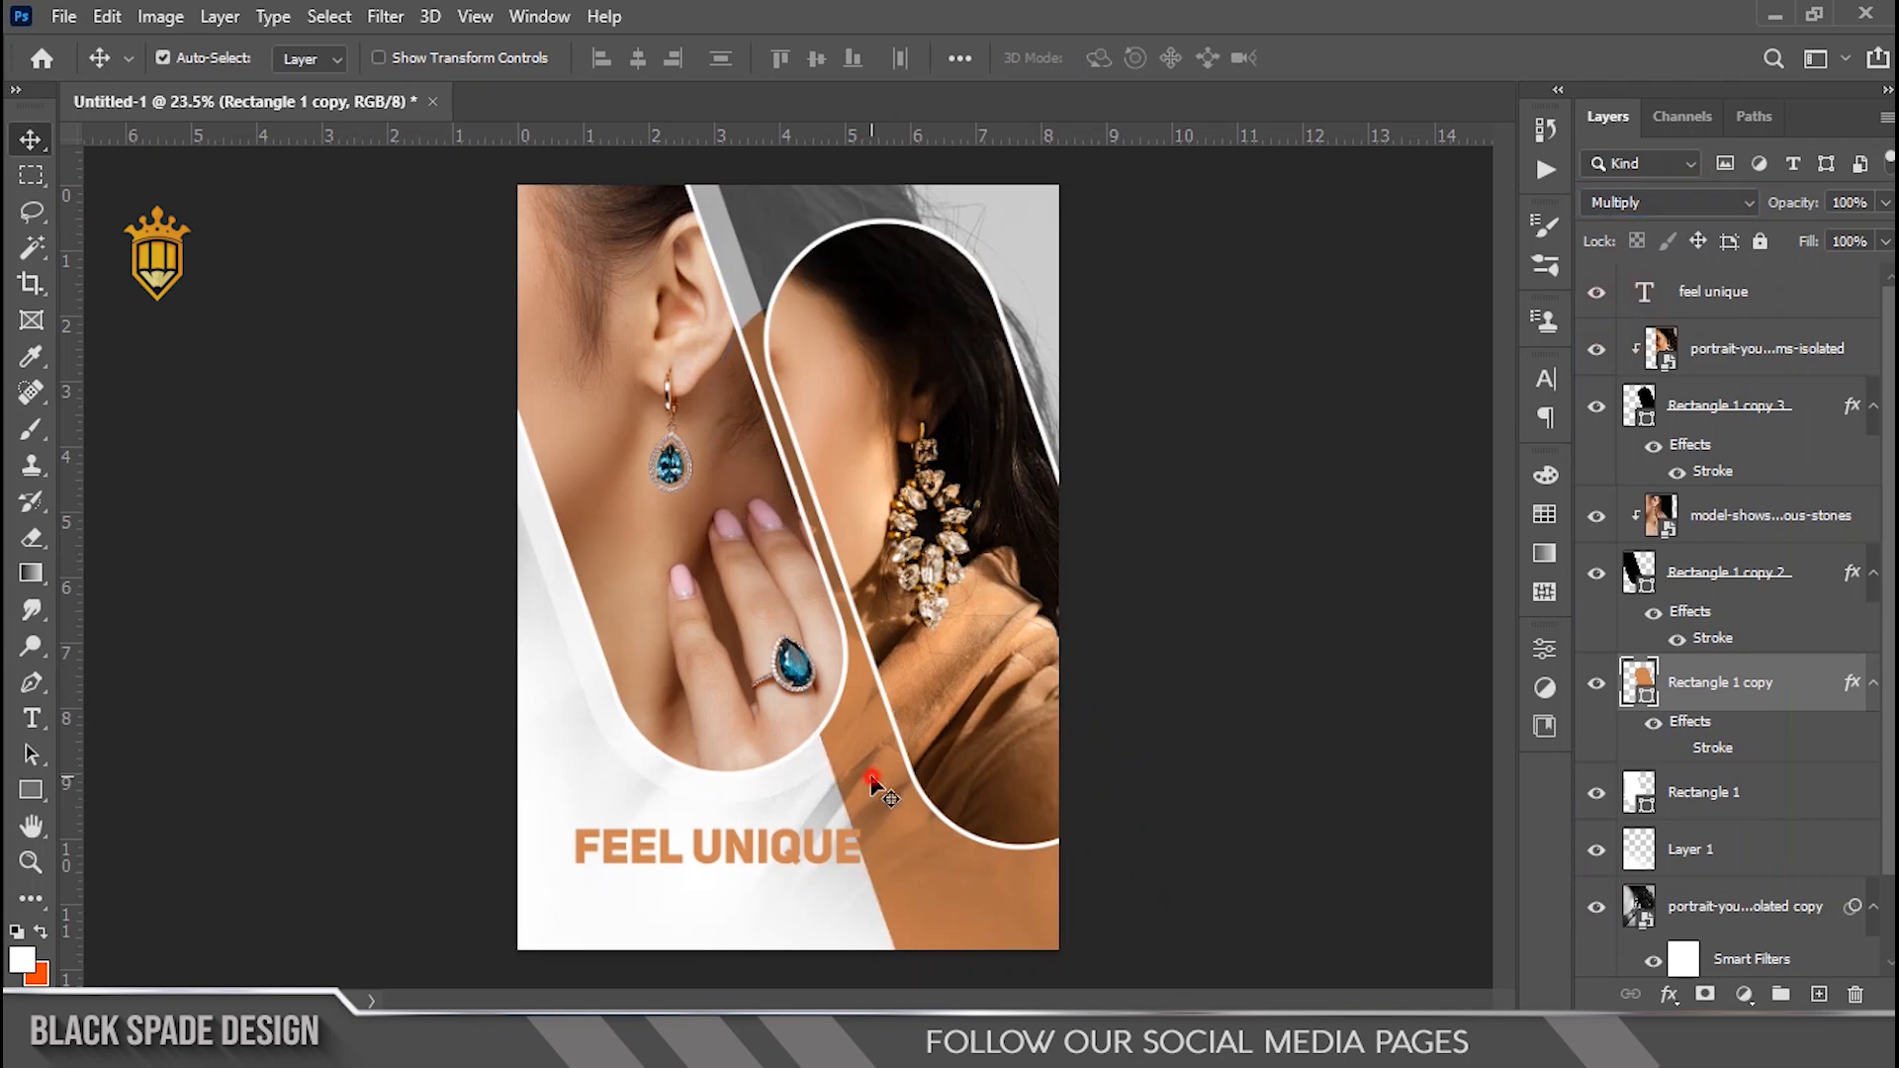
left_click(871, 779)
scroll(872, 811, "up", 8)
key("space")
left_click_drag(873, 805, 792, 522)
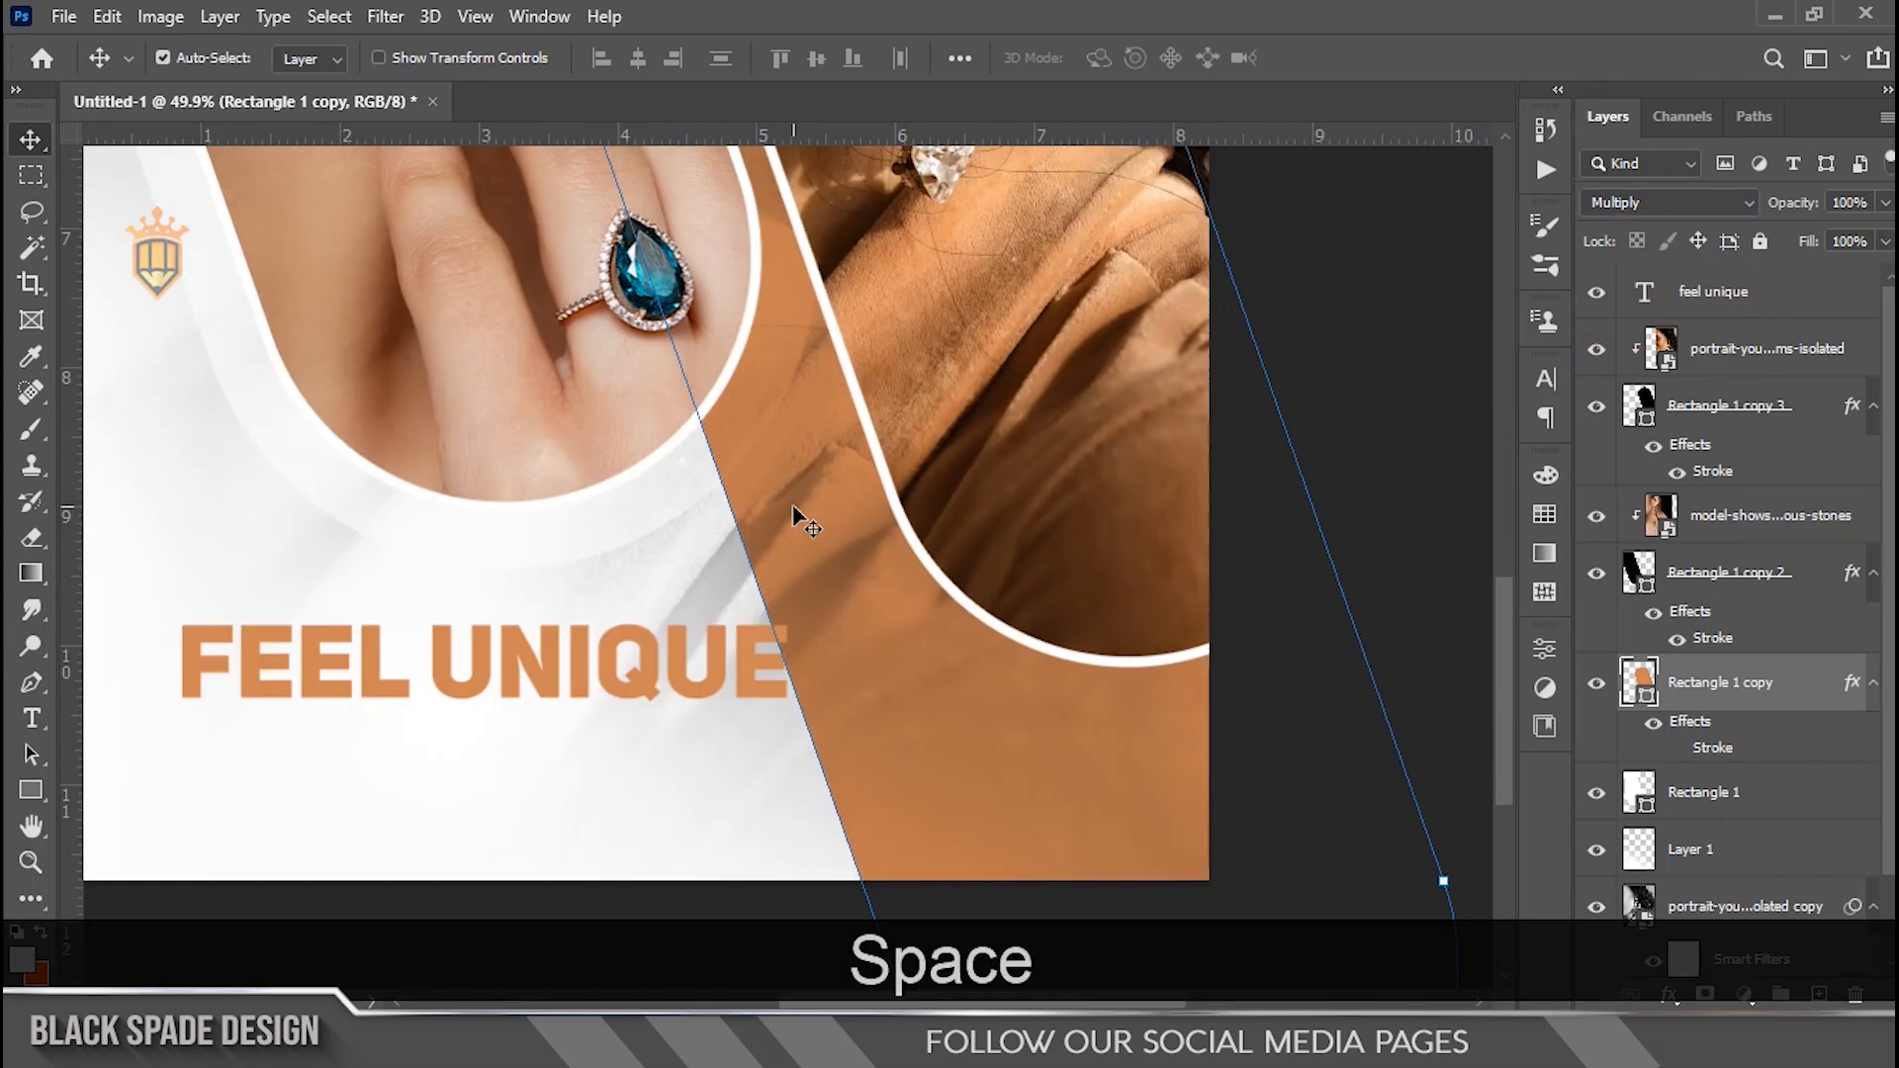
left_click_drag(1797, 216, 1752, 203)
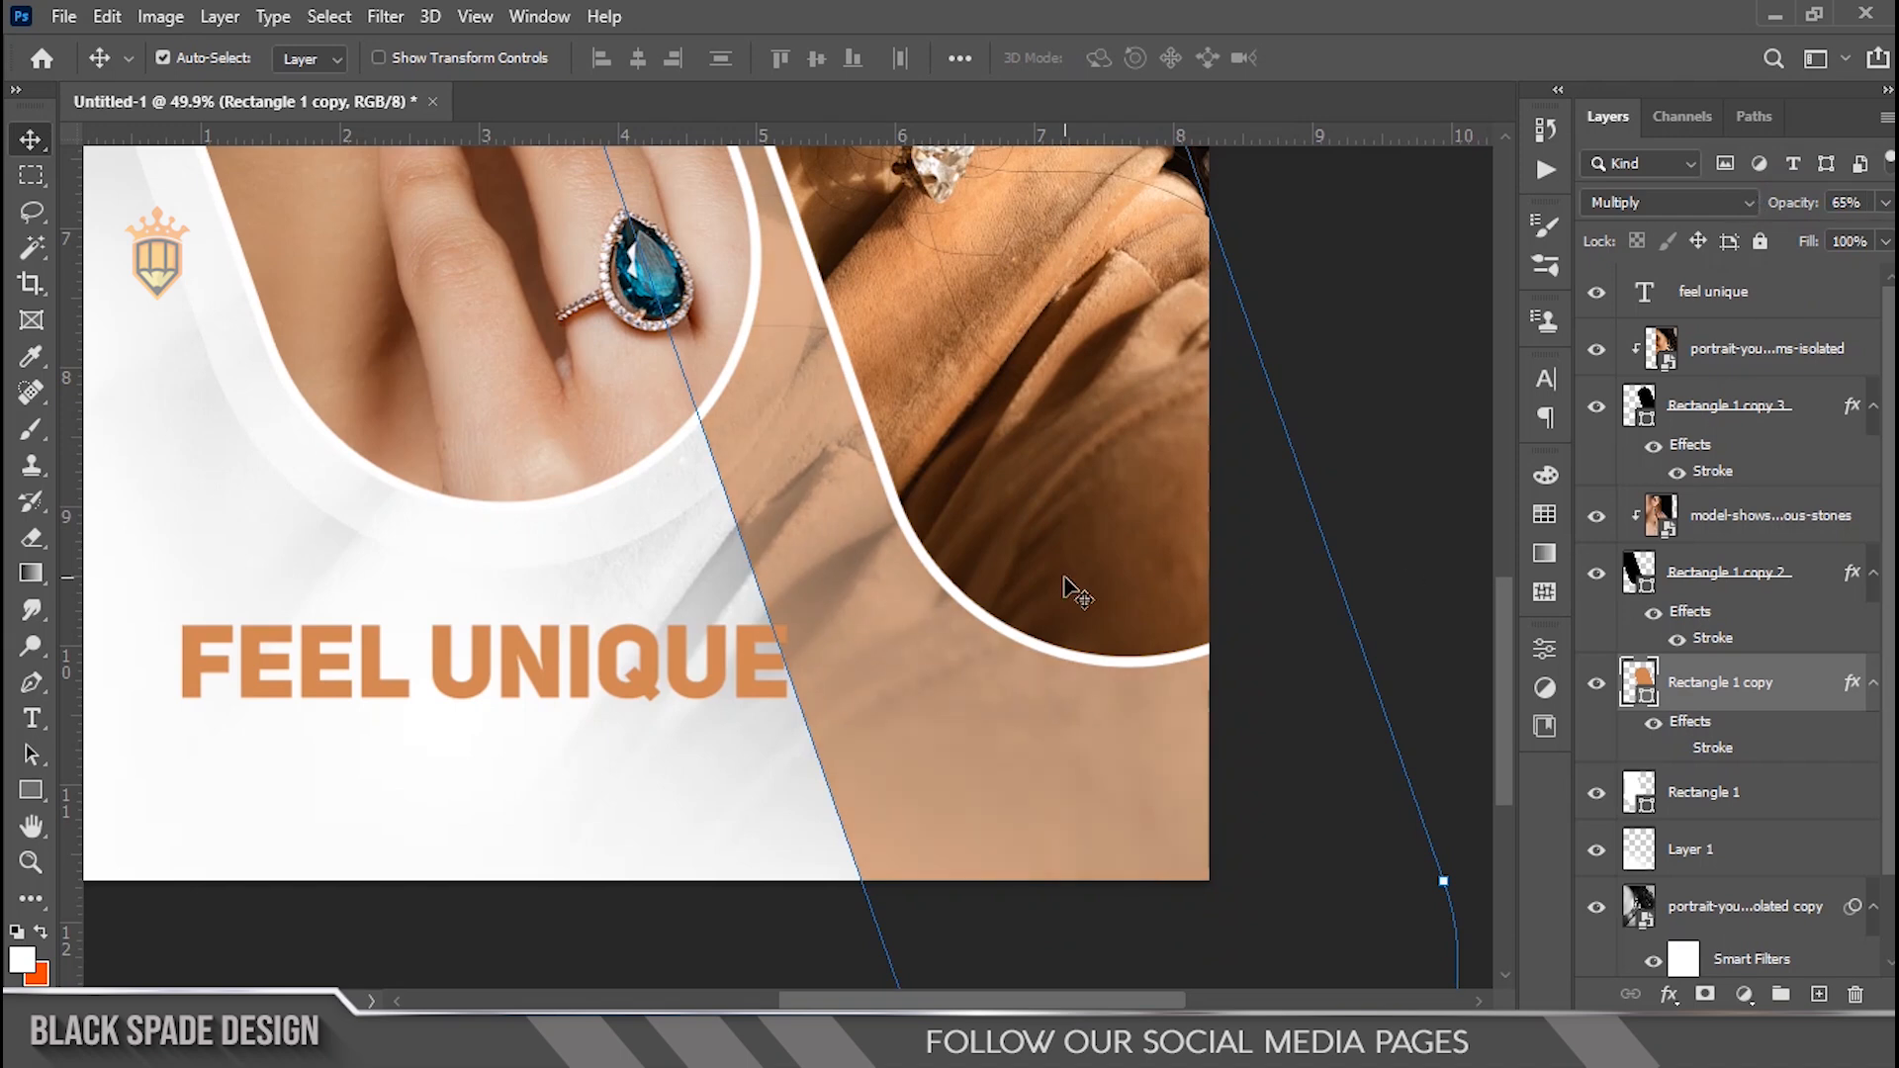
Scale the "FEEL UNIQUE" headline down slightly so its last letter clears the orange-brown bar
scroll(1073, 593, "down", 3)
scroll(971, 666, "up", 5)
key("space")
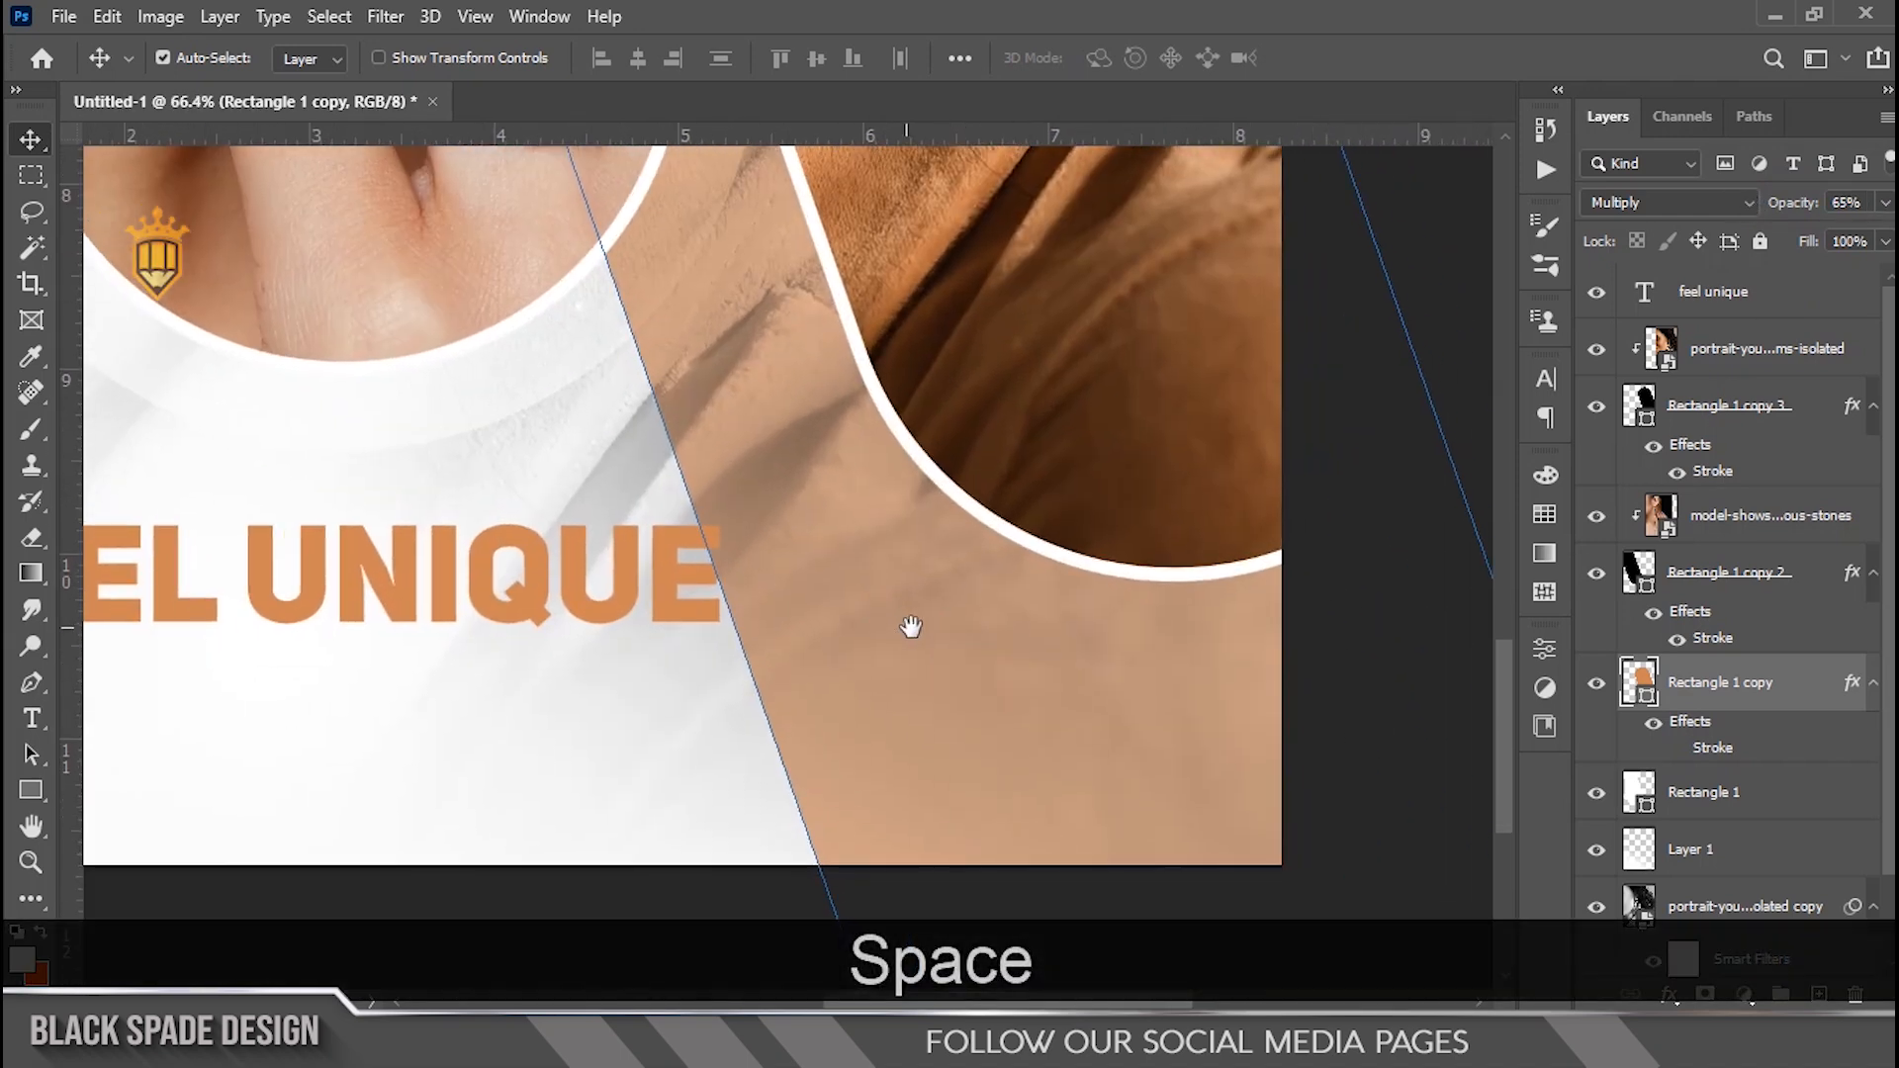
left_click(1749, 306)
scroll(593, 602, "down", 3)
key("space")
left_click_drag(424, 623, 727, 579)
key("ctrl+t")
left_click_drag(985, 516, 974, 511)
key("Return")
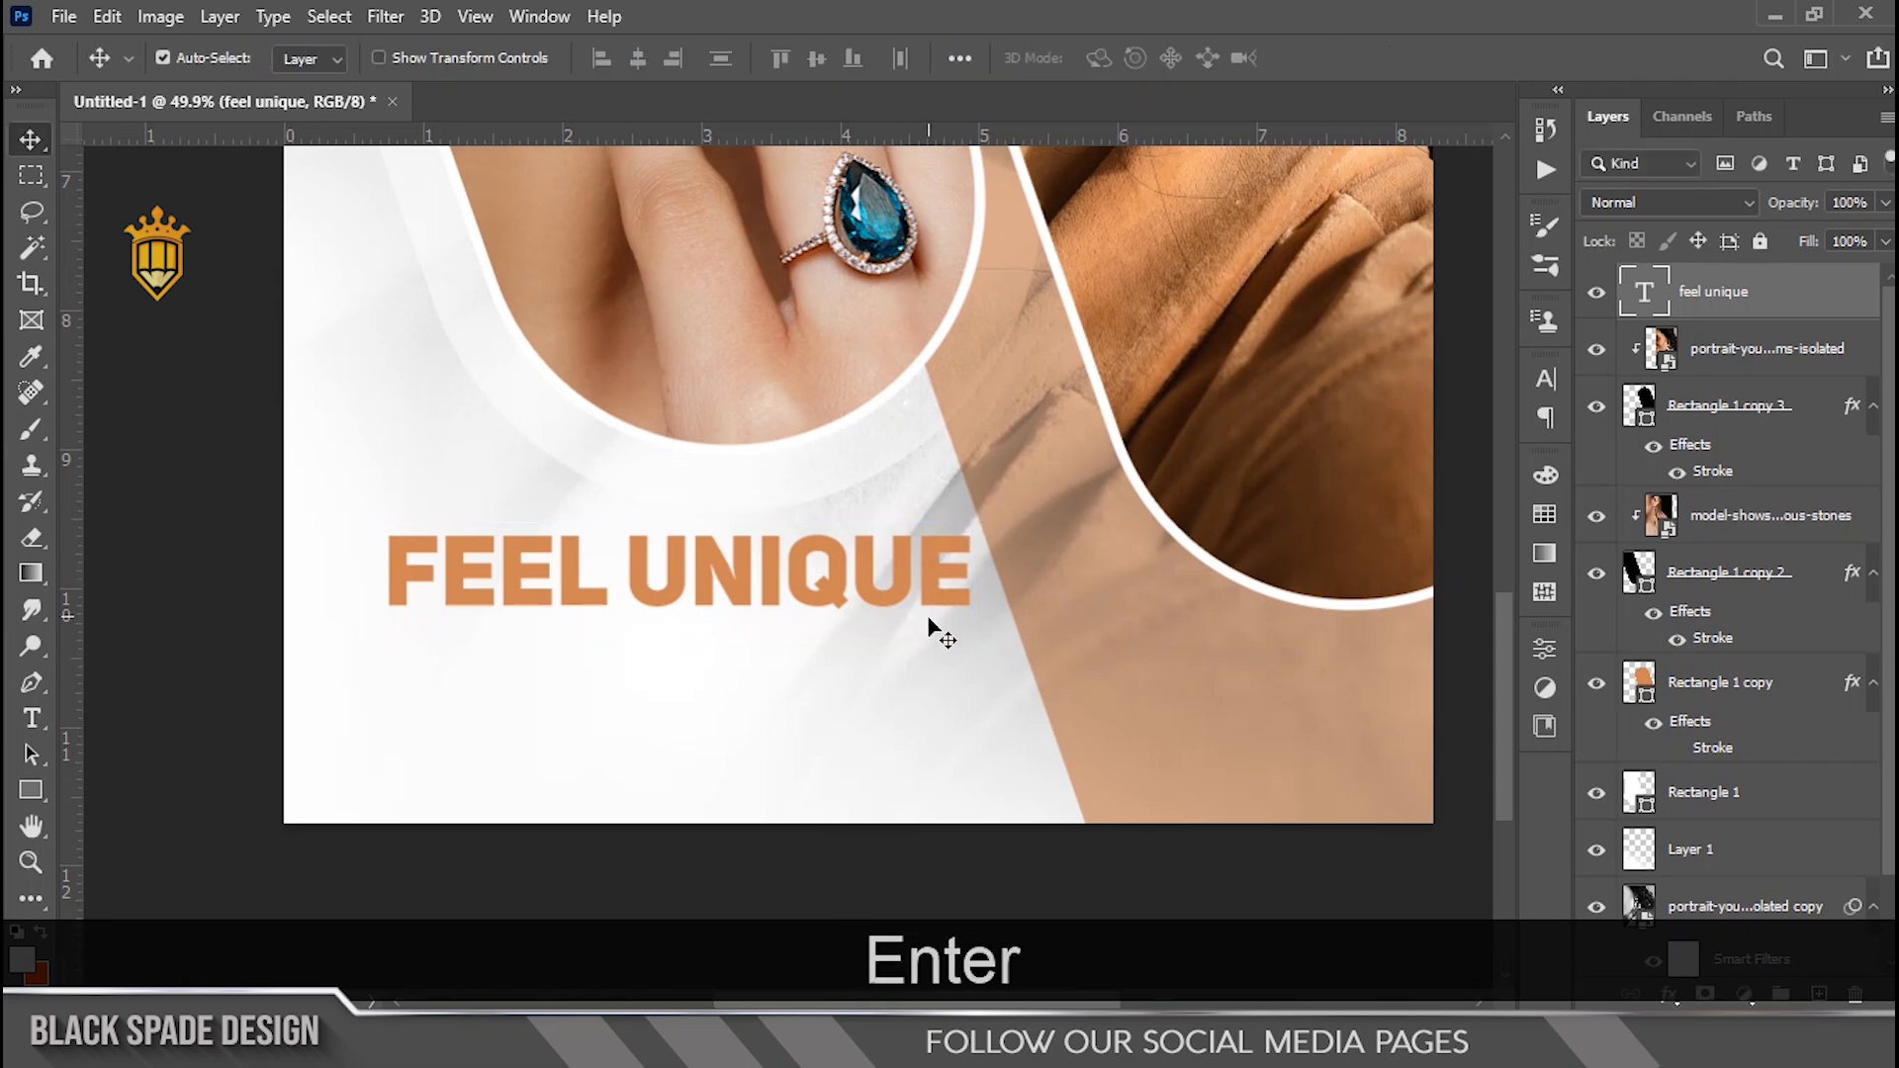
Duplicate the "FEEL UNIQUE" headline directly below itself, set the copy to 18 pt and retype it as "OFFER VALID FROM THIS MONTH"
scroll(932, 625, "up", 1)
scroll(928, 616, "up", 2)
left_click_drag(699, 602, 922, 619)
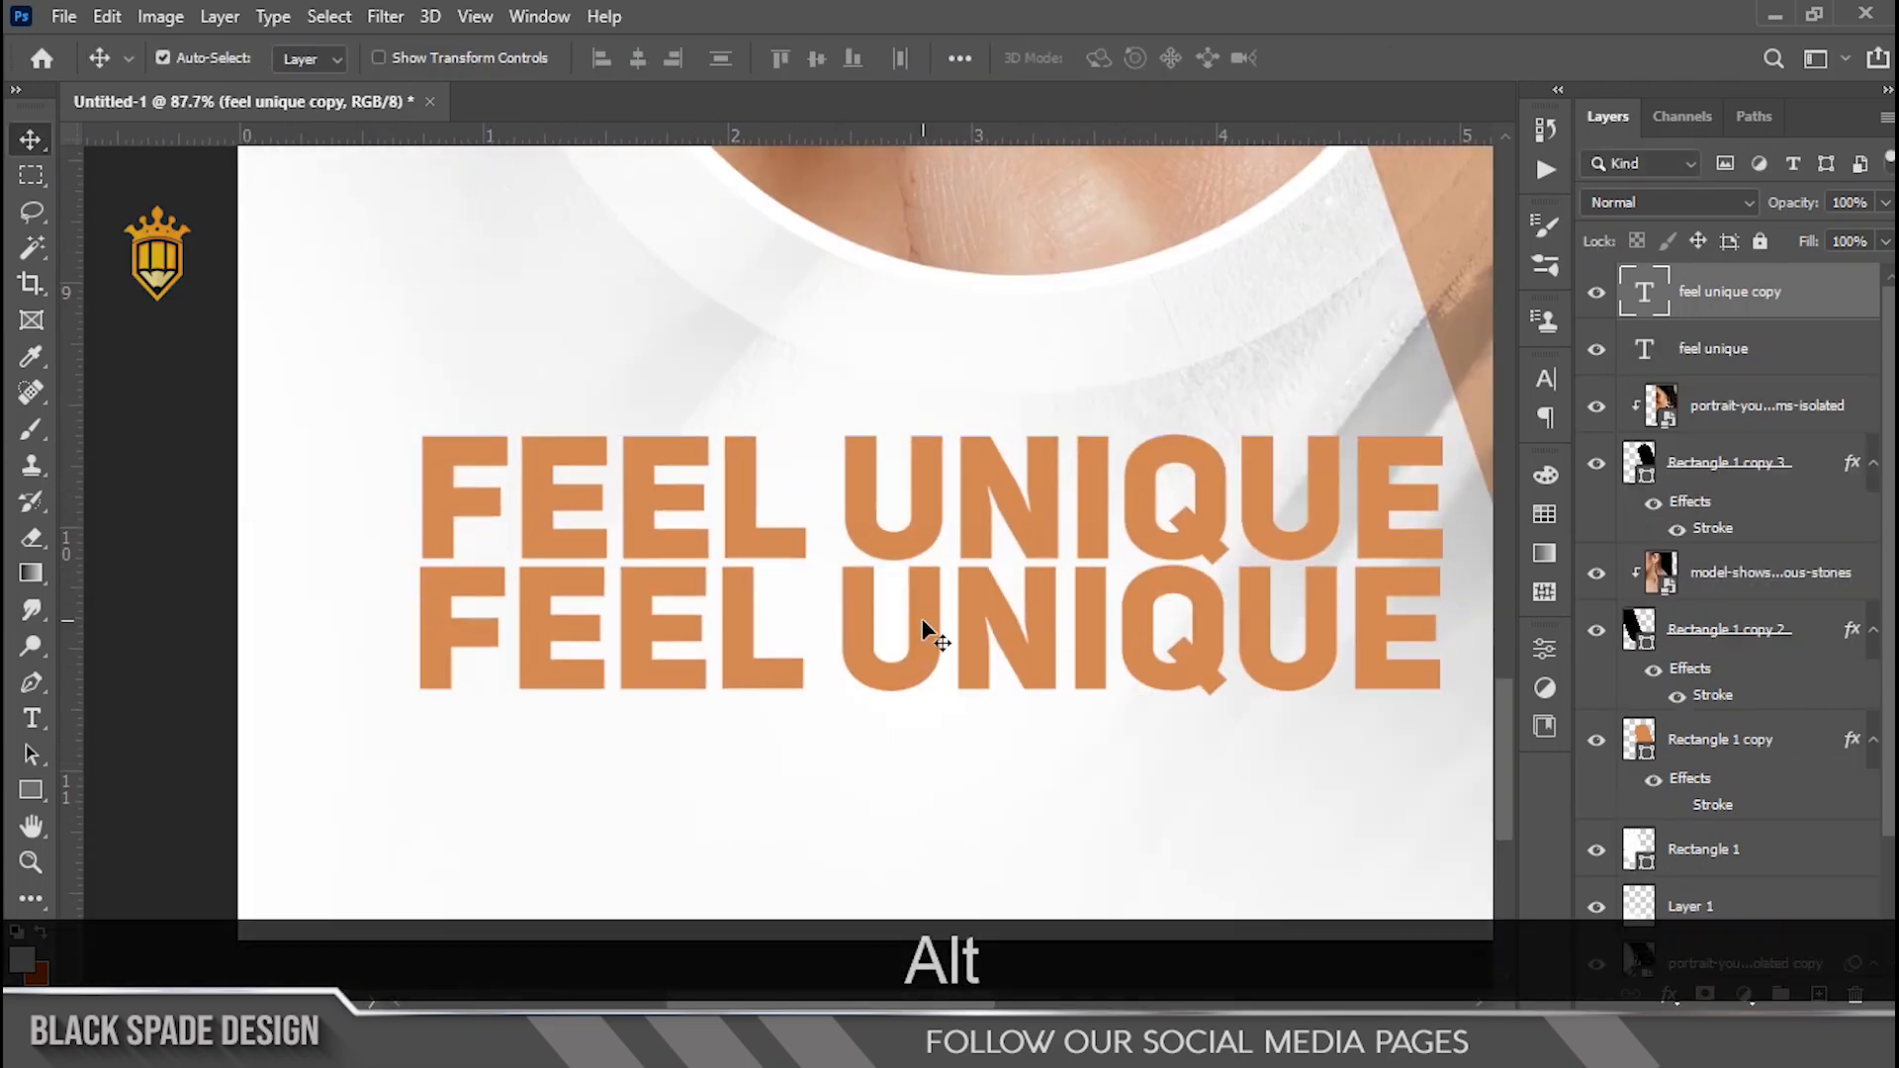
key("t")
left_click(922, 630)
key("ctrl+a")
left_click_drag(653, 57, 607, 58)
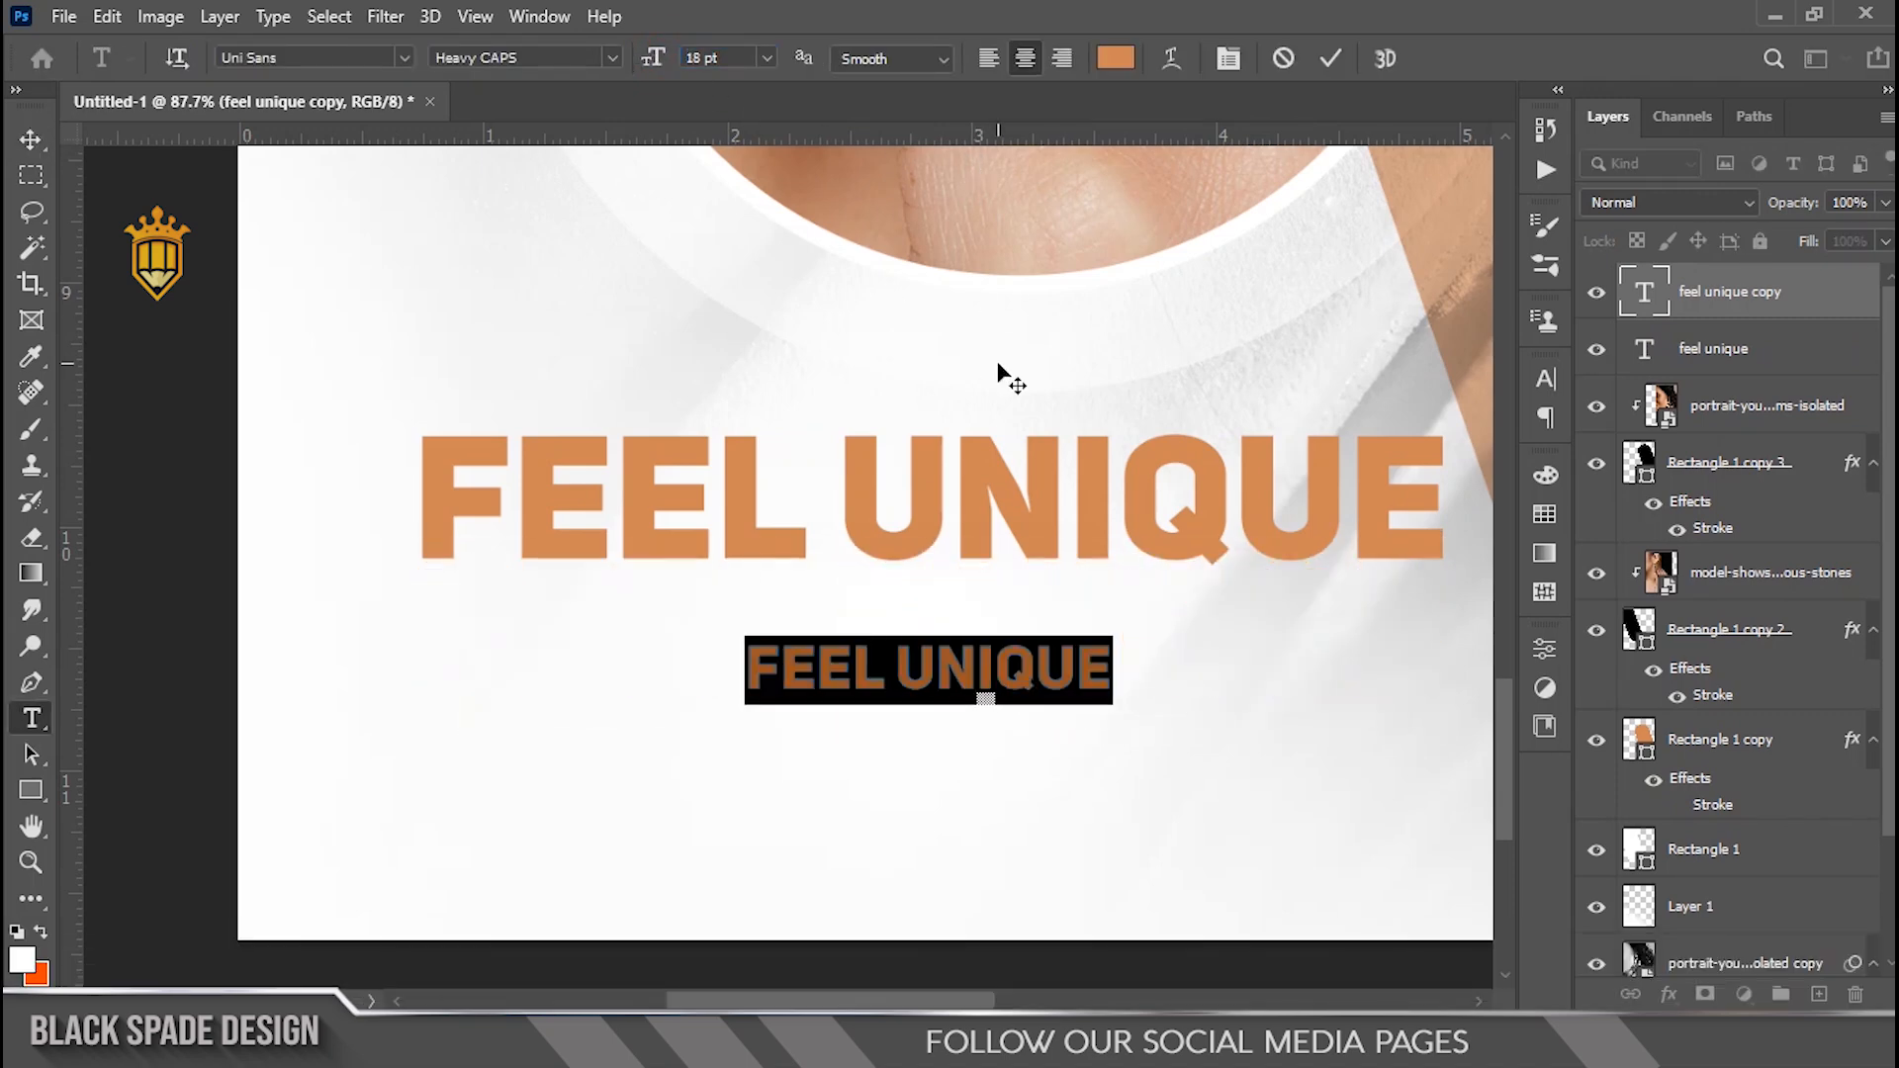
type("OFFER VALID FROM THIS MONTH")
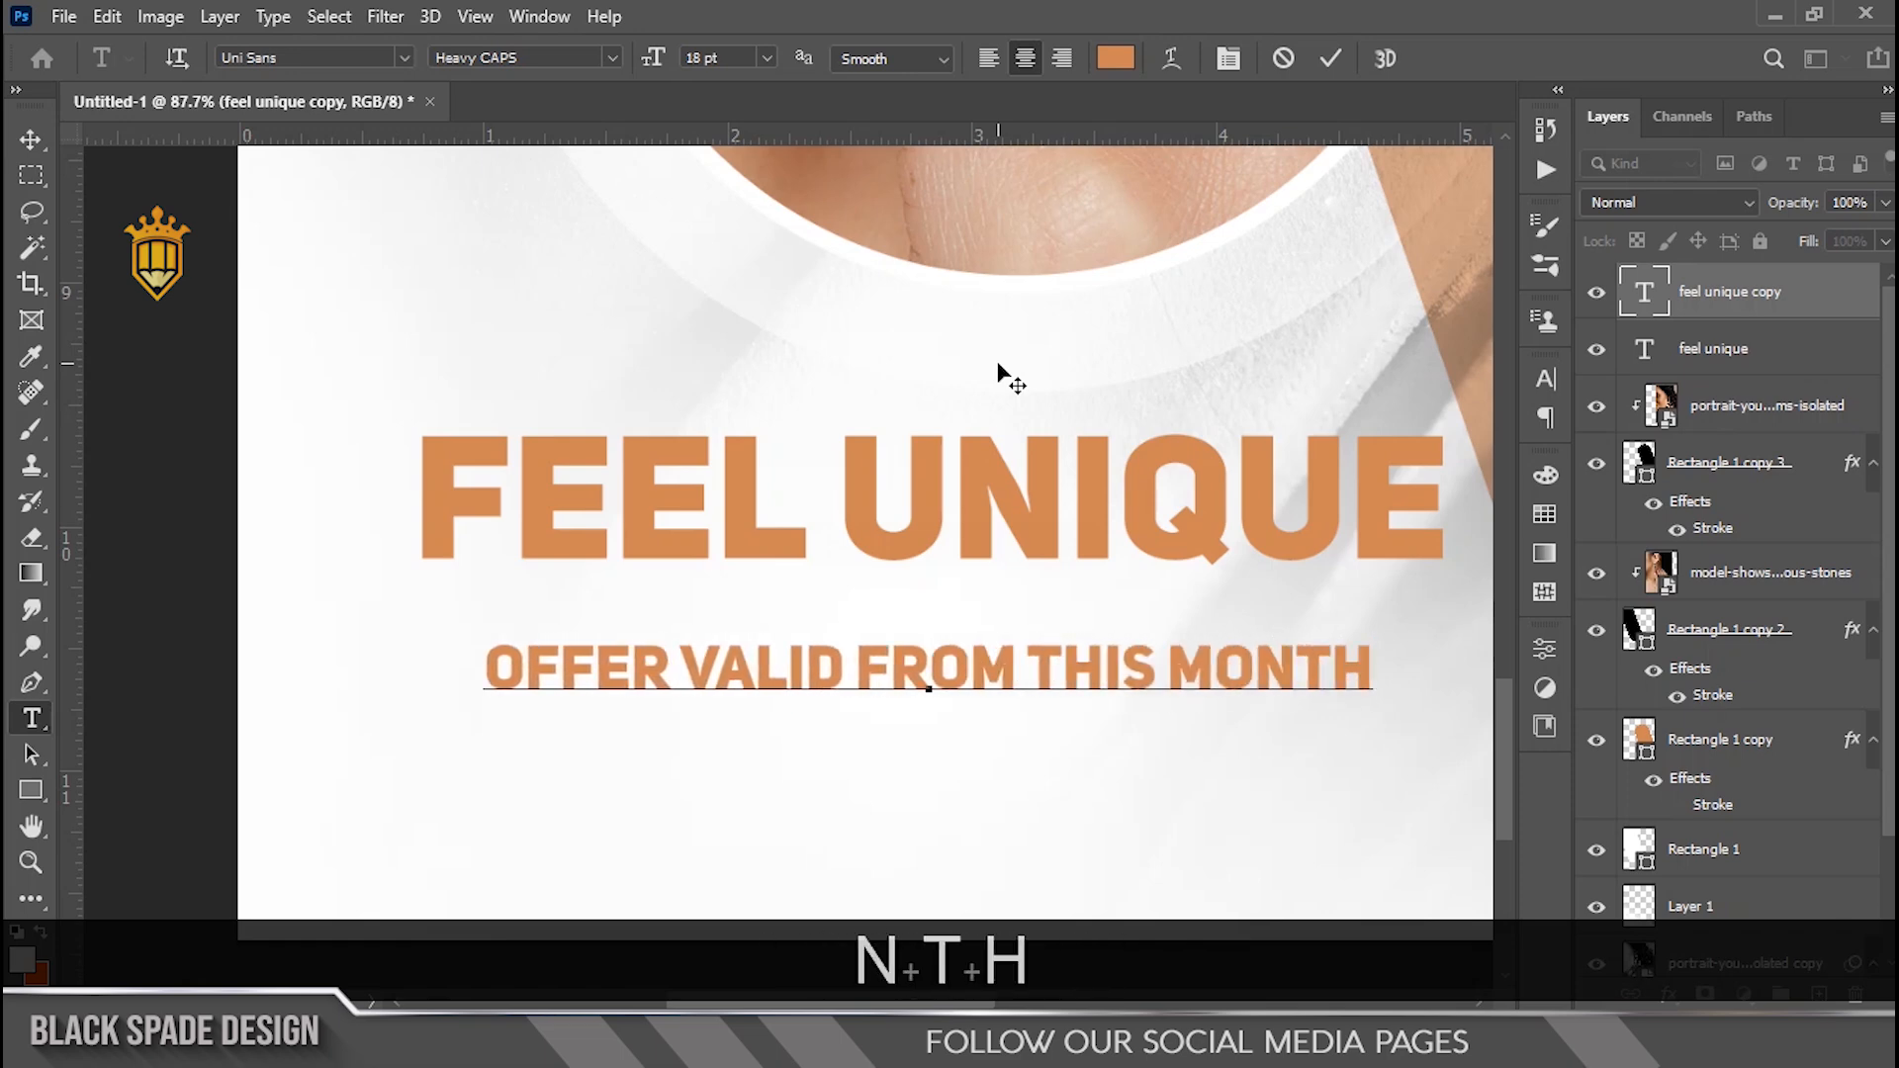
Set the offer line's font to Gadugi Regular at 12 pt and colour it near-black
key("ctrl+a")
left_click(1227, 57)
left_click(1378, 419)
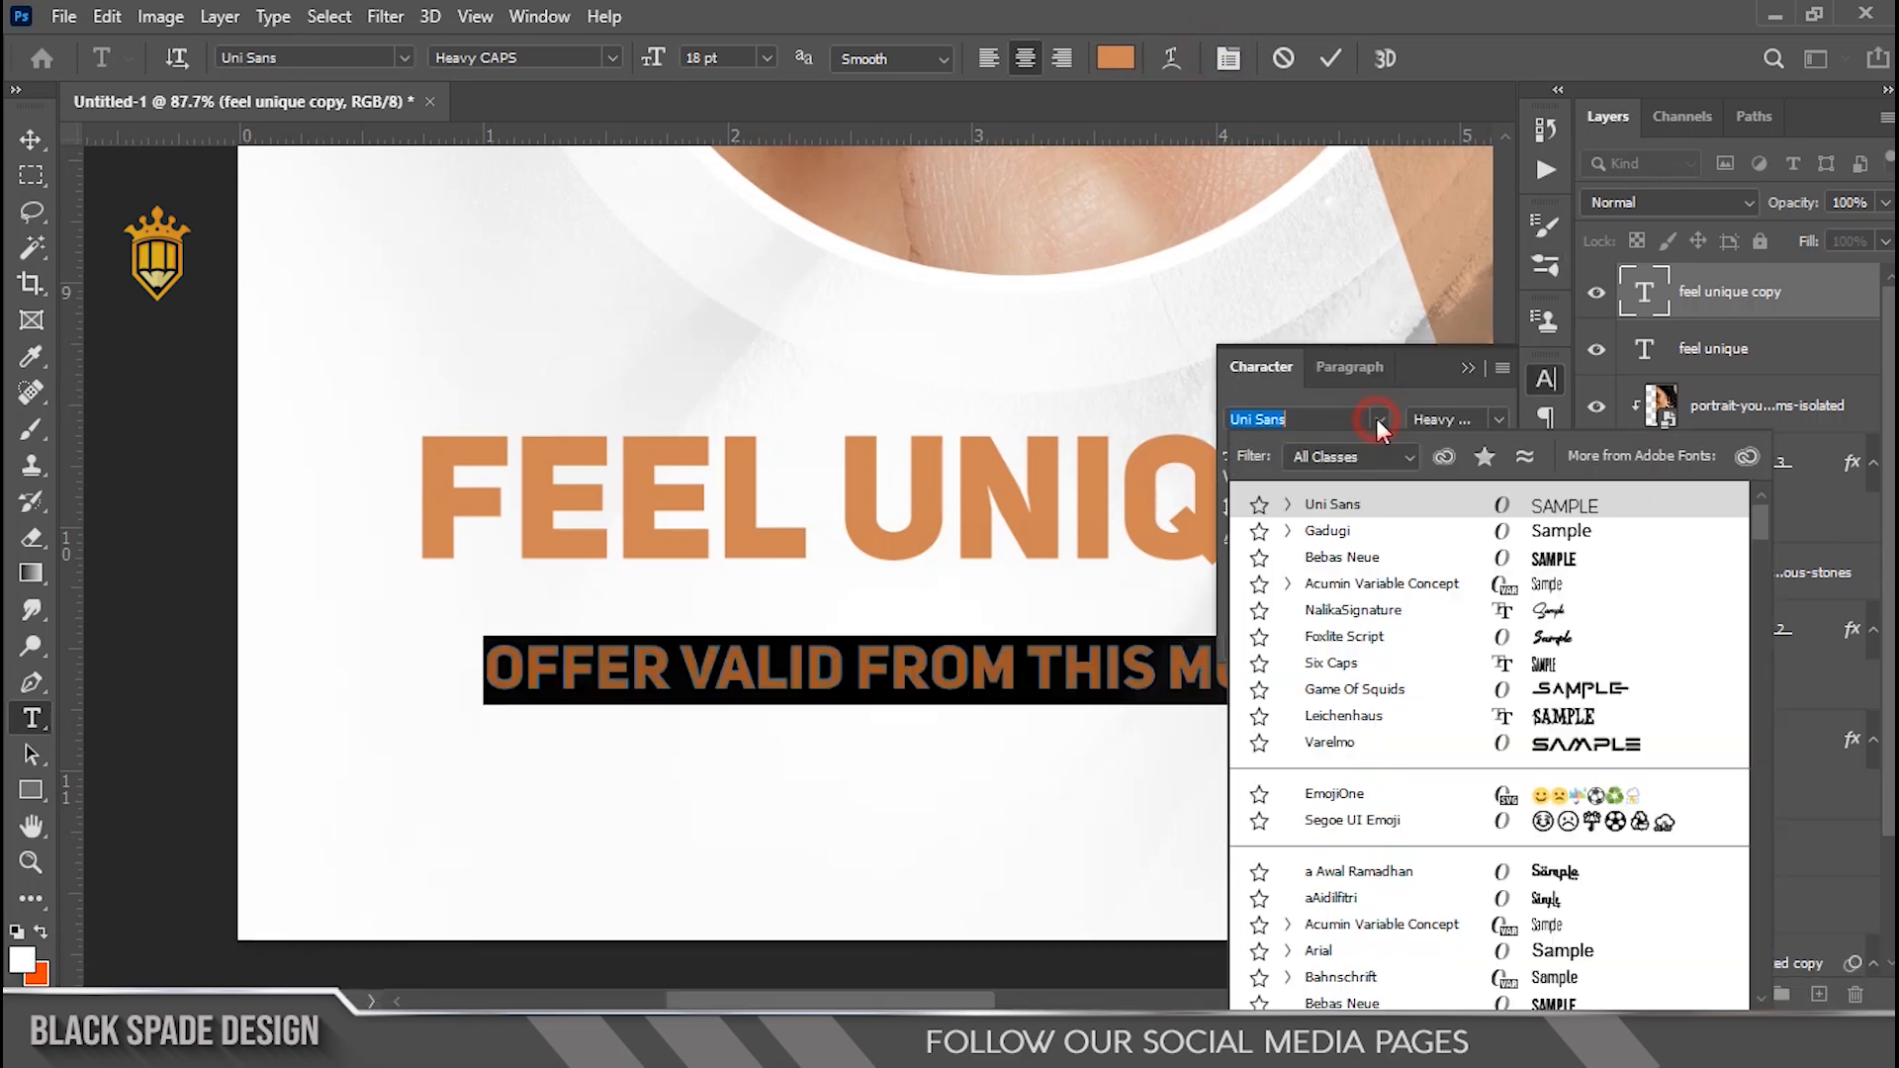
left_click(1375, 531)
left_click(1455, 544)
left_click(1146, 608)
left_click(1778, 271)
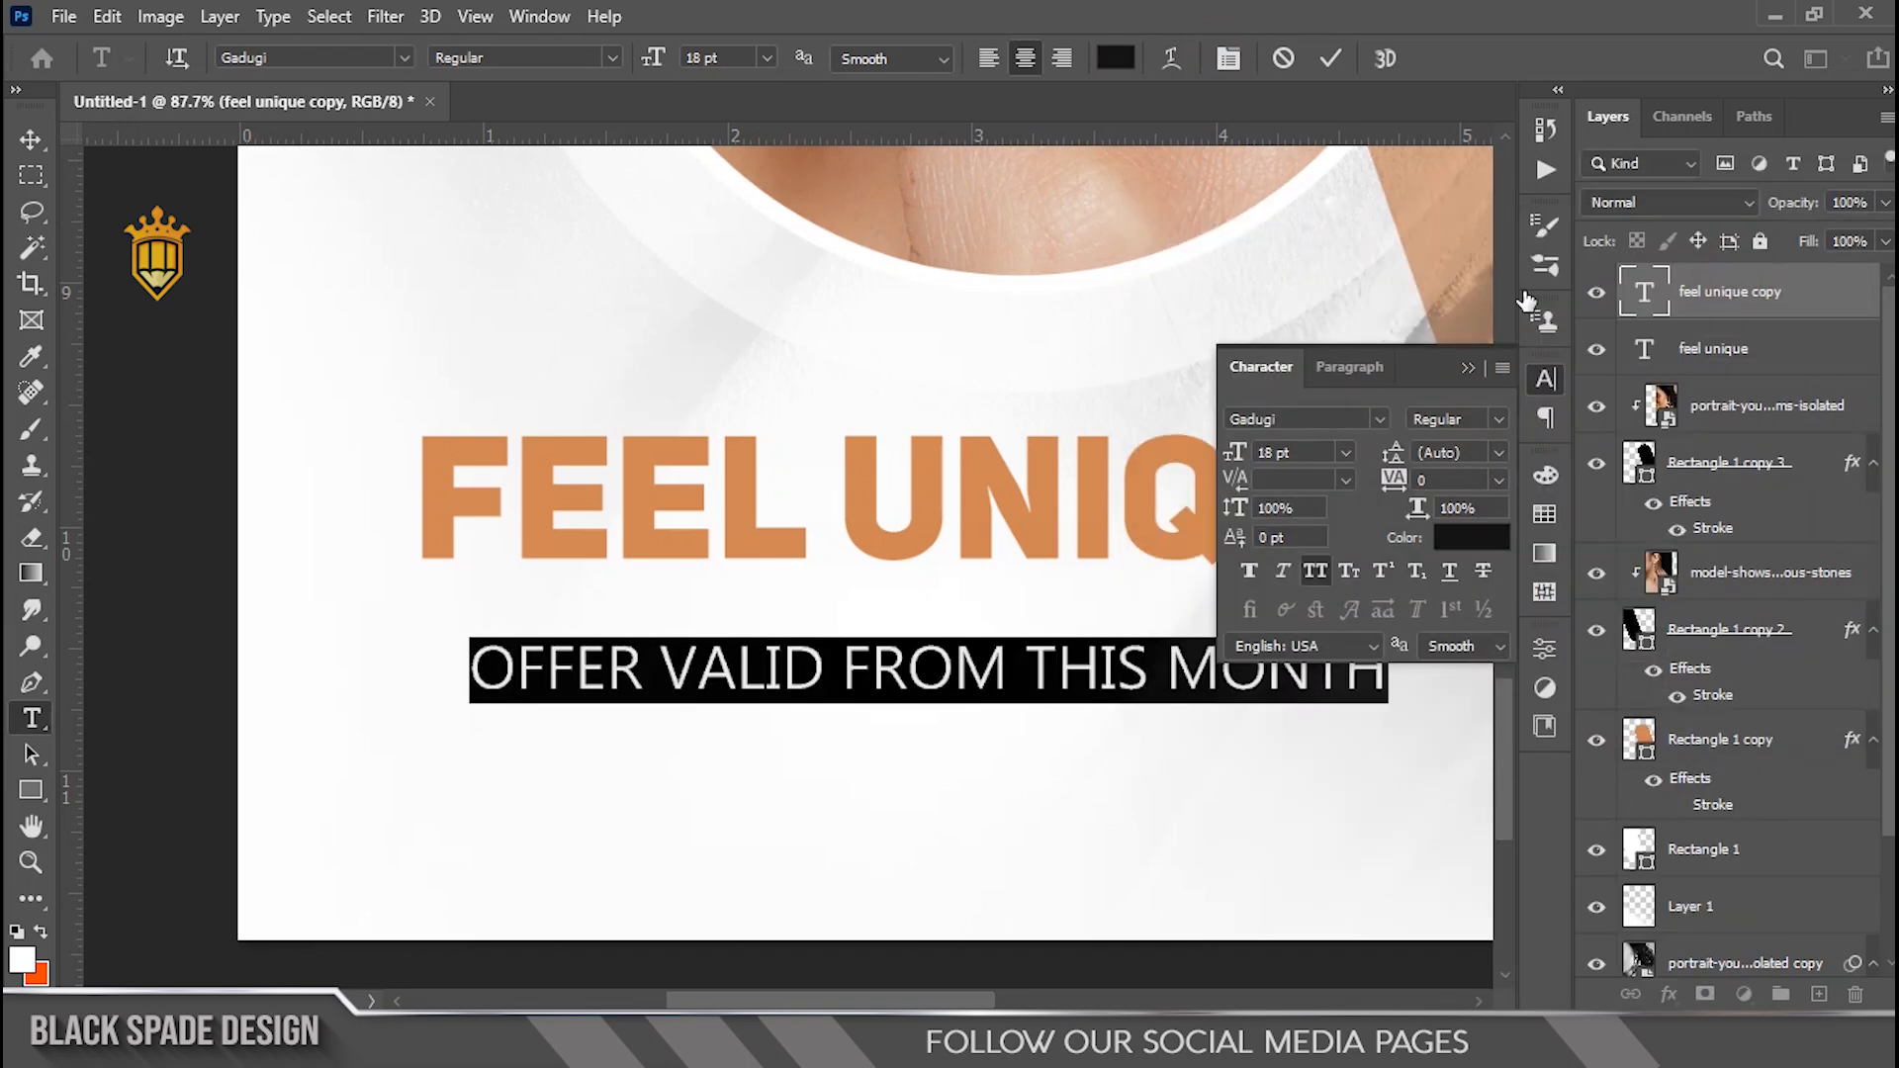
left_click_drag(1235, 457, 1220, 455)
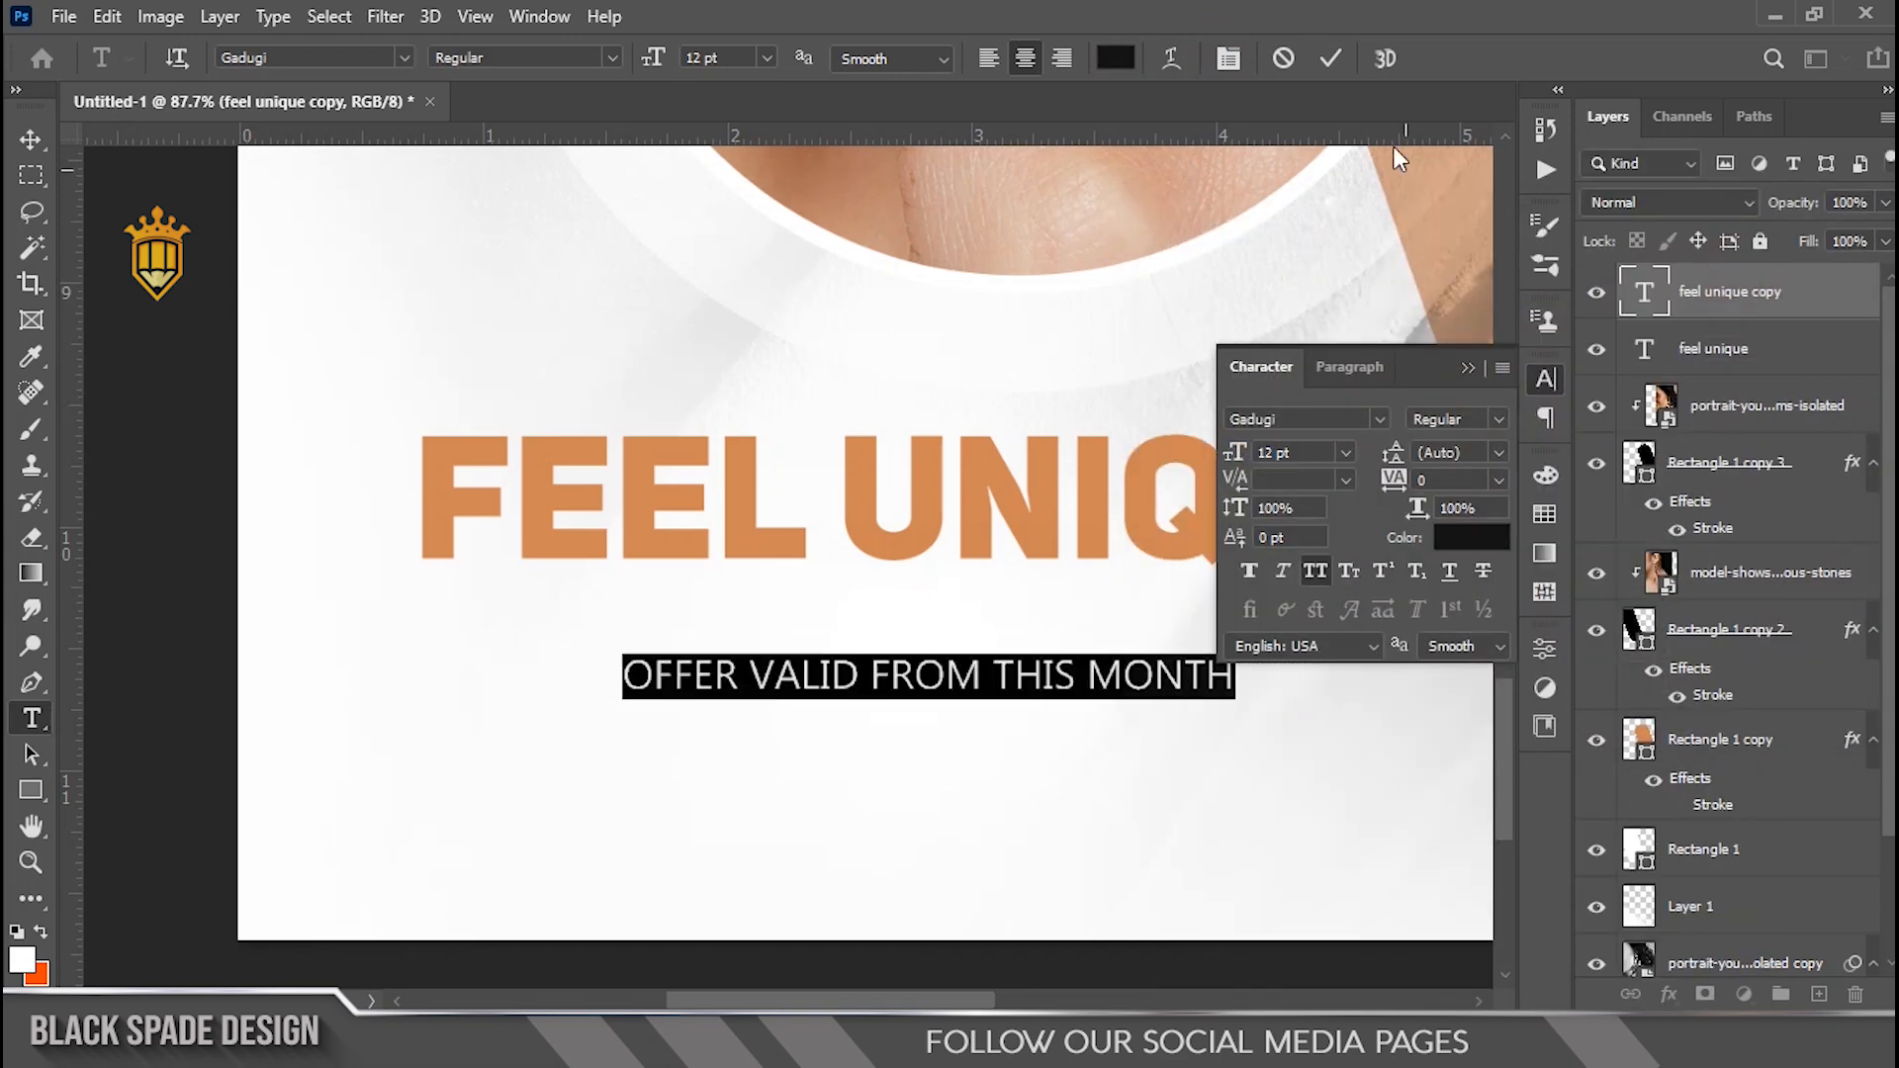
left_click(1330, 58)
Copy the offer line above the headline, turn off its all caps and retype it as "This one little thing can make you"
key("v")
left_click_drag(983, 670, 944, 397)
key("t")
left_click(937, 386)
key("ctrl+a")
left_click(1315, 570)
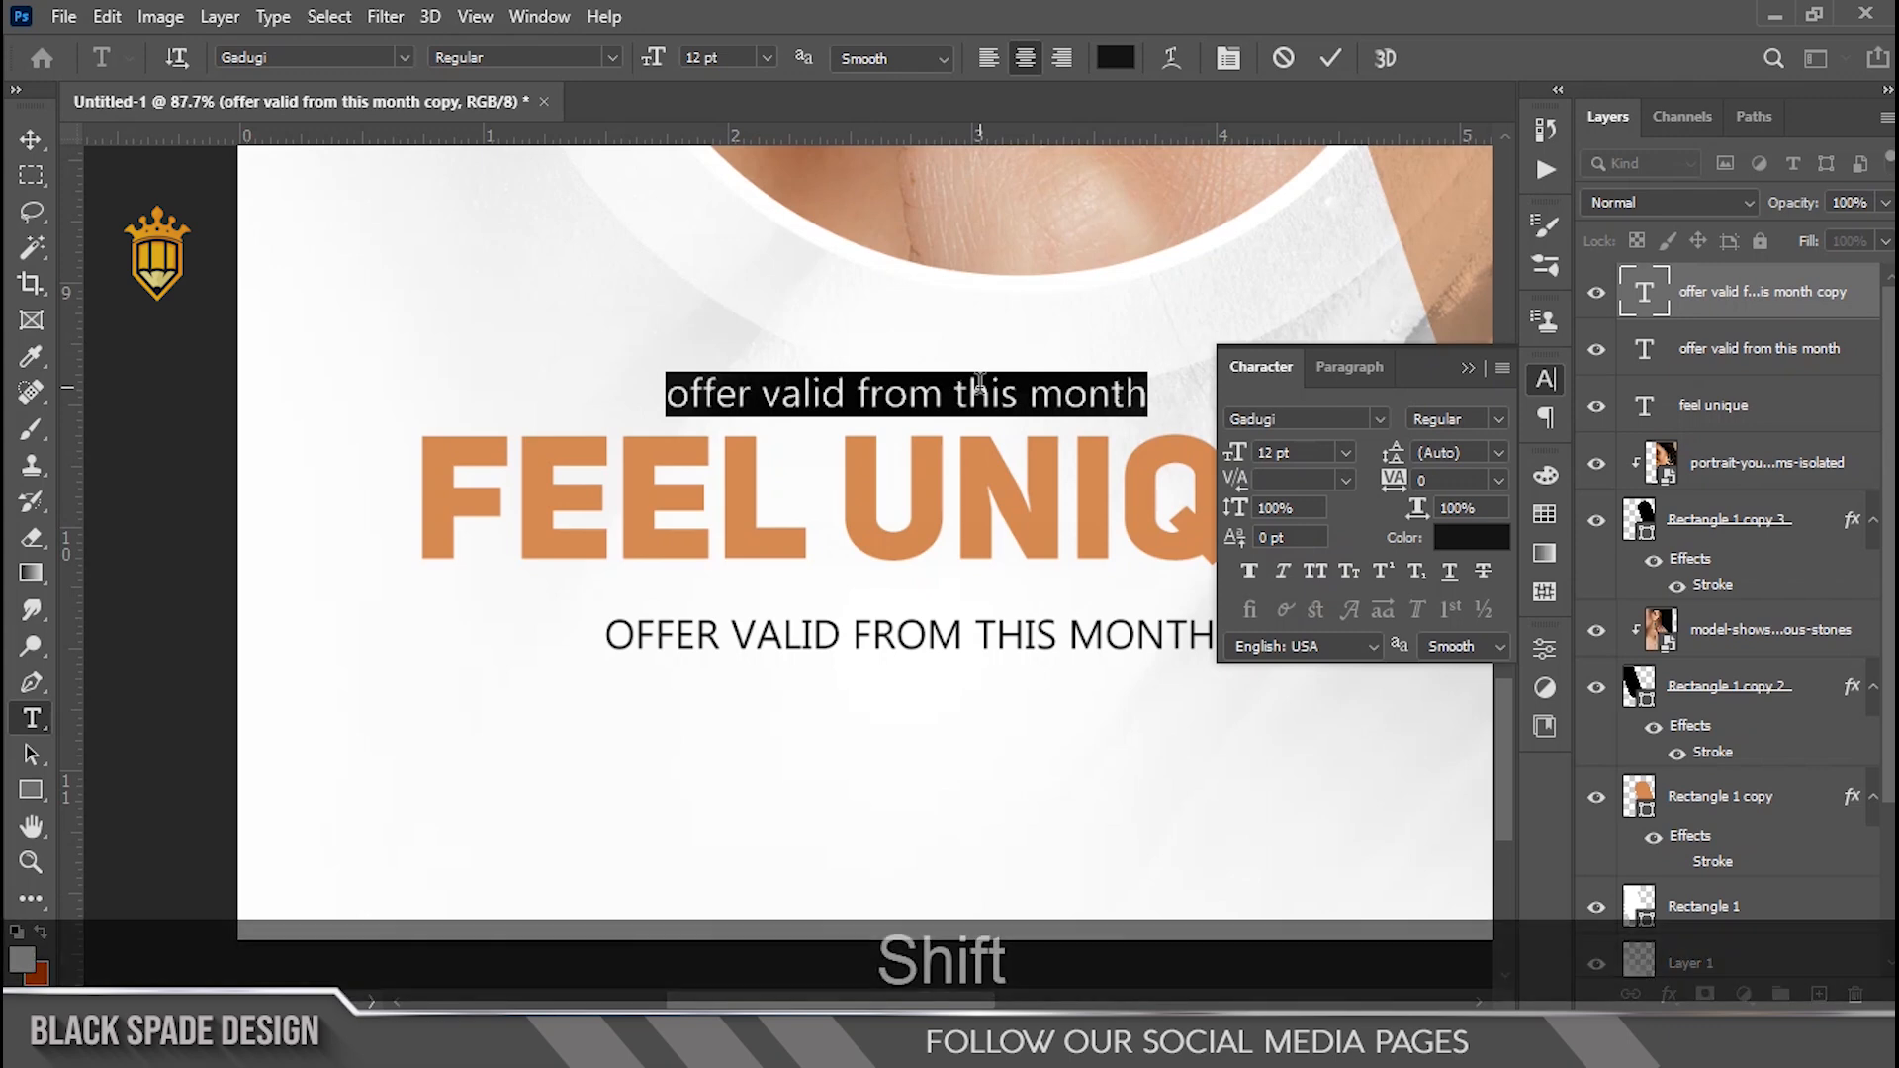
type("This o")
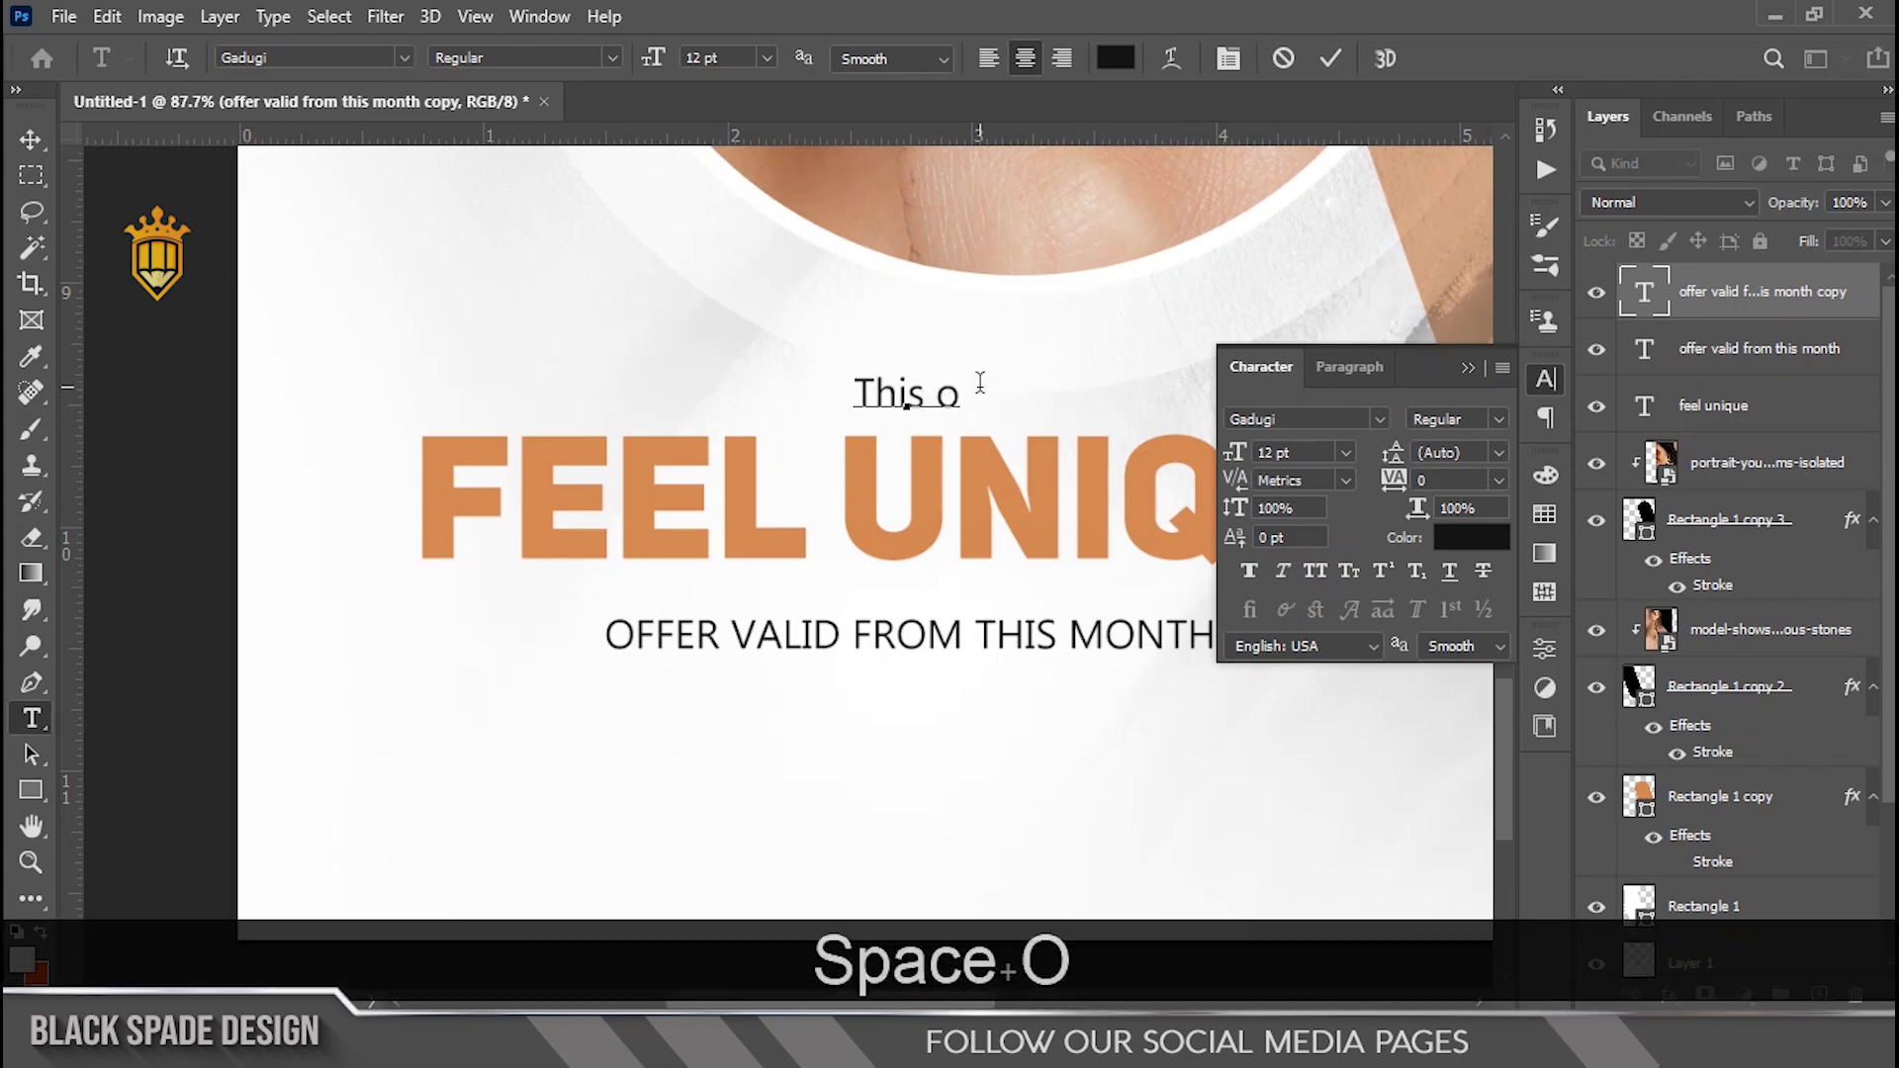
type("ne little thing can make you")
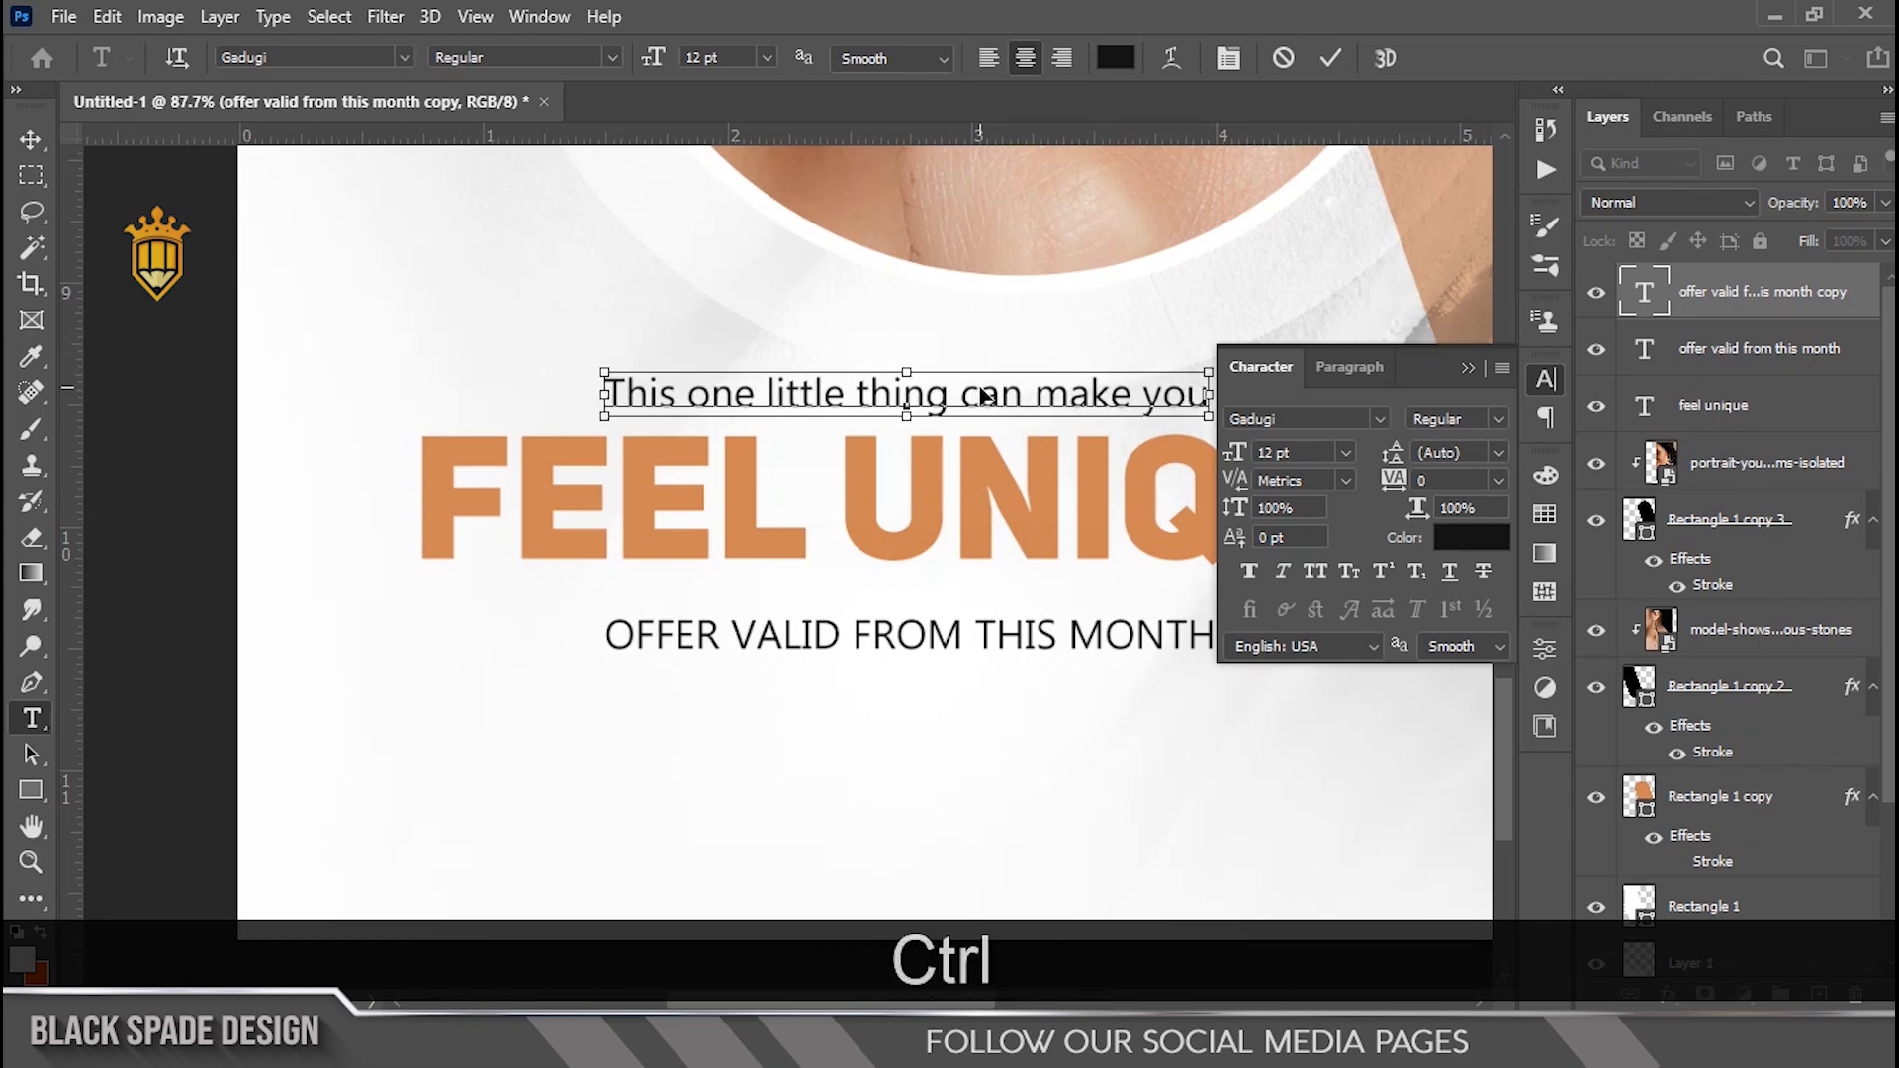
key("ctrl+a")
left_click(1379, 420)
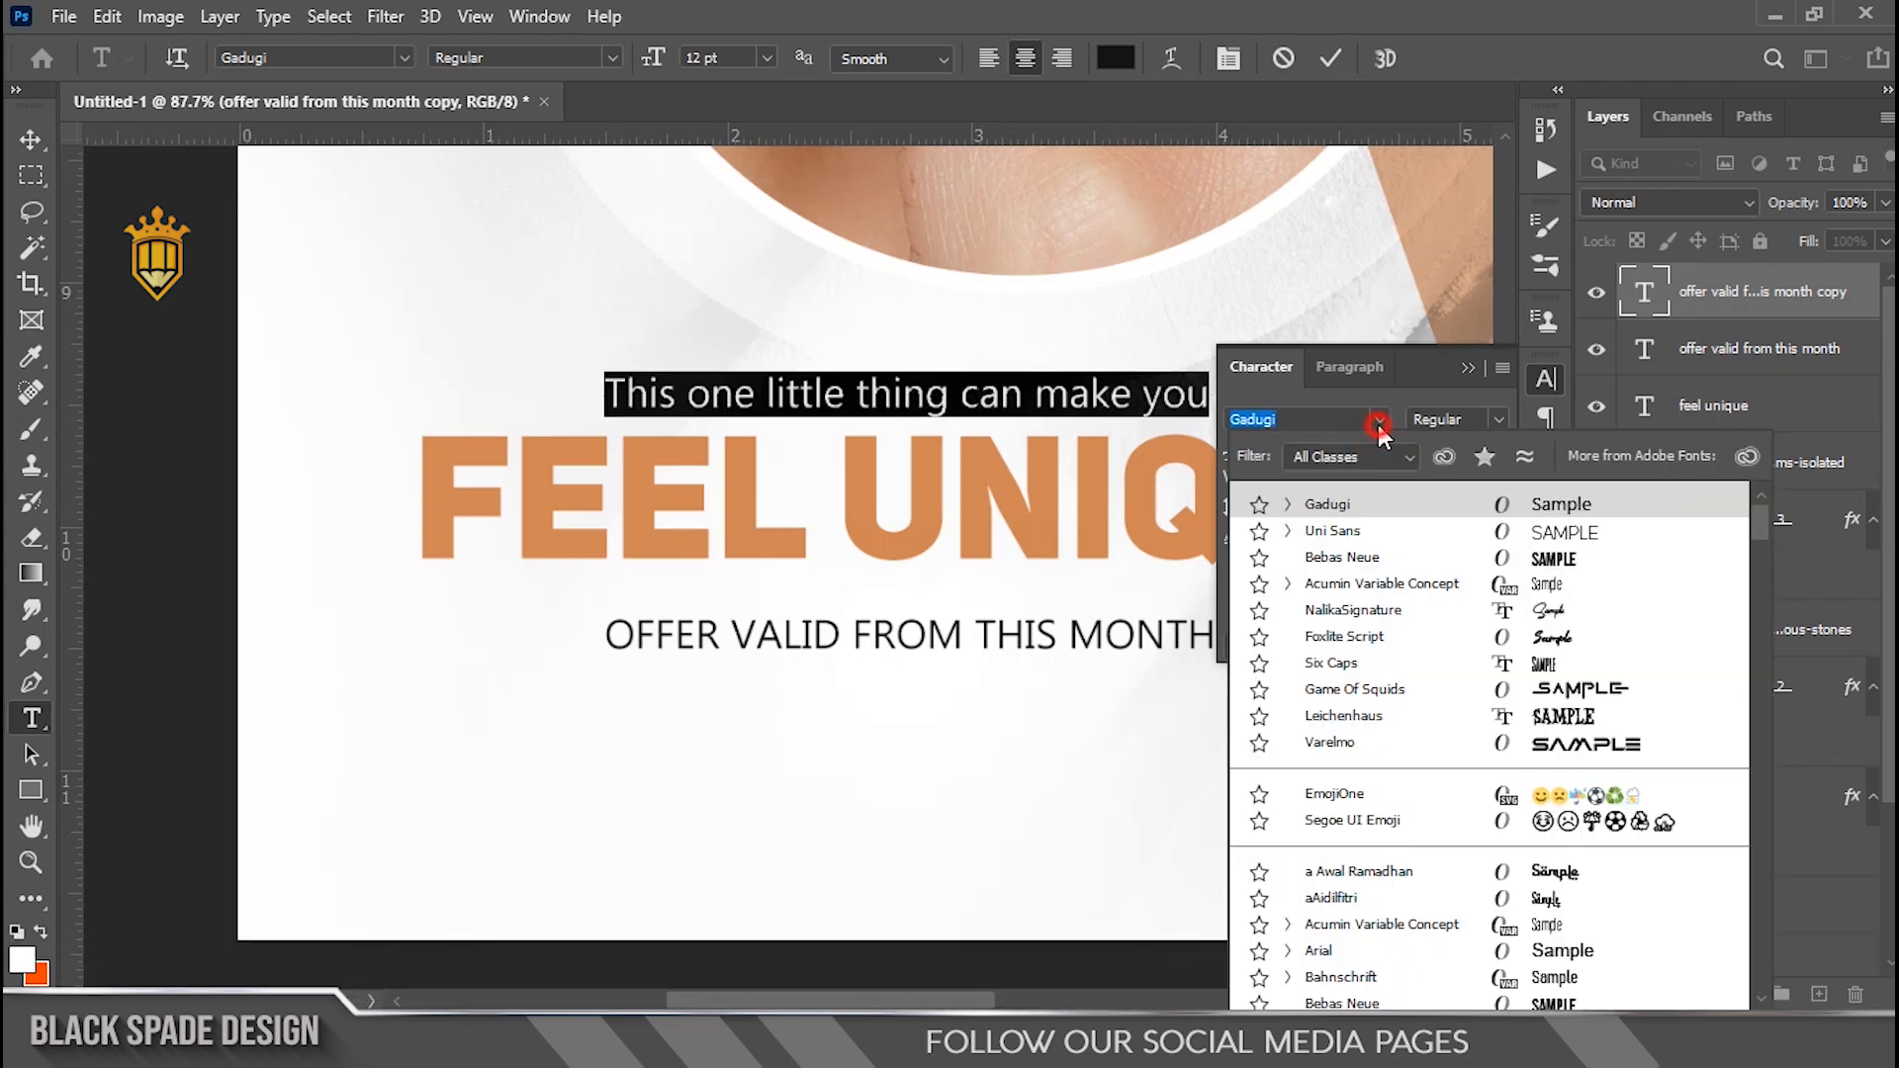
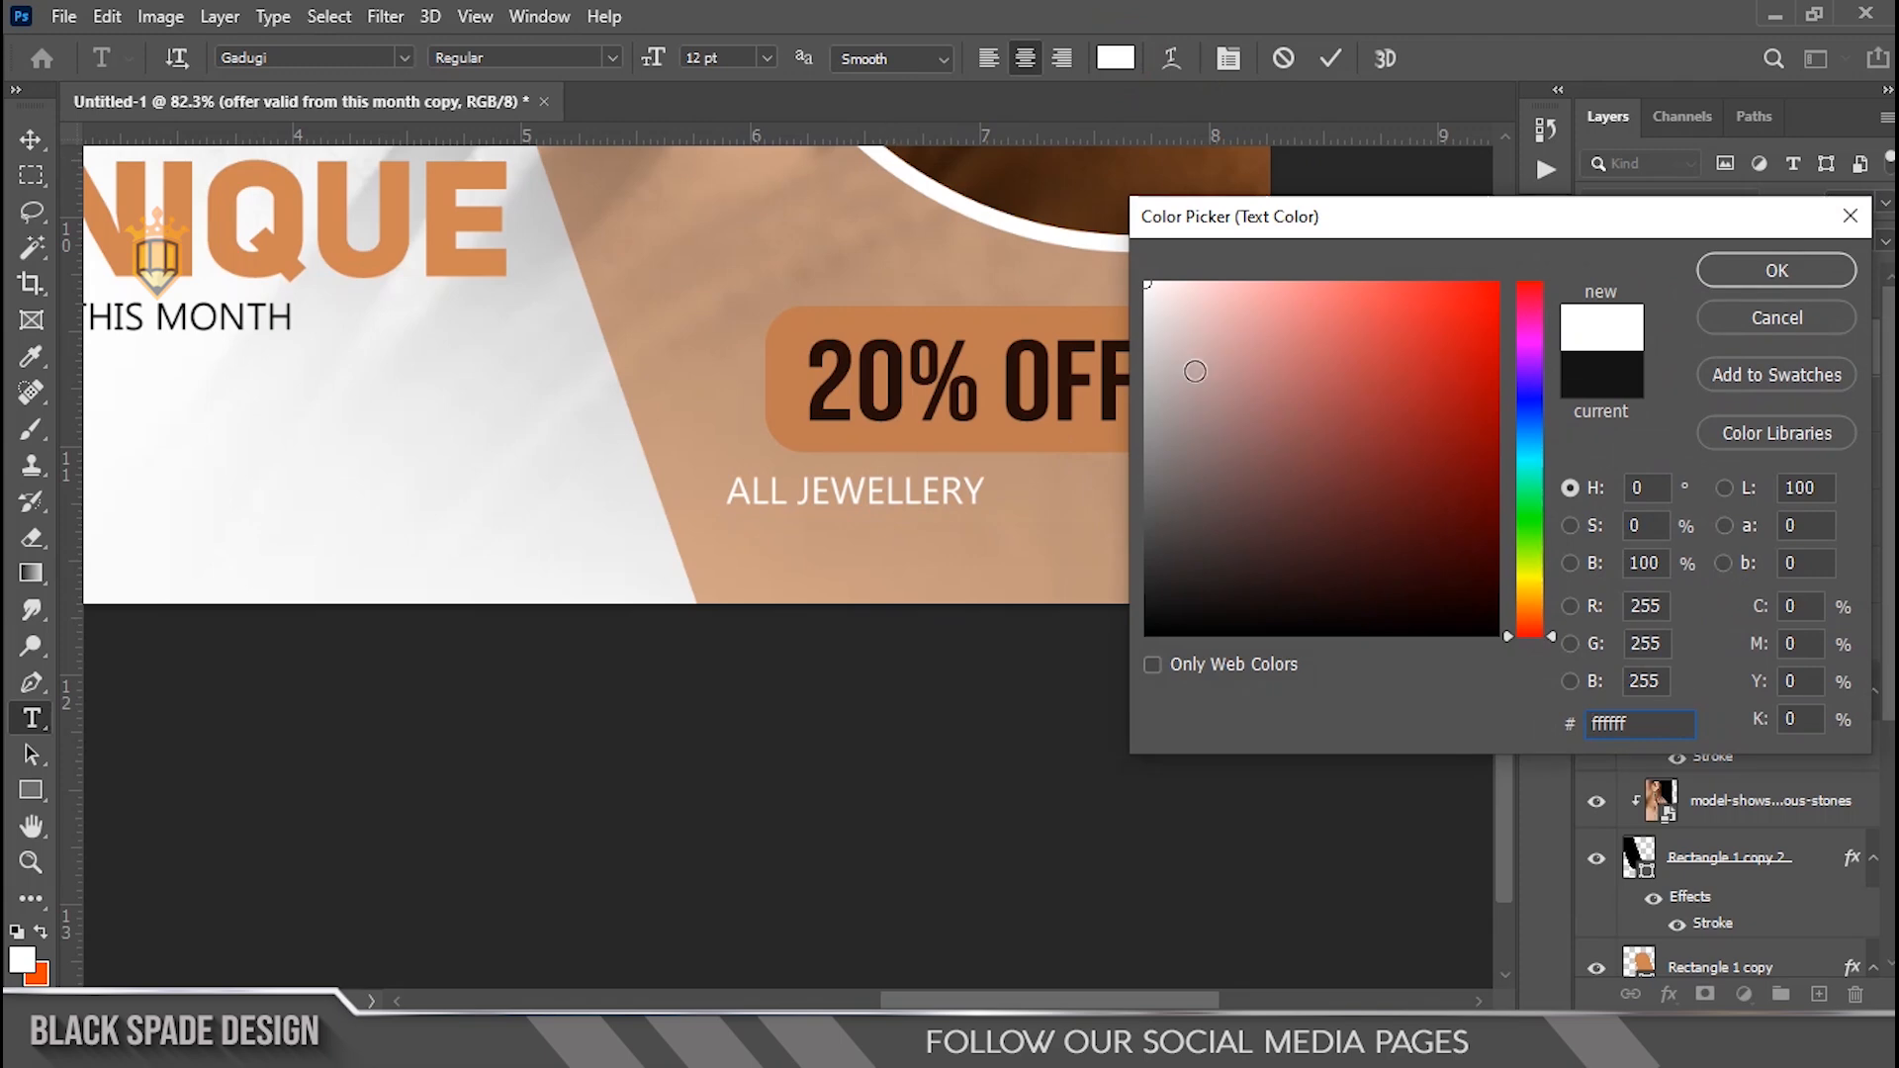
Make the "ALL JEWELLERY" text white (ffffff) with faux bold and centre it below the "20% OFF" badge
left_click(1741, 272)
left_click(1227, 58)
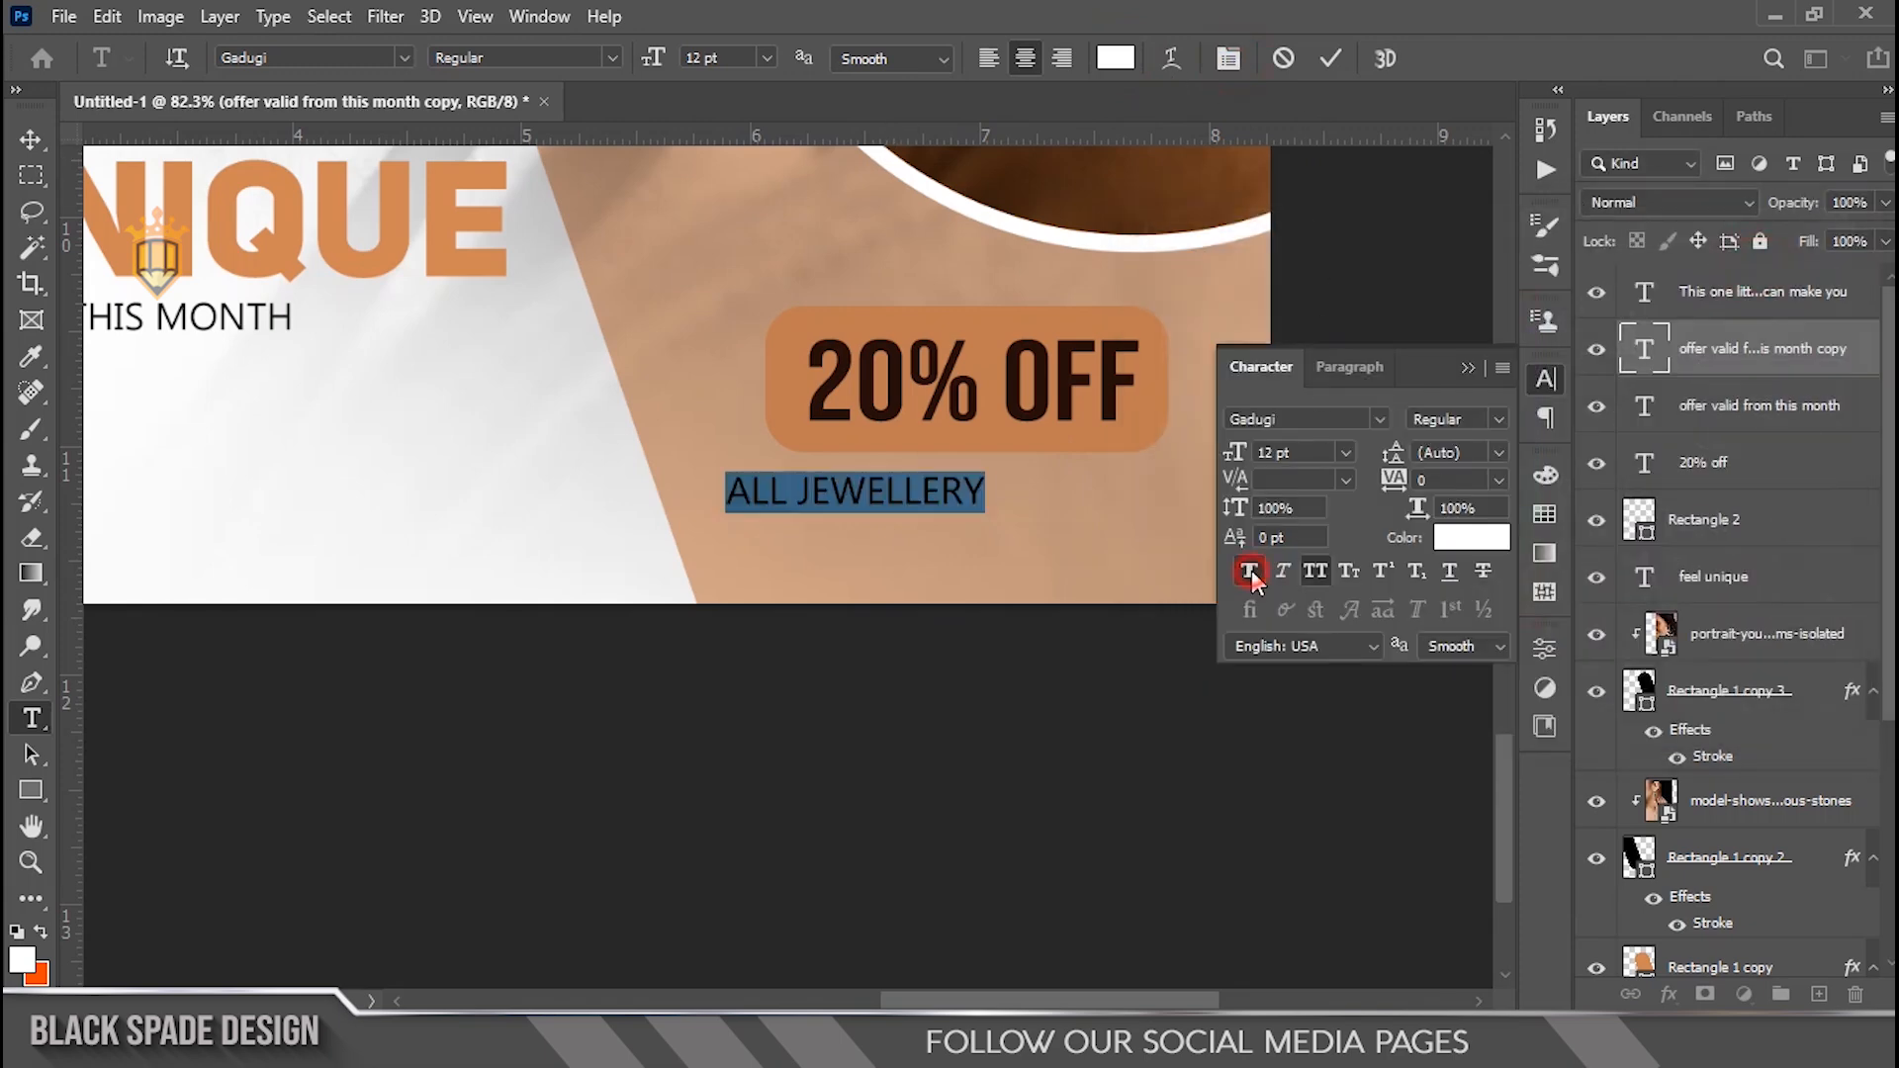
left_click(1331, 58)
key("v")
scroll(970, 495, "up", 1)
left_click_drag(883, 496, 1017, 495)
Increase the "ALL JEWELLERY" text size to 16 pt
double_click(1629, 362)
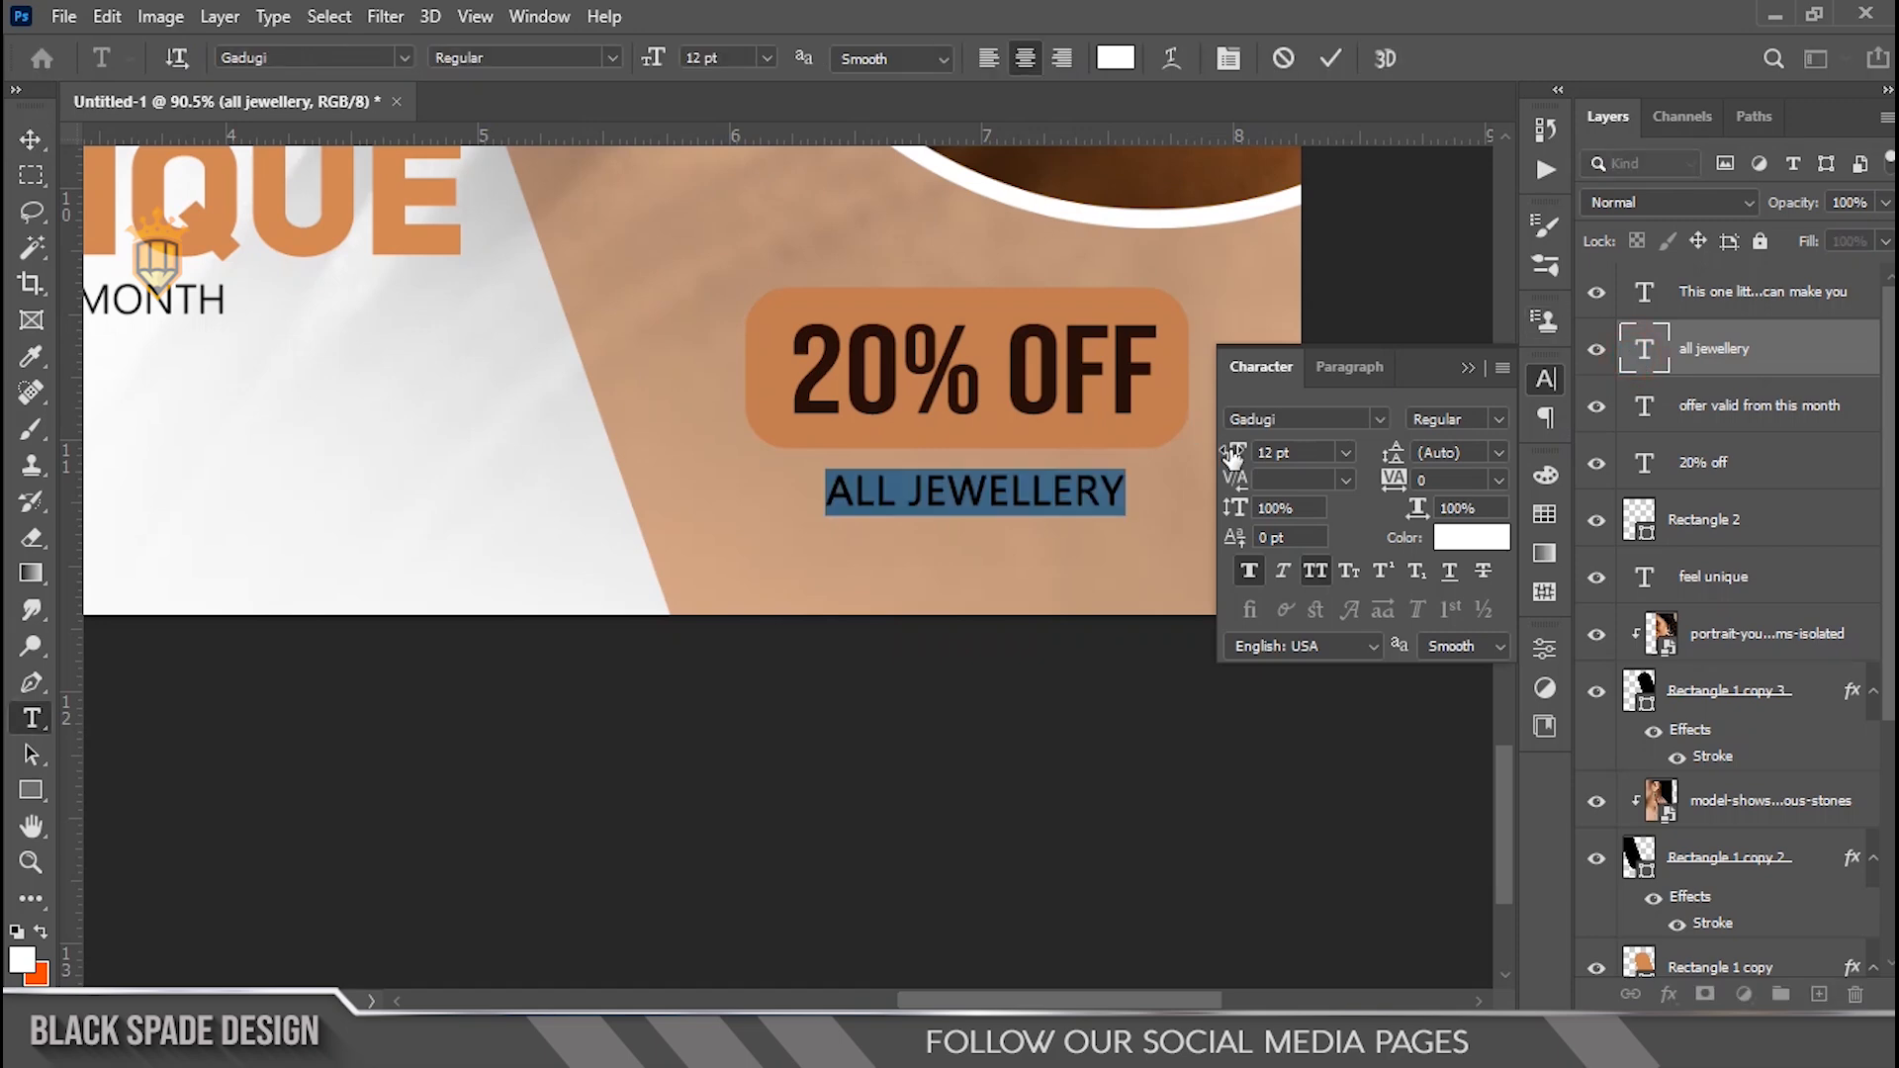
left_click_drag(1230, 453, 1237, 455)
left_click(1330, 59)
key("v")
Draw a rectangle of about 1236 × 120 px below the offer line, starting beyond the page's left edge
scroll(1132, 371, "down", 14)
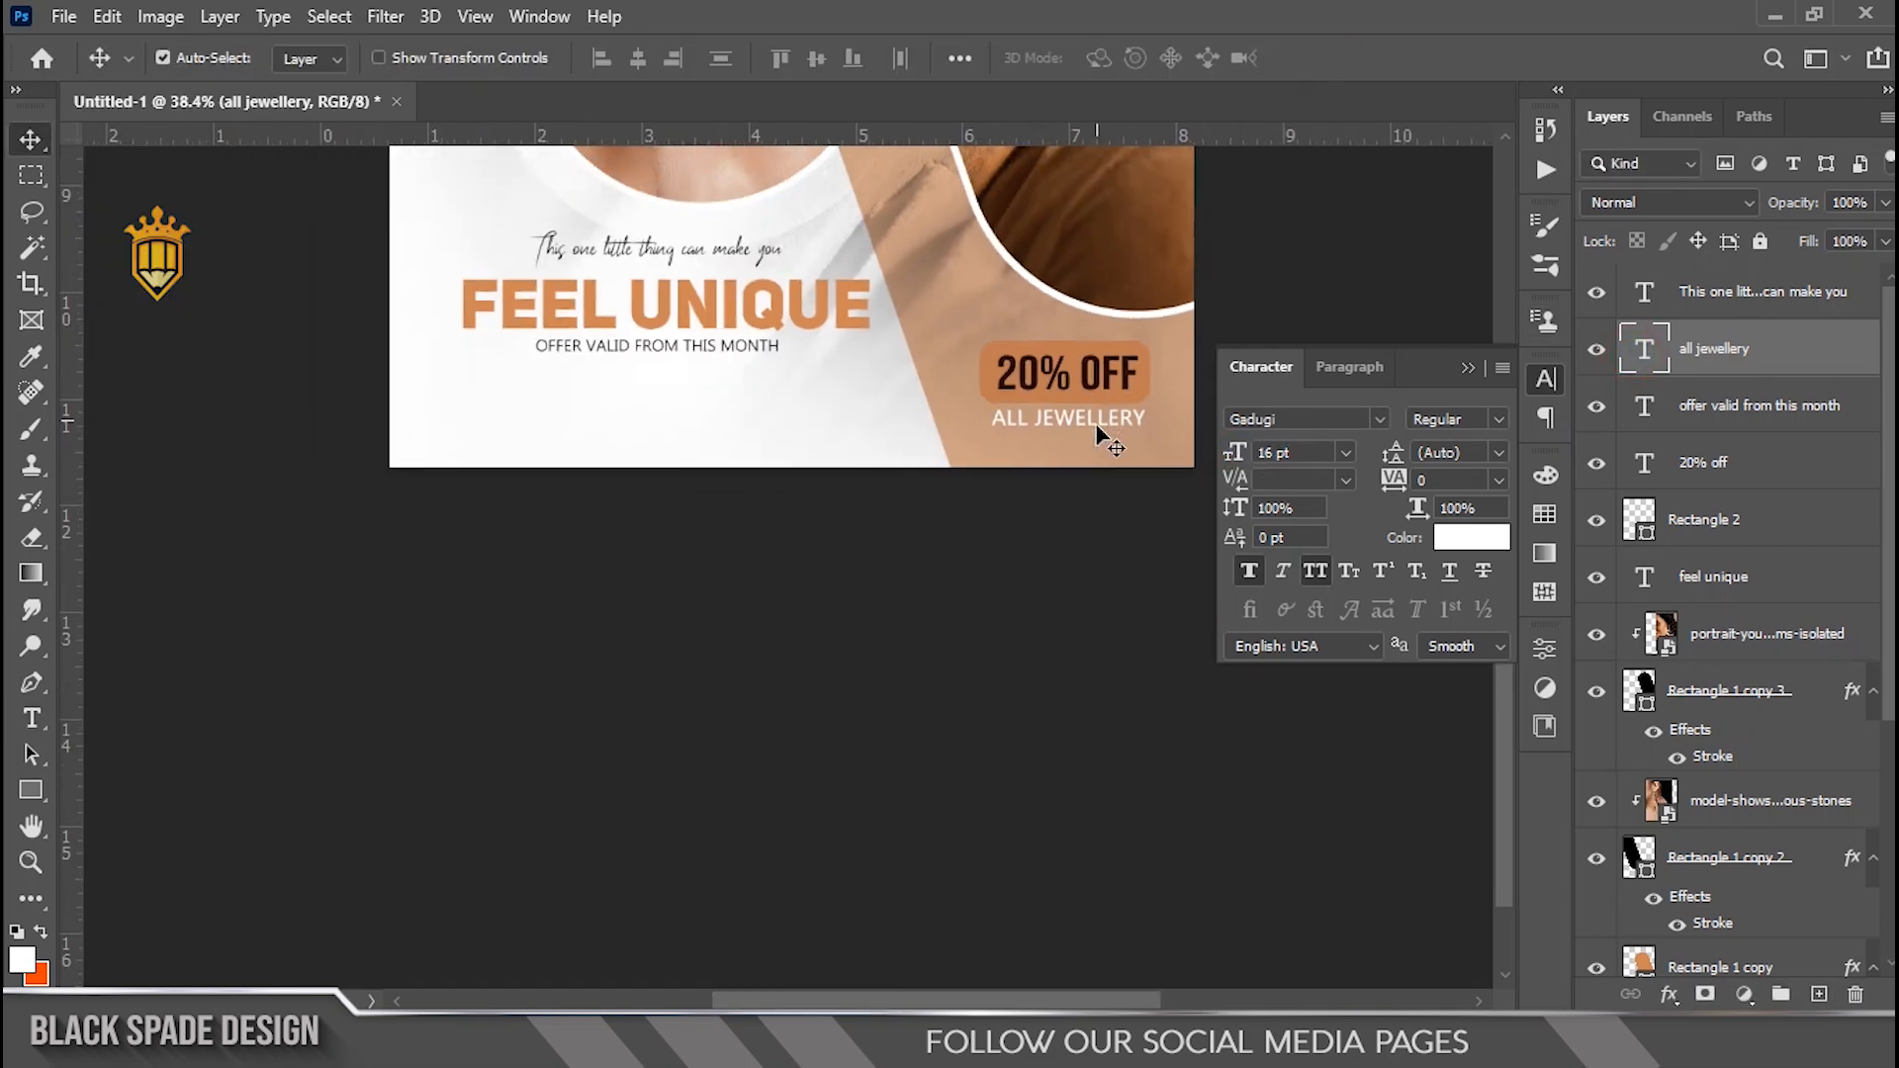
scroll(827, 889, "up", 4)
left_click_drag(826, 889, 882, 636)
scroll(649, 667, "up", 5)
left_click_drag(649, 667, 670, 578)
left_click(1467, 369)
scroll(1015, 420, "down", 1)
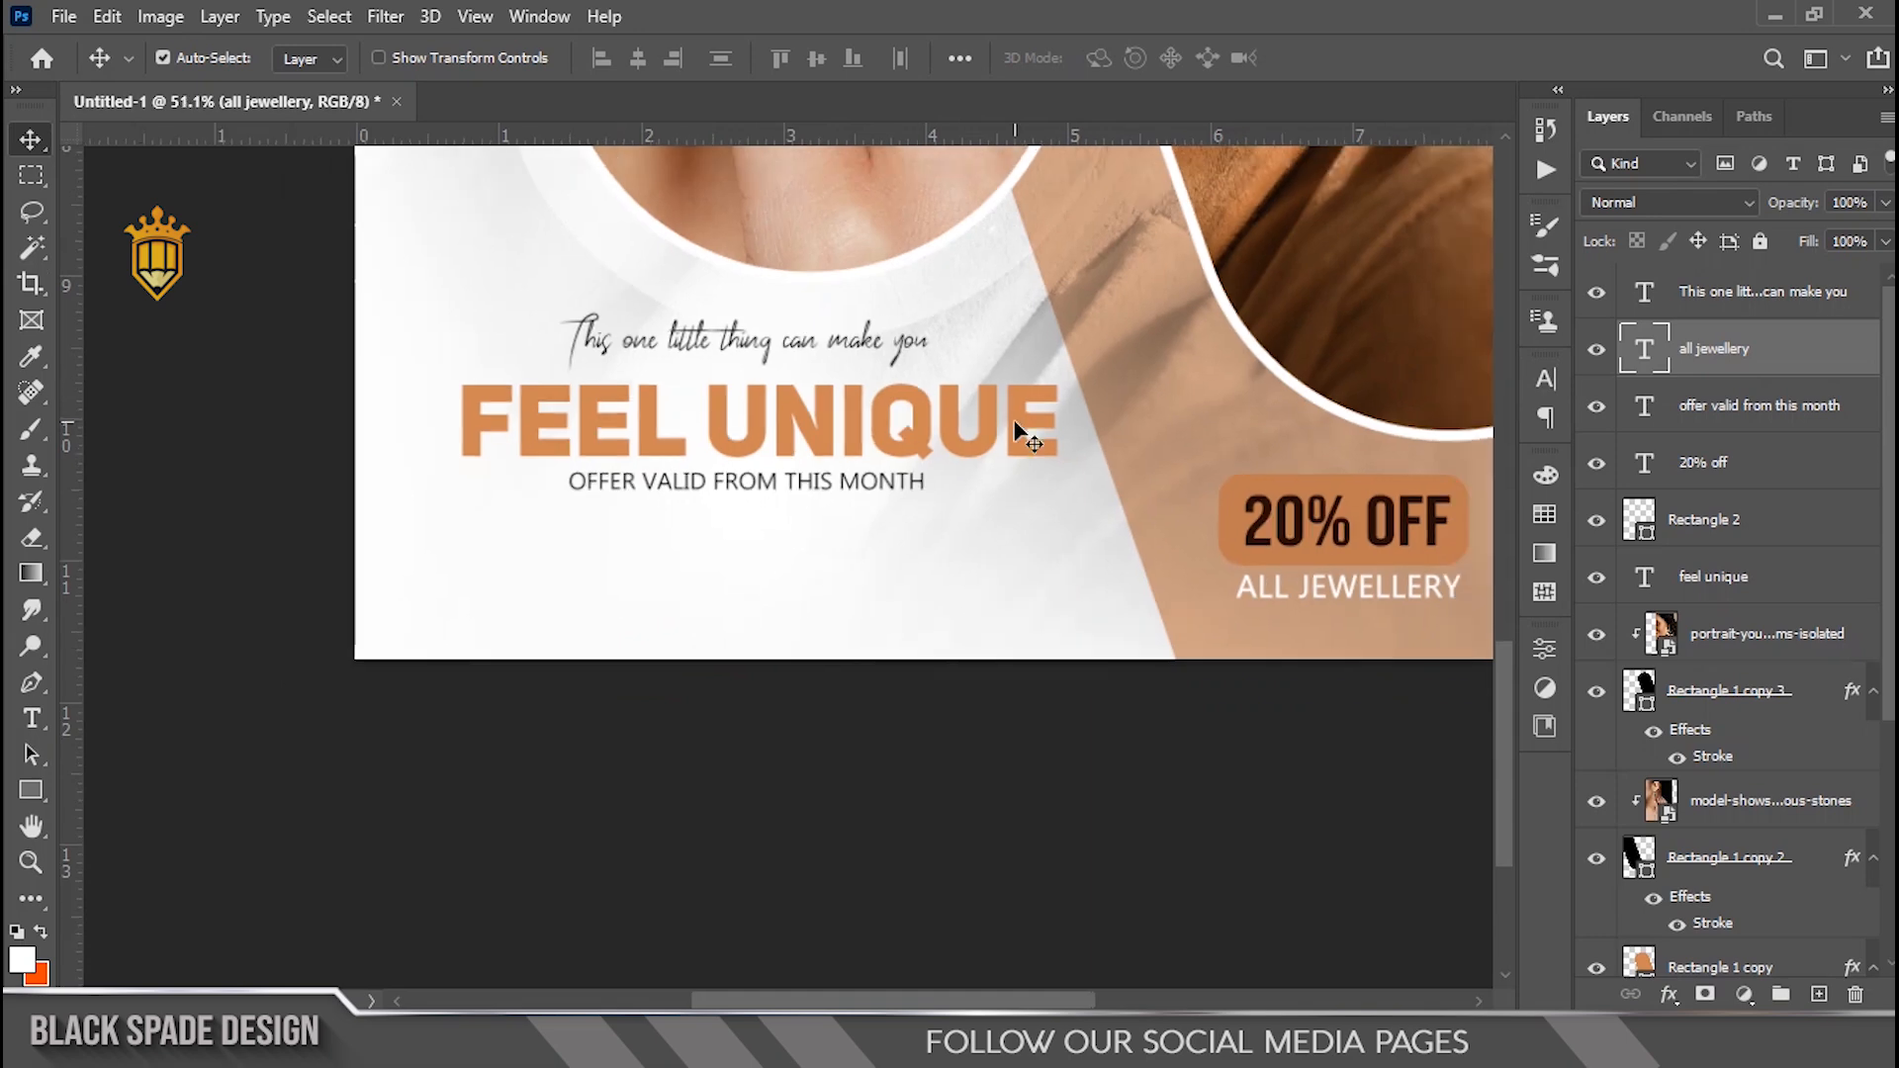
left_click(24, 795)
left_click_drag(308, 519, 1196, 603)
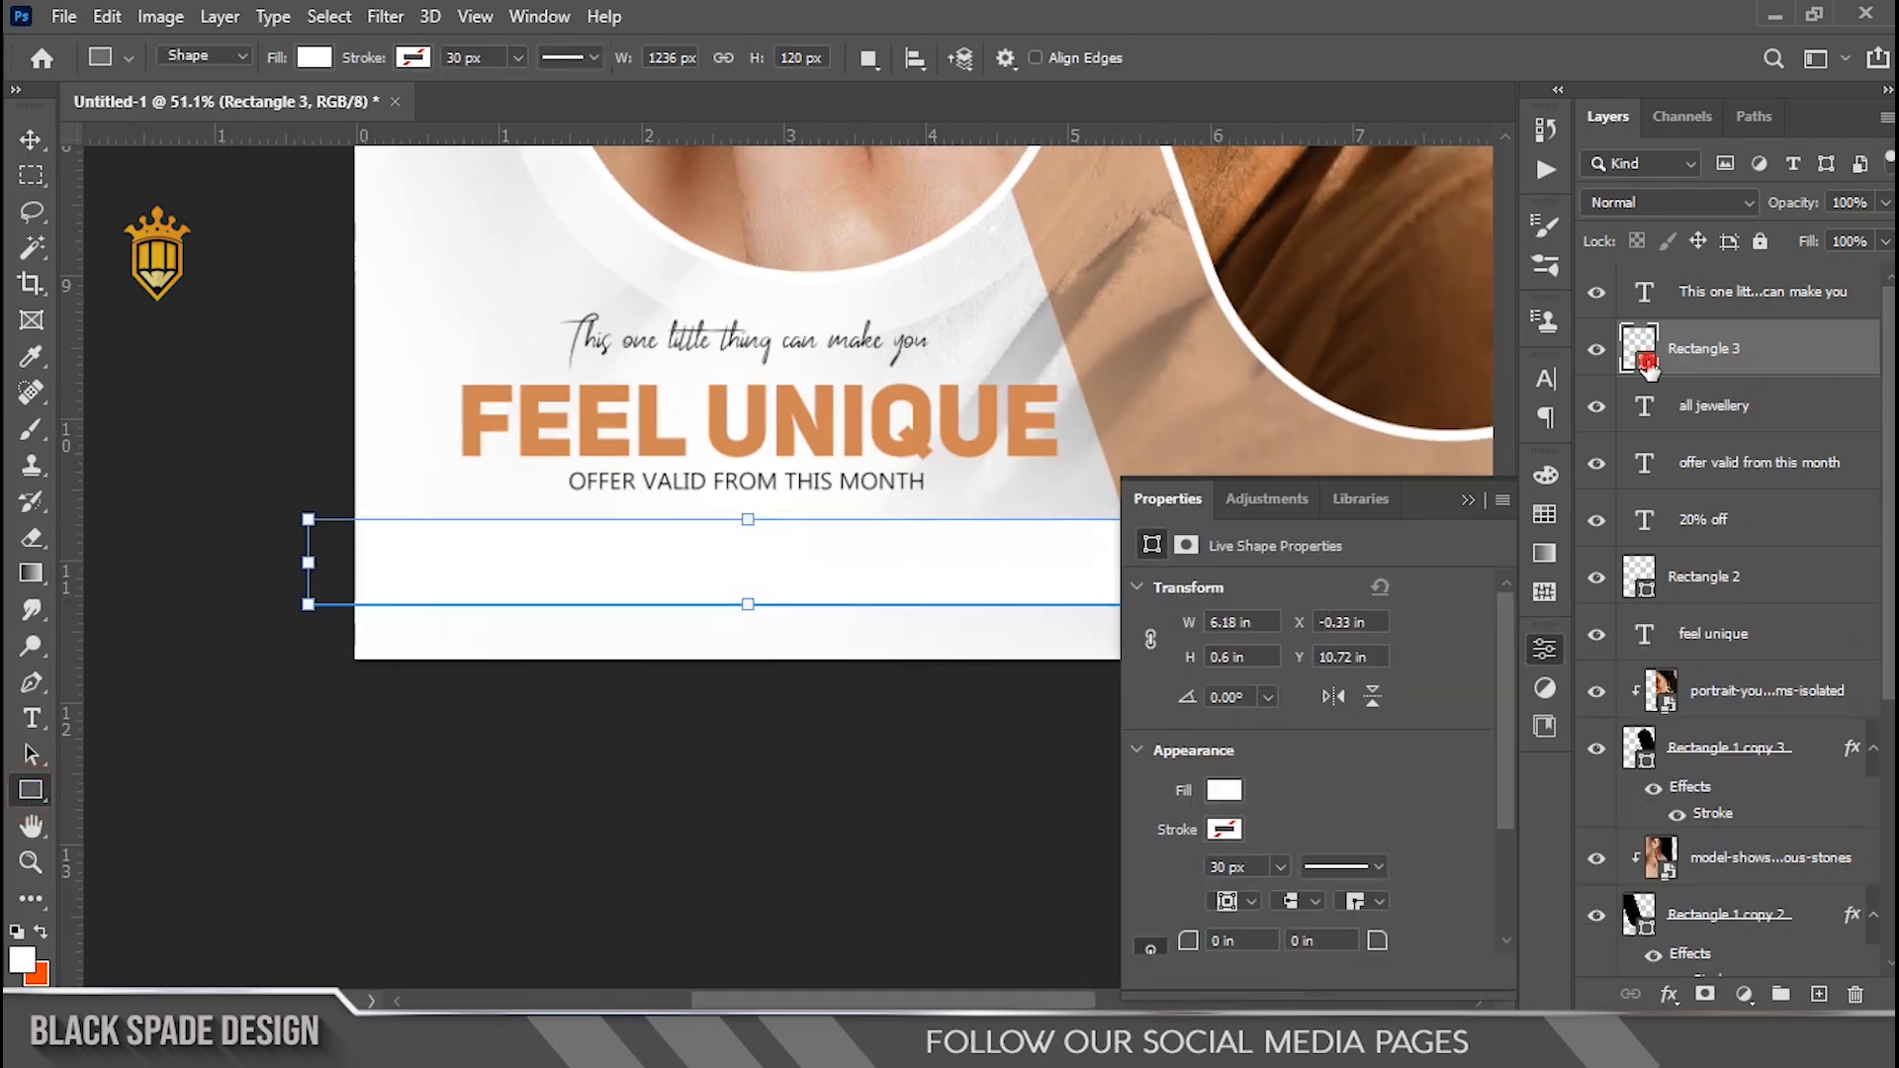
Fill the new rectangle with the light tan of the slanted bar and move it slightly up towards the offer line
double_click(1643, 353)
left_click(1095, 218)
left_click(1792, 276)
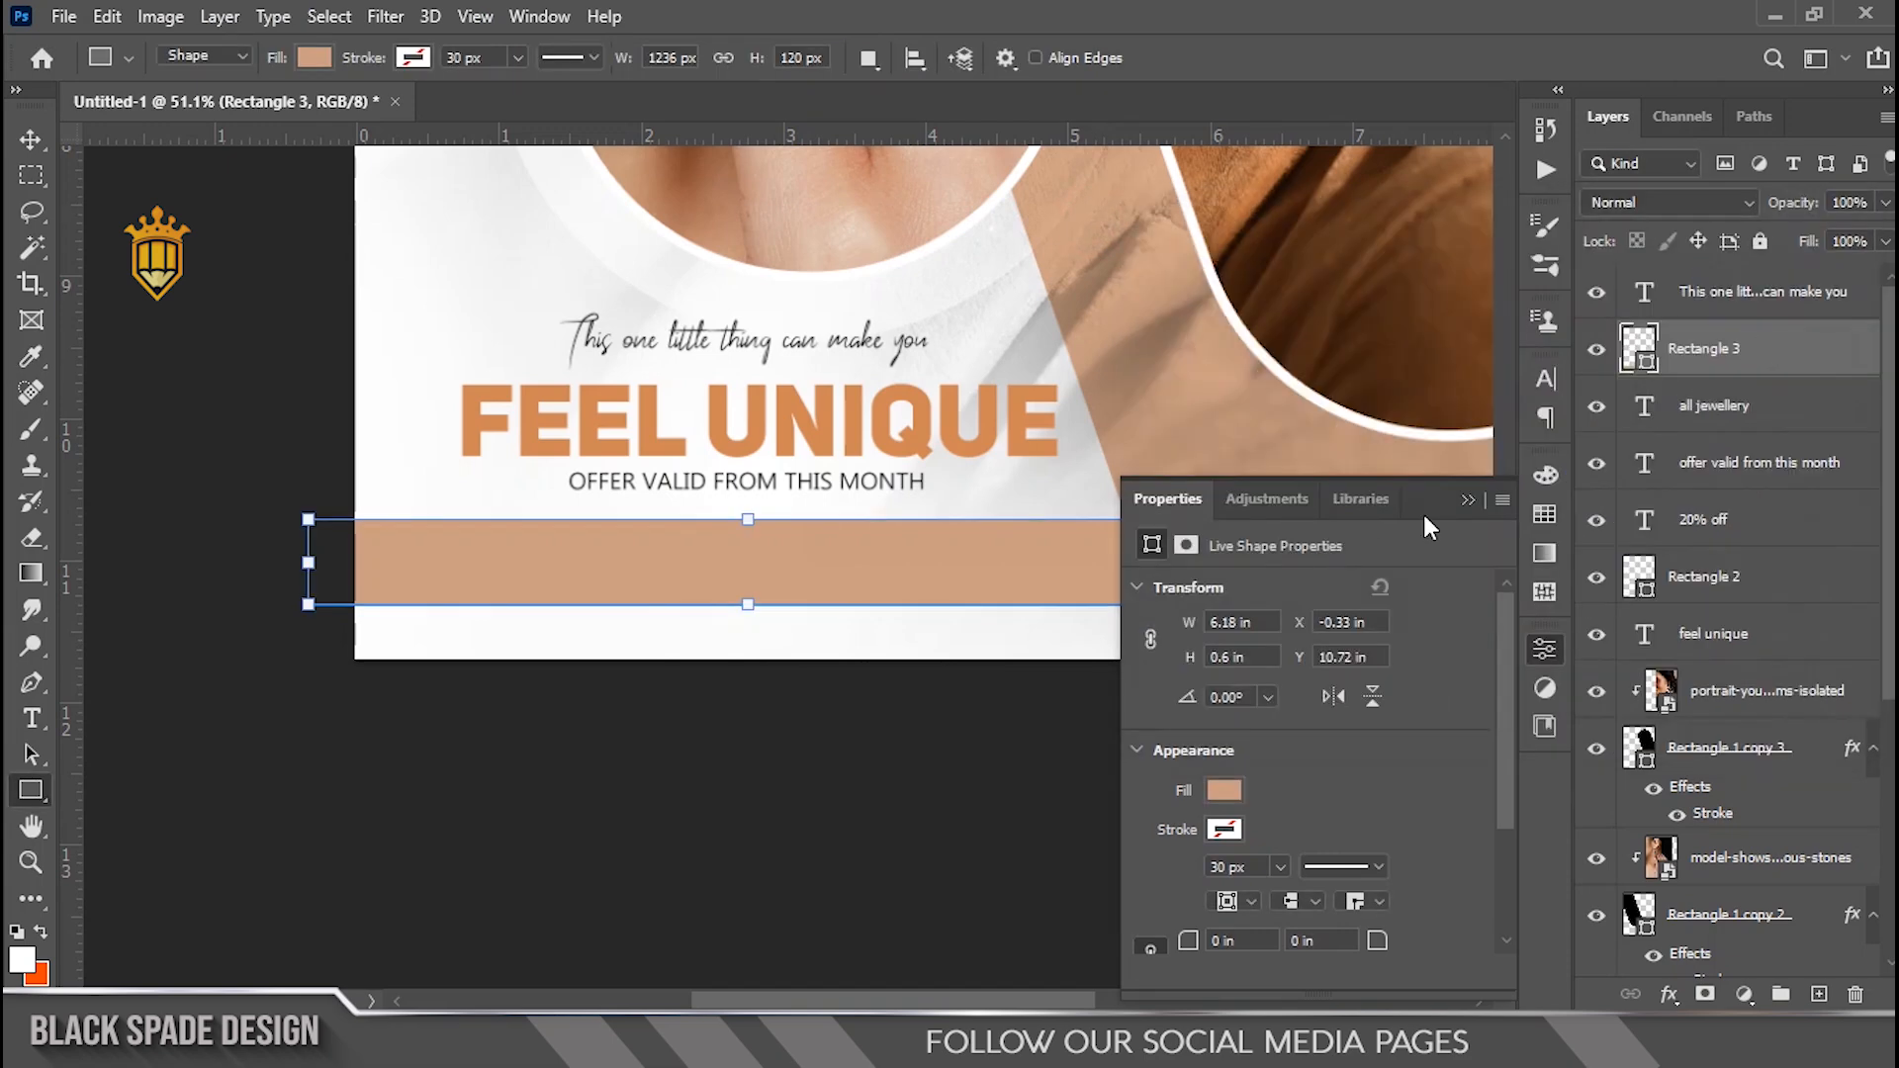
left_click(1464, 487)
scroll(813, 621, "up", 1)
key("v")
left_click_drag(874, 573, 875, 554)
Mask off the tan band's right end along a polygonal lasso selection that parallels the slanted bar's edge
scroll(872, 551, "down", 2)
scroll(983, 607, "up", 2)
key("space")
left_click_drag(983, 607, 946, 608)
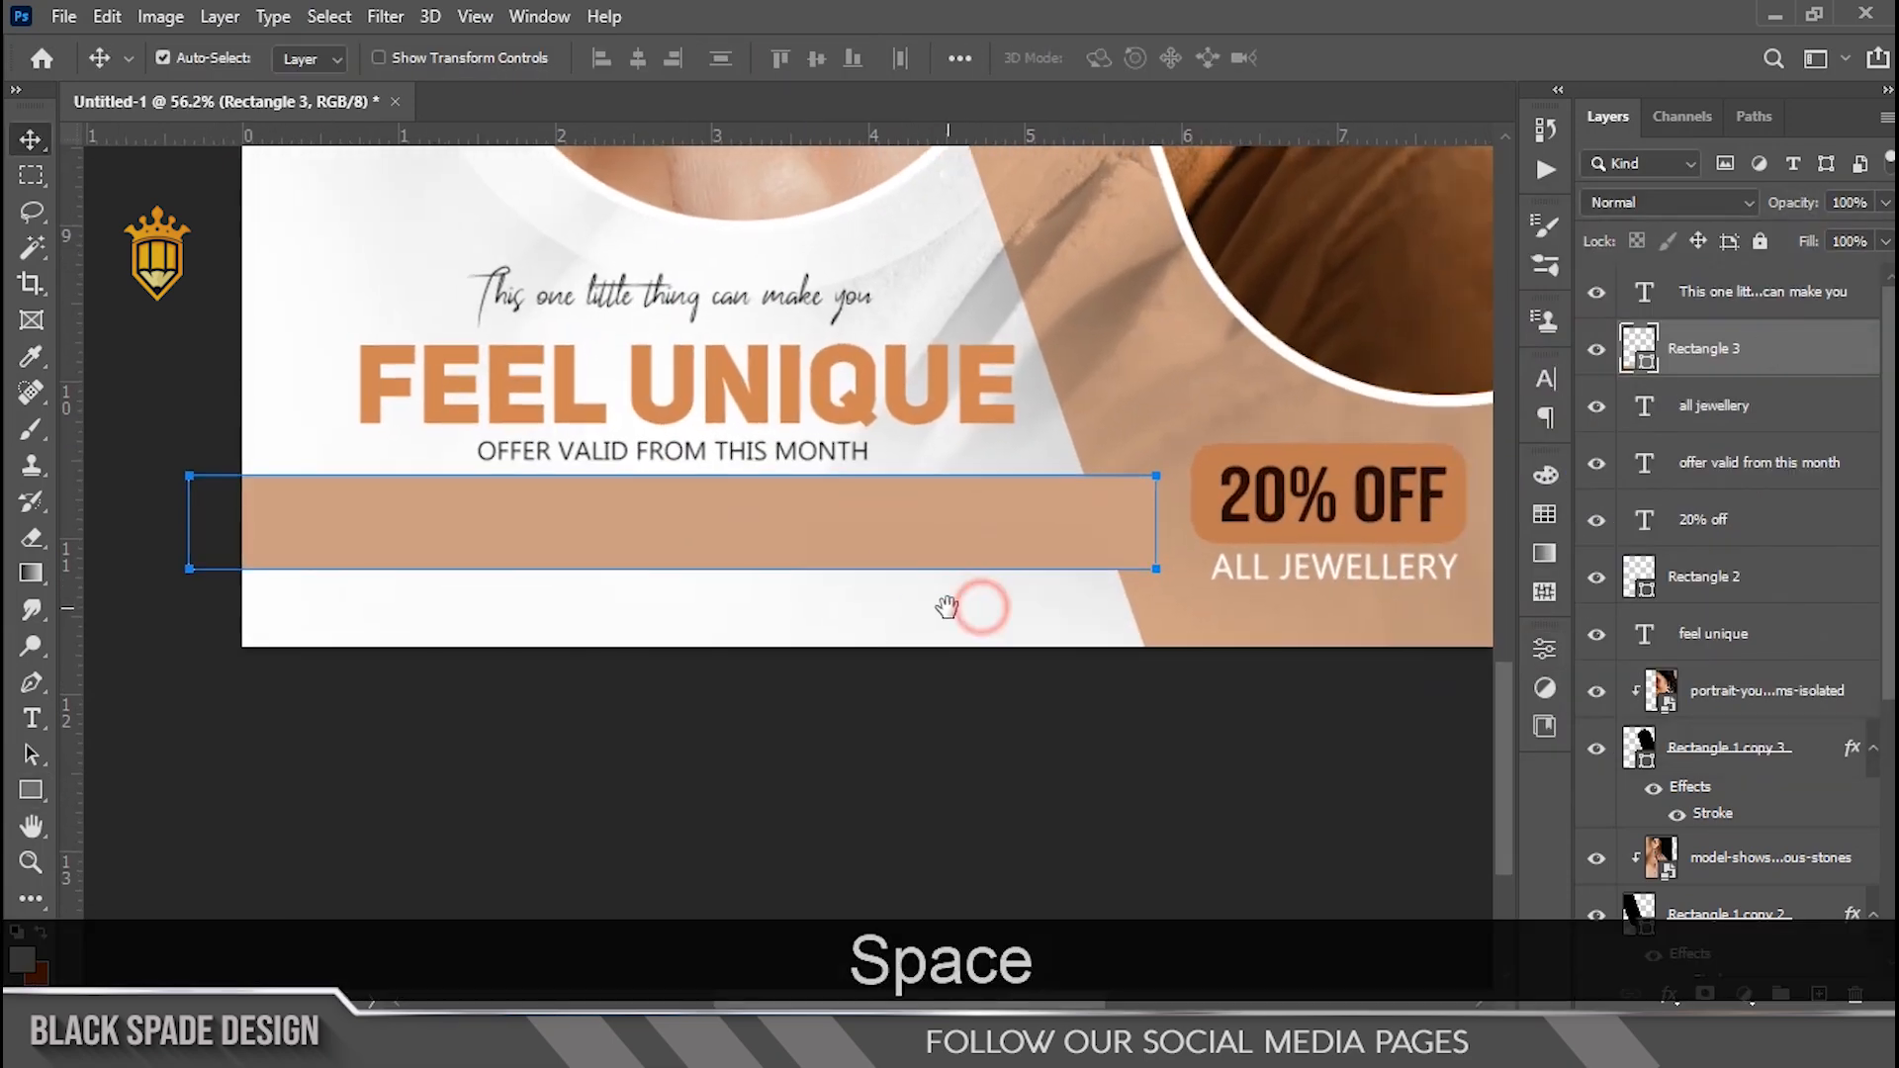
left_click(1702, 990)
right_click(31, 211)
left_click(109, 236)
scroll(1128, 499, "up", 5)
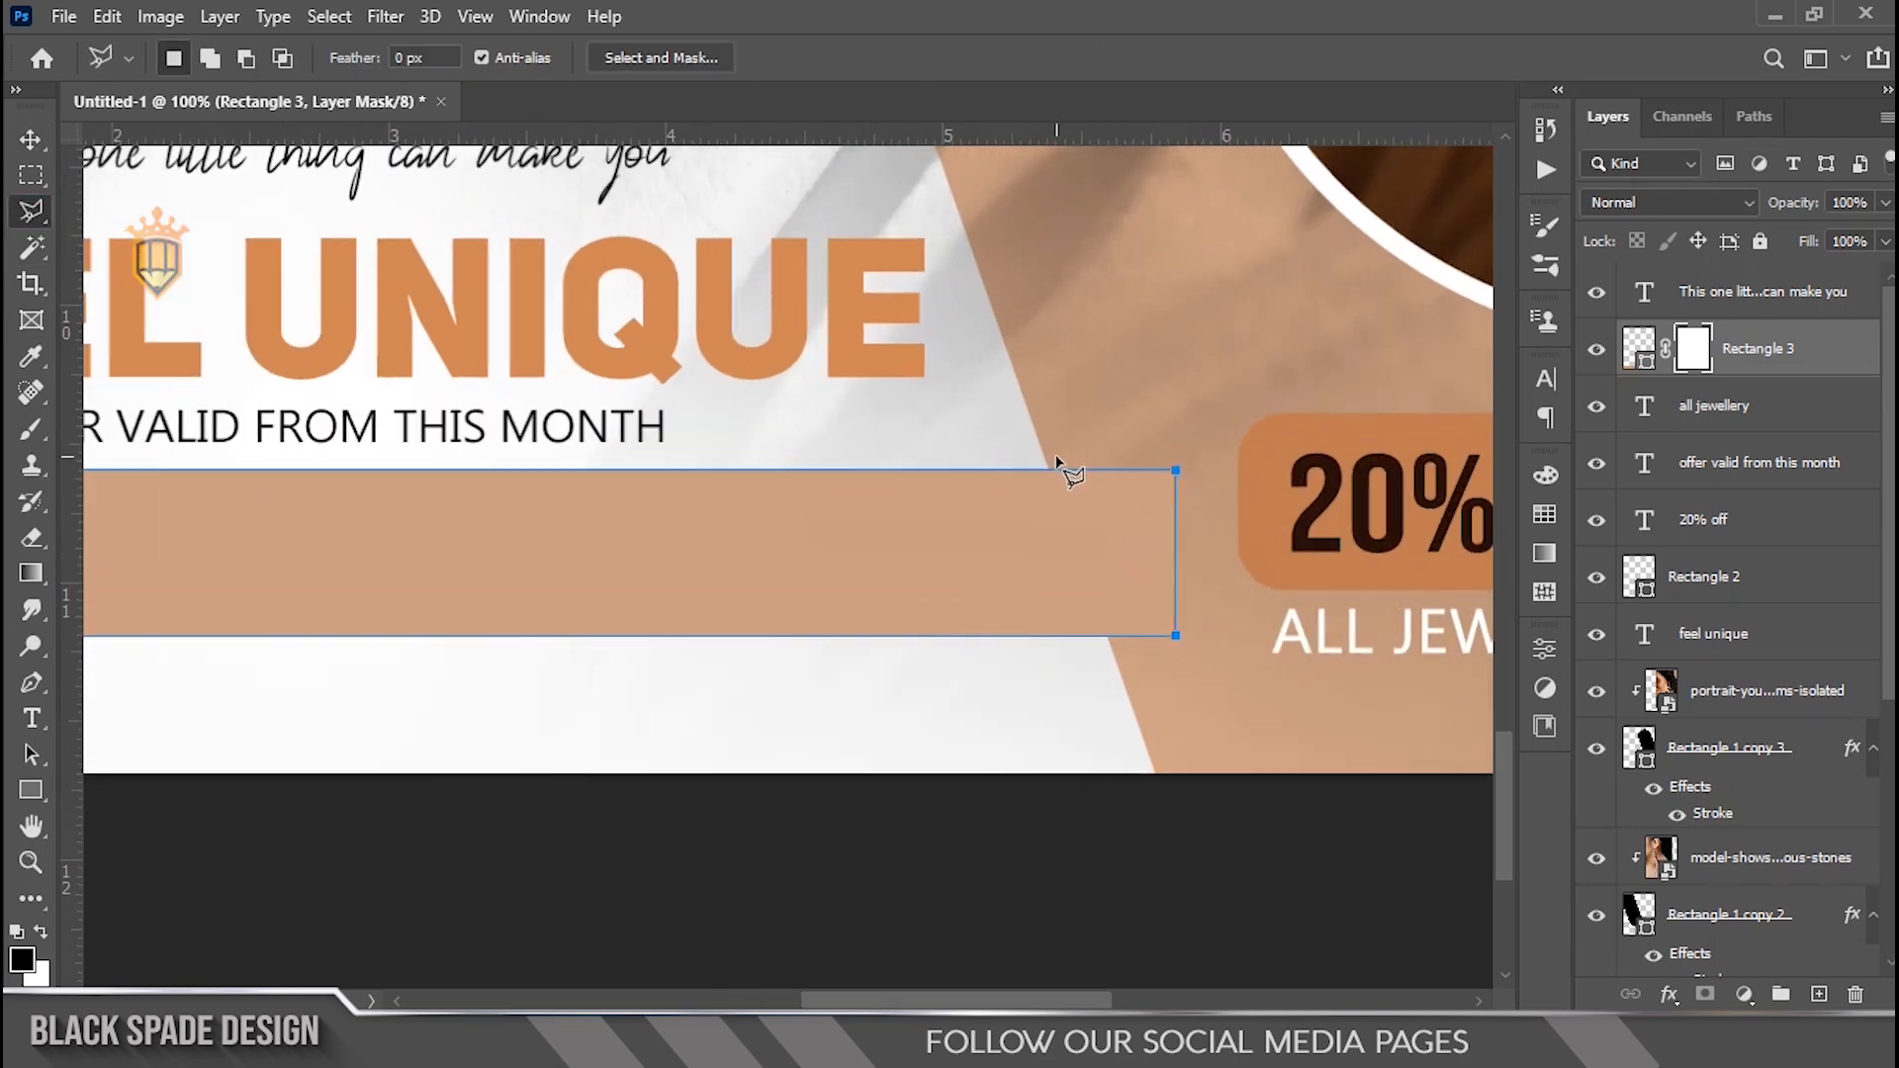
scroll(1057, 461, "up", 1)
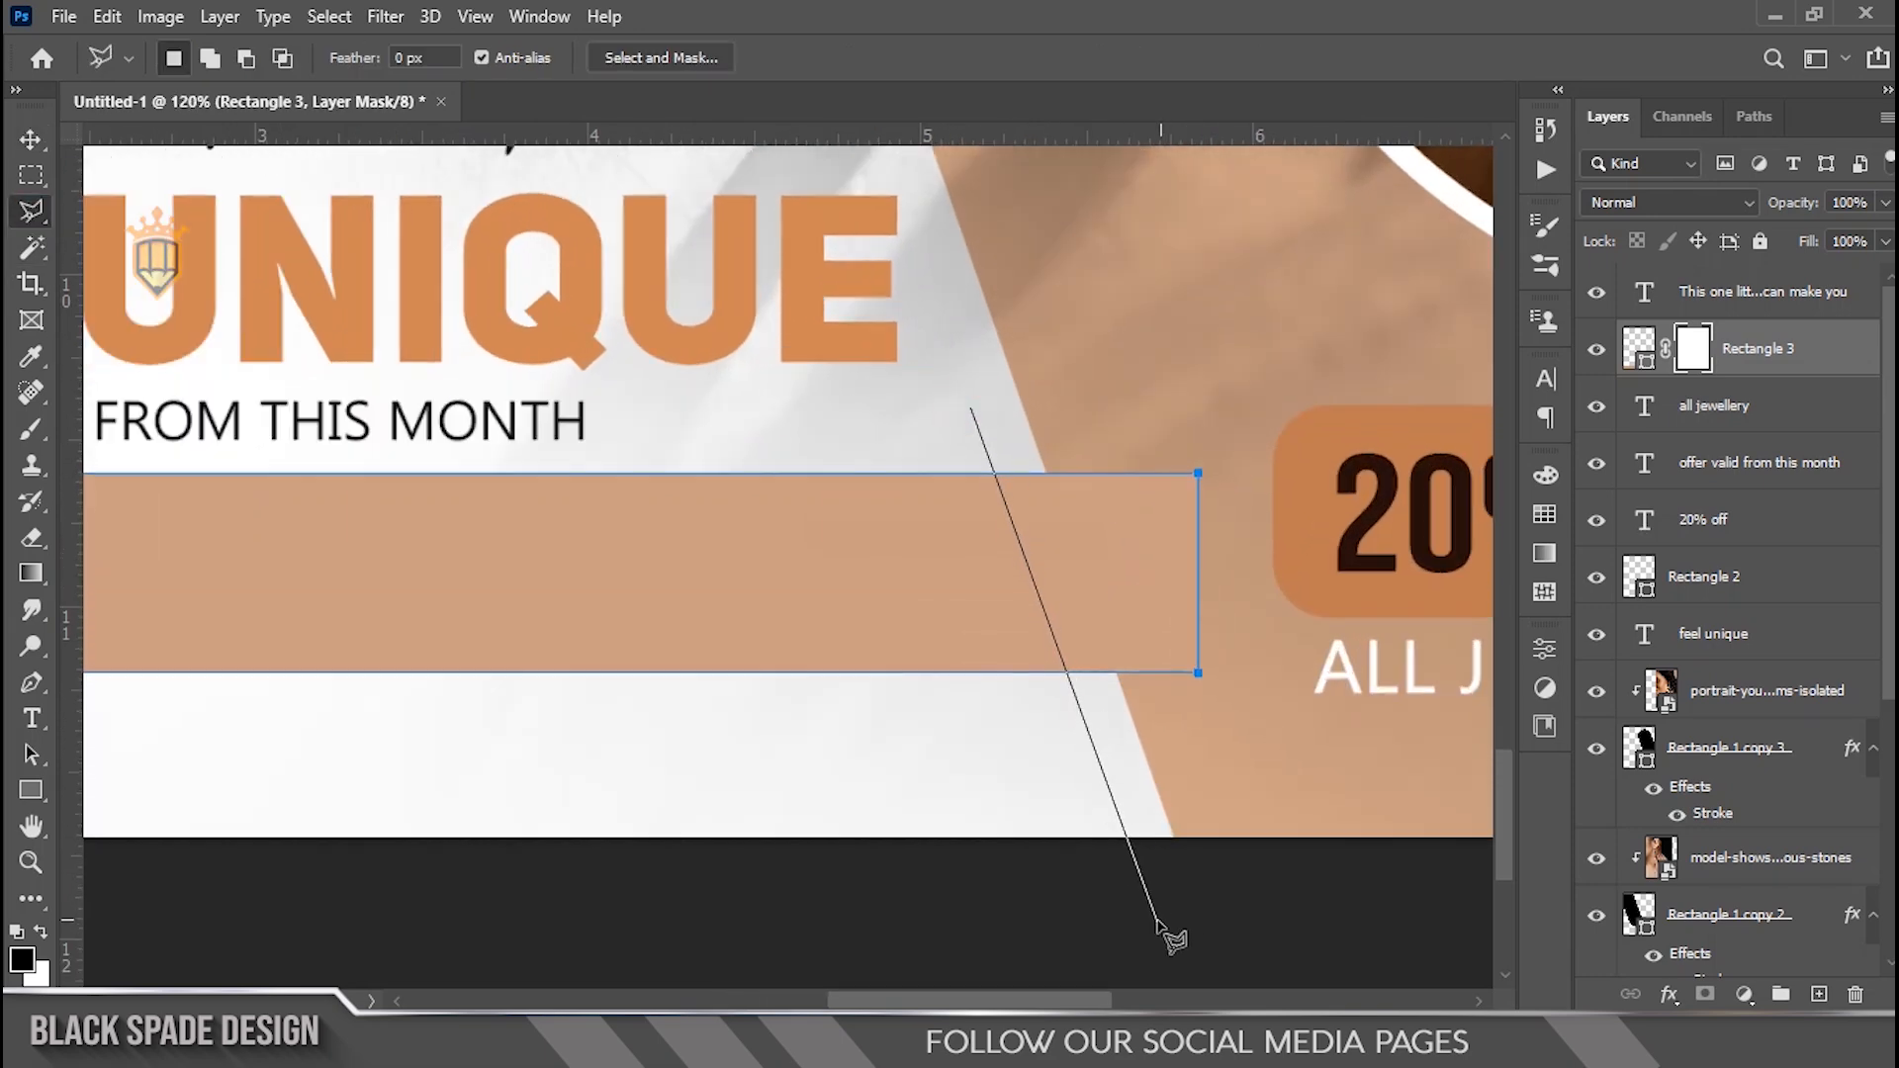
left_click(1296, 342)
left_click(974, 409)
key("Delete")
key("x")
key("Delete")
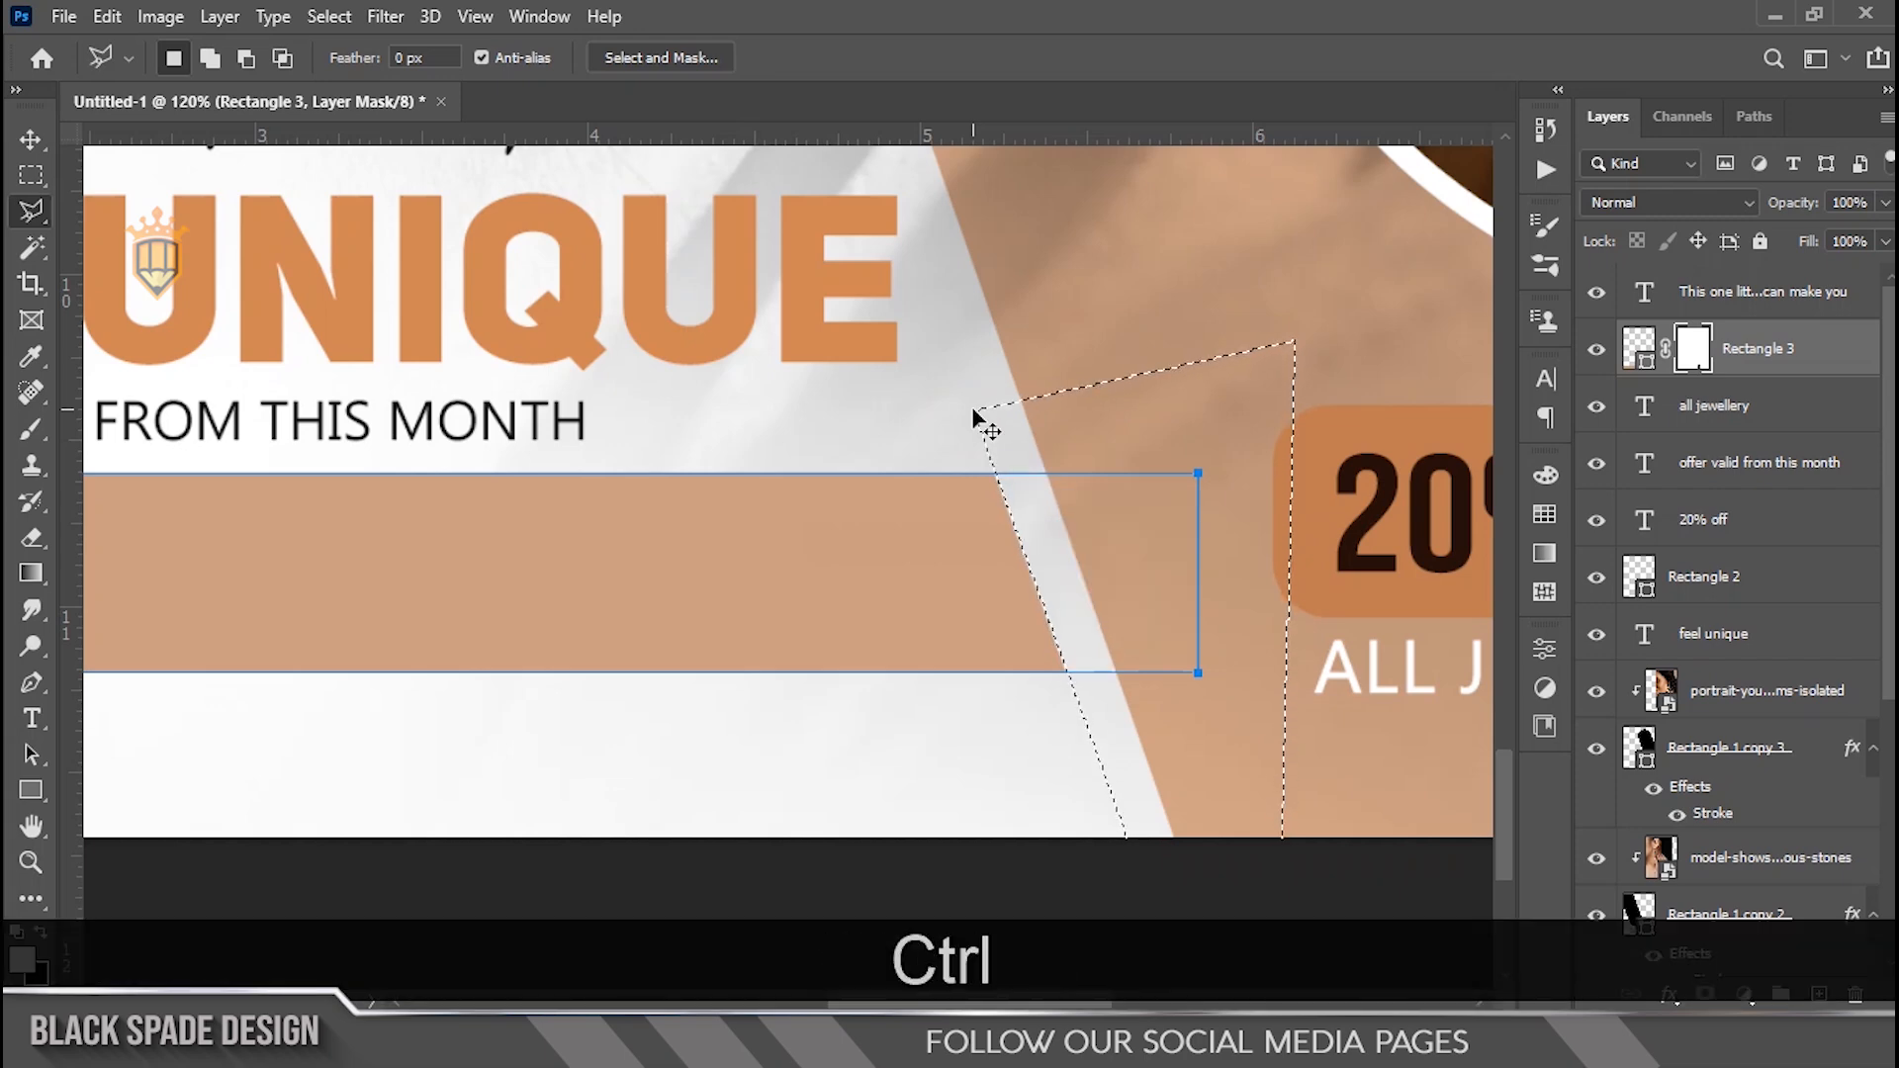
key("ctrl+d")
key("v")
Nudge the tan band down a little to widen the gap below the offer line
scroll(976, 415, "down", 5)
left_click(896, 554)
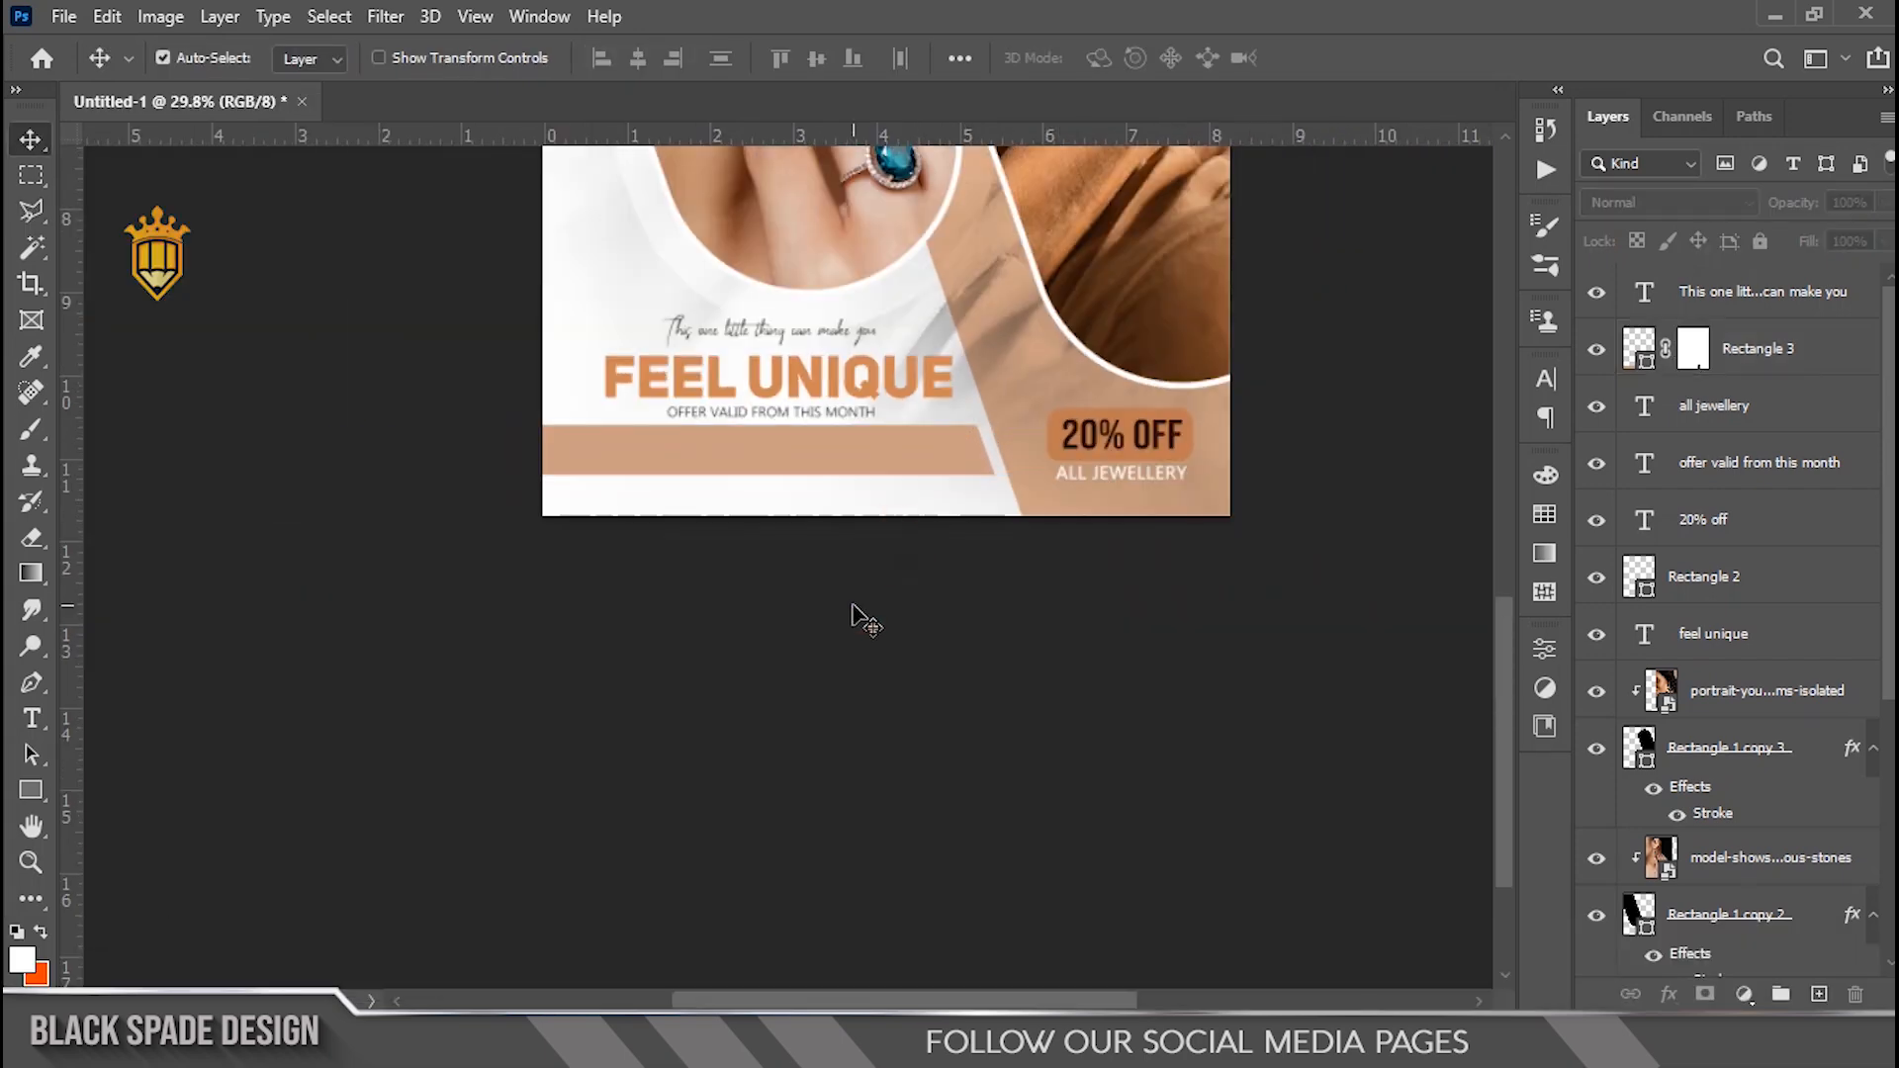
scroll(767, 500, "up", 2)
scroll(766, 496, "down", 2)
scroll(767, 489, "down", 1)
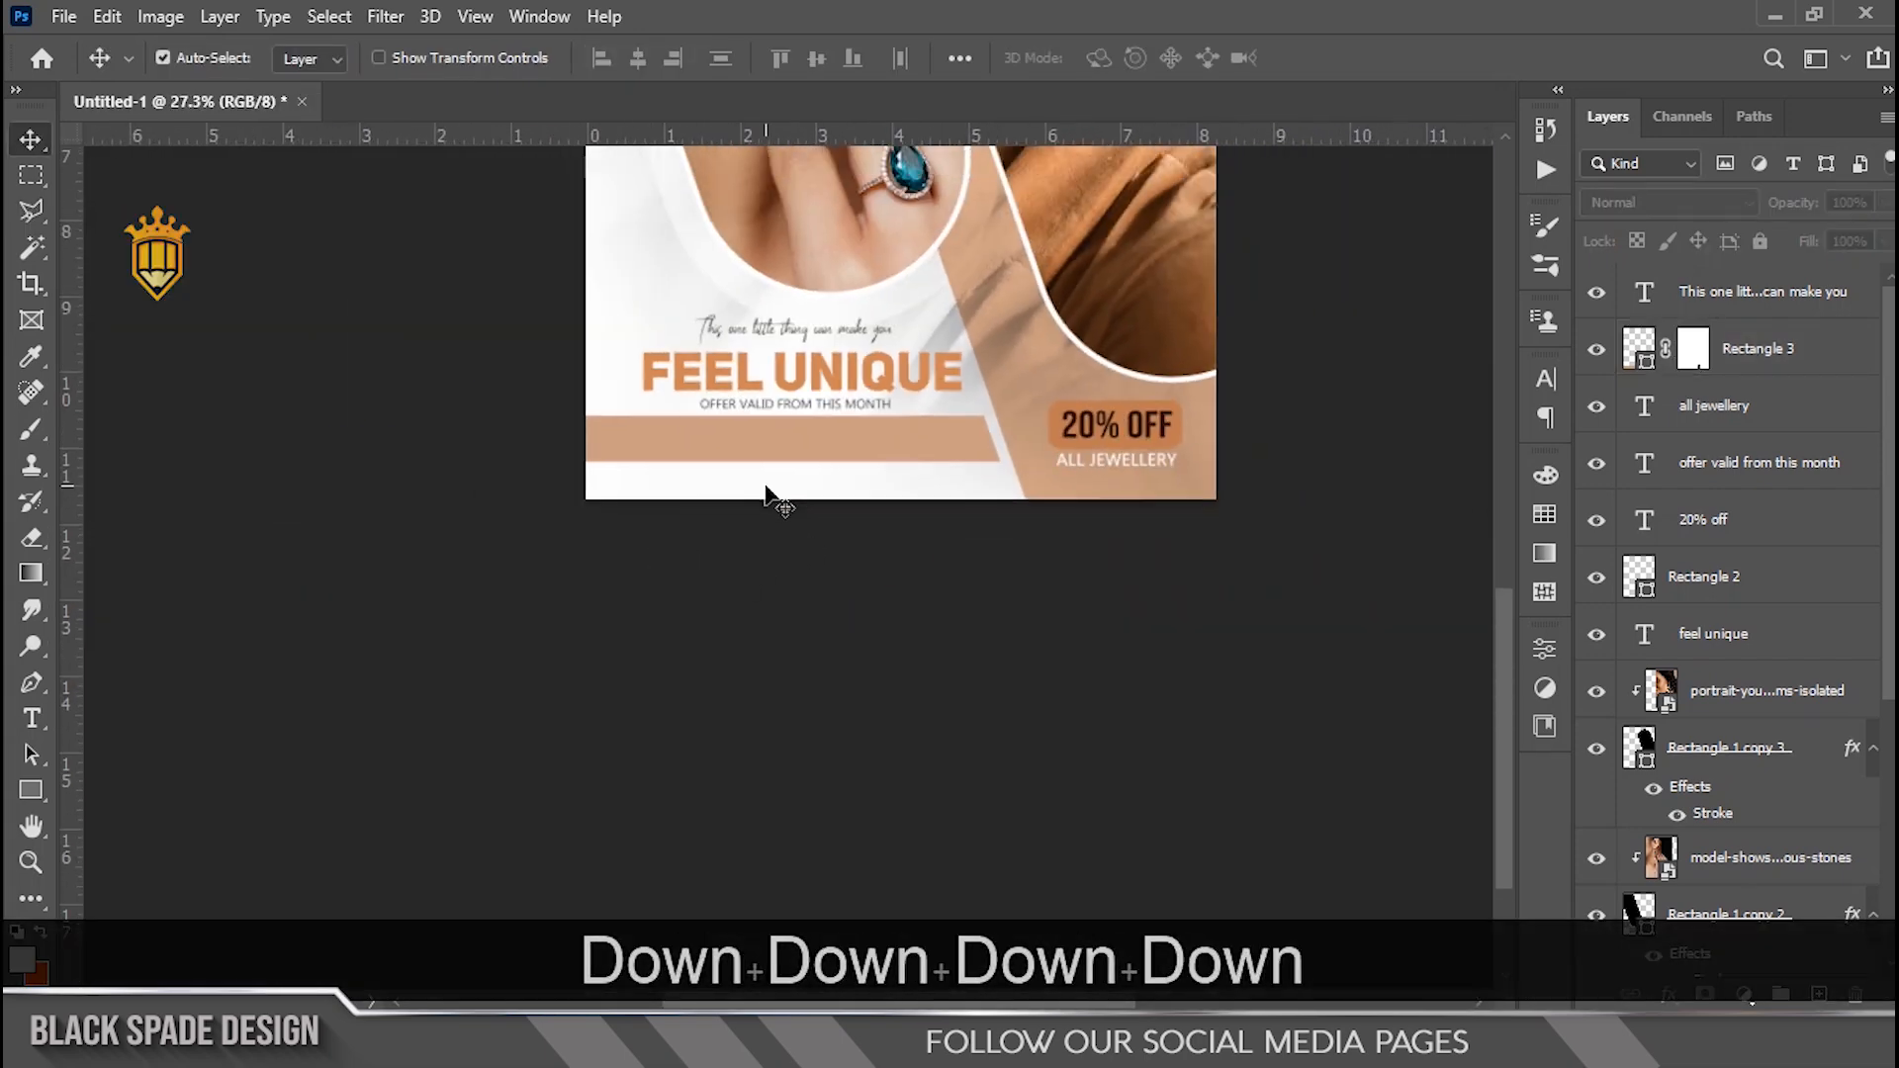
scroll(769, 486, "up", 8)
left_click(840, 444)
key("Down")
key("Down")
key("Down")
key("Down")
key("Down")
key("Down")
key("Down")
key("Down")
key("Down")
key("Down")
key("Down")
key("Down")
Duplicate the "OFFER VALID FROM THIS MONTH" line onto the tan band and bring the copy above the band in the stacking order
scroll(793, 448, "up", 2)
left_click_drag(712, 454, 817, 602)
scroll(805, 502, "up", 2)
right_click(872, 463)
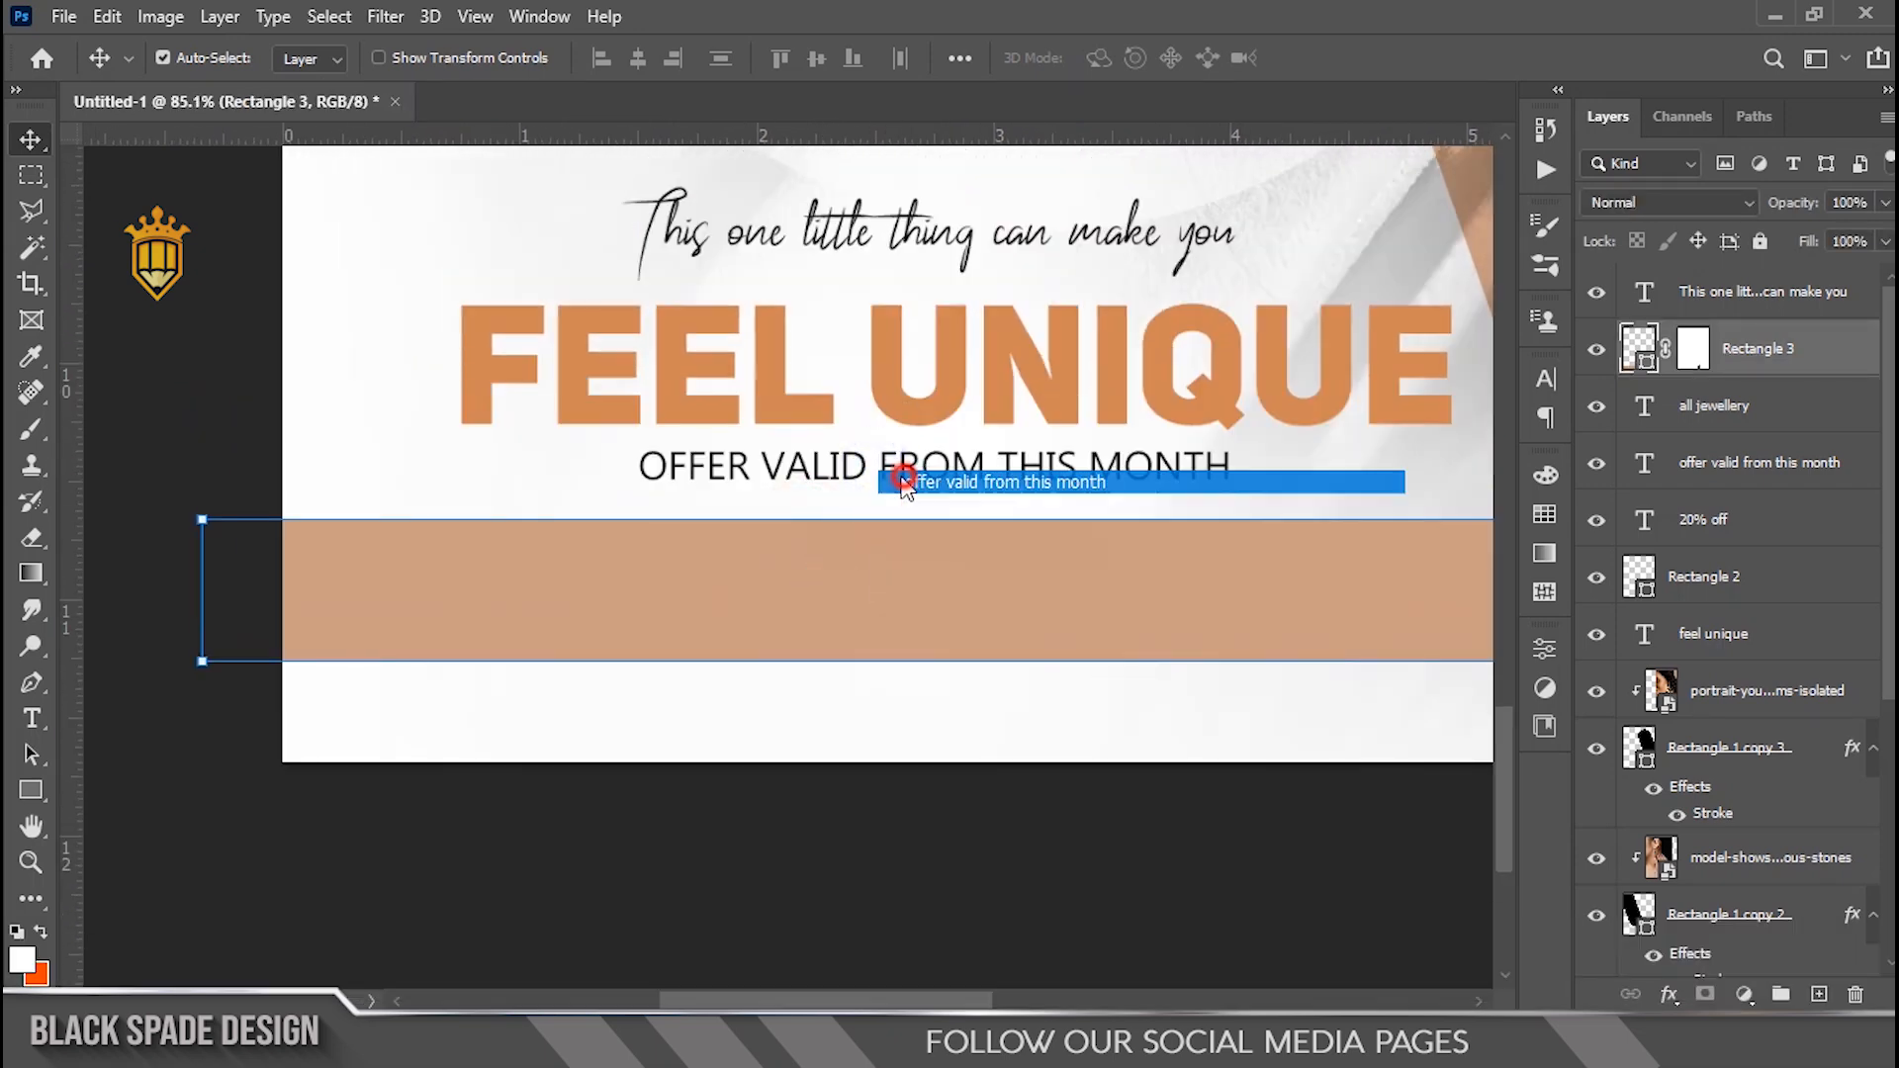
left_click(895, 479)
left_click_drag(895, 479, 911, 554)
left_click_drag(1691, 465, 1697, 331)
double_click(1642, 351)
left_click(1115, 58)
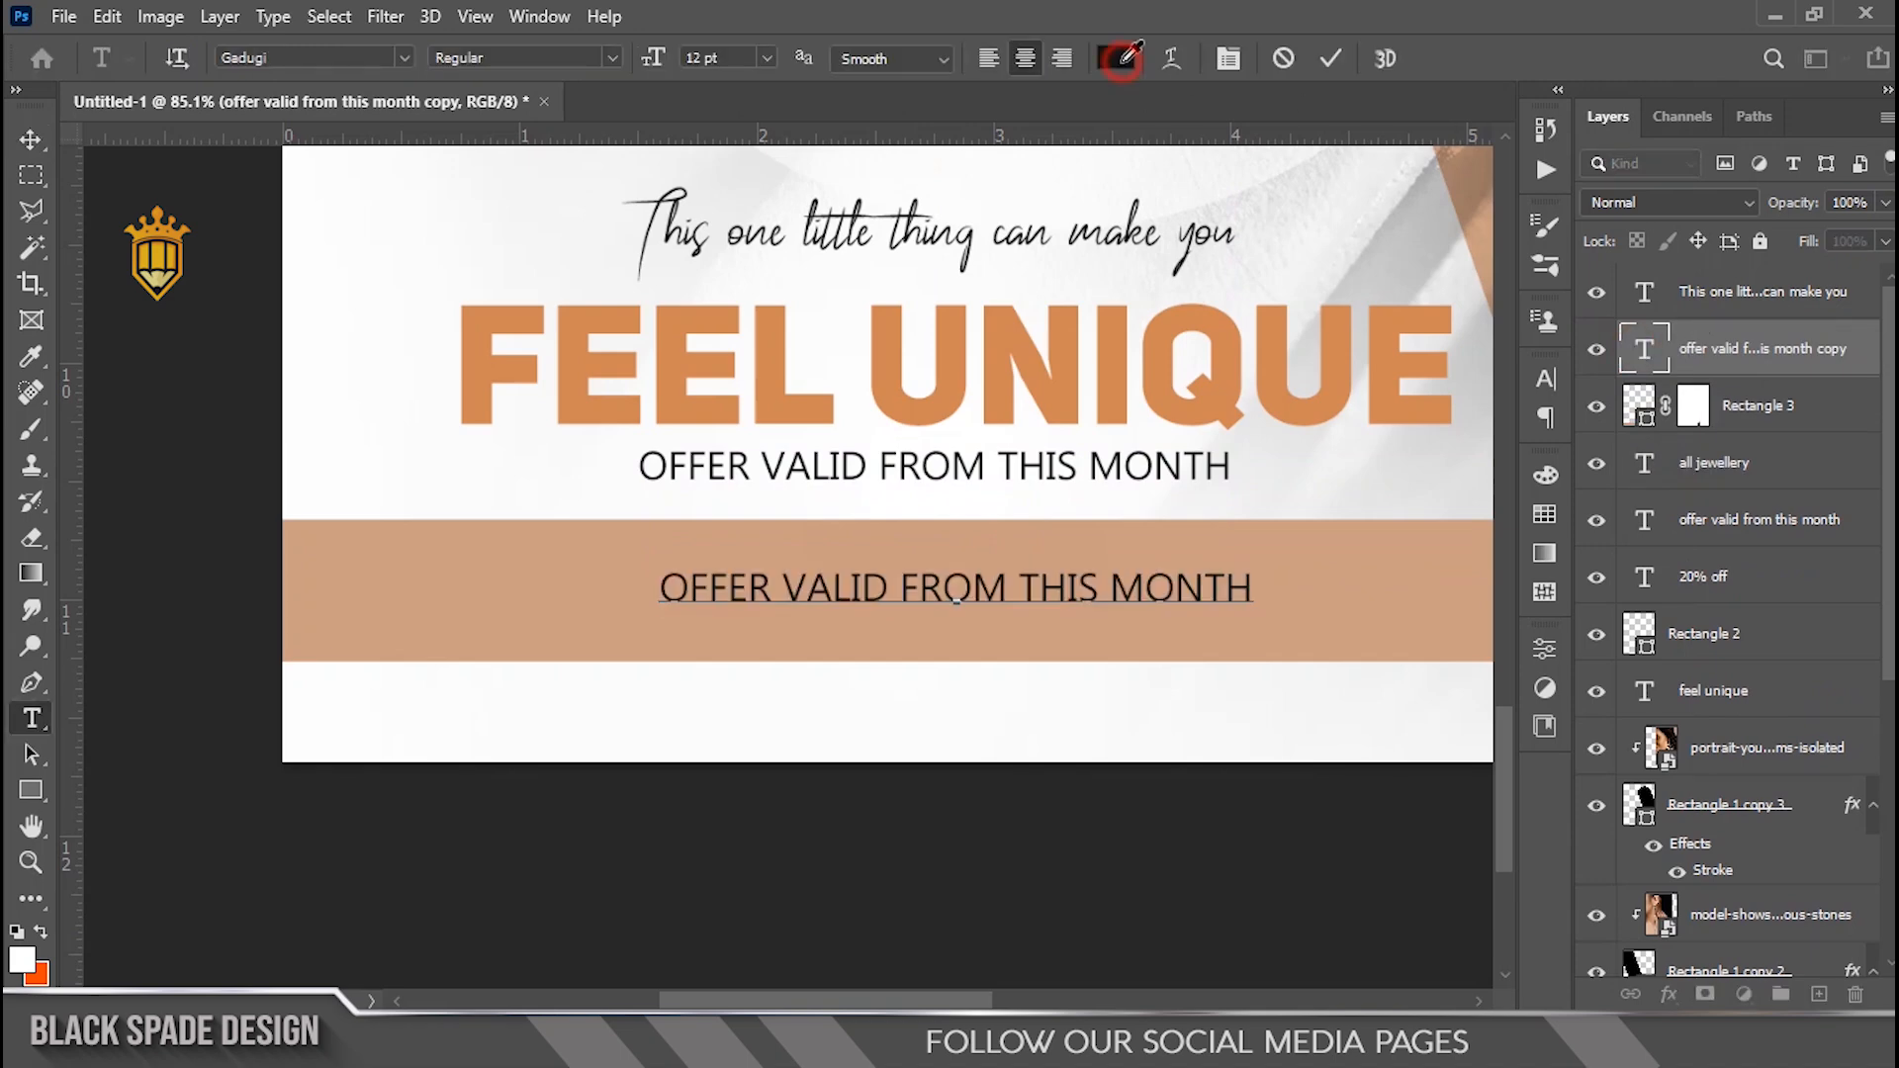
left_click(1777, 267)
left_click(1228, 57)
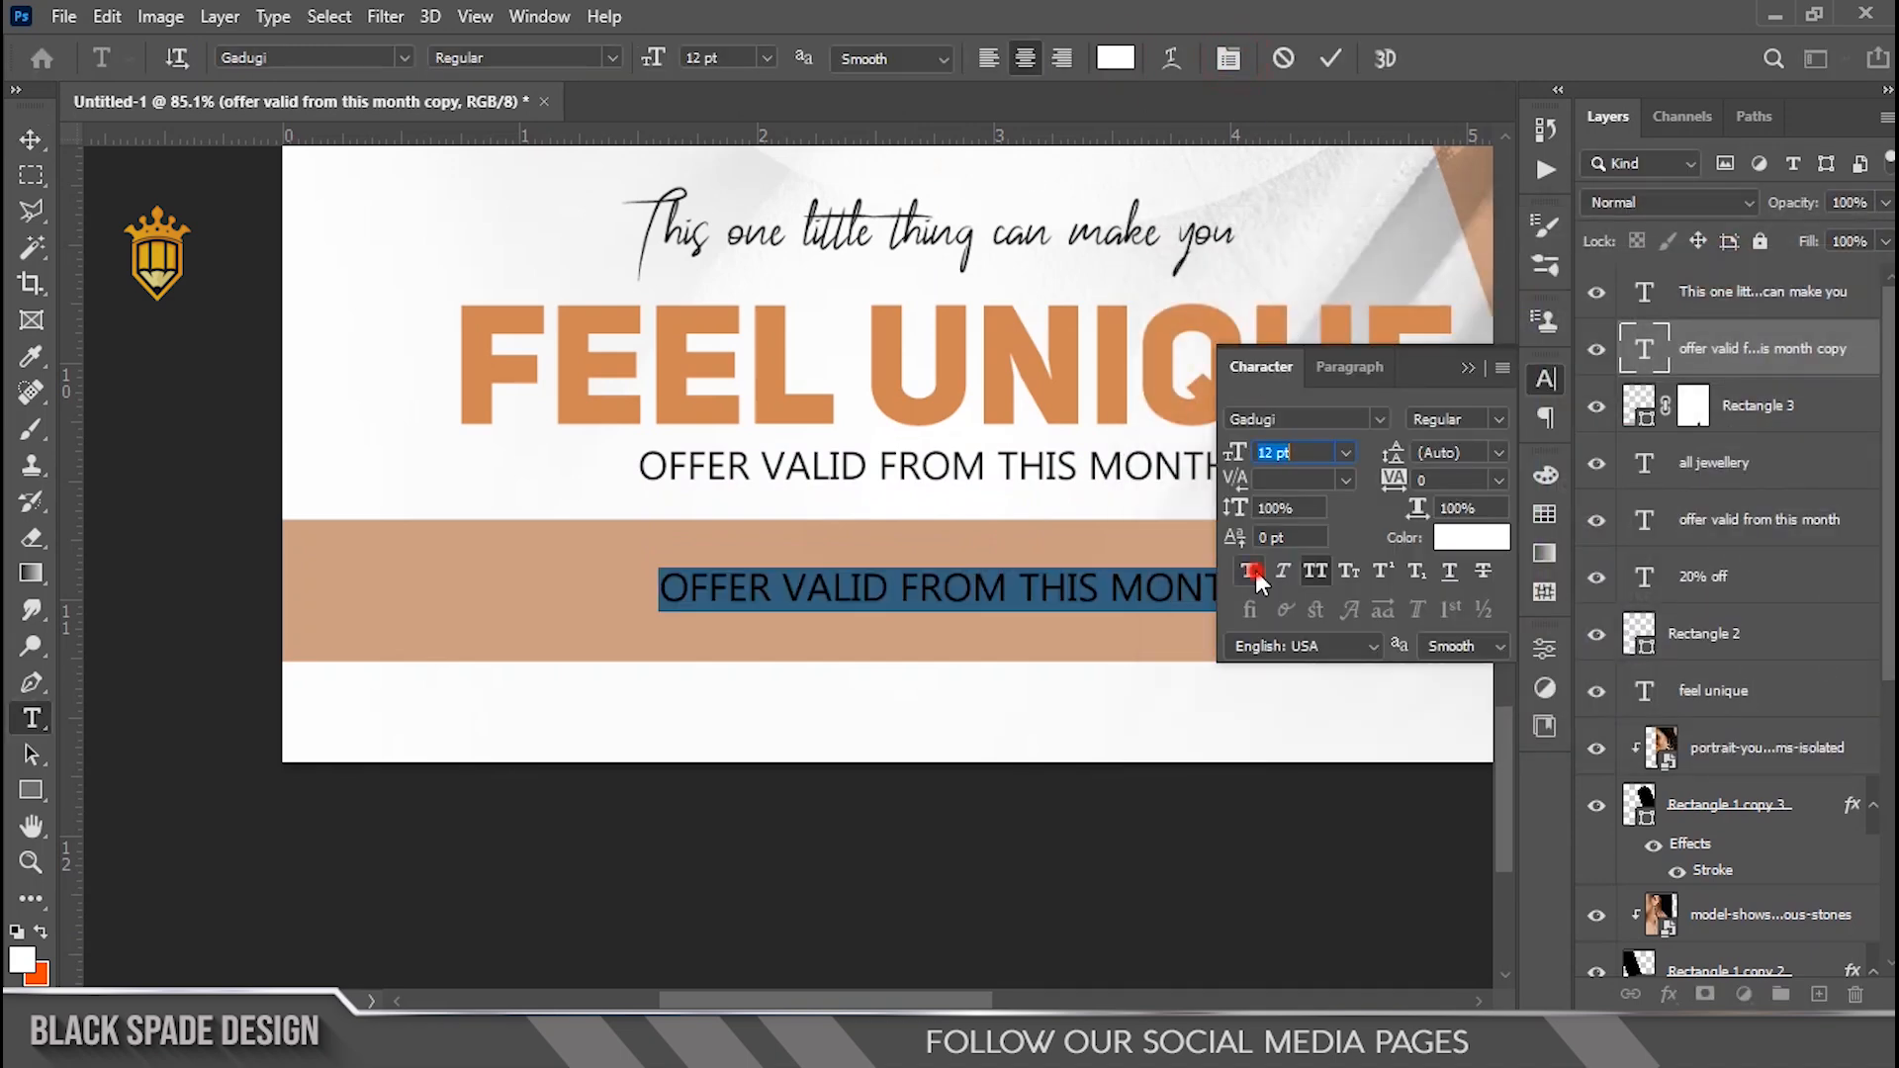
left_click(1468, 364)
type("www.your")
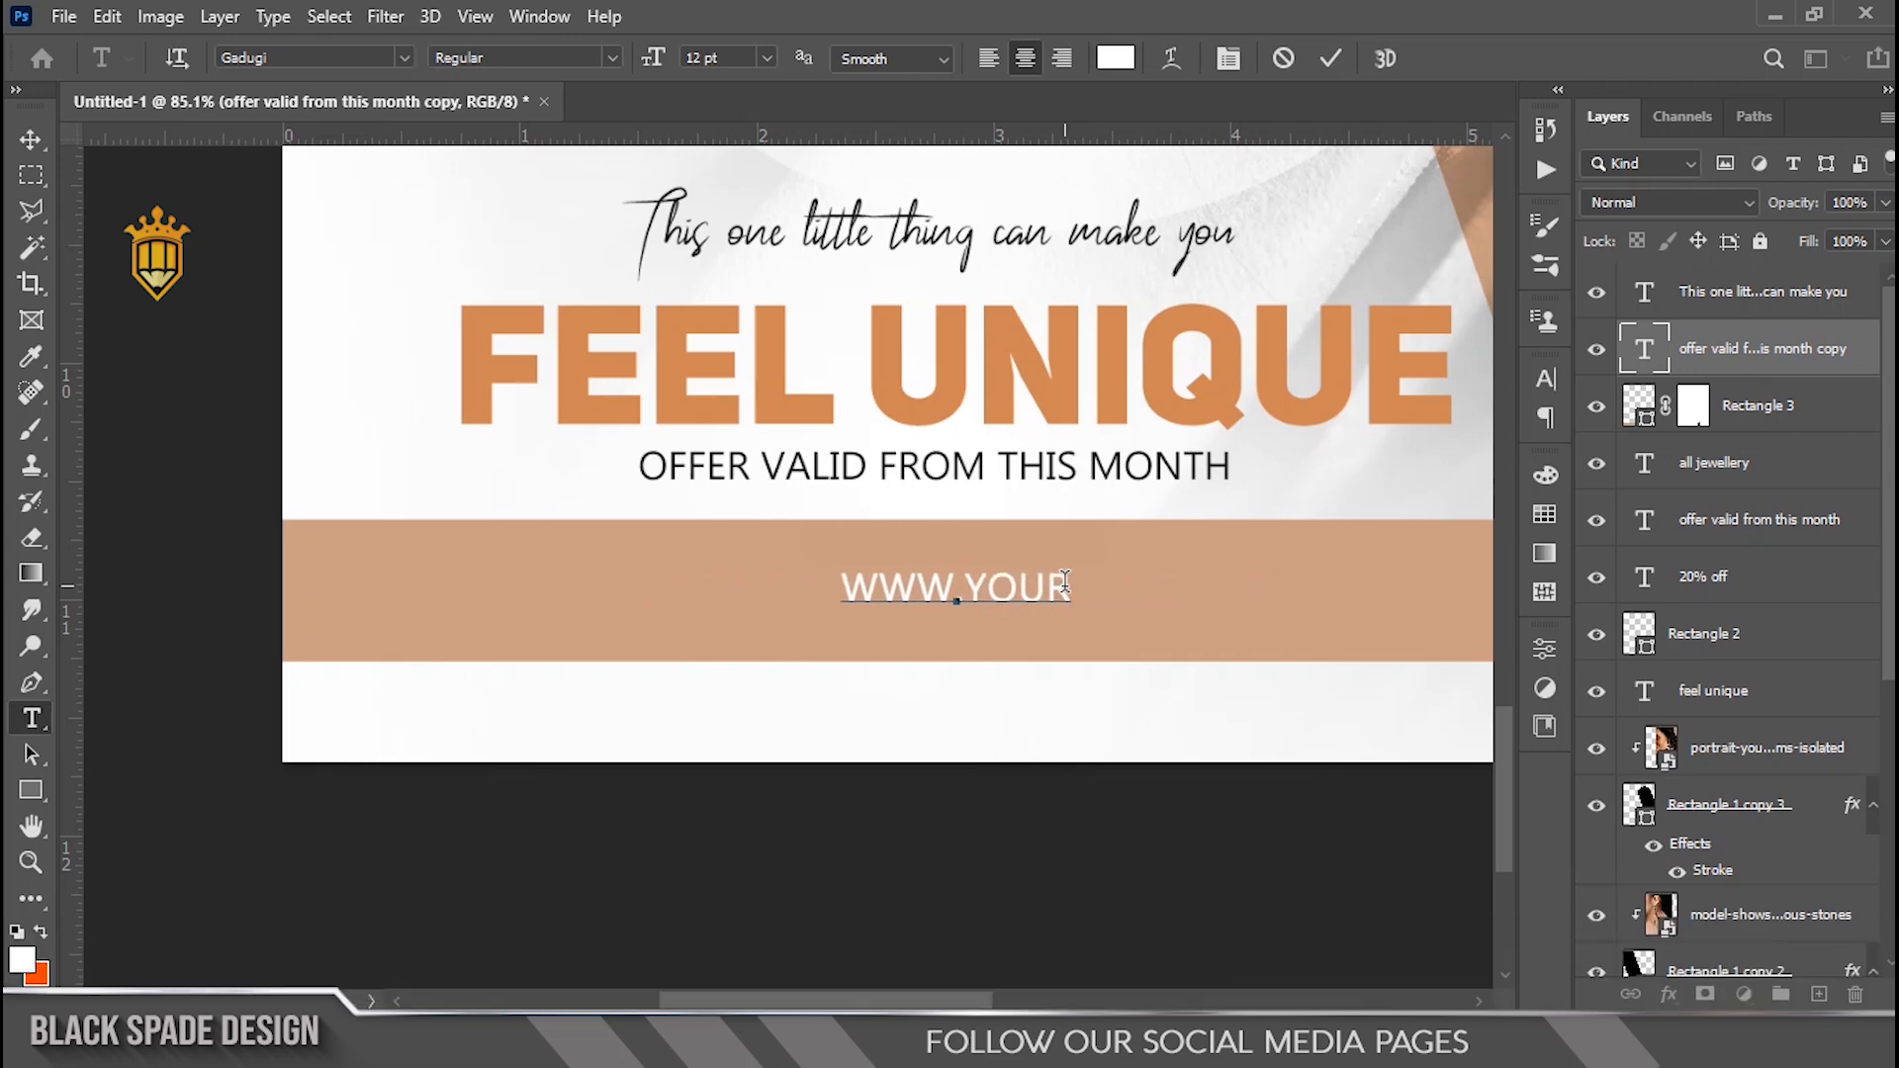
type("j")
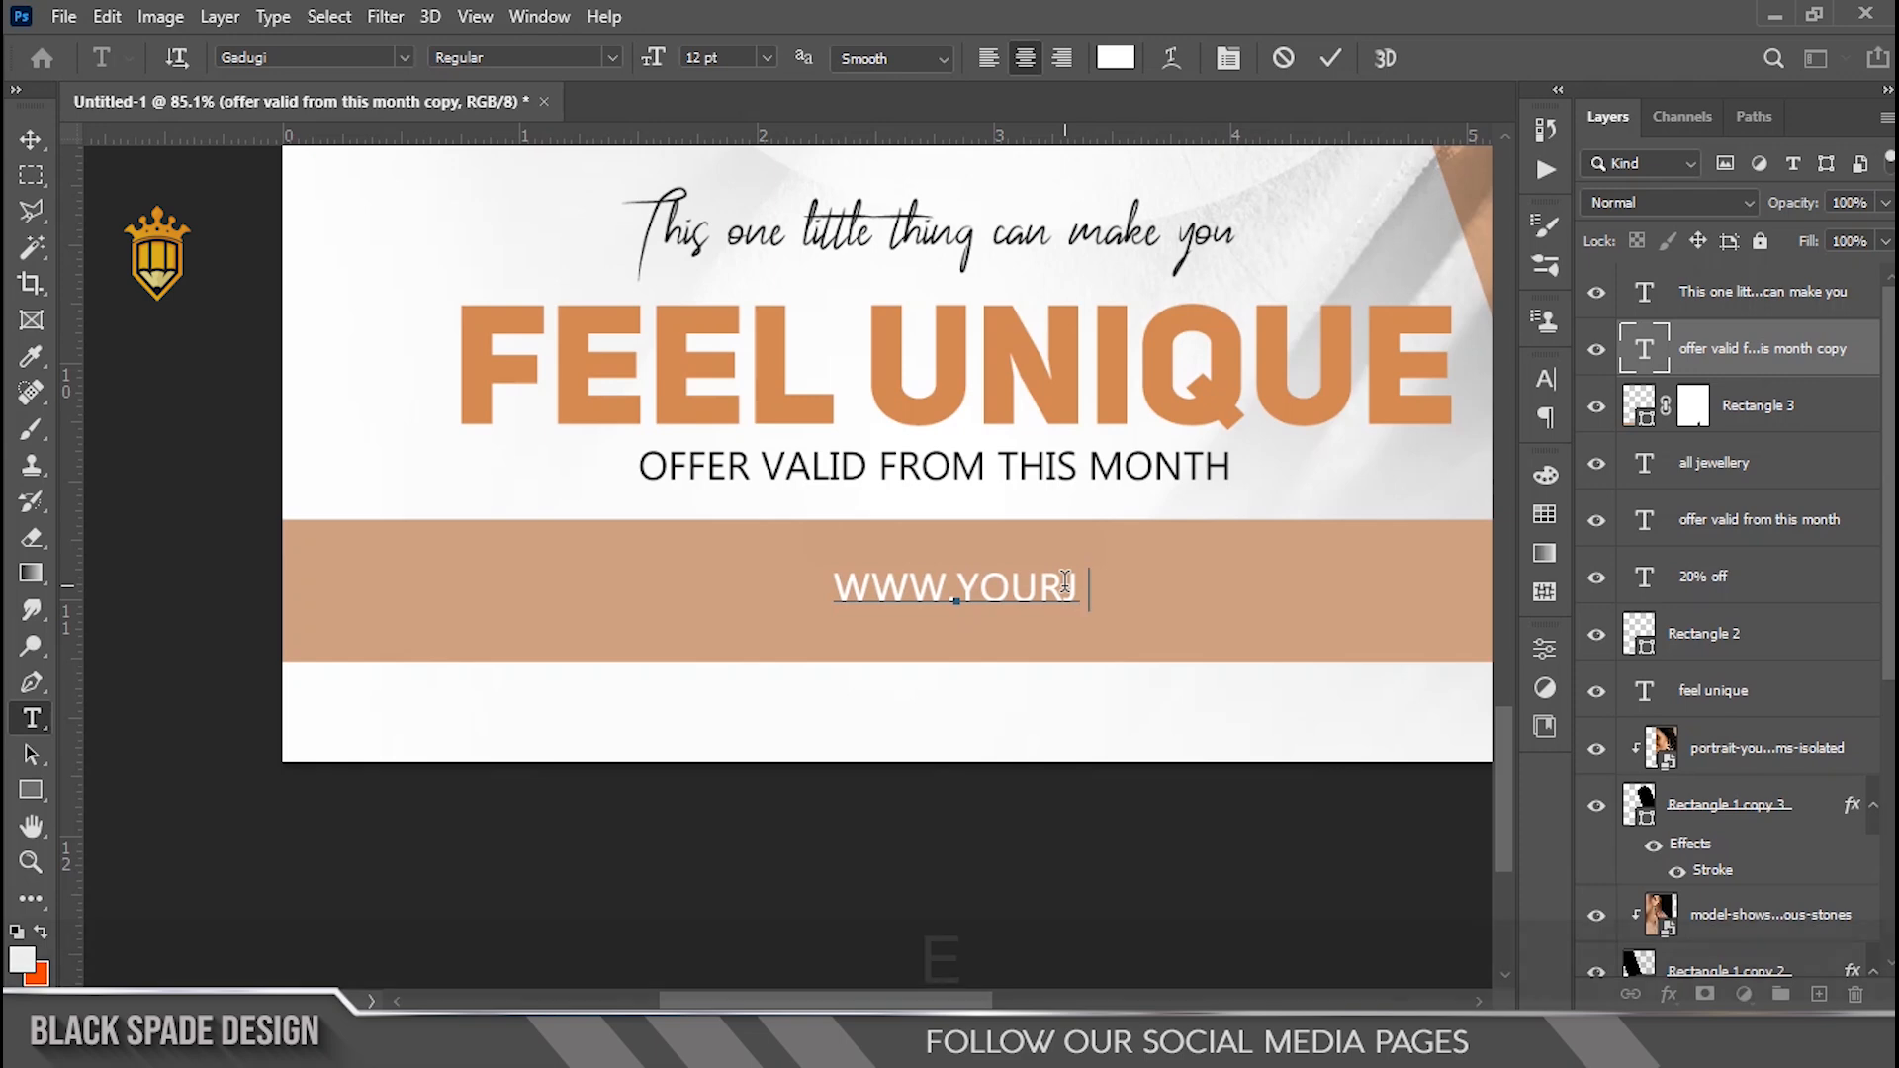
type("ewellery.com")
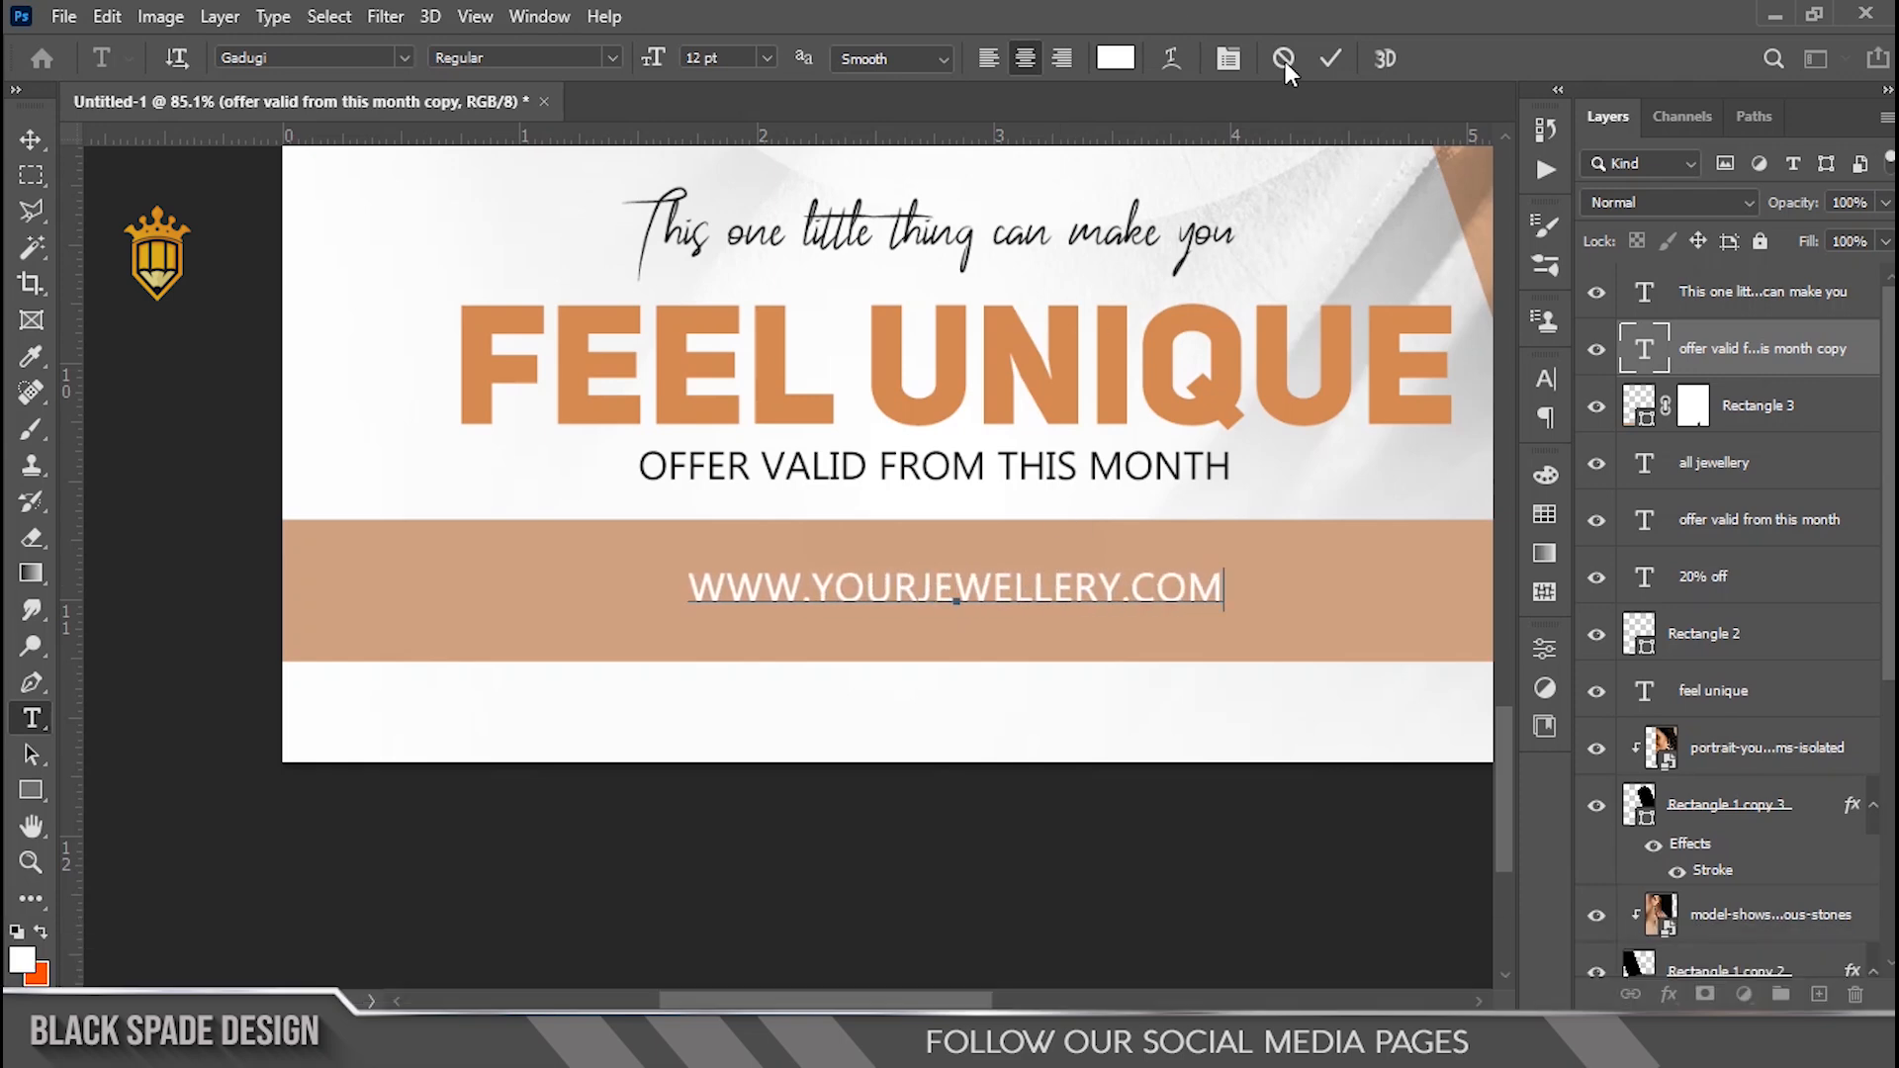
left_click(1332, 58)
key("v")
Recolour the "FEEL UNIQUE" headline in a lighter tan similar to the band below it
scroll(940, 625, "down", 2)
scroll(933, 559, "up", 1)
right_click(994, 467)
left_click(1019, 483)
scroll(1023, 475, "up", 1)
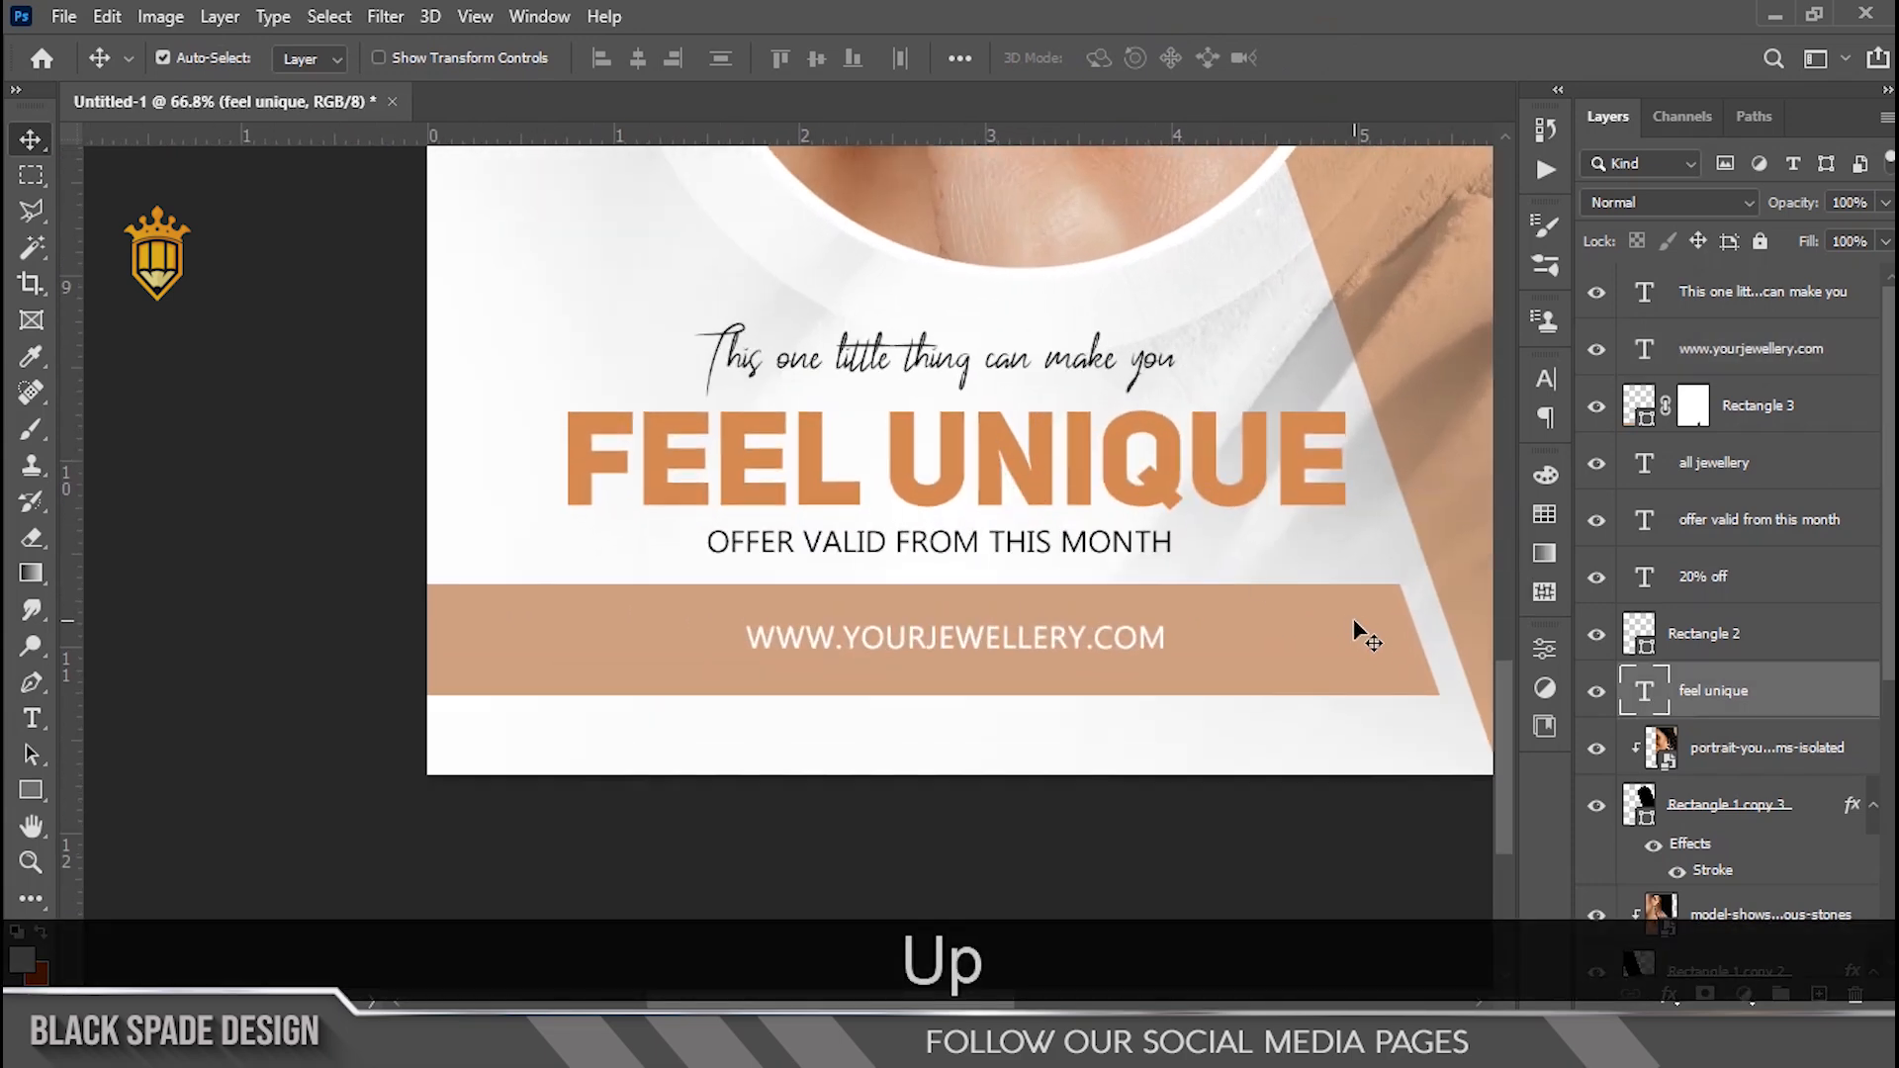
scroll(912, 492, "down", 3)
scroll(861, 445, "up", 3)
key("space")
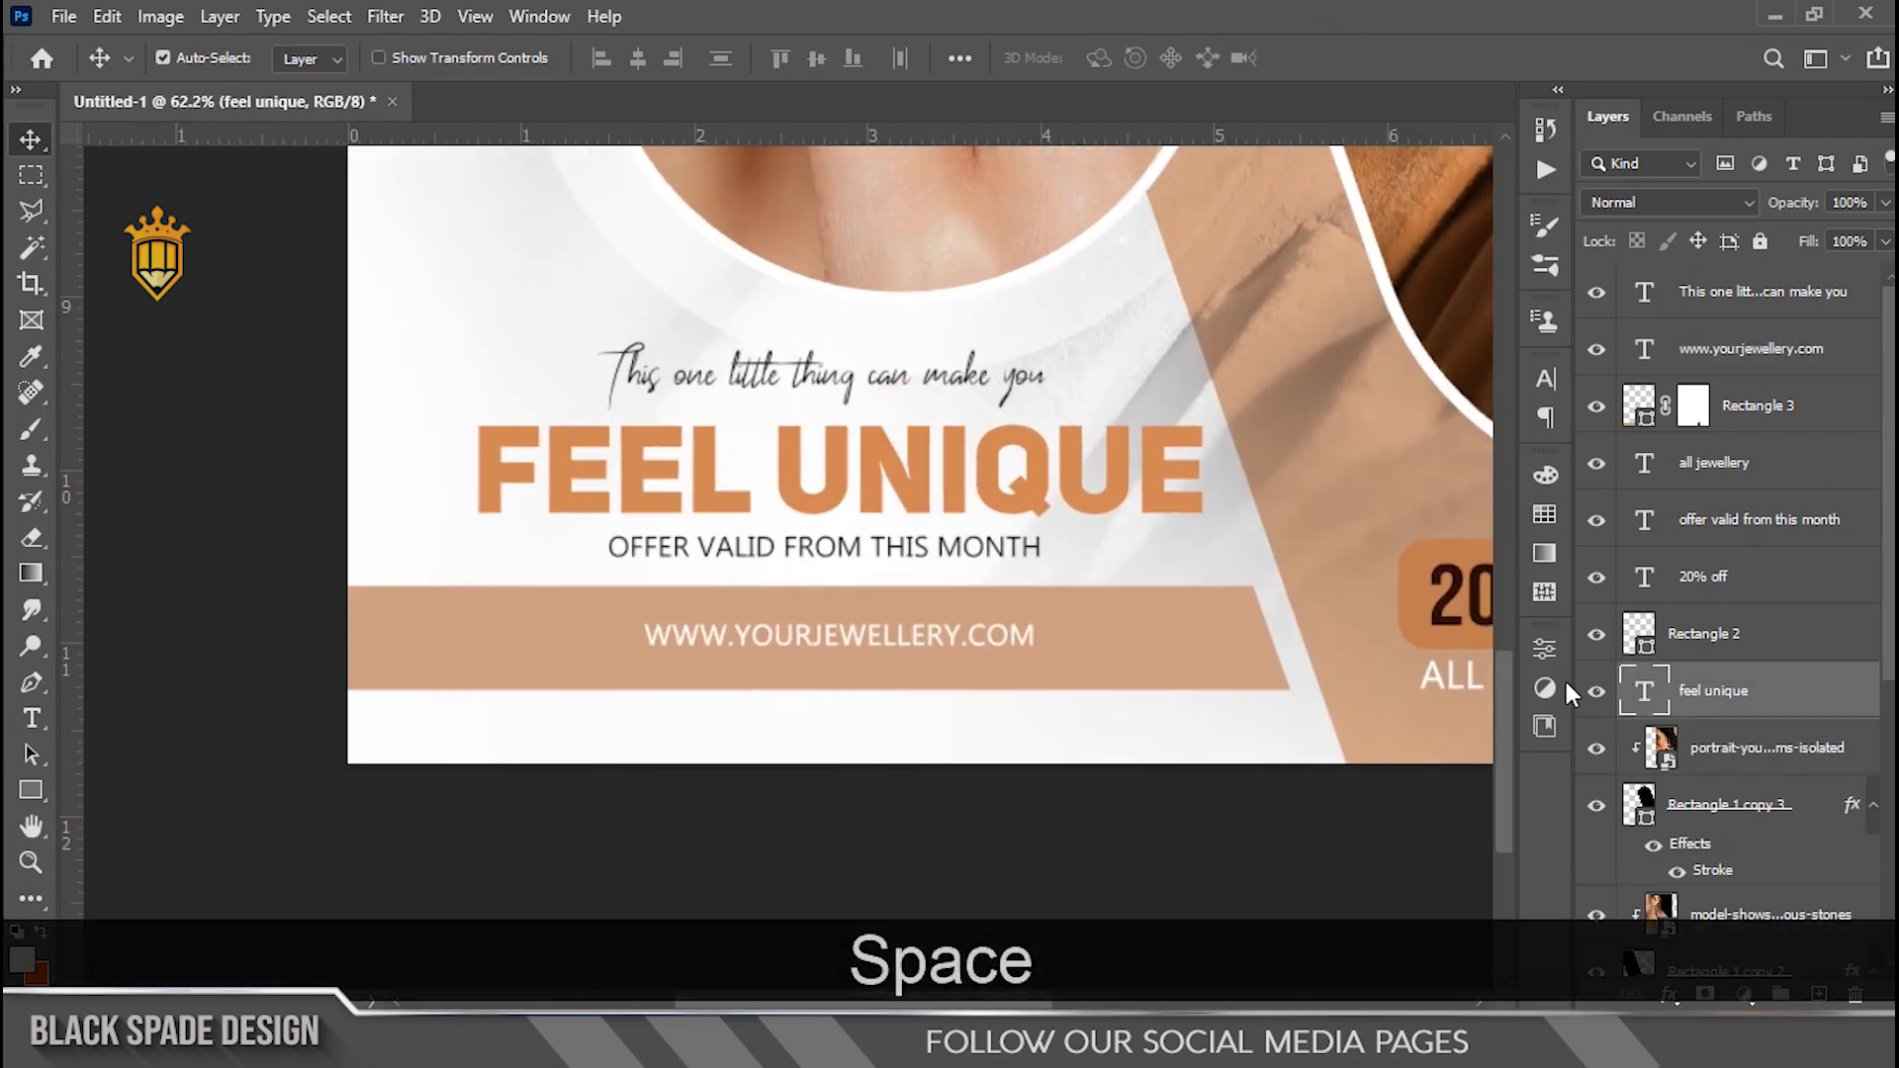
double_click(1645, 701)
left_click(1116, 59)
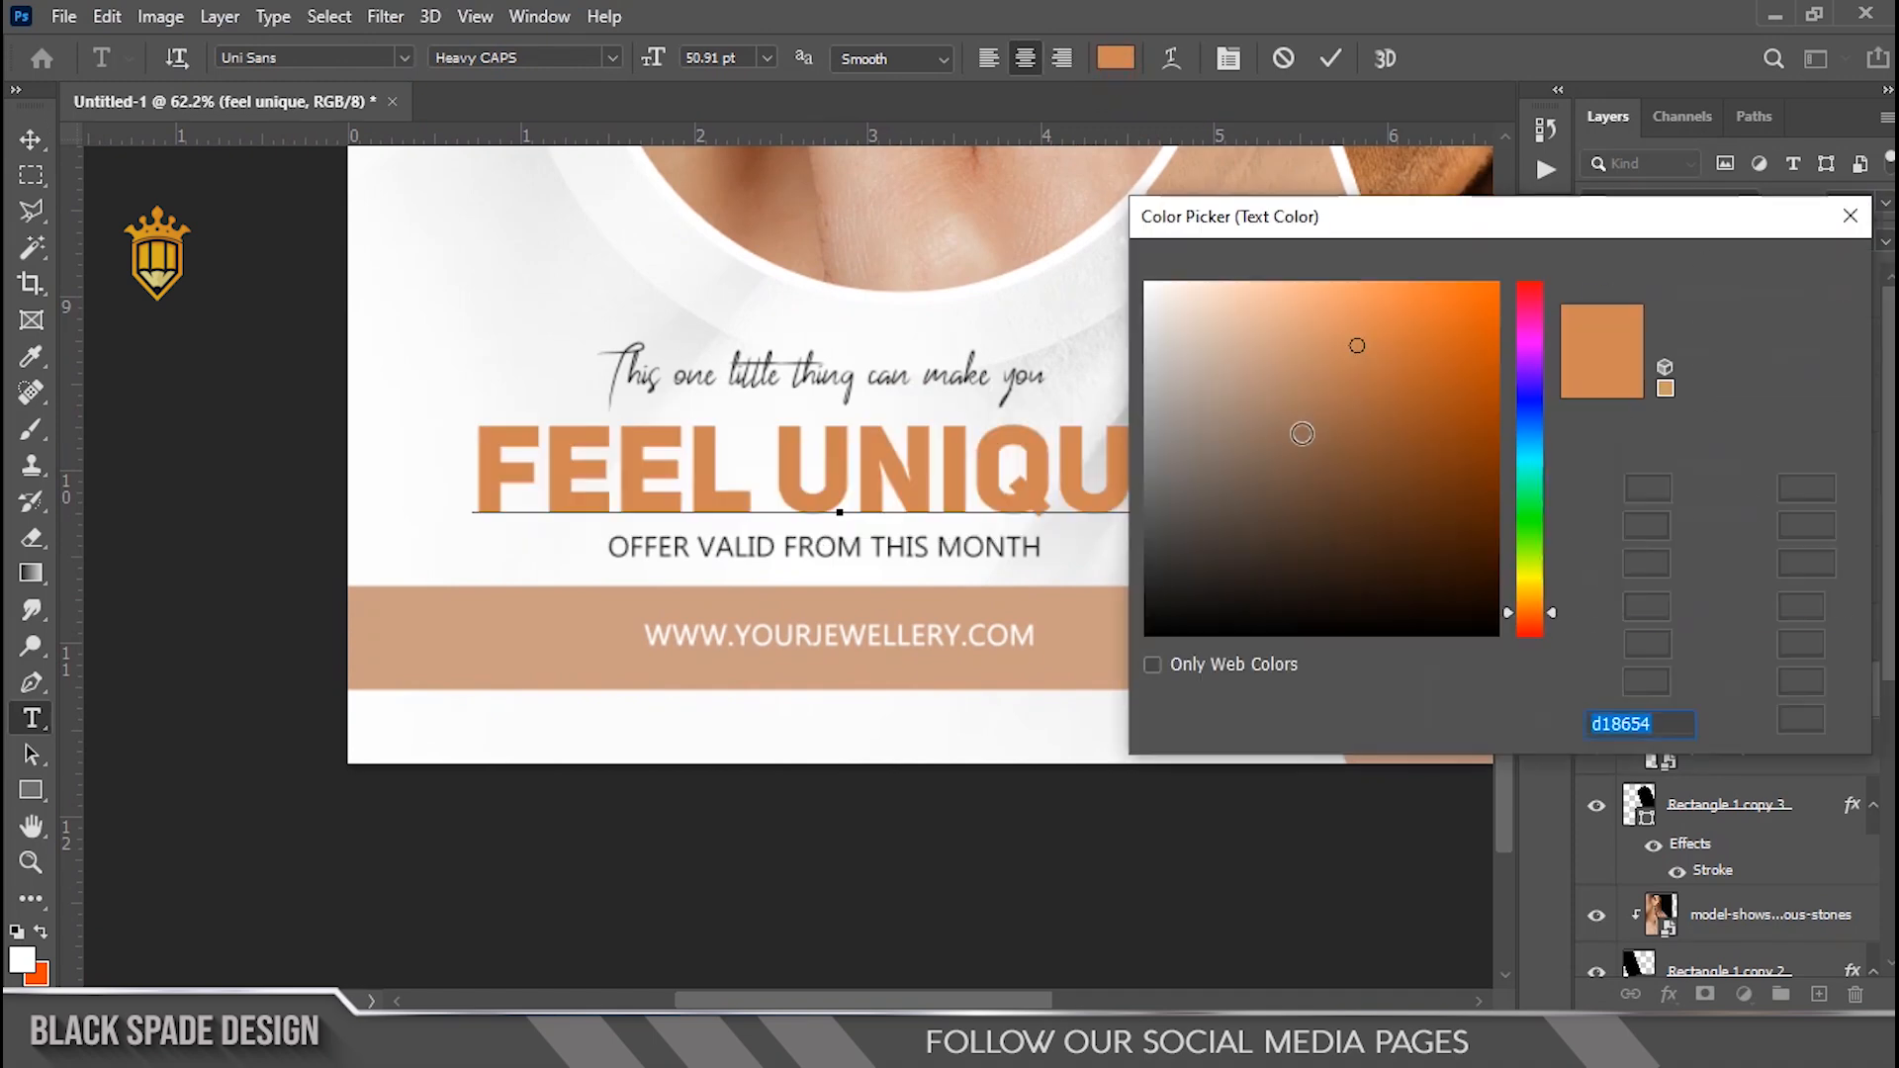
left_click(1289, 343)
left_click(1777, 259)
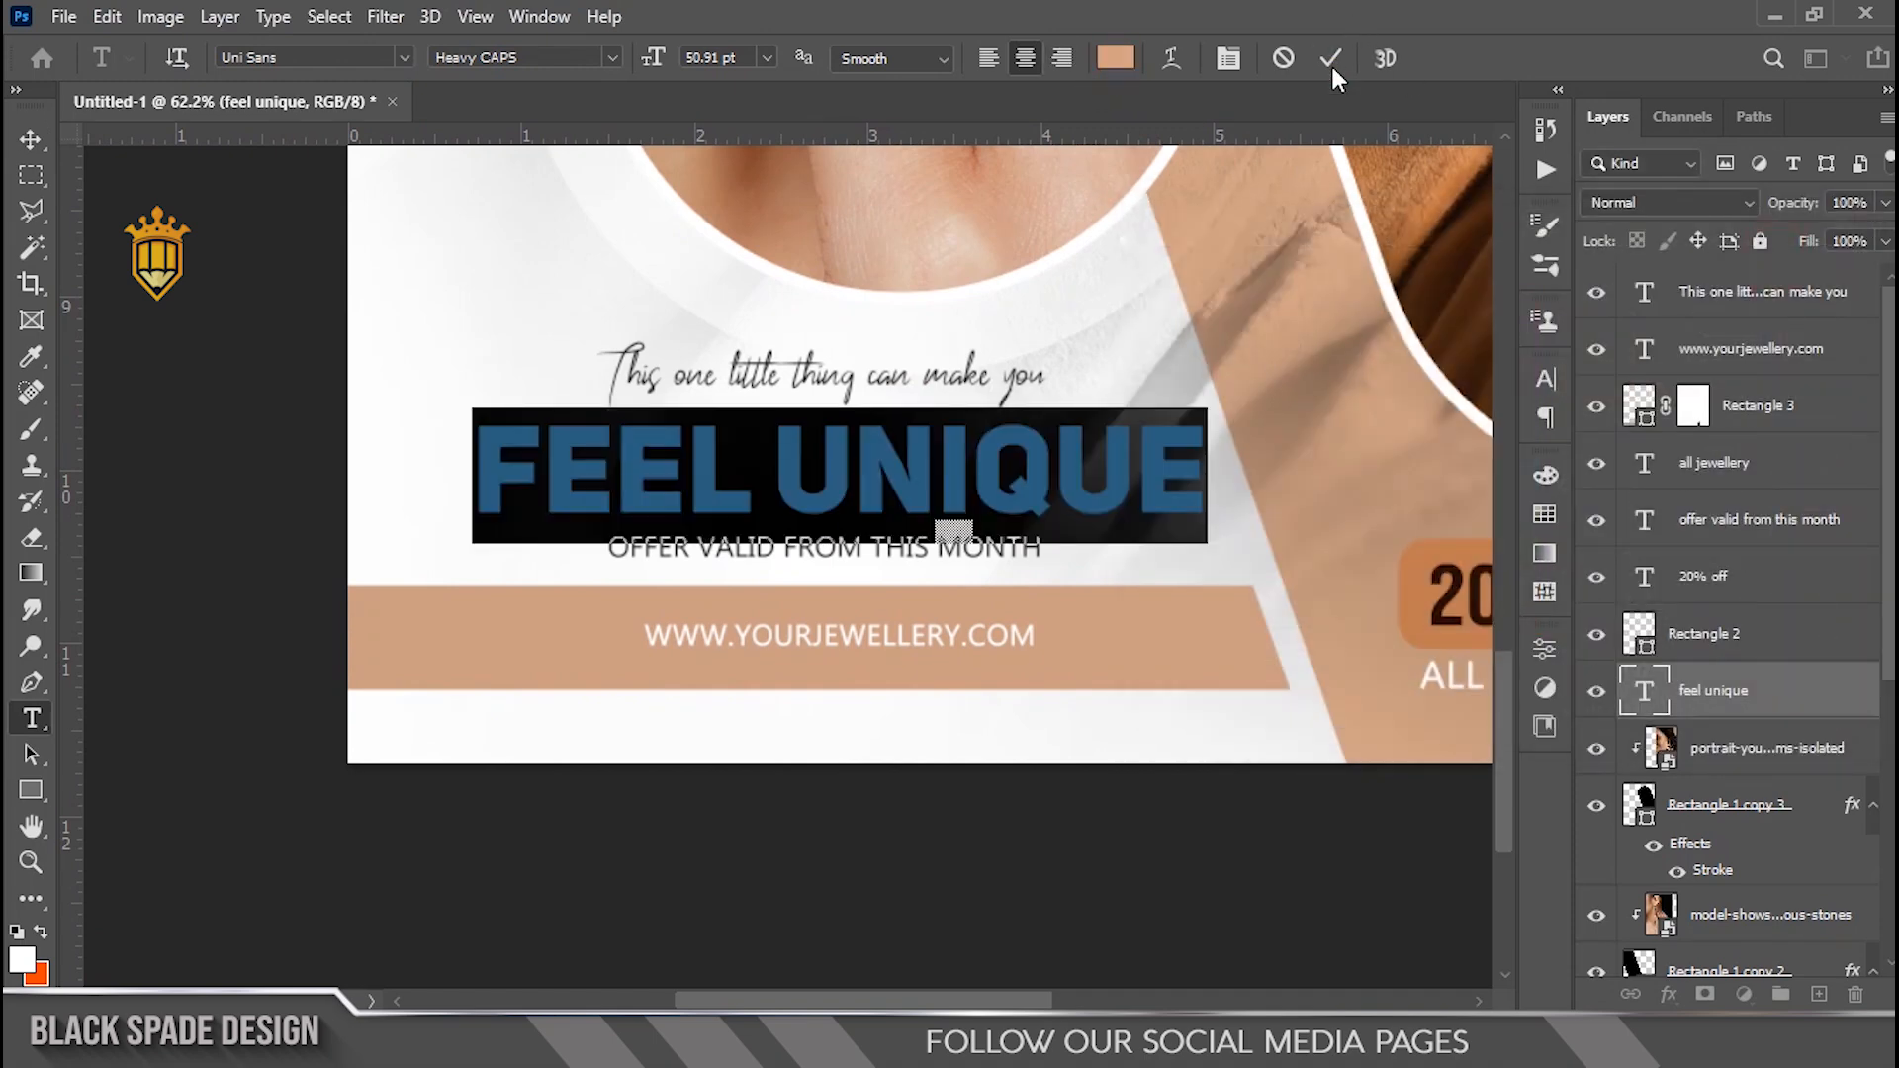
left_click(1331, 58)
key("v")
Add a Bevel & Emboss effect to the "FEEL UNIQUE" headline with Inner Bevel style, Smooth technique, 272% depth and 81 px size
scroll(1029, 496, "down", 1)
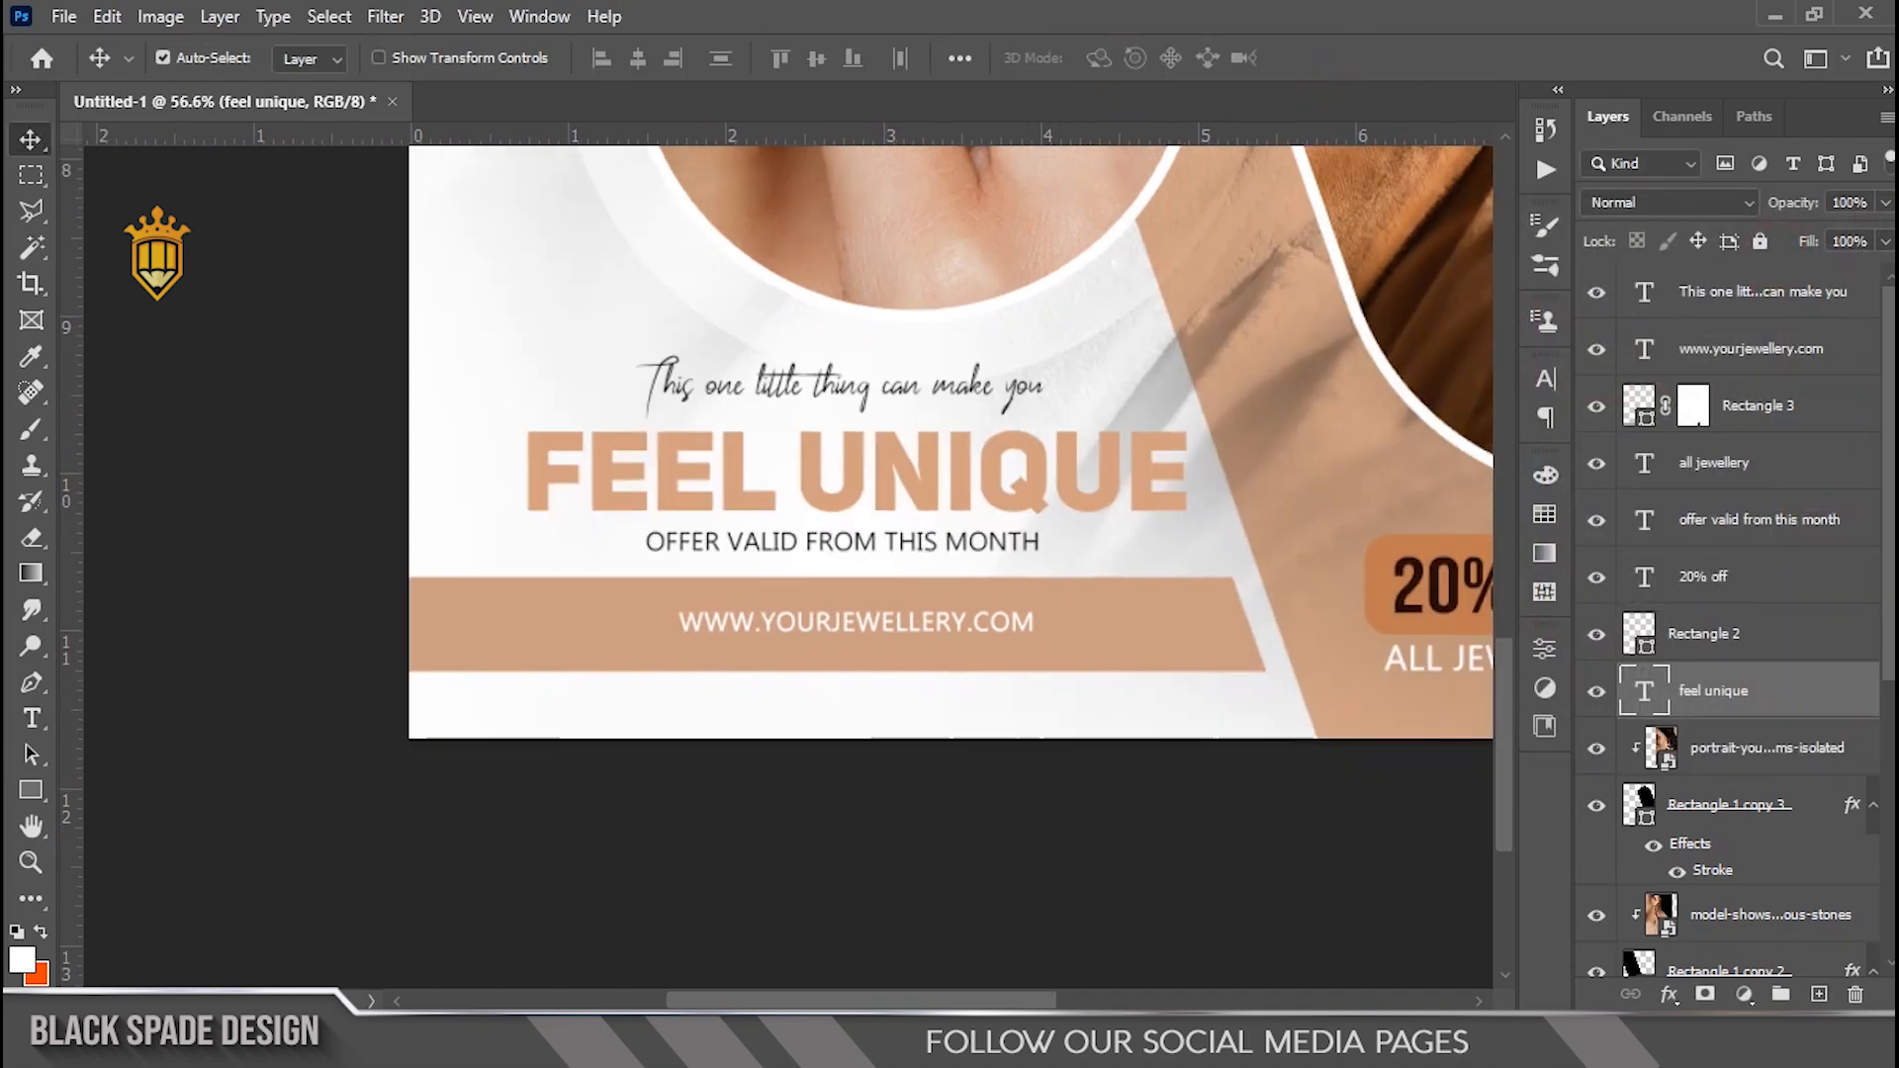
left_click(1670, 994)
left_click(1746, 771)
left_click_drag(1044, 344, 890, 324)
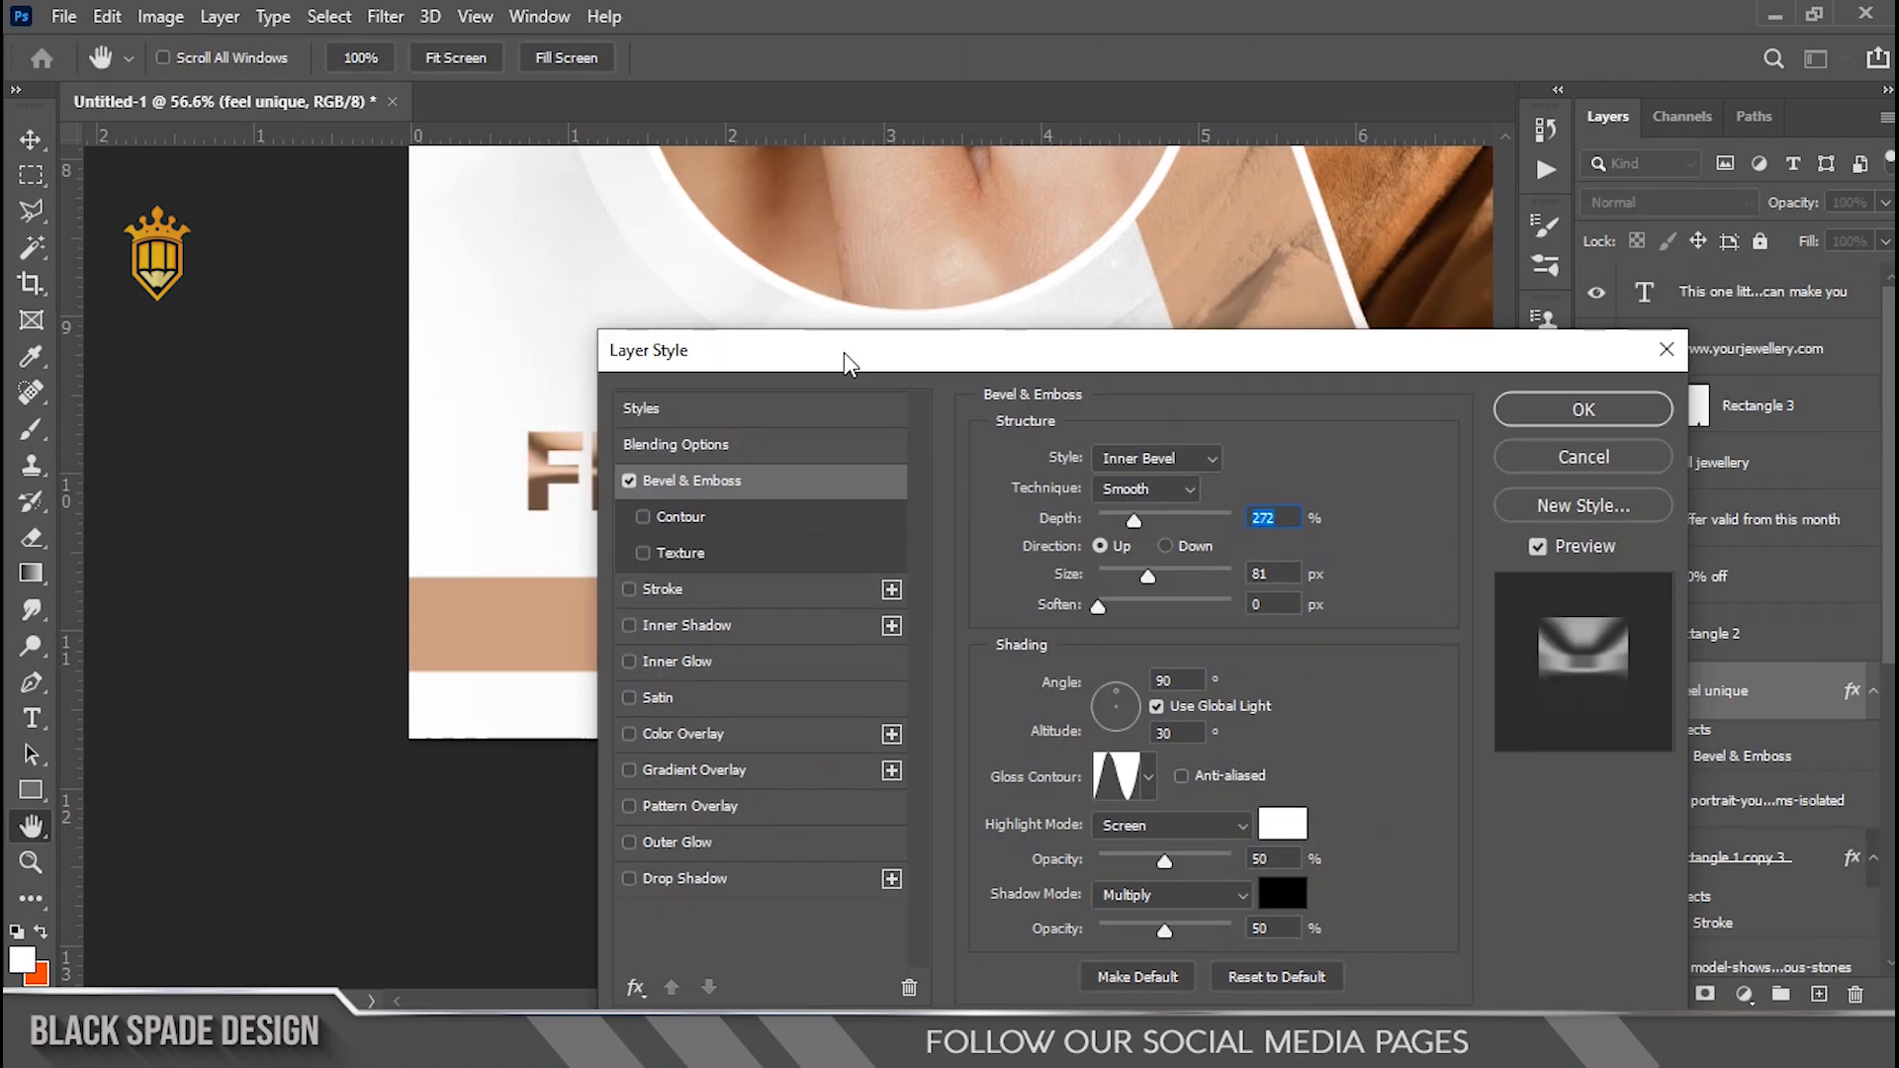
key("Return")
key("v")
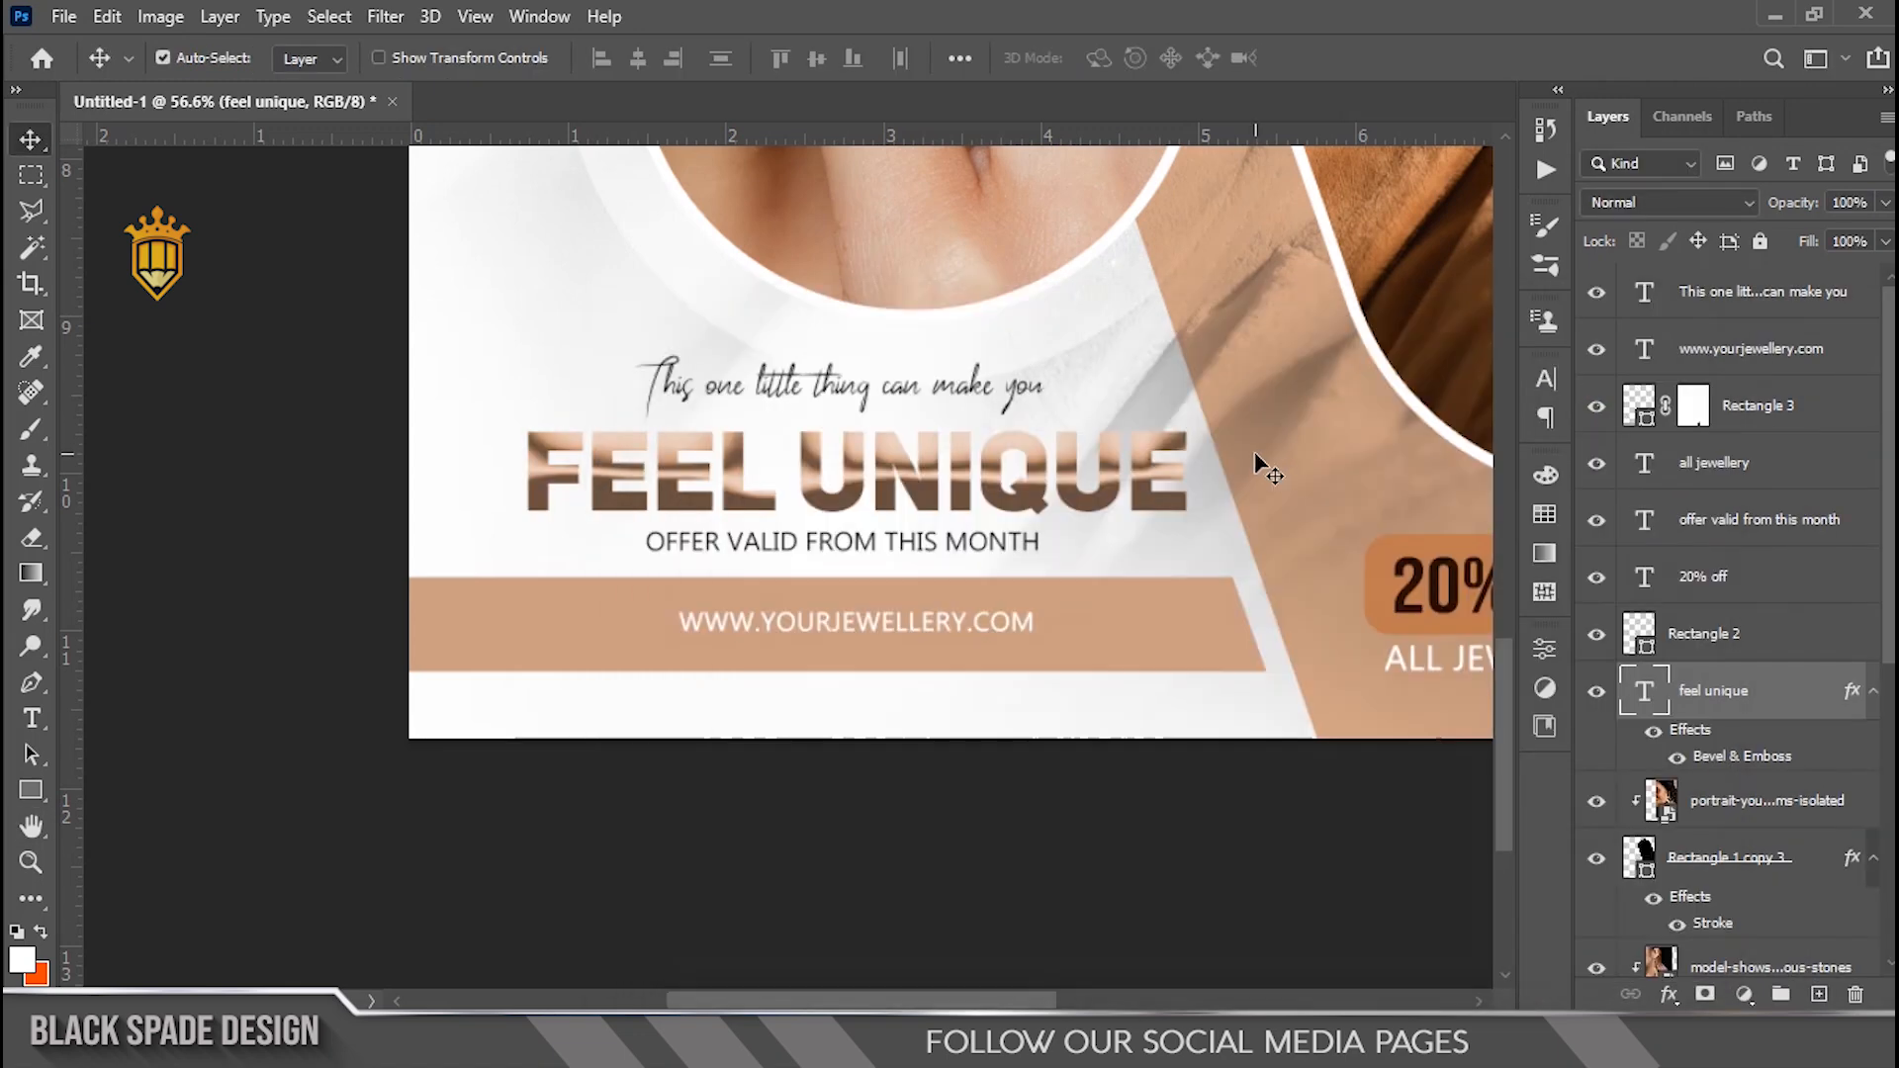
Duplicate the embossed "FEEL UNIQUE" headline in place and set the copy's blend mode to Multiply
key("ctrl+j")
left_click(1670, 202)
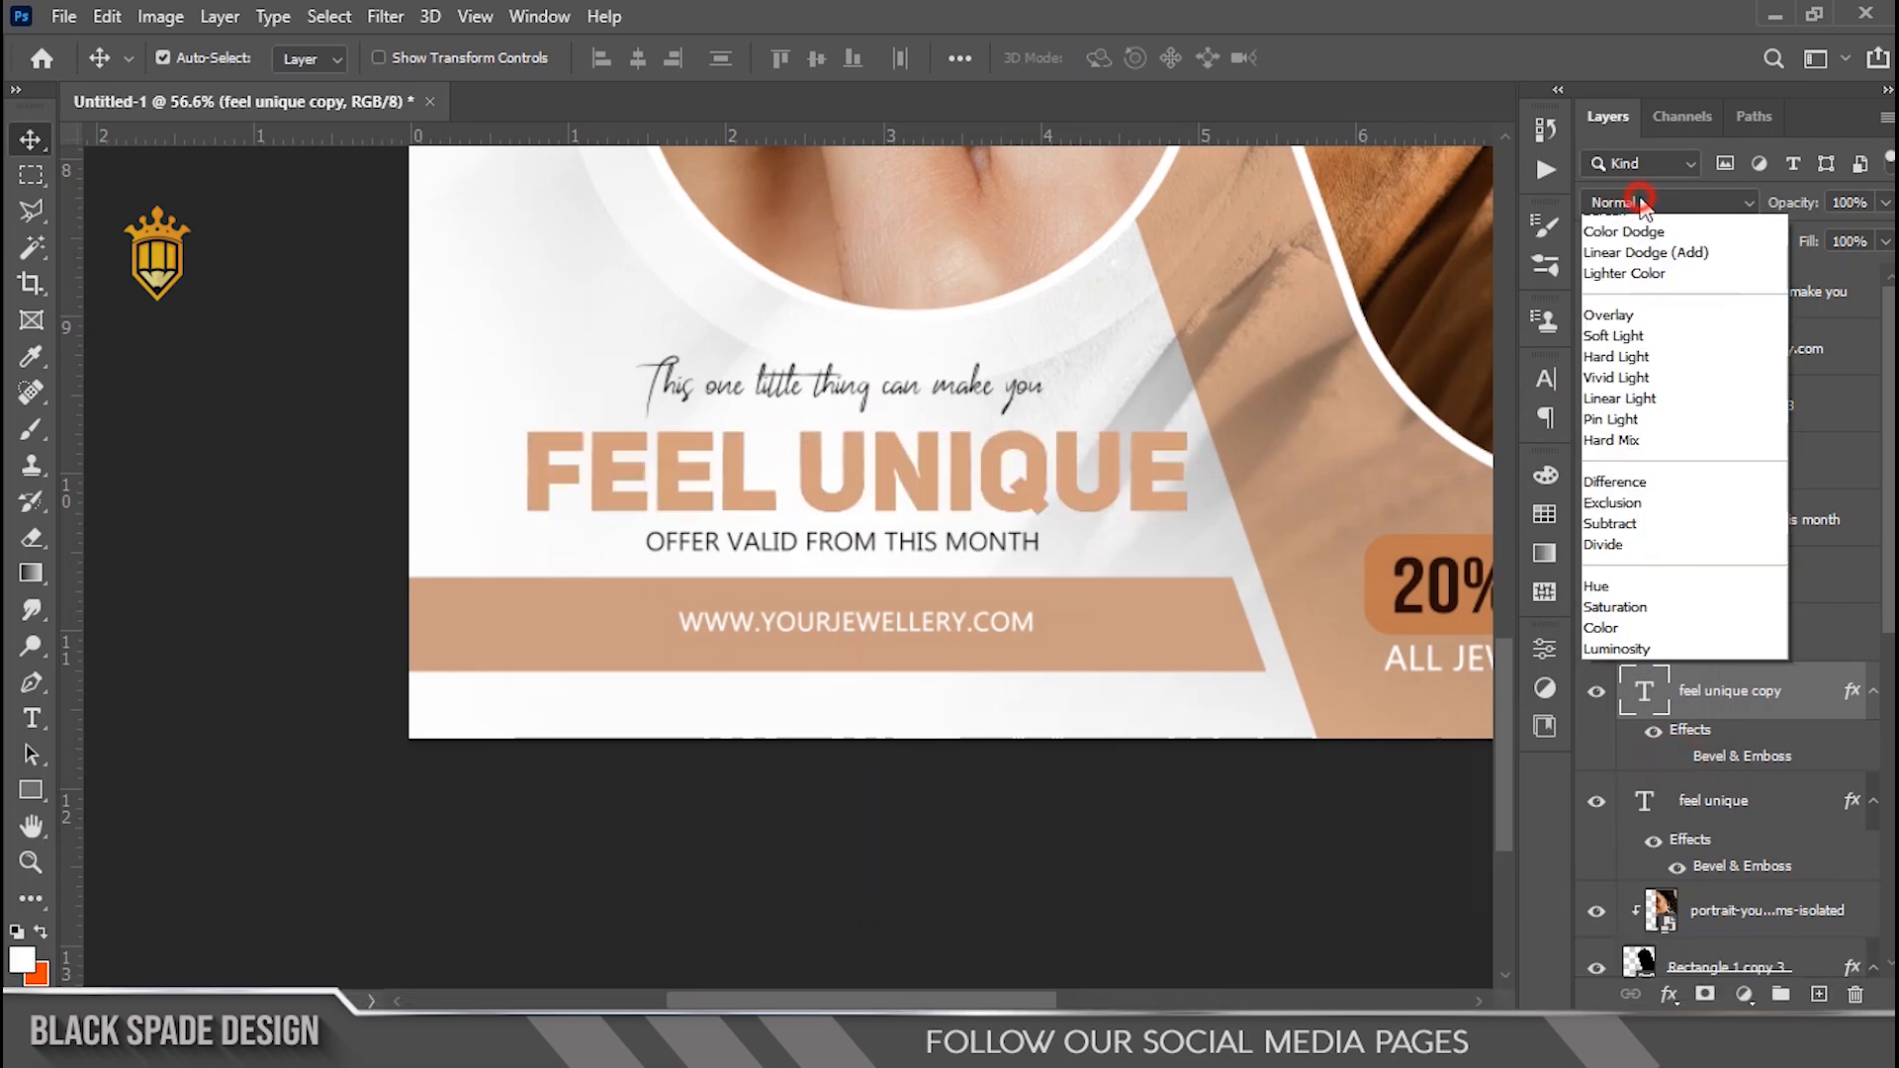
left_click(1618, 310)
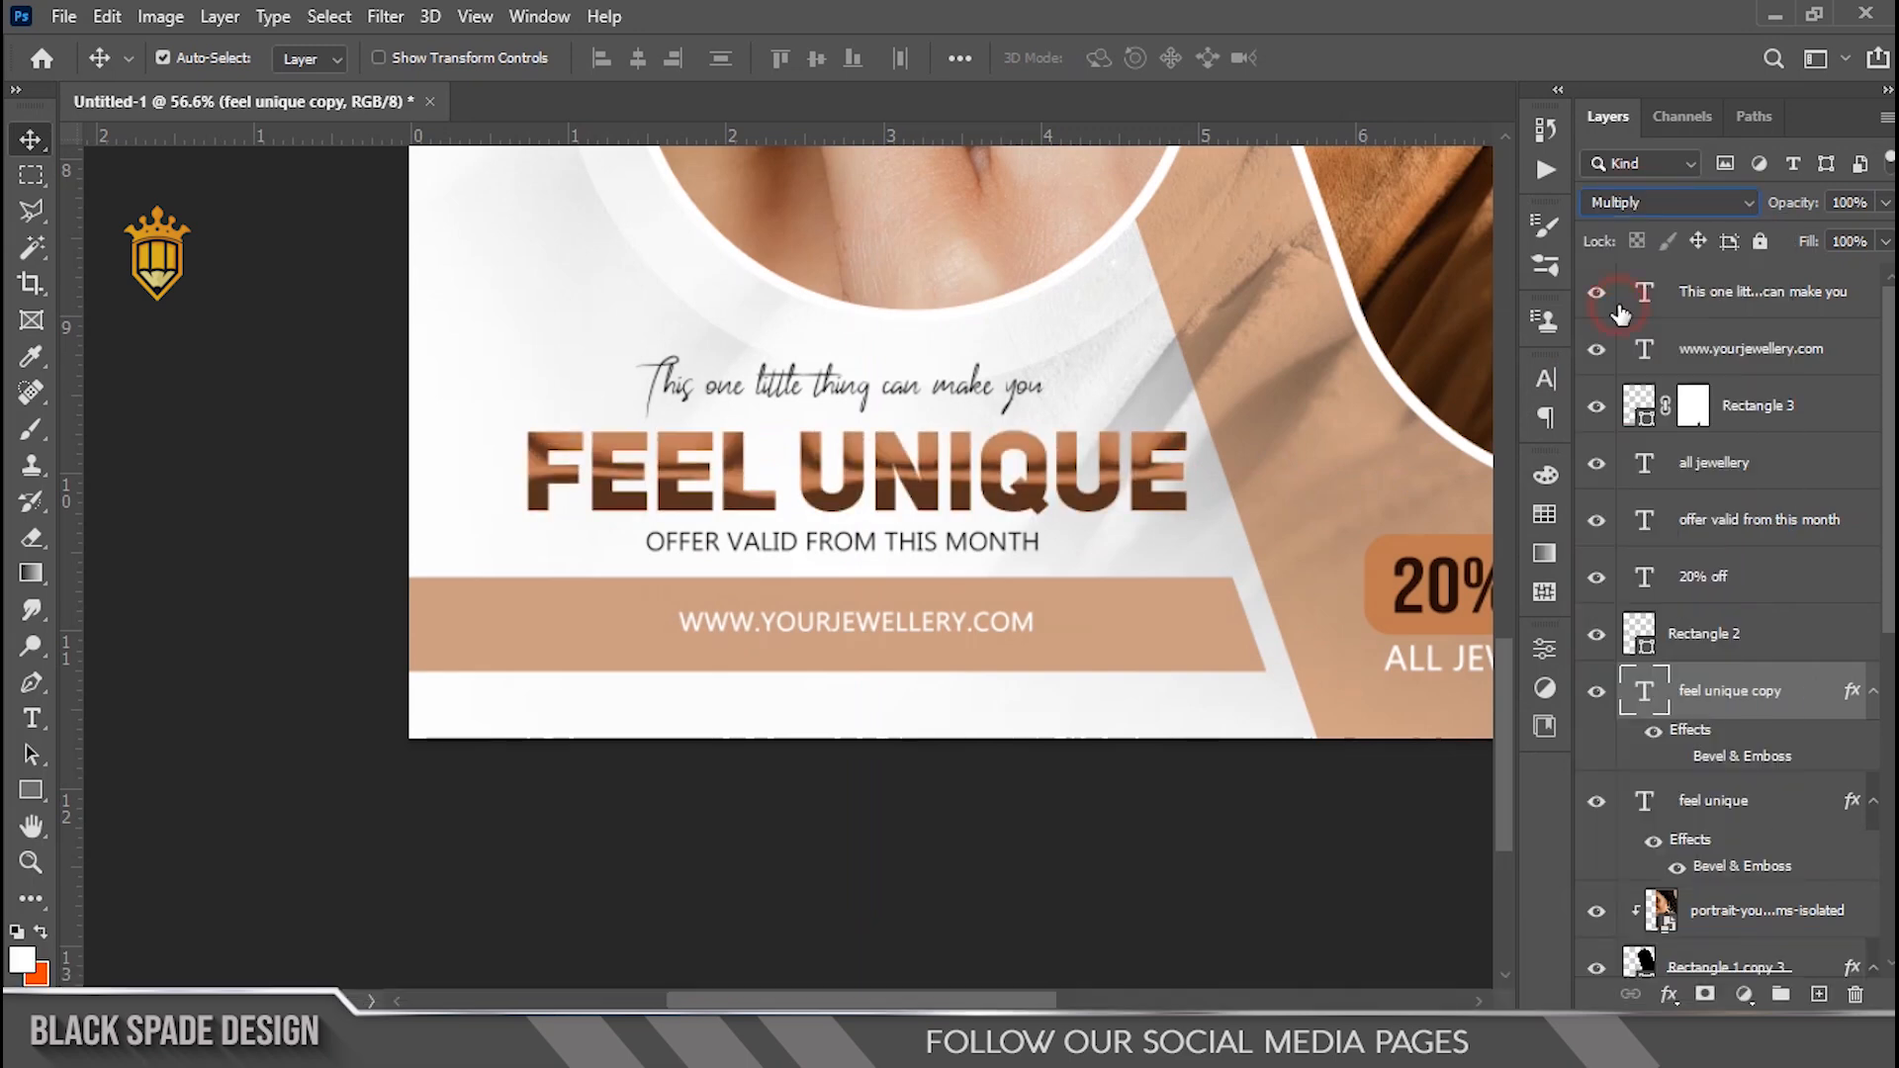
scroll(1039, 485, "up", 2)
left_click(1670, 202)
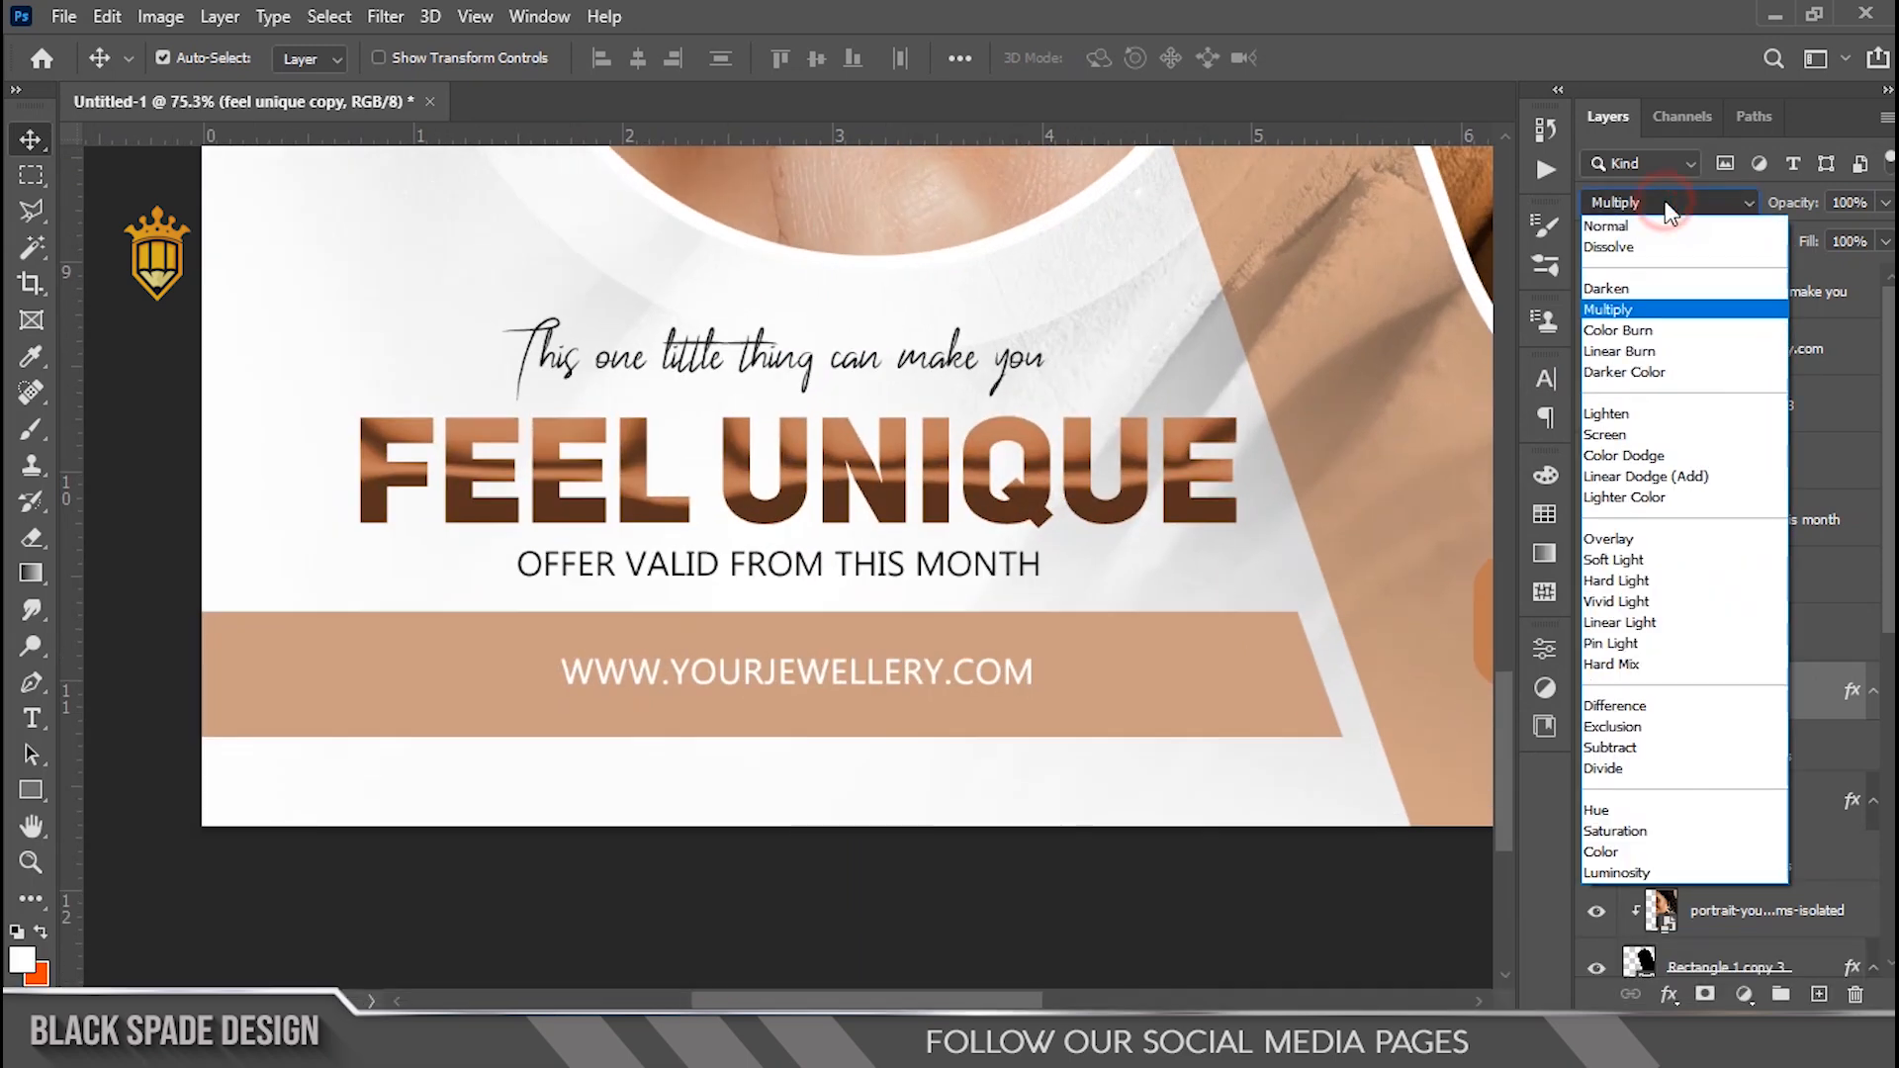
left_click(1610, 310)
Recolour the original "FEEL UNIQUE" text beneath the copy in a more saturated orange
double_click(1644, 801)
left_click(1122, 59)
left_click_drag(1319, 335, 1348, 348)
left_click(1741, 277)
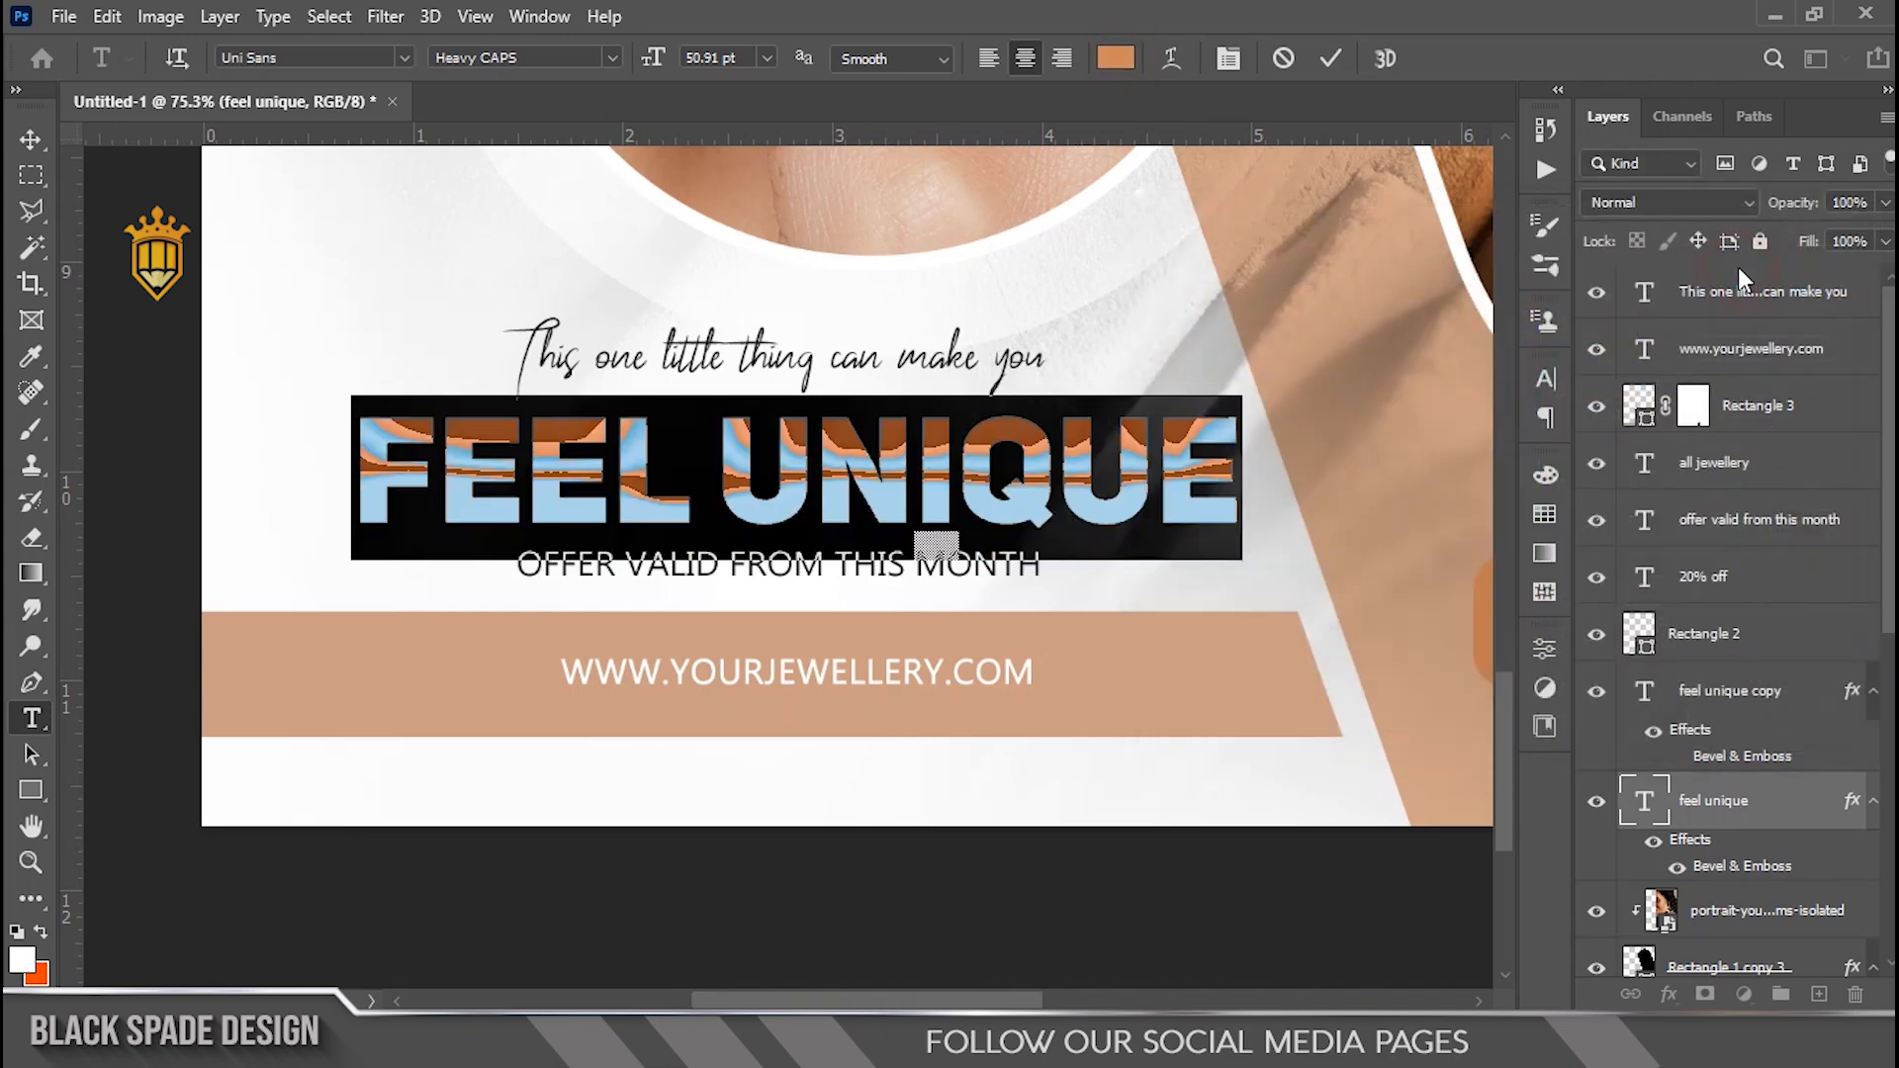
Reduce the Bevel & Emboss size on the original "FEEL UNIQUE" layer to 32 px
double_click(1735, 866)
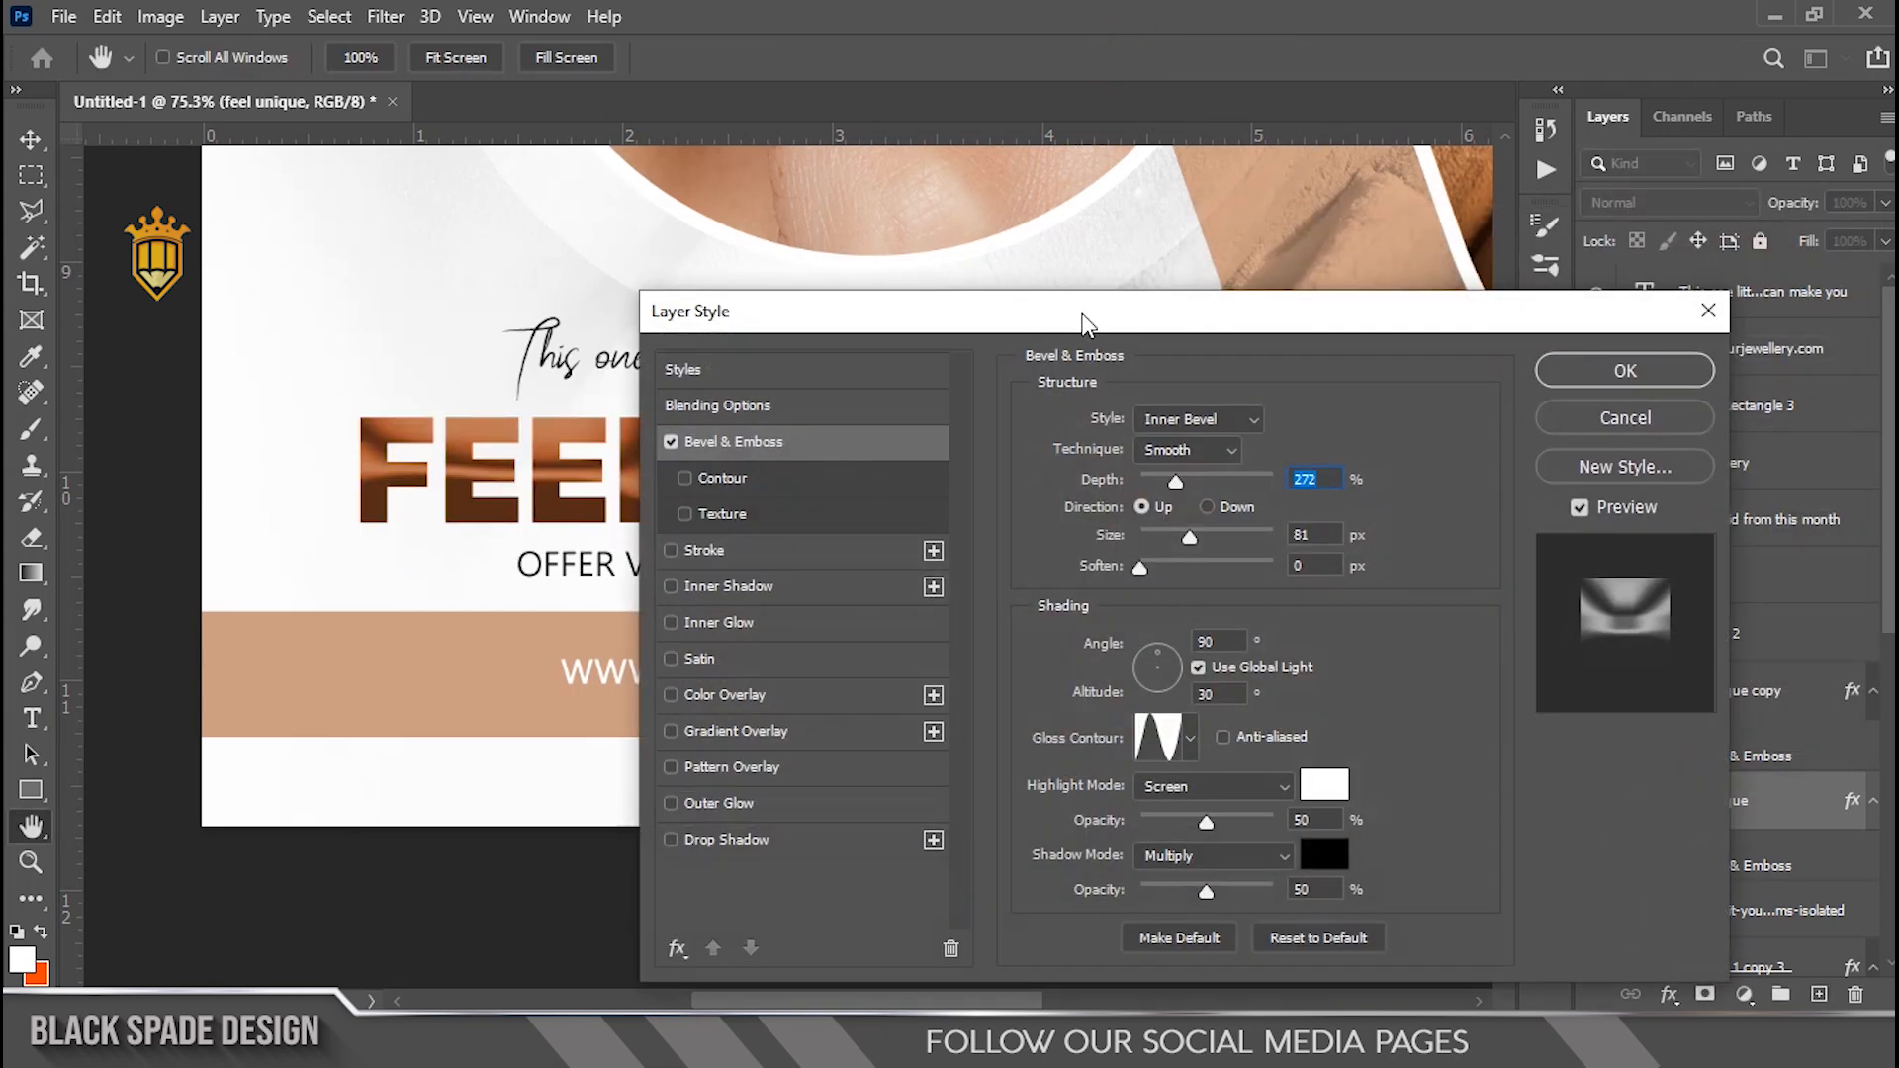
left_click_drag(1082, 315, 1325, 298)
left_click_drag(1427, 525, 1406, 521)
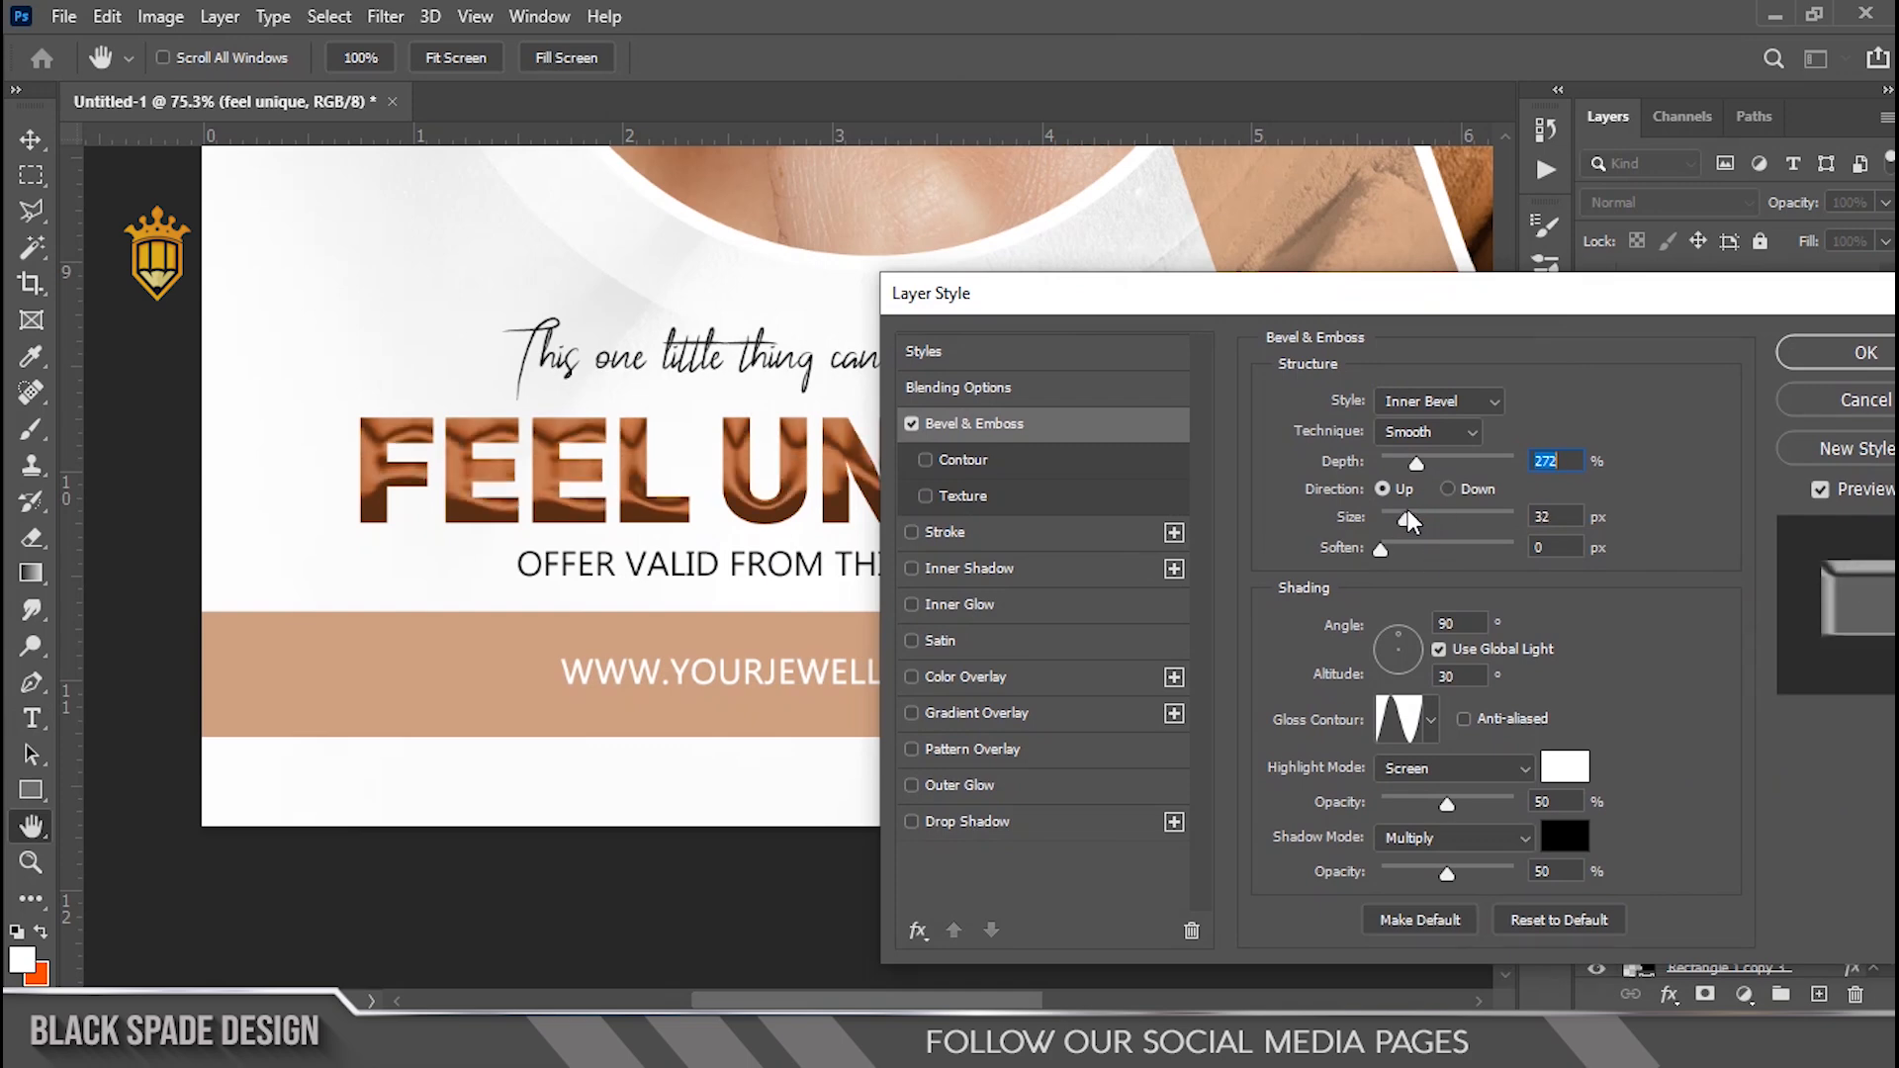
left_click(1820, 352)
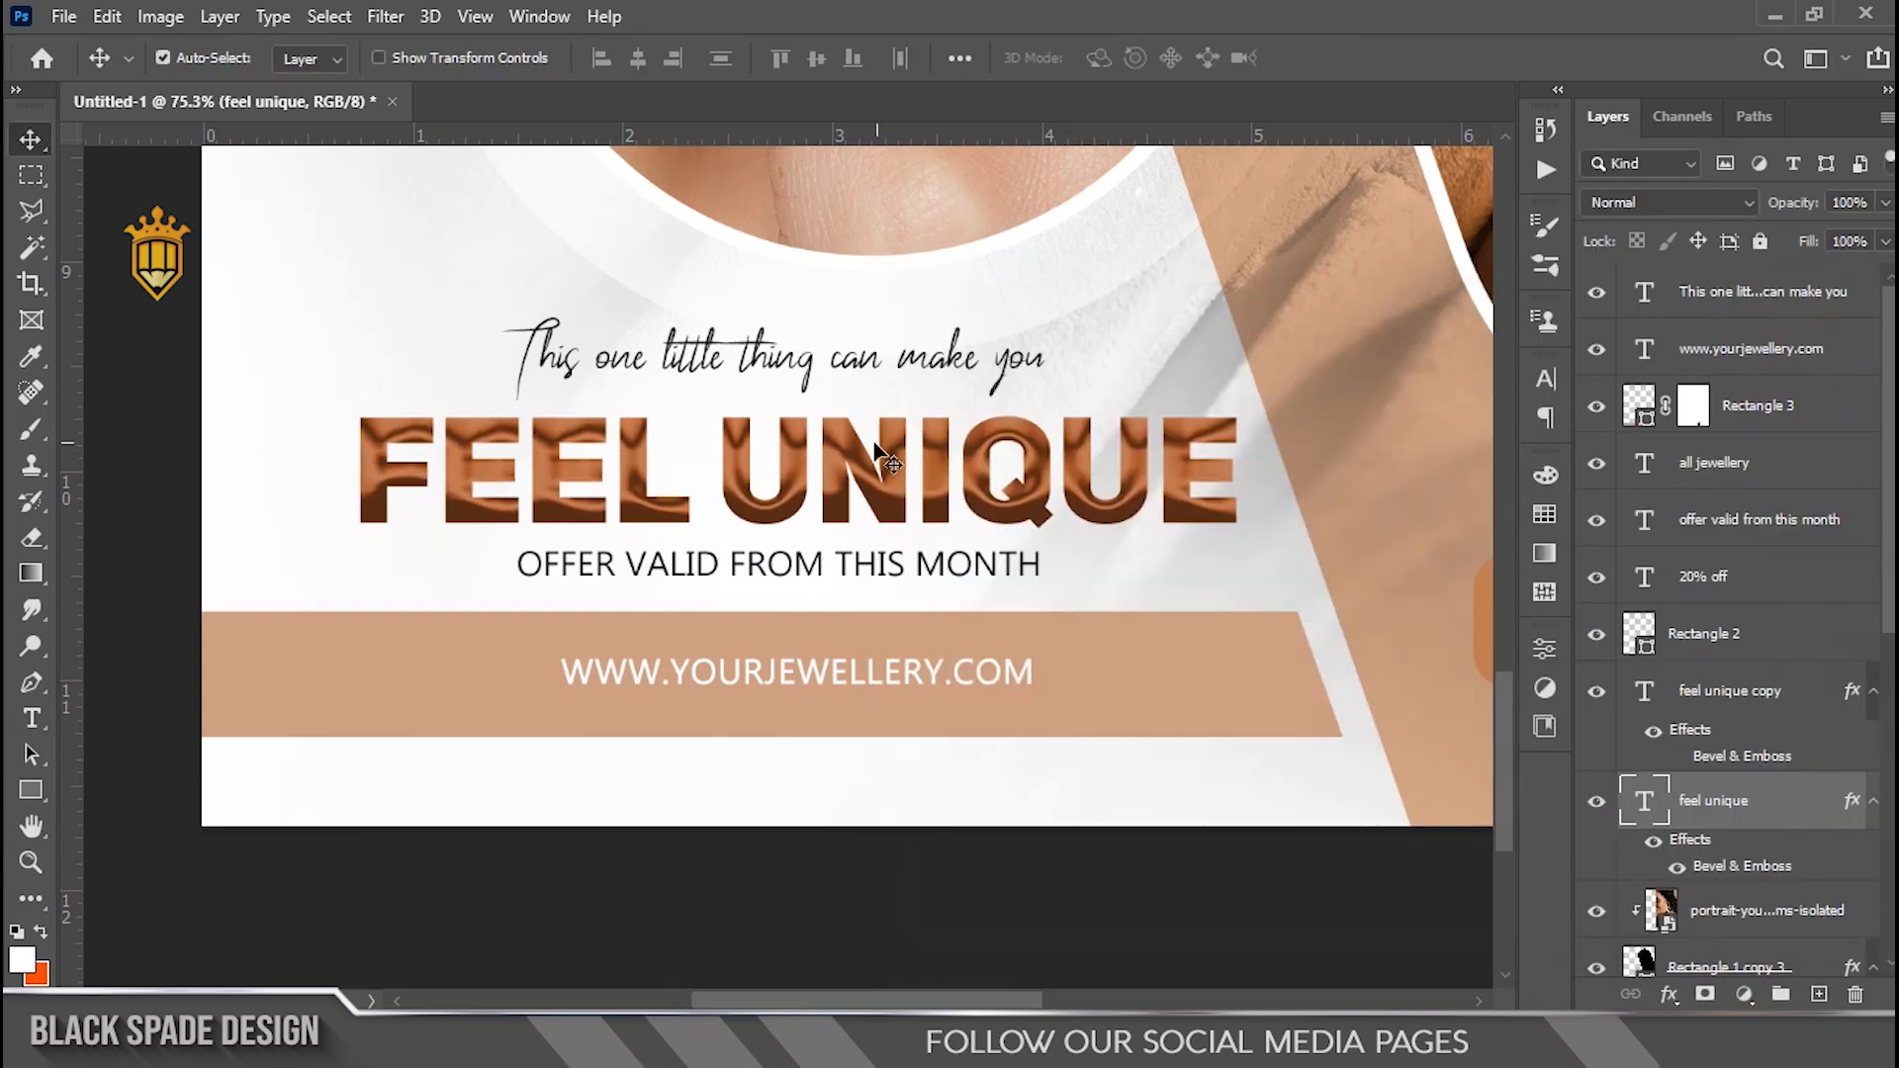
Examine the embossed headline, the script line above it and the two jewellery photo bars for remaining layout problems
scroll(876, 453, "down", 2)
scroll(877, 453, "up", 4)
right_click(810, 384)
left_click(829, 397)
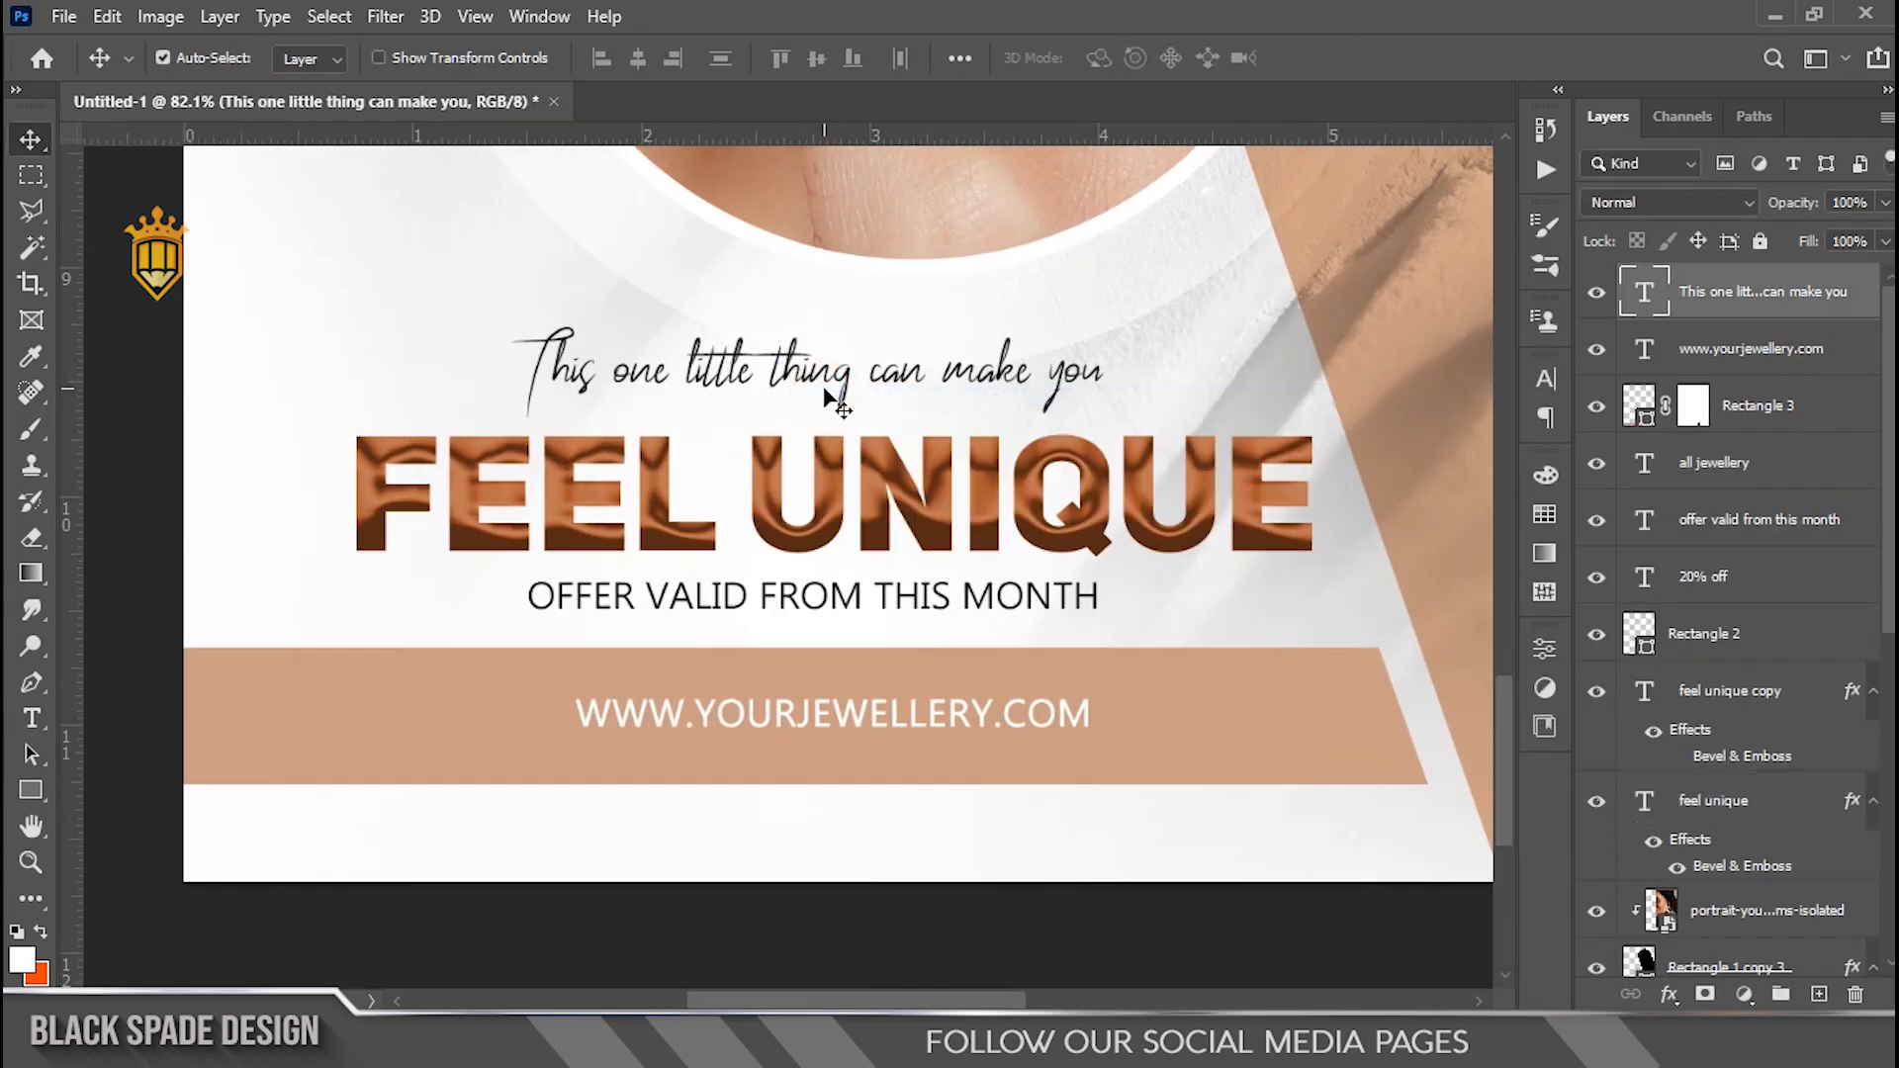
scroll(831, 405, "down", 5)
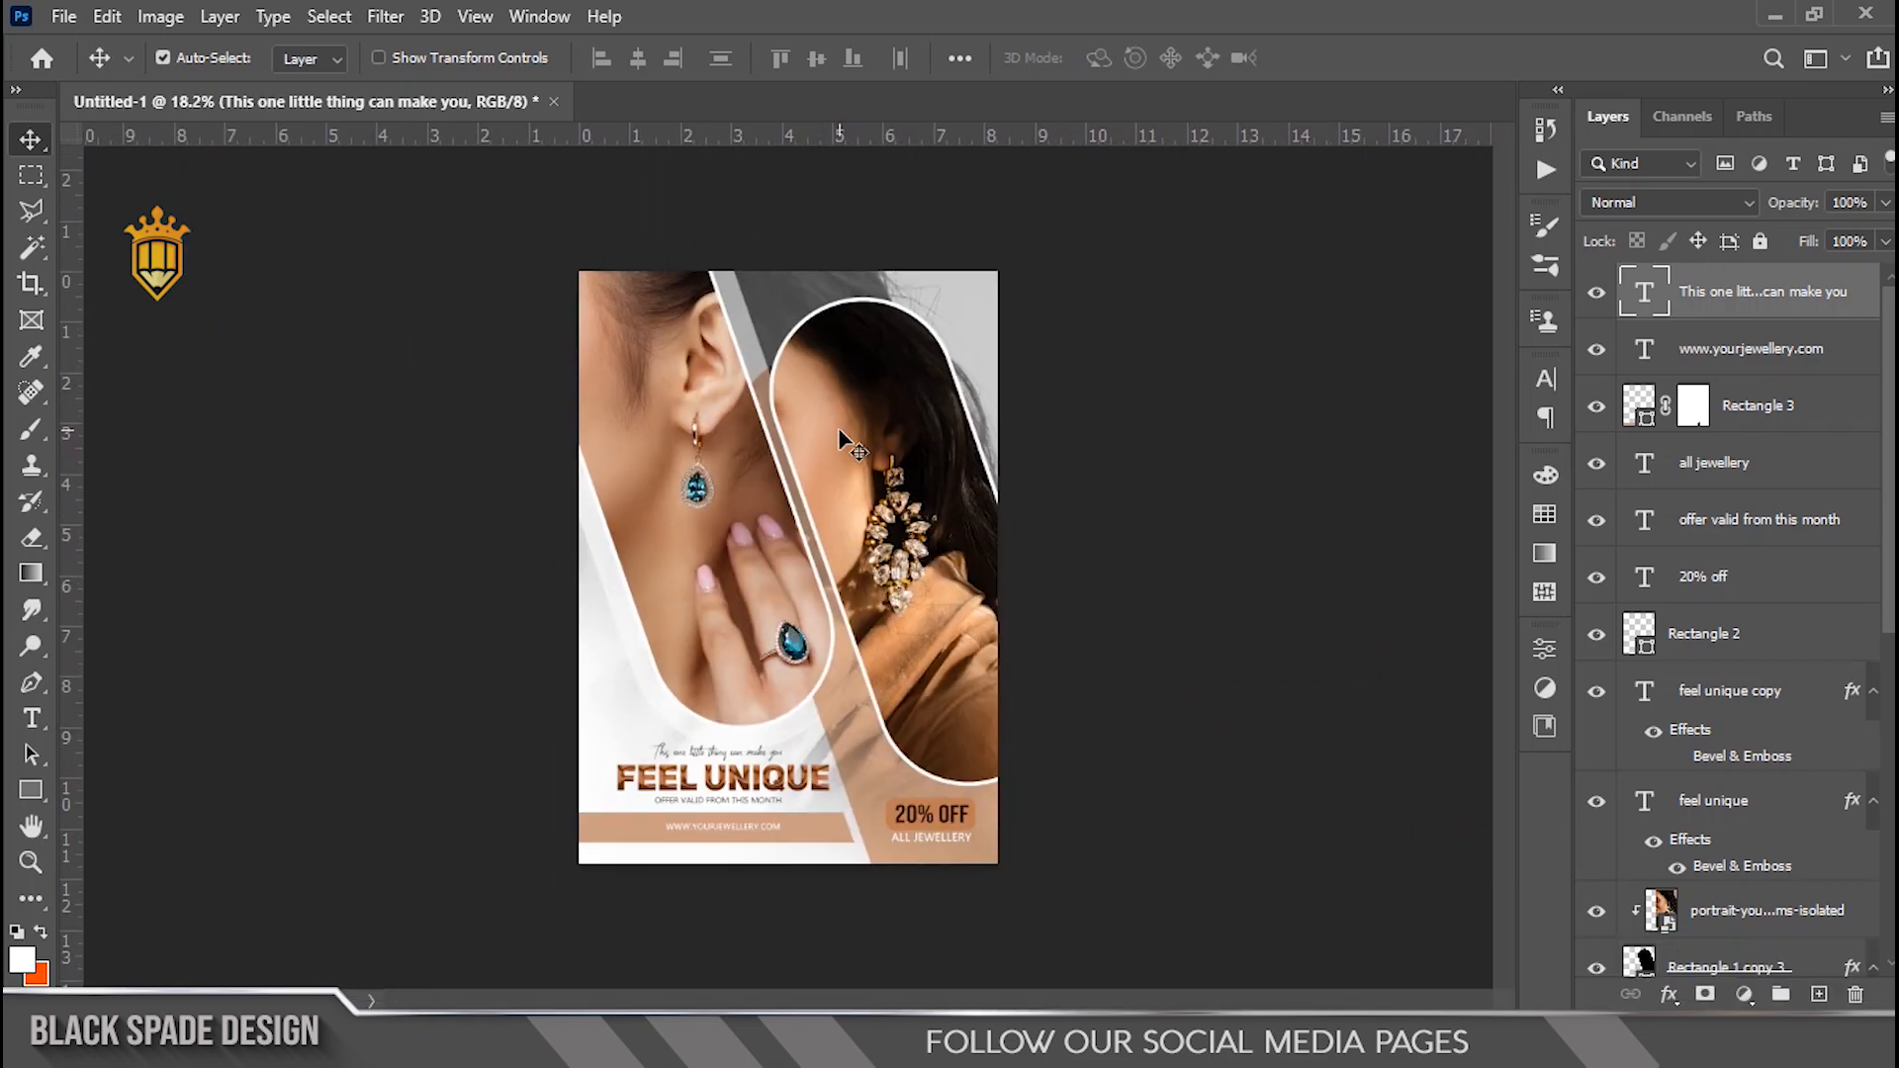
scroll(839, 427, "up", 3)
key("space")
left_click_drag(835, 390, 870, 348)
scroll(839, 479, "up", 1)
key("space")
scroll(827, 445, "up", 1)
key("space")
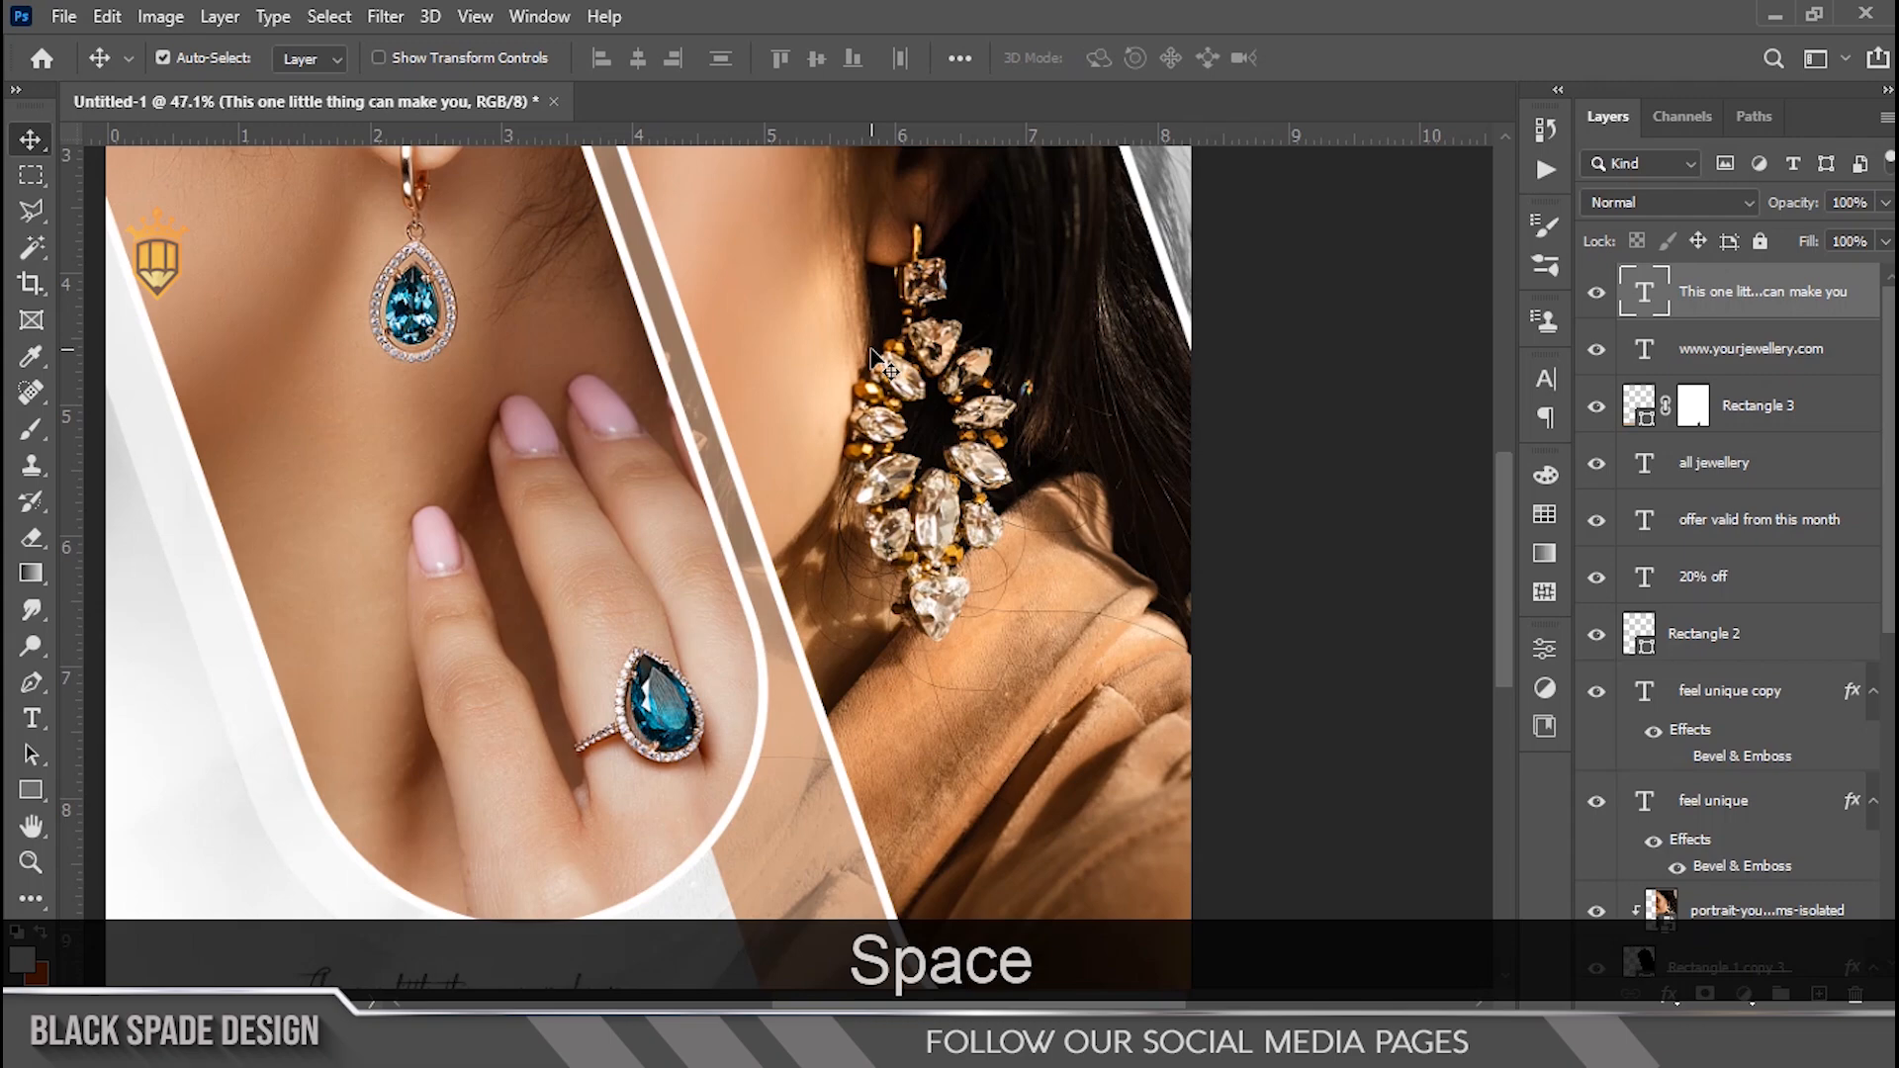
scroll(926, 586, "up", 1)
Shorten the semi-transparent tan rounded bar behind the photos from its upper end to about 2114 px high
right_click(754, 884)
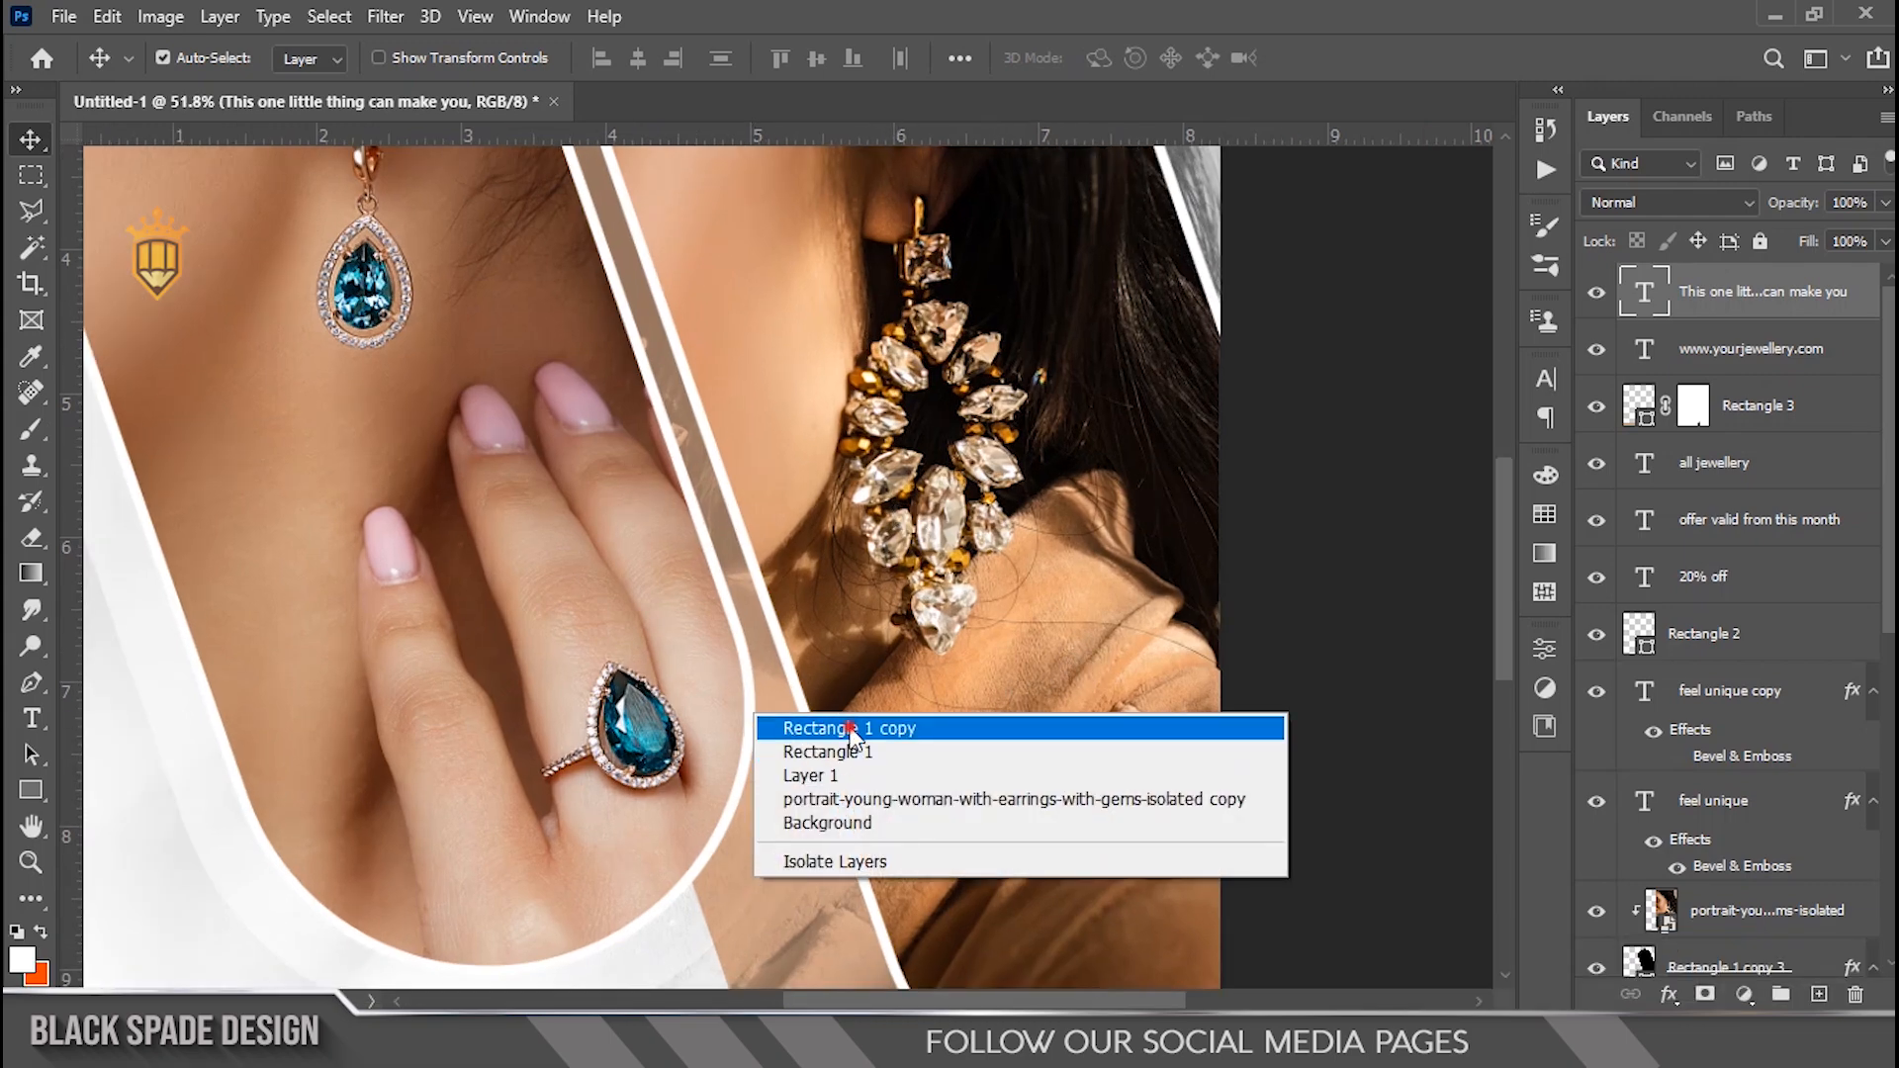
left_click(831, 727)
scroll(801, 539, "down", 4)
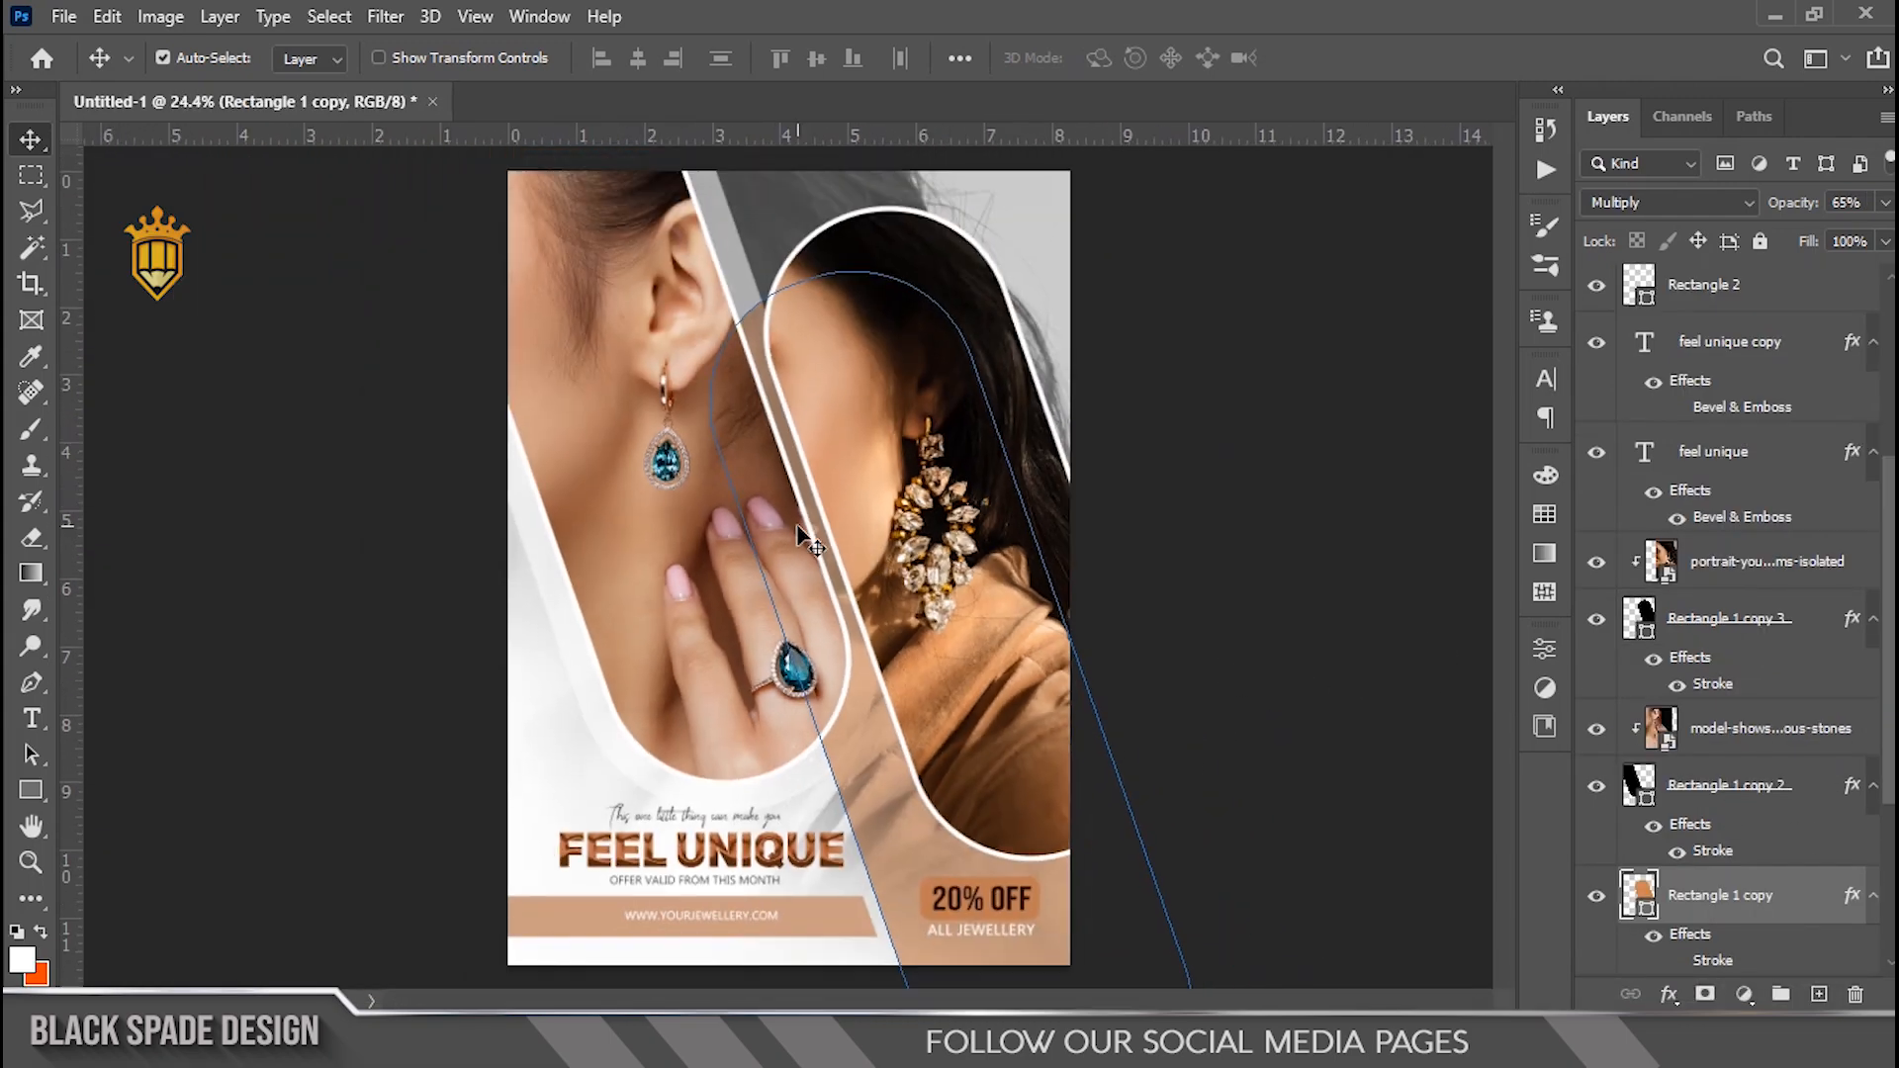
scroll(807, 539, "down", 1)
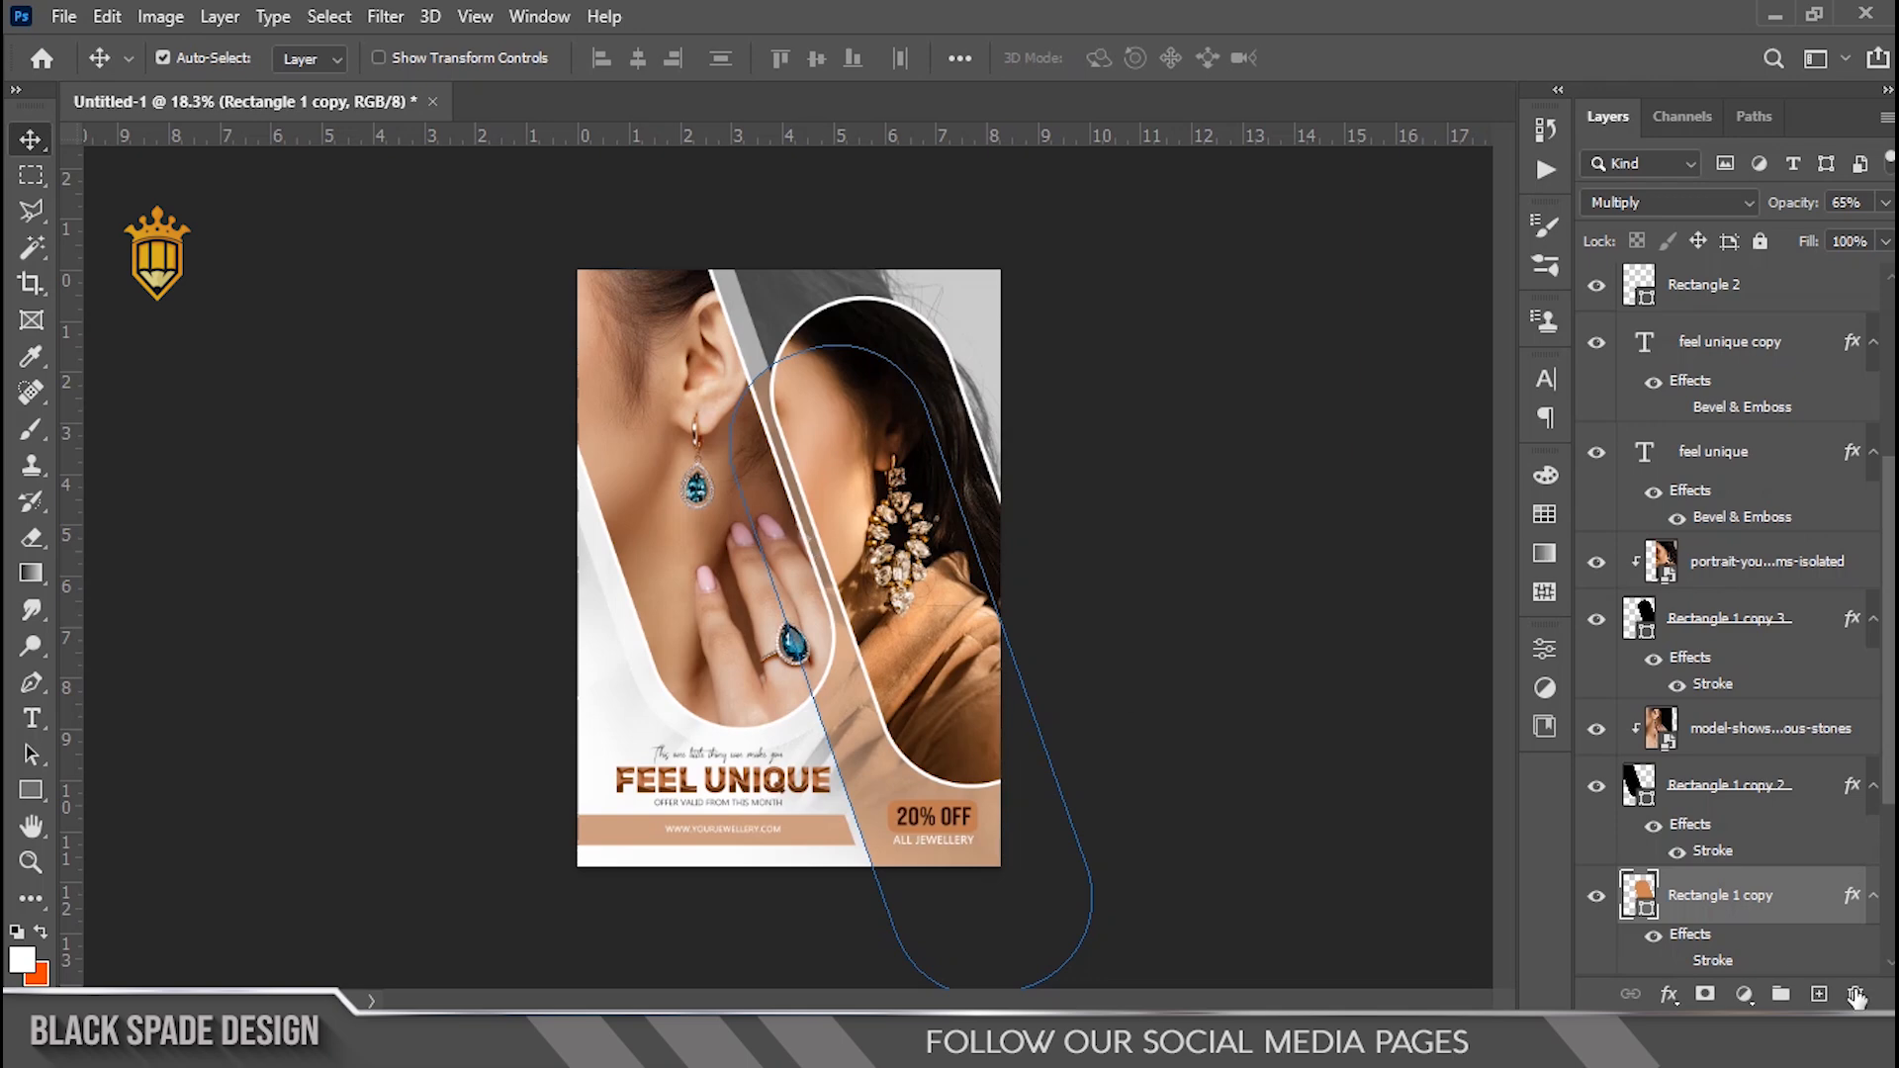
left_click(31, 788)
scroll(821, 373, "up", 1)
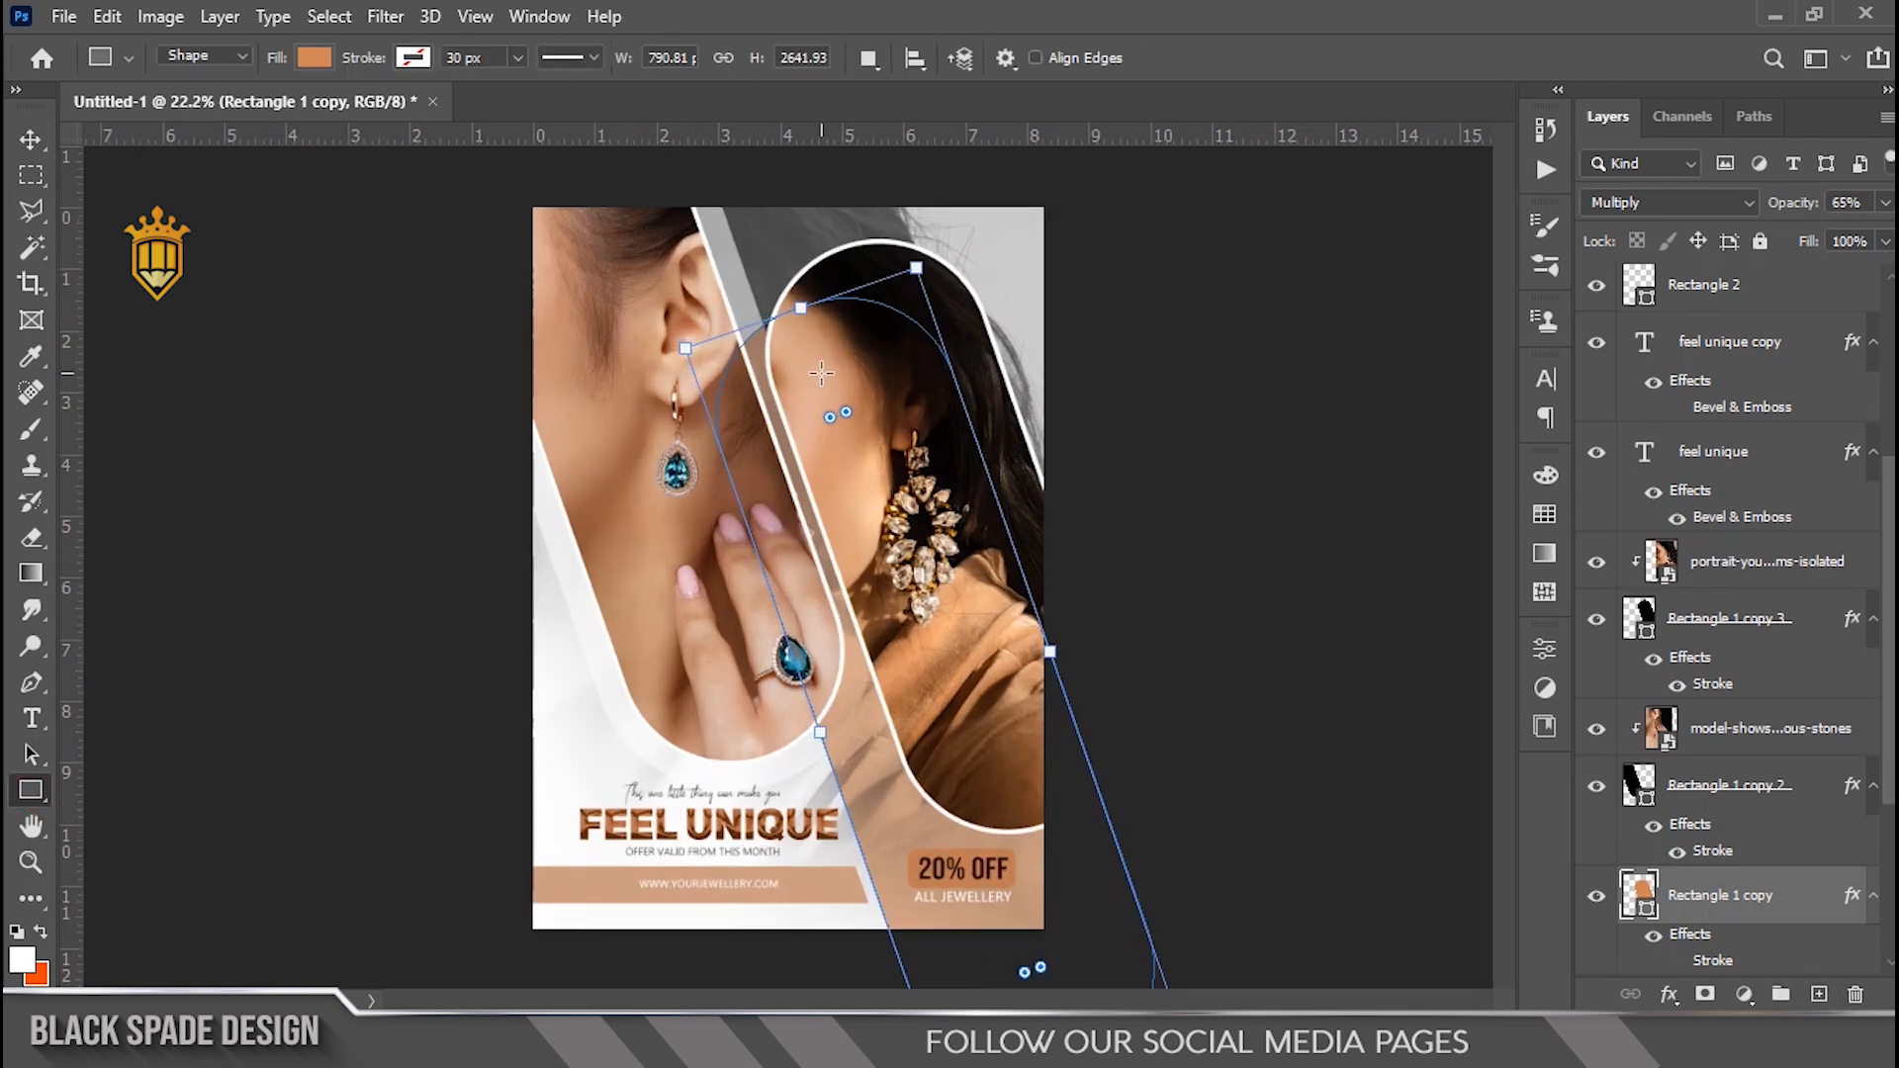
left_click_drag(840, 416, 876, 447)
left_click_drag(794, 296, 849, 462)
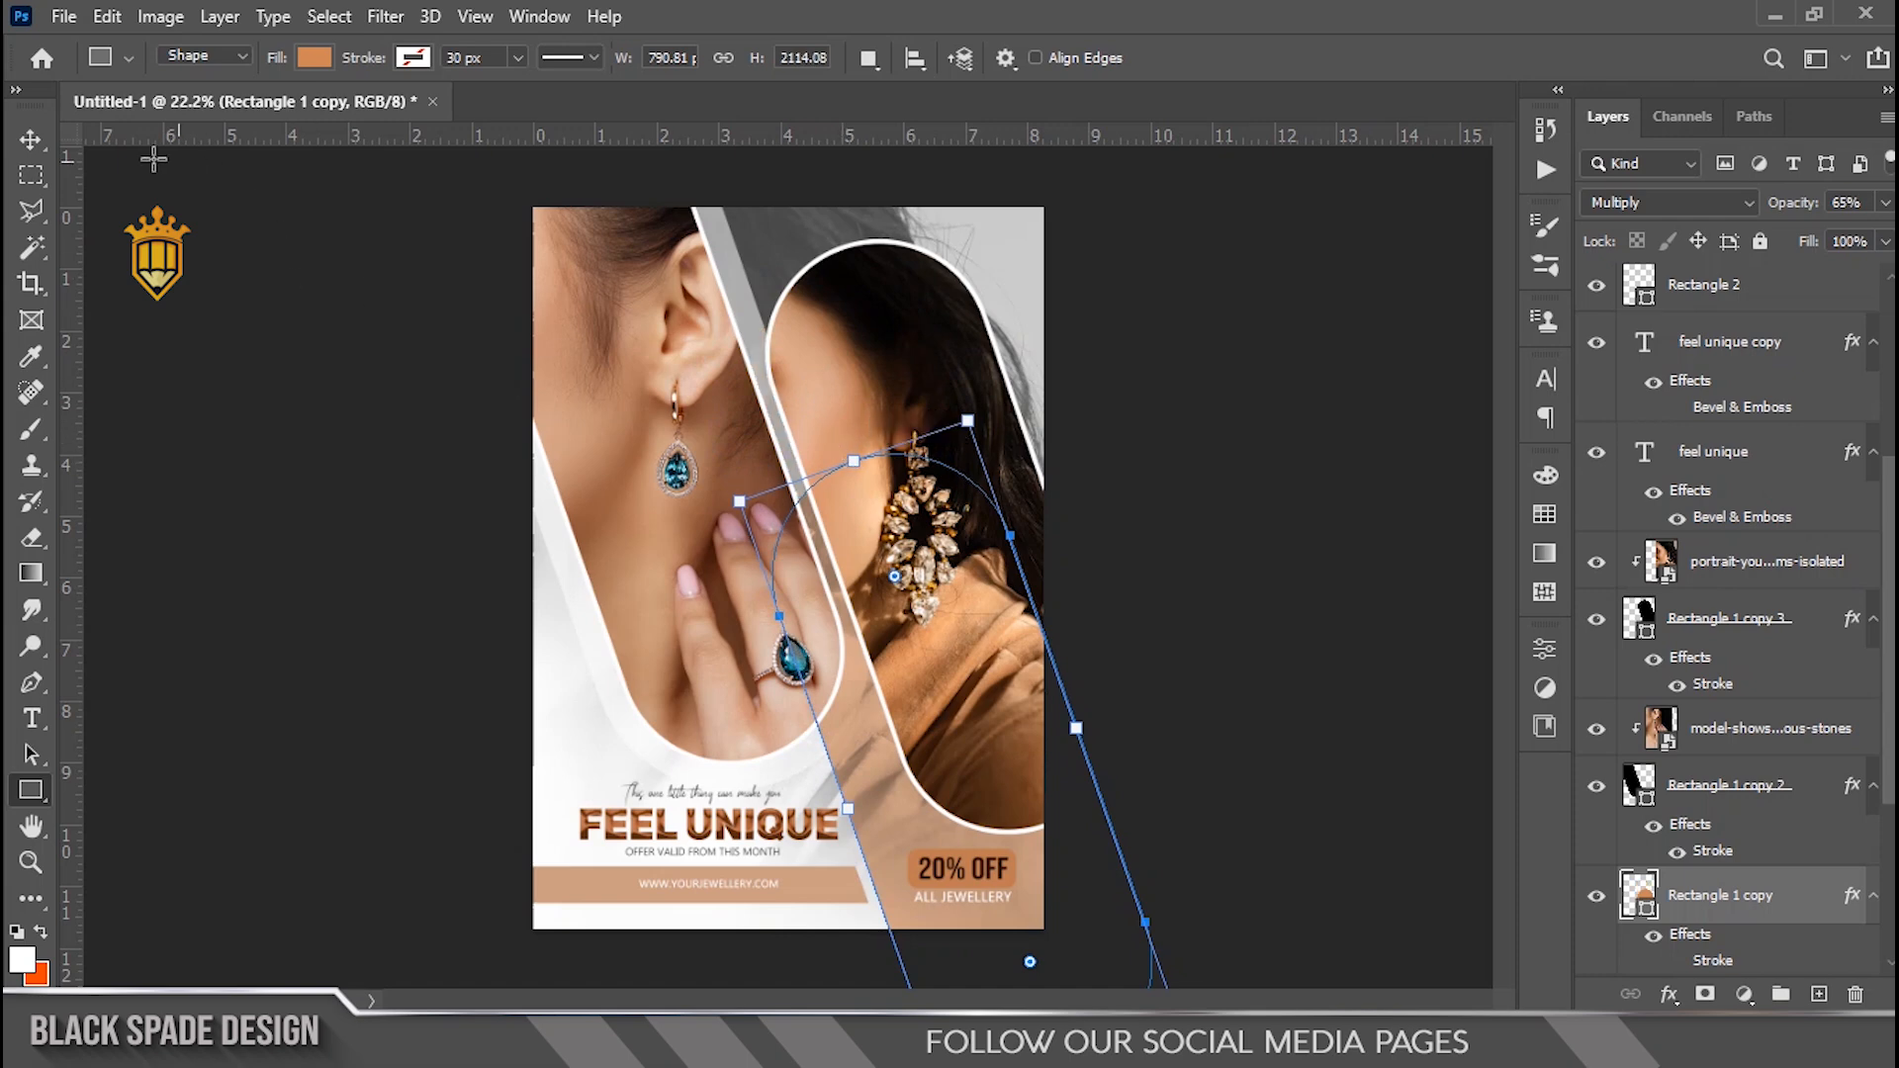
left_click(22, 146)
Place the "logo" image from the Womens day folder, scaled down, in the flyer's upper right corner
left_click(1144, 384)
scroll(949, 282, "up", 8)
key("space")
left_click_drag(950, 267, 930, 450)
scroll(1809, 327, "up", 4)
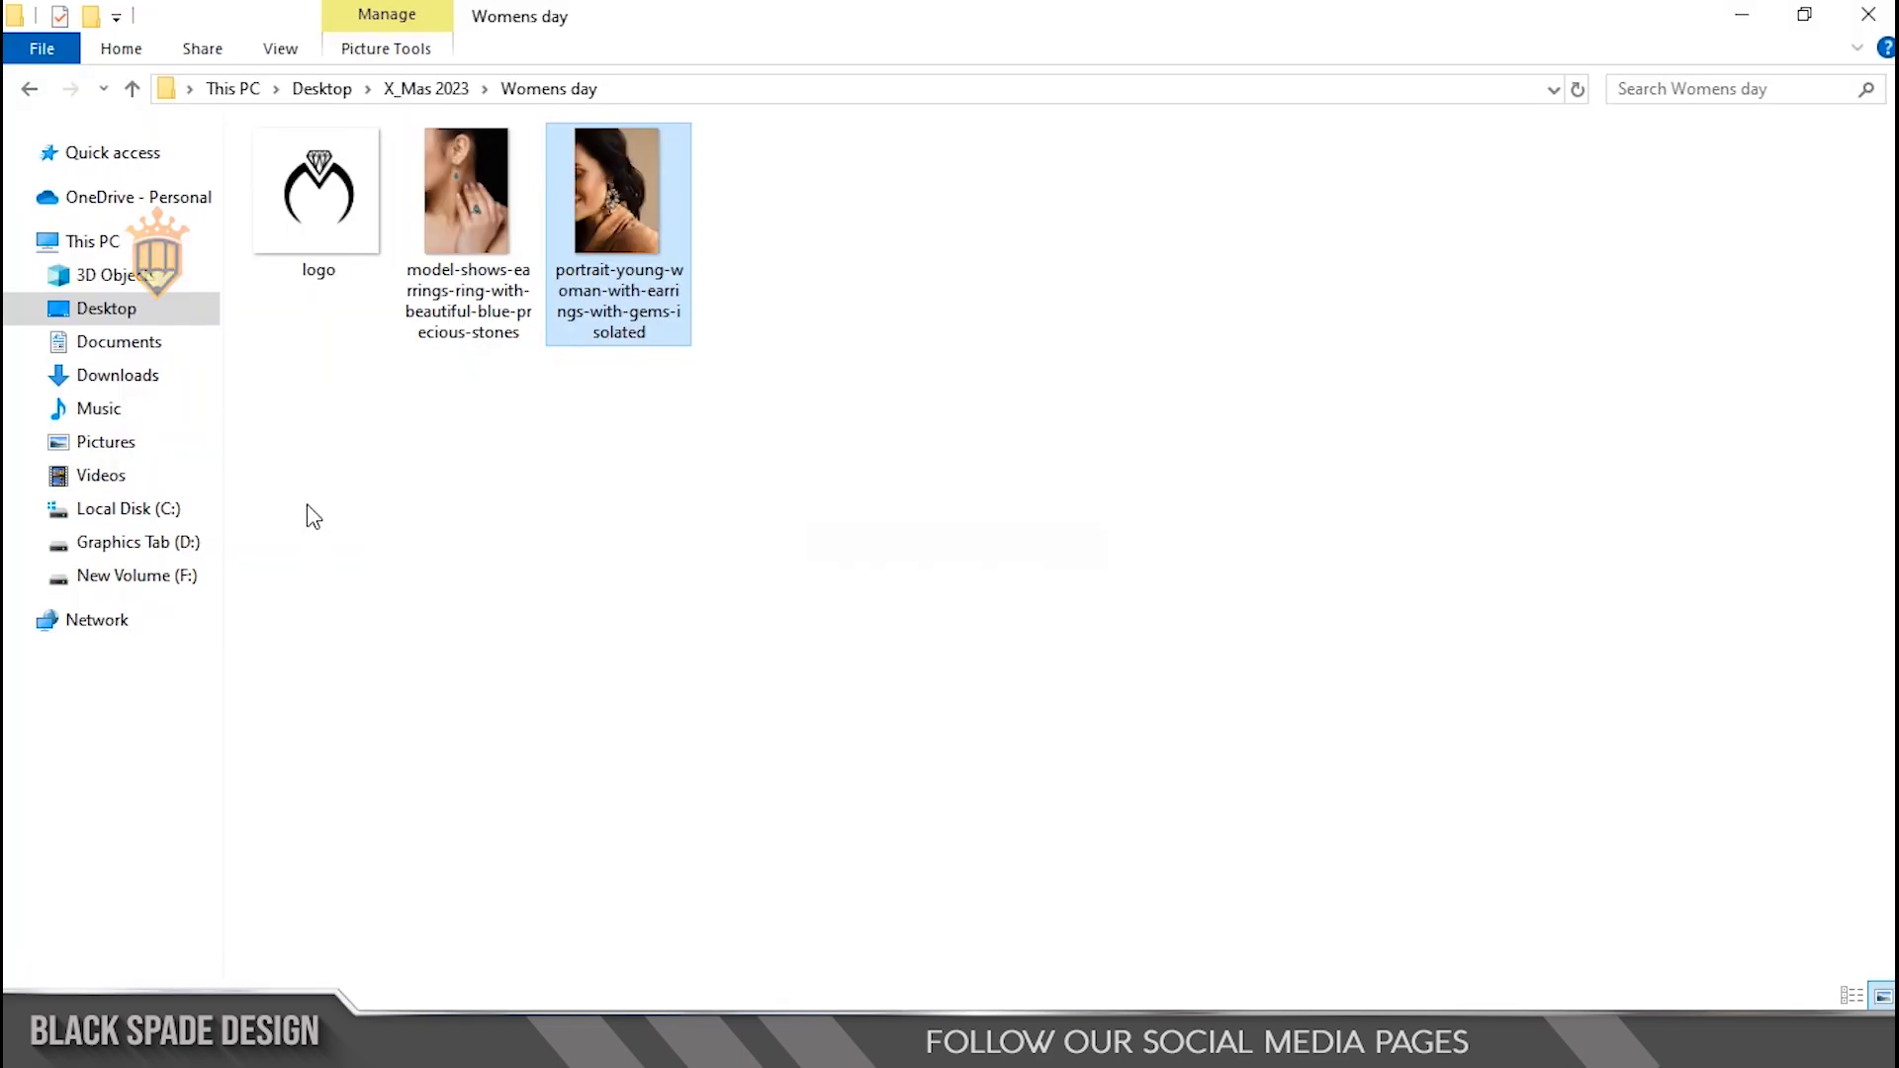
left_click_drag(341, 262, 1074, 384)
key("ctrl+0")
left_click_drag(1029, 153, 834, 335)
left_click_drag(794, 398, 983, 303)
key("Return")
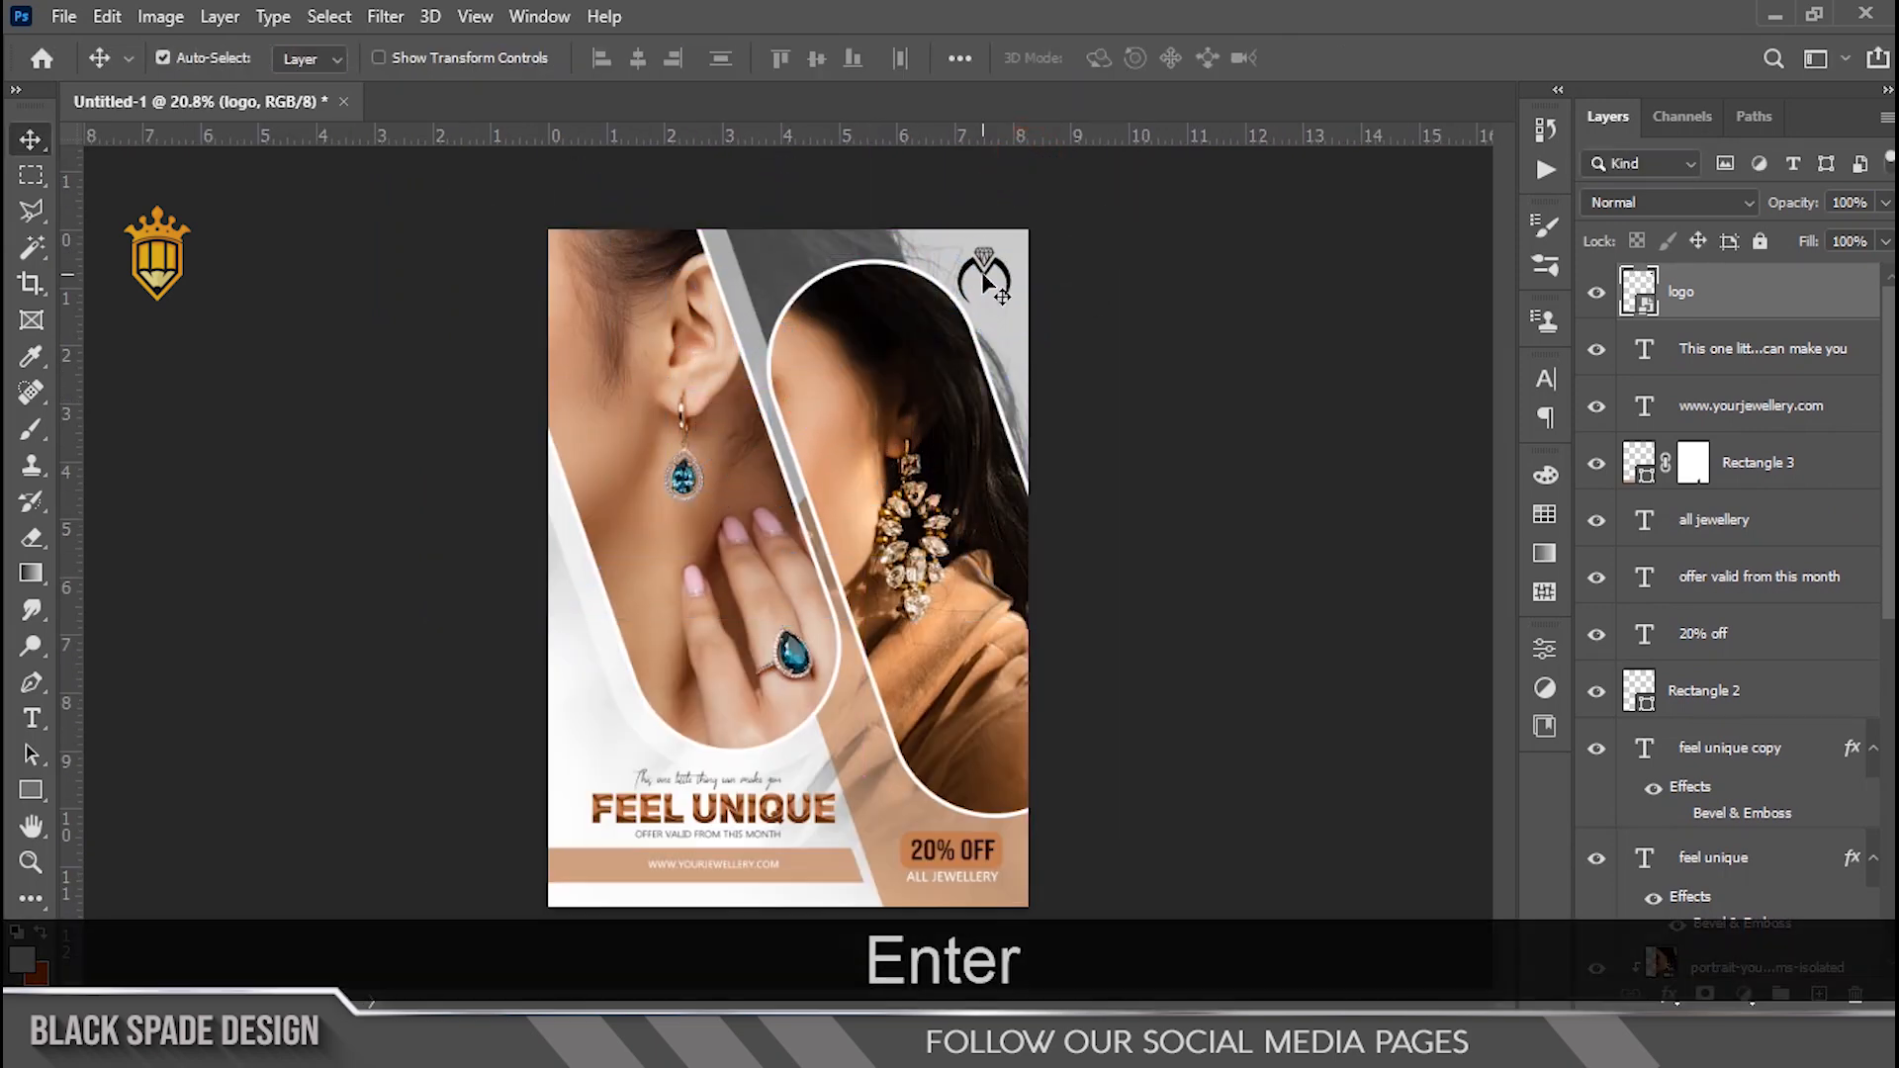
Scale the ring logo down further and reposition it within the flyer's upper right corner
scroll(984, 277, "up", 5)
left_click_drag(1051, 250, 1006, 567)
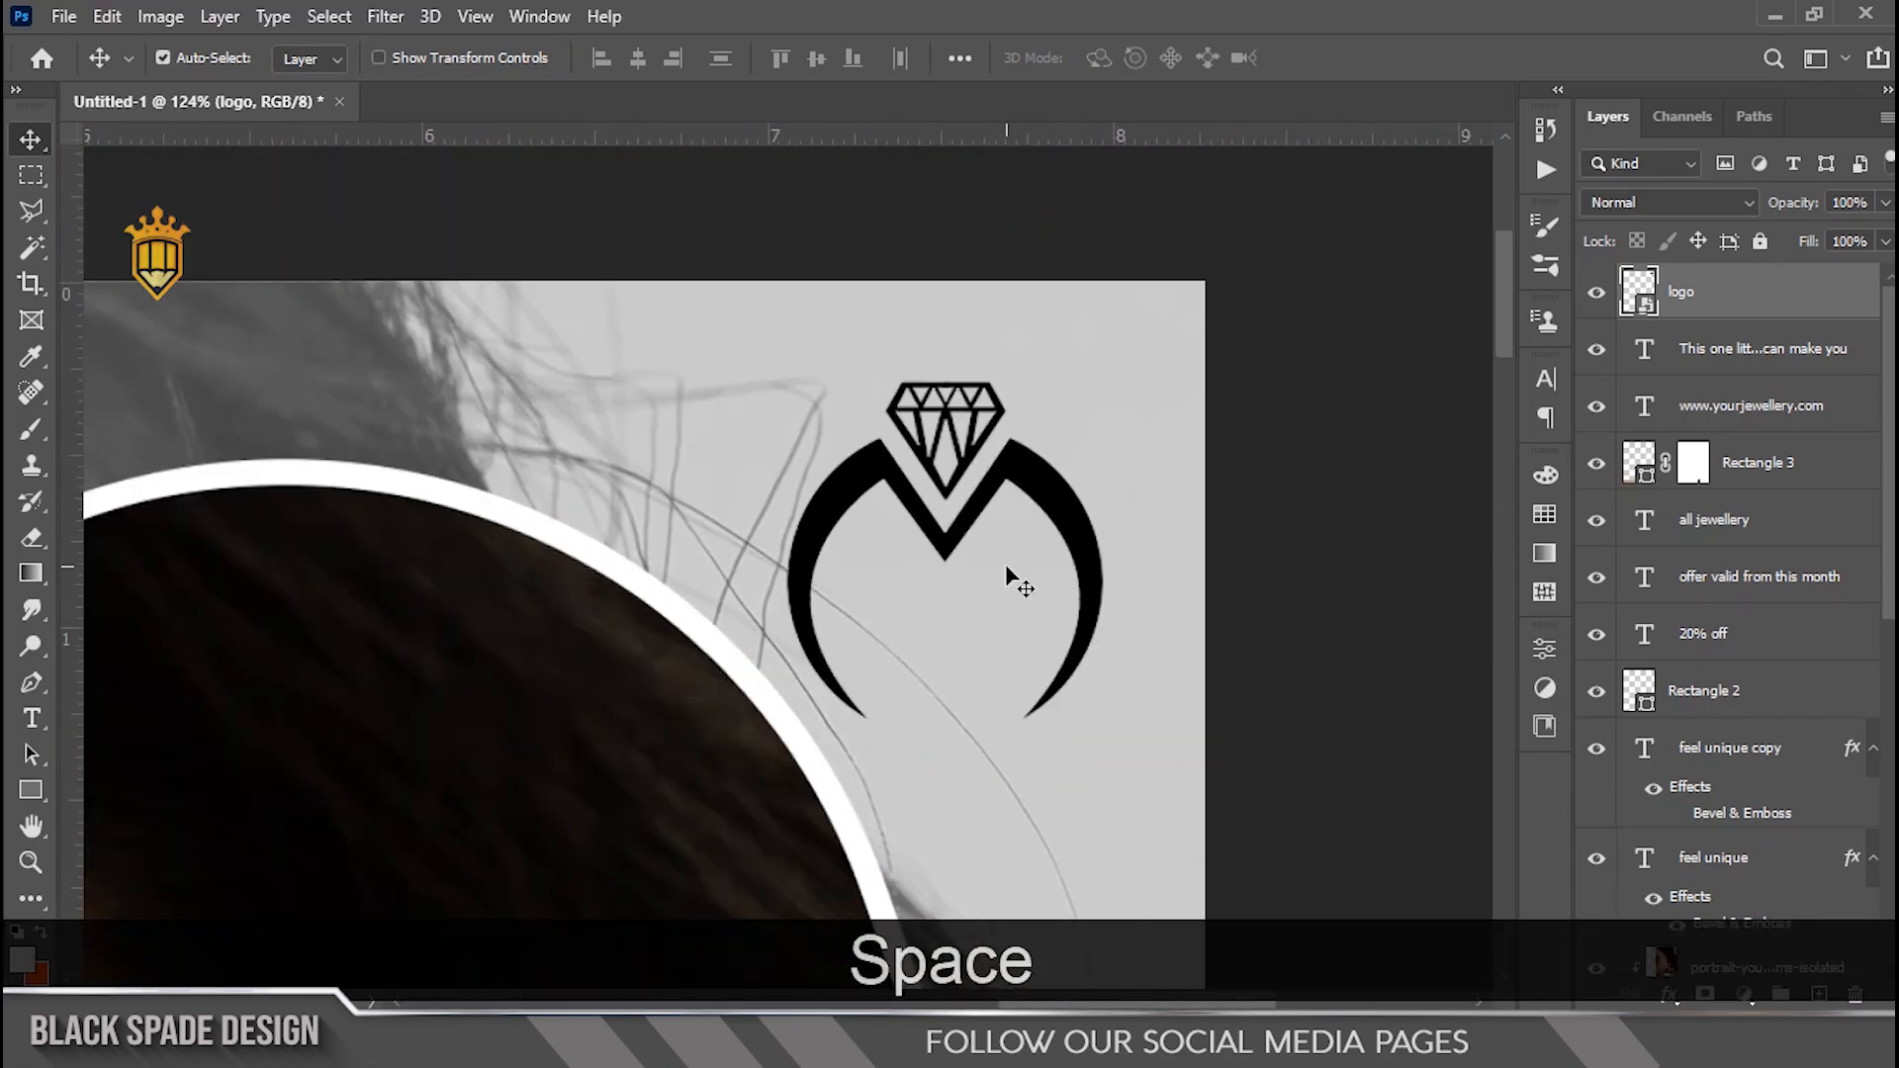
key("ctrl+t")
left_click_drag(1213, 281, 1114, 379)
left_click_drag(945, 645, 988, 523)
key("Return")
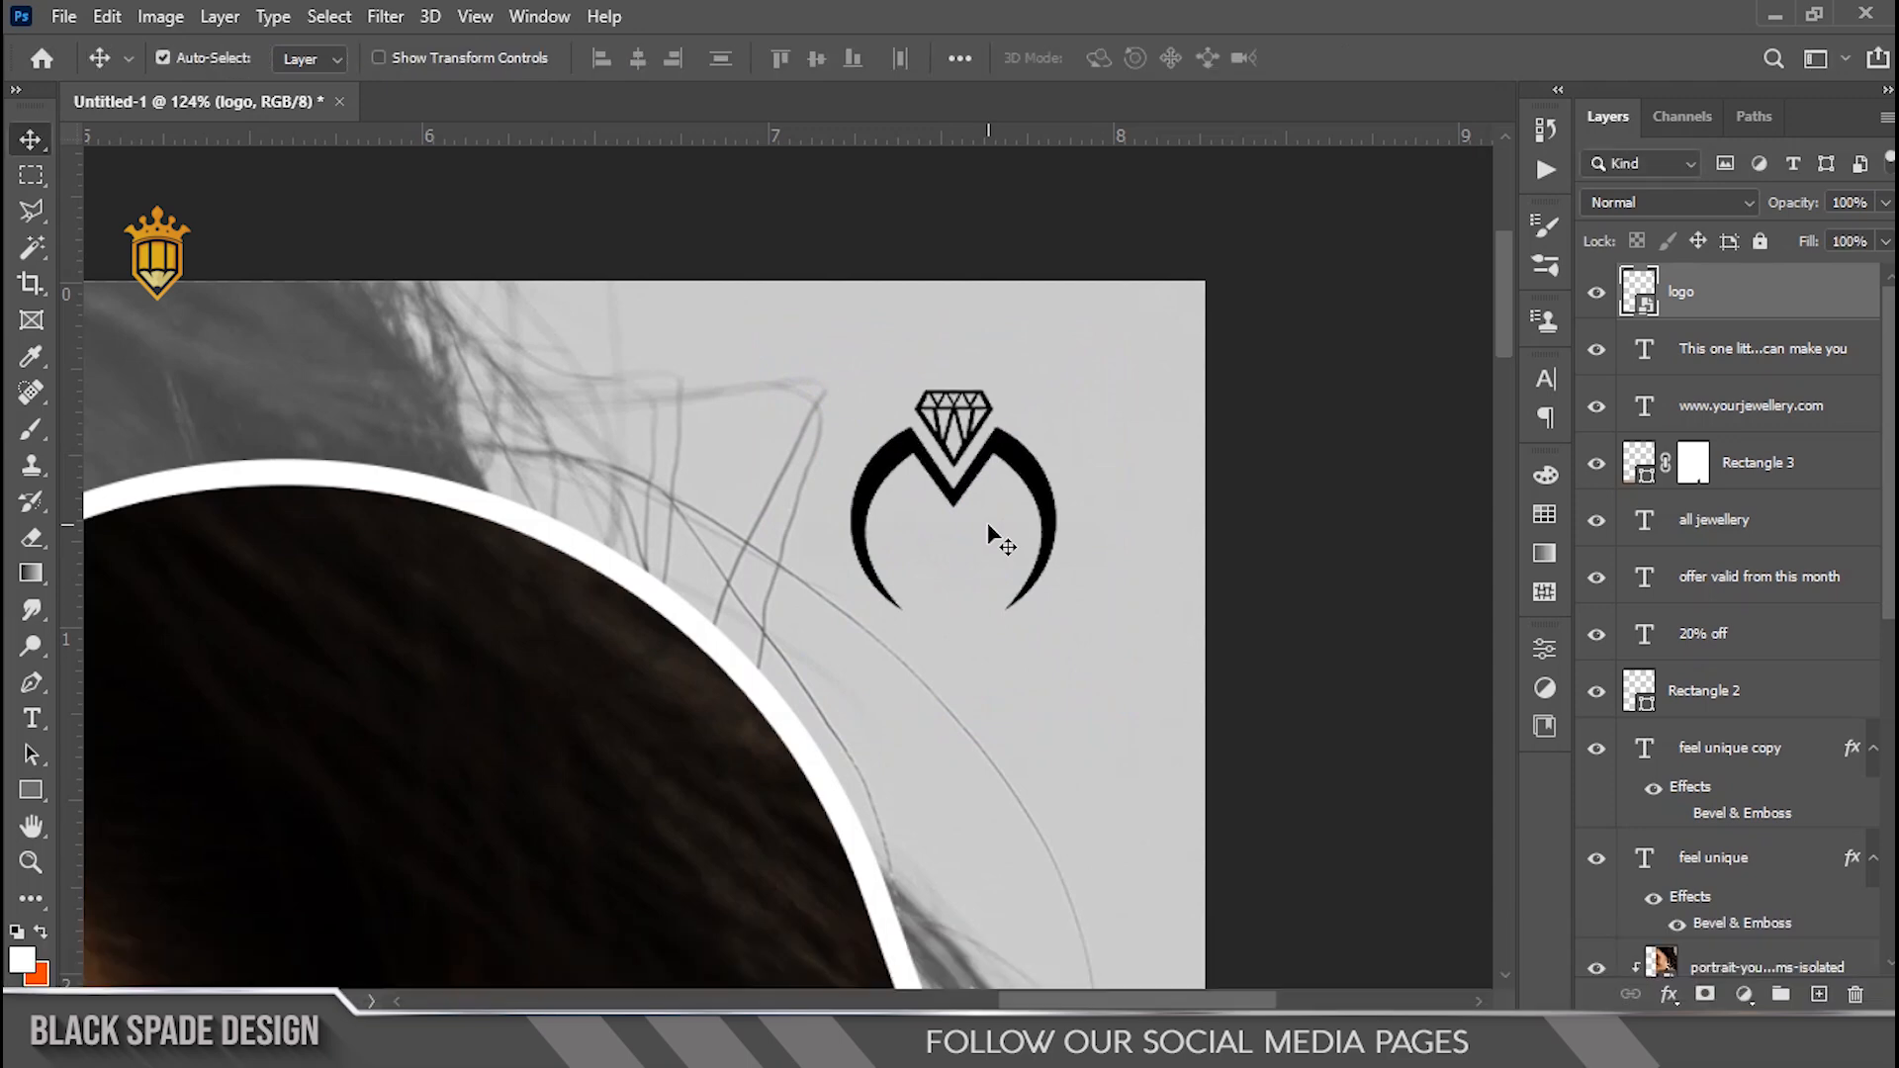
Add a Gradient Overlay to the ring logo using the dark brown to orange gradient preset
scroll(987, 522, "up", 4)
left_click_drag(923, 565, 947, 636)
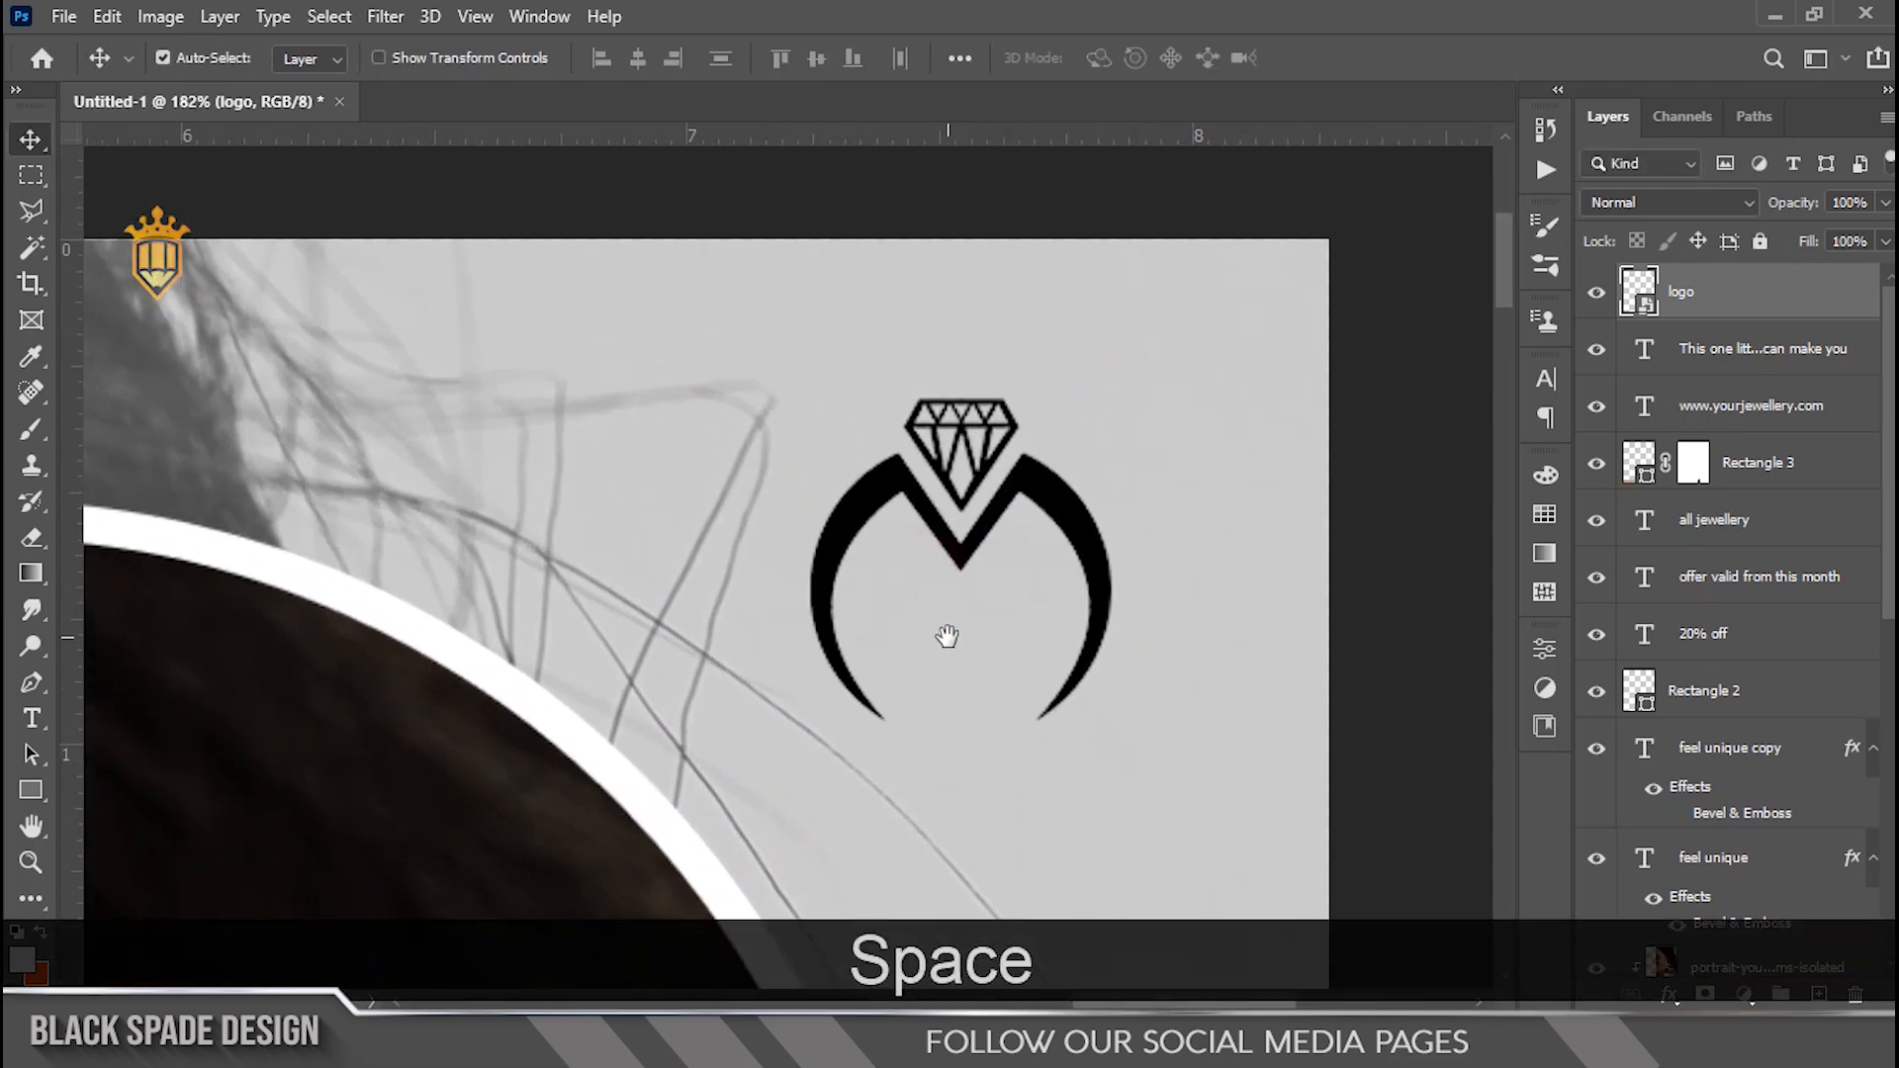
key("t")
key("v")
scroll(961, 667, "down", 10)
scroll(964, 672, "up", 5)
left_click(1668, 994)
left_click(1708, 908)
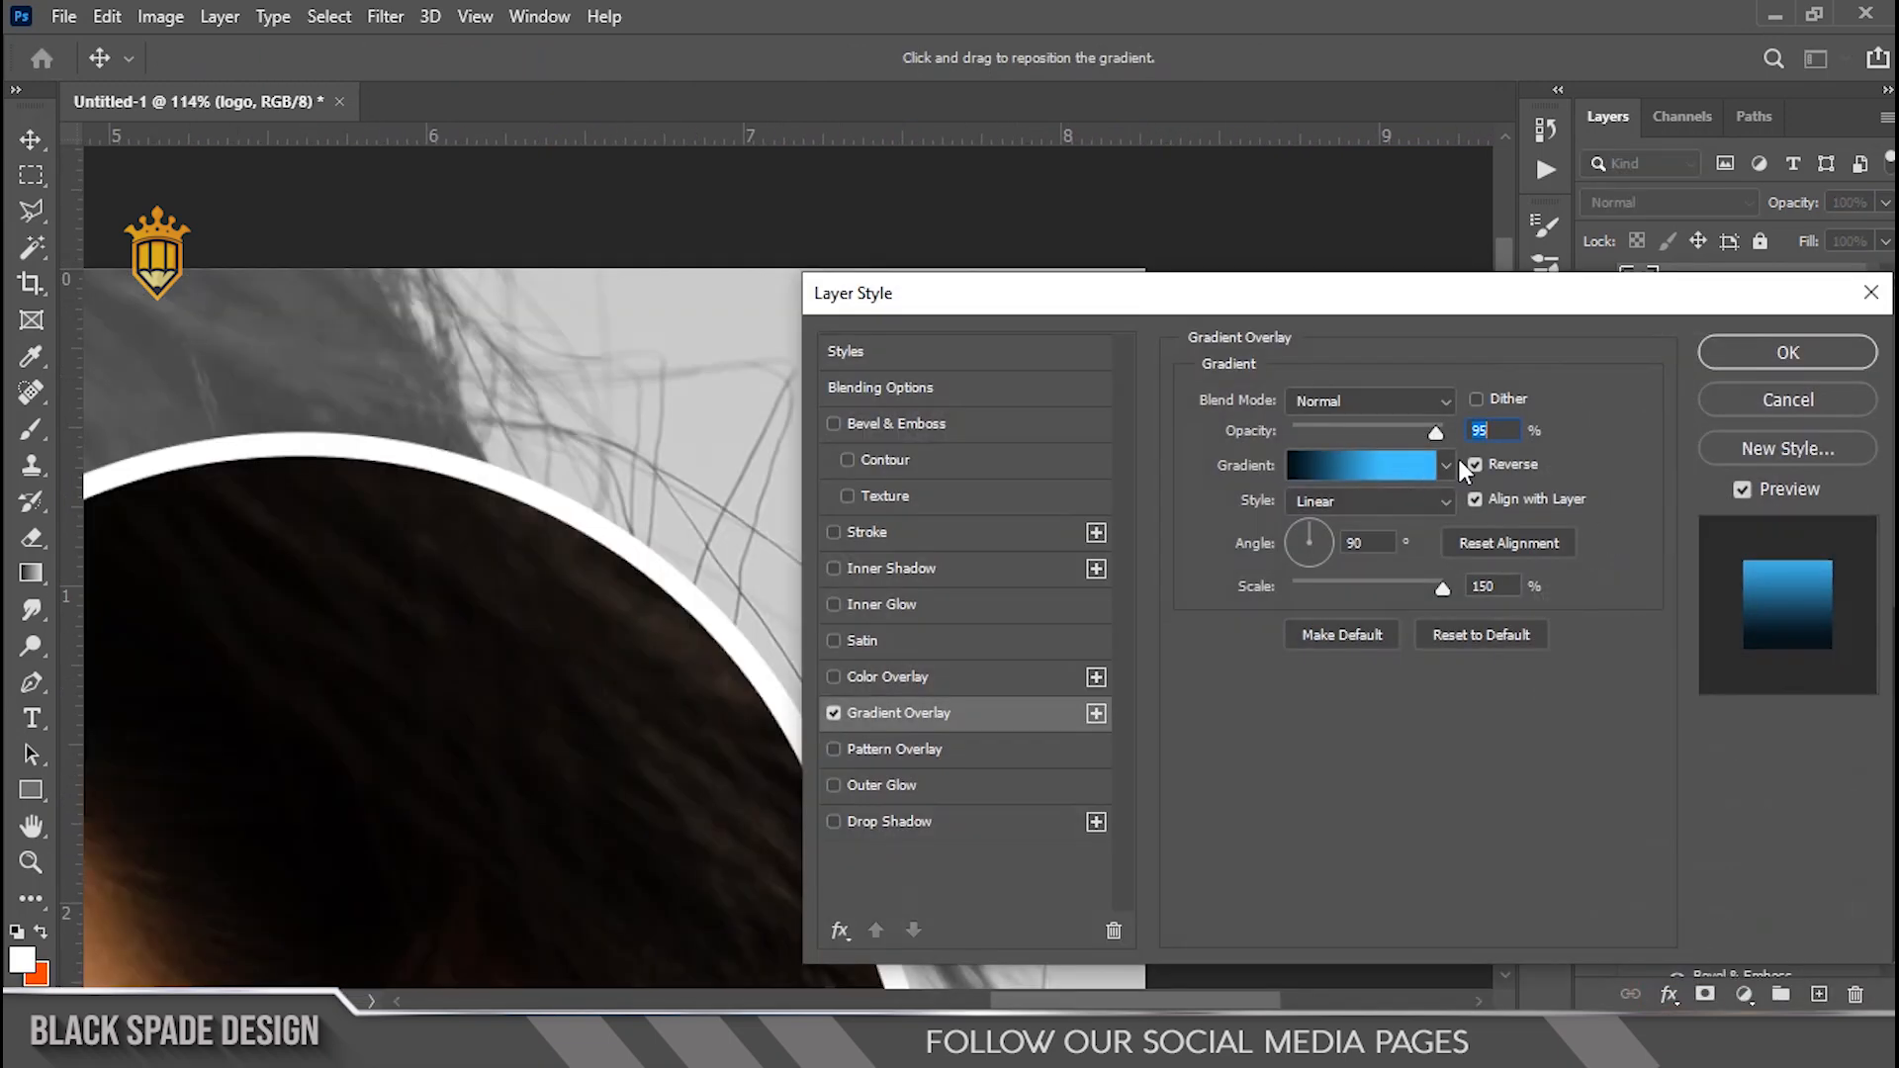
left_click(1448, 465)
scroll(1333, 778, "down", 3)
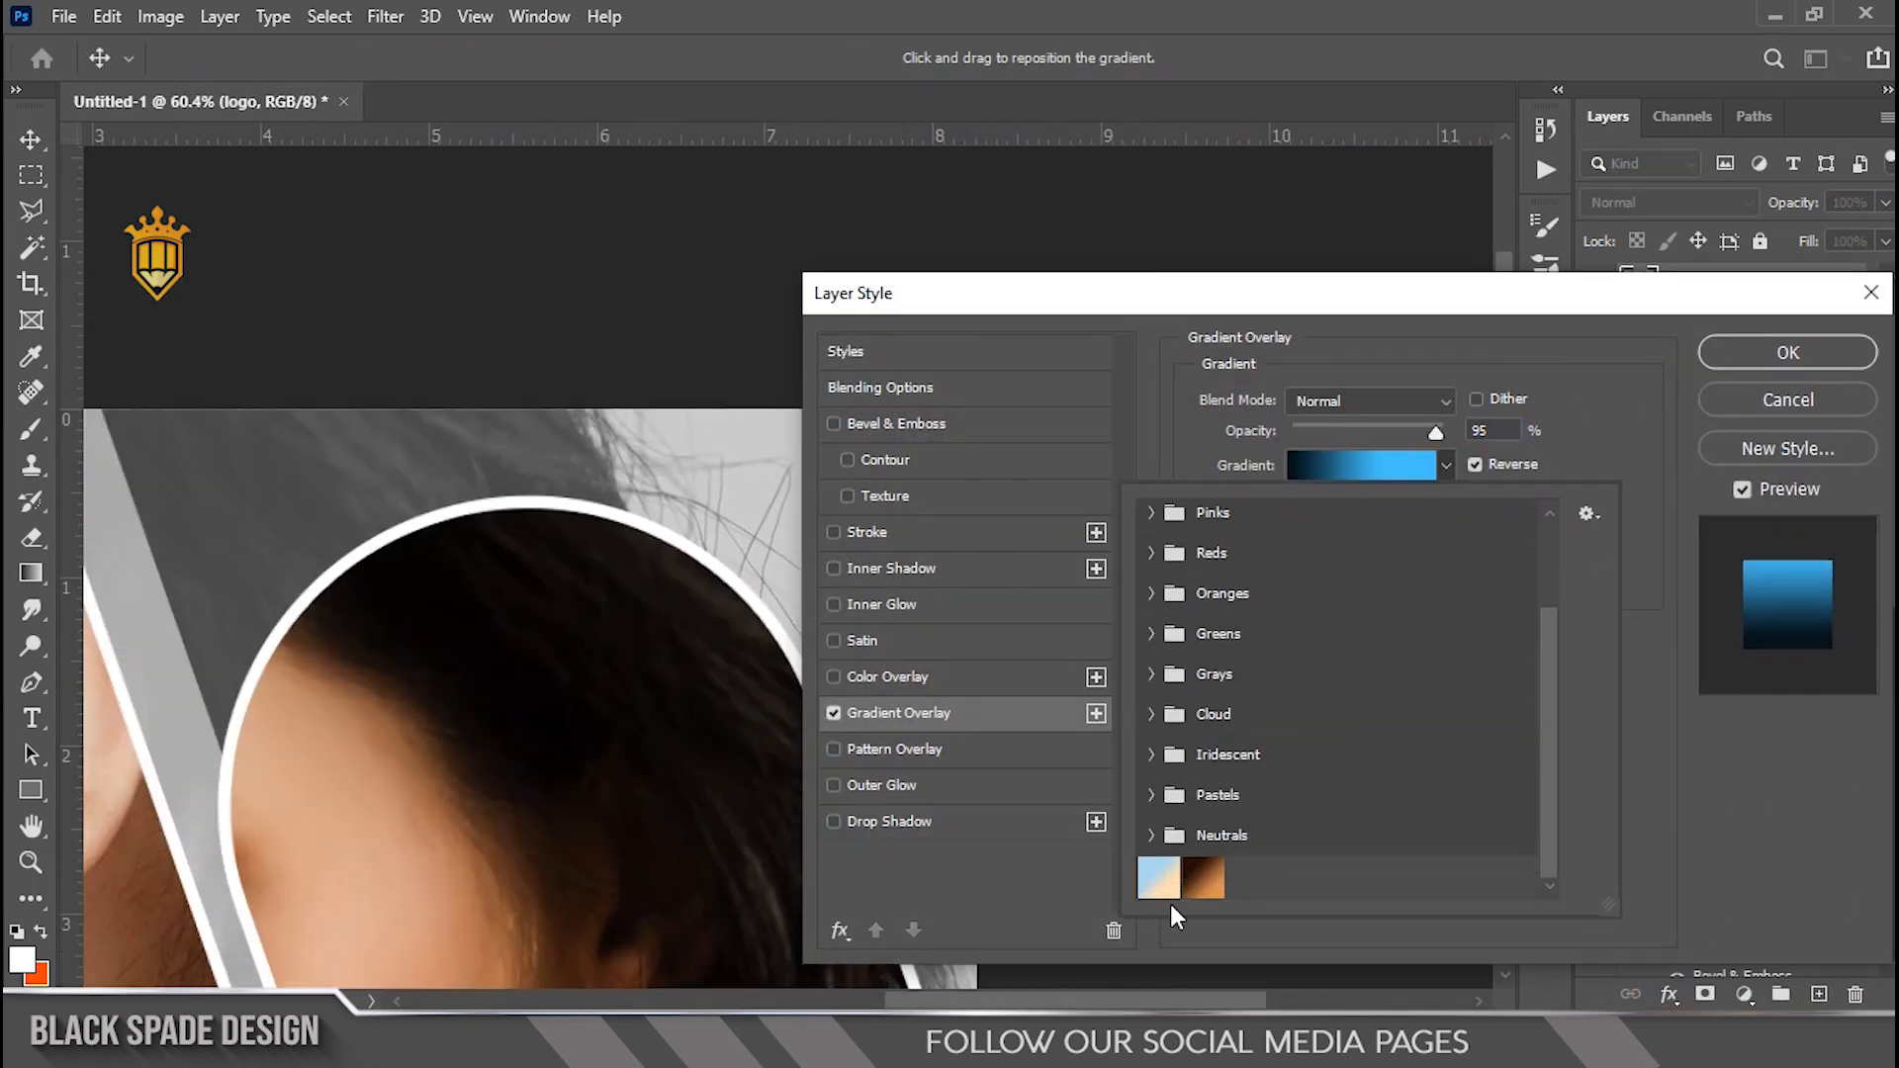
left_click(1199, 876)
left_click(1743, 346)
left_click(1743, 346)
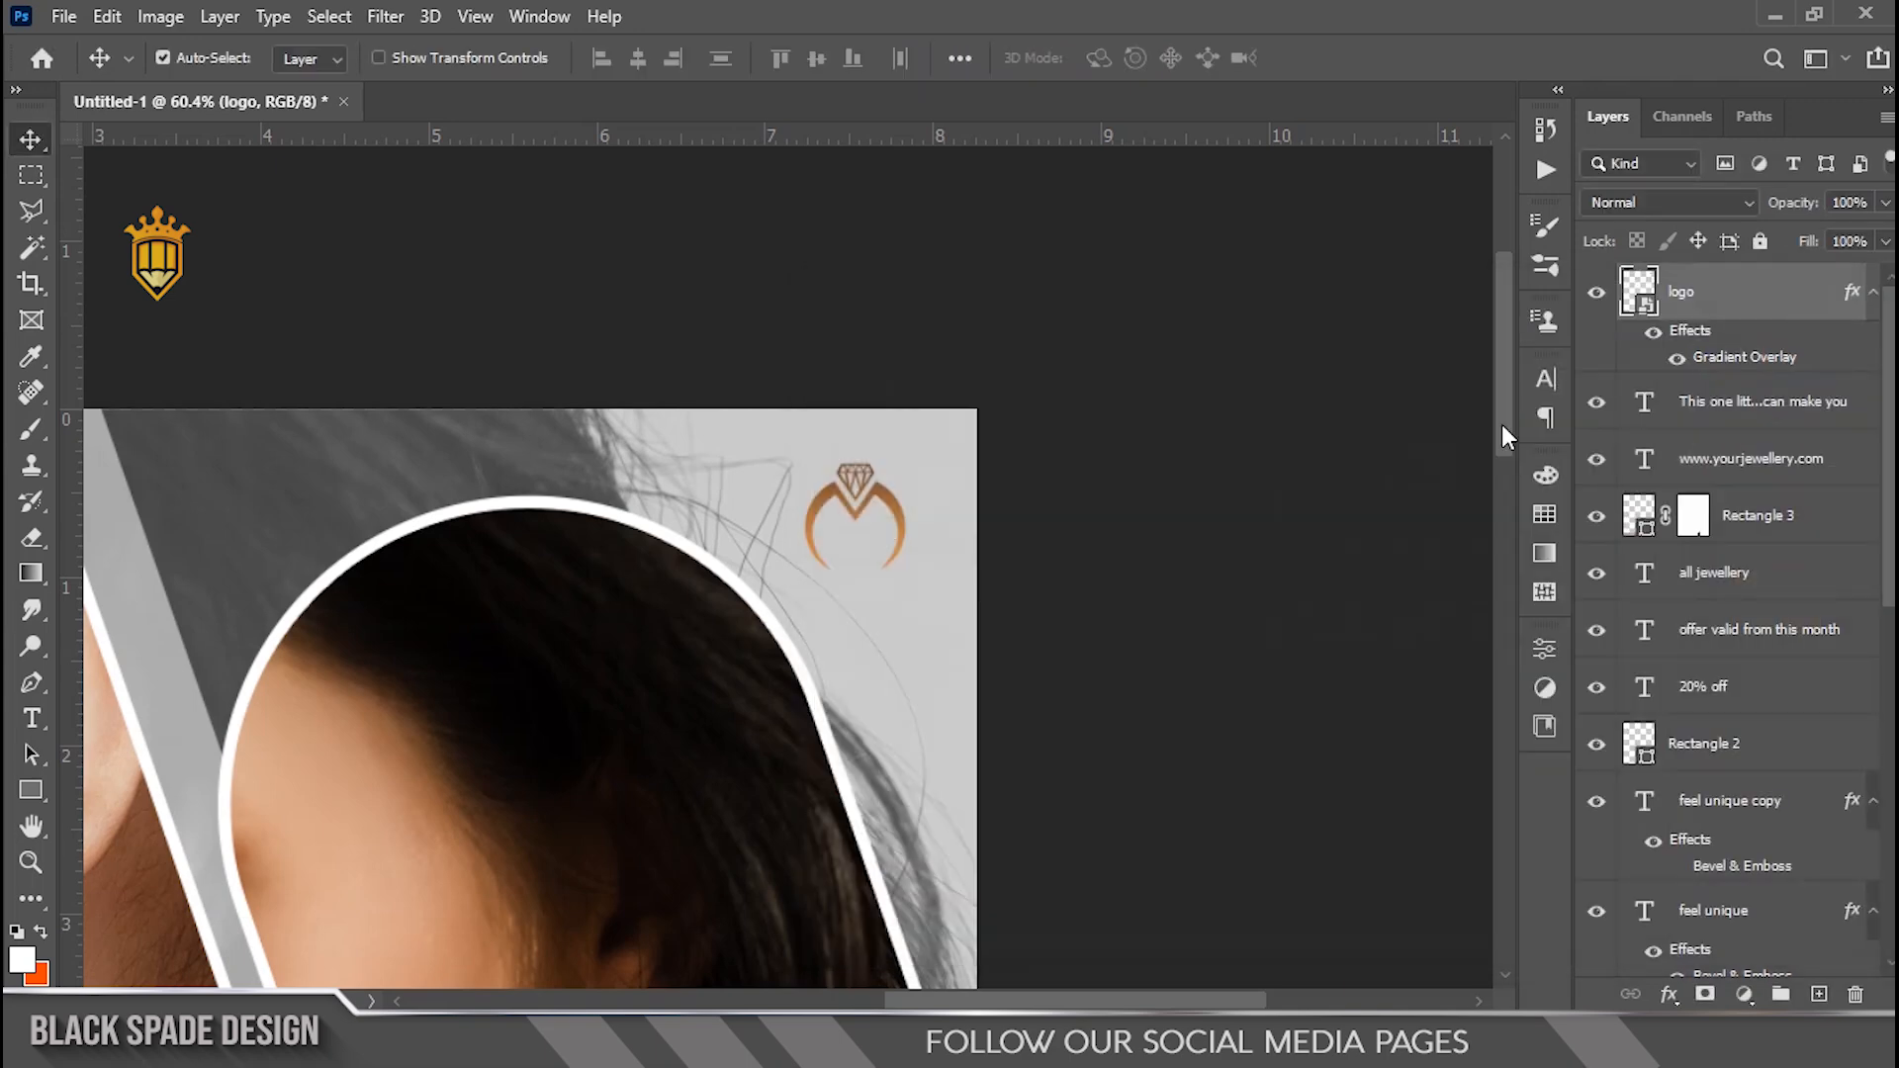
Examine the overall flyer and its lower text area for colour balance and legibility
key("ctrl+0")
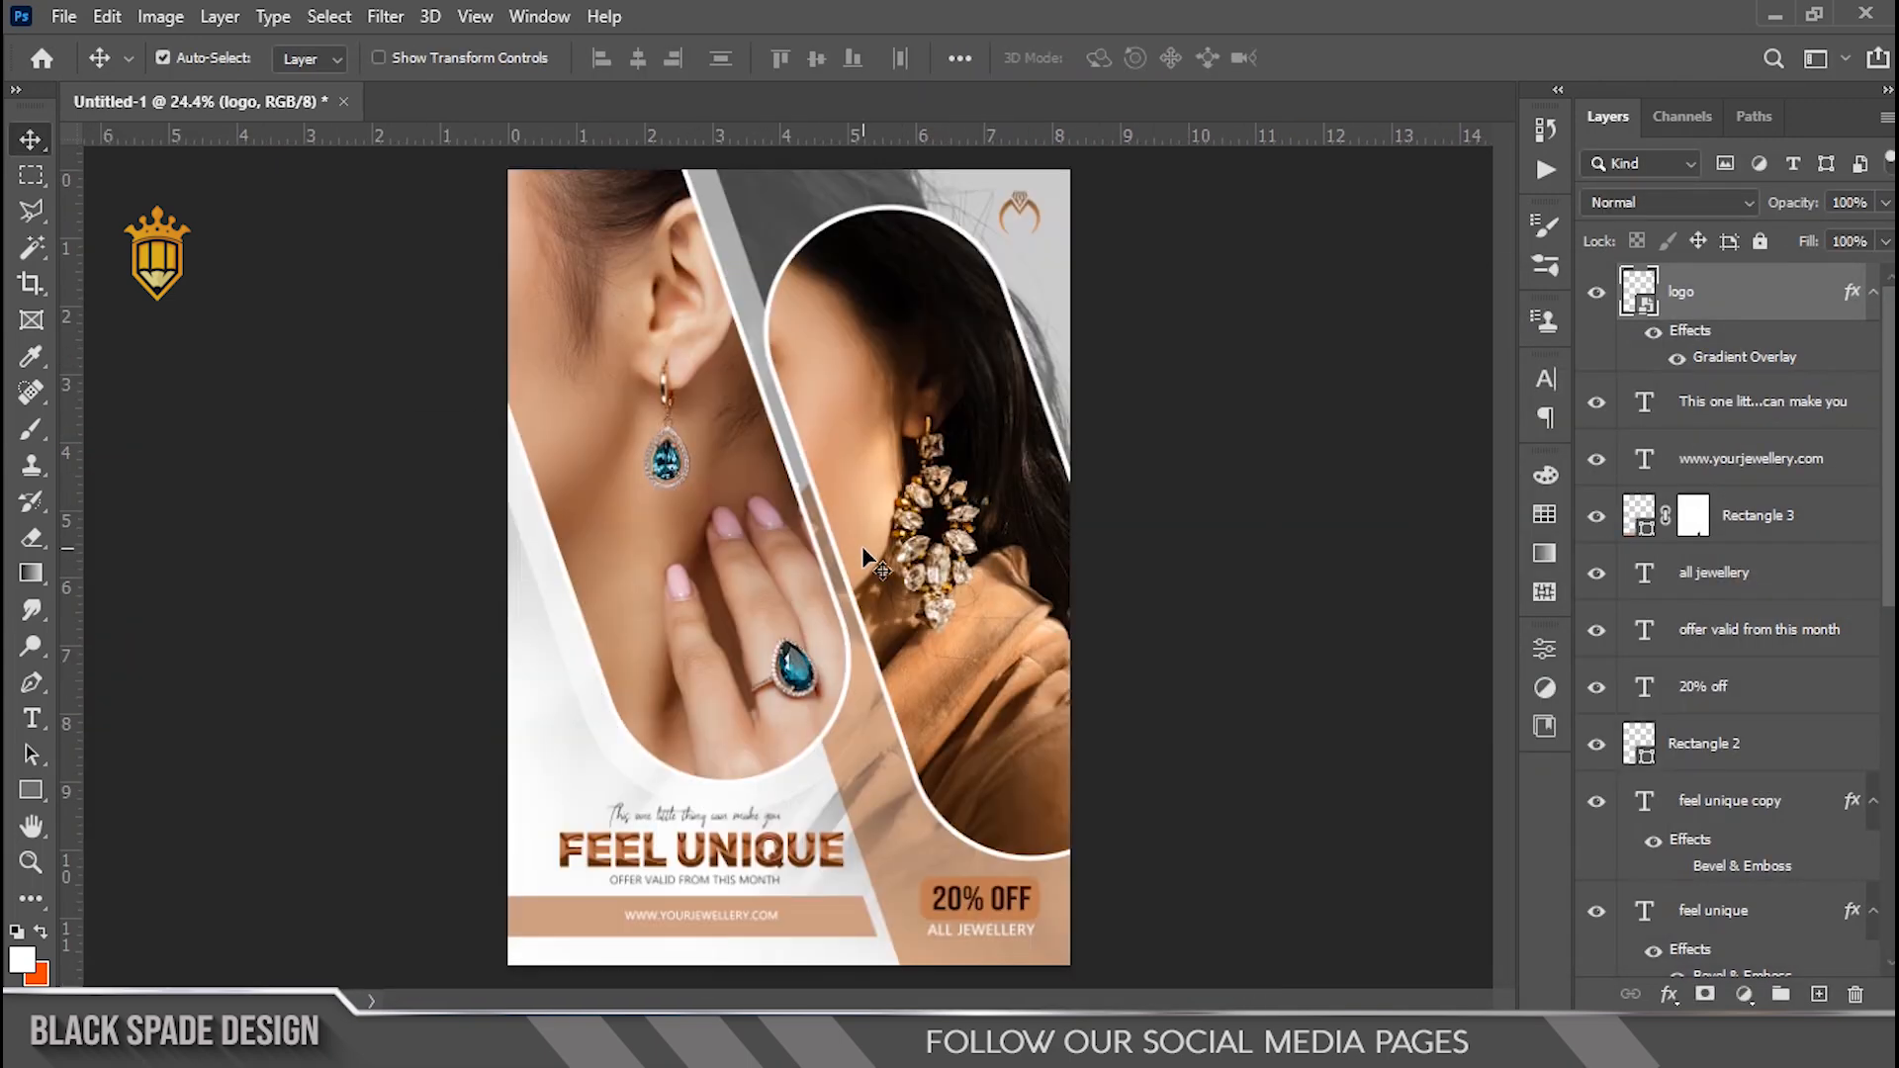
scroll(864, 549, "up", 4)
left_click_drag(860, 603, 874, 491)
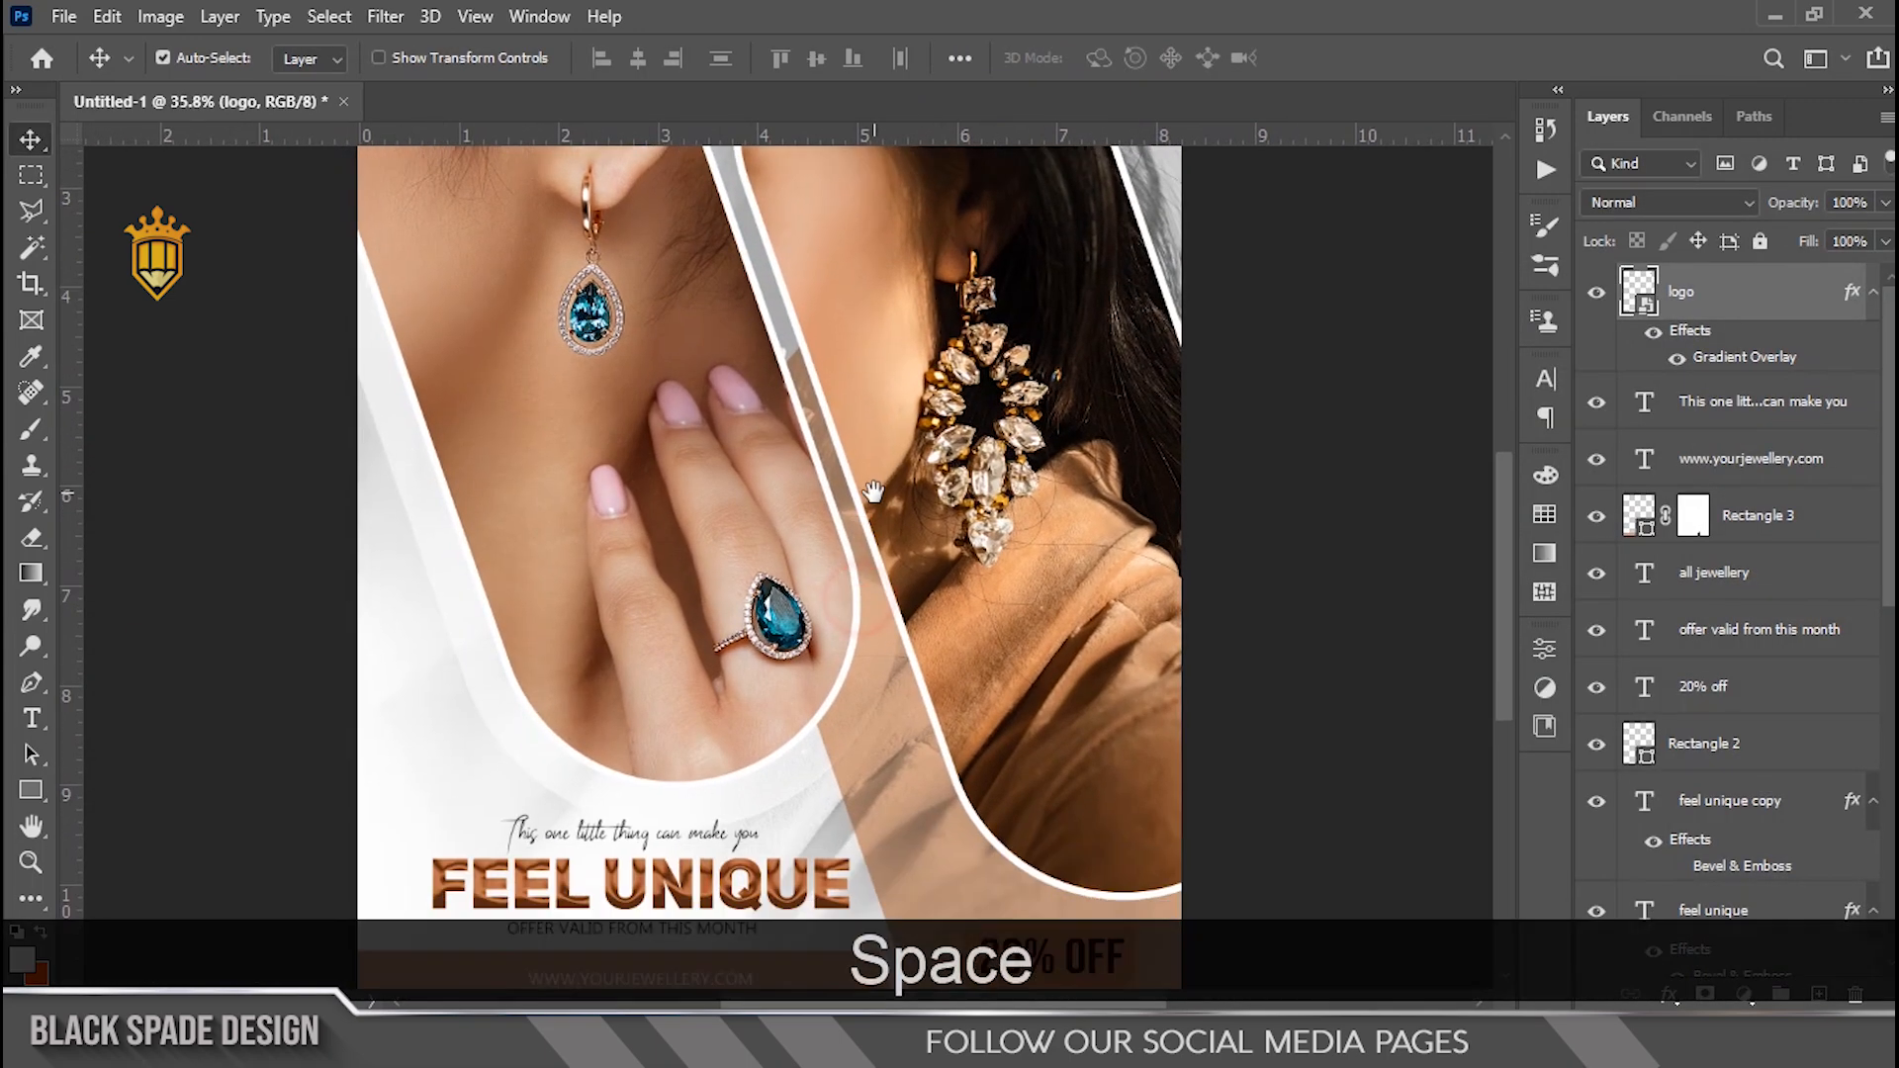
scroll(874, 492, "down", 3)
key("z")
right_click(842, 406)
left_click(863, 411)
key("v")
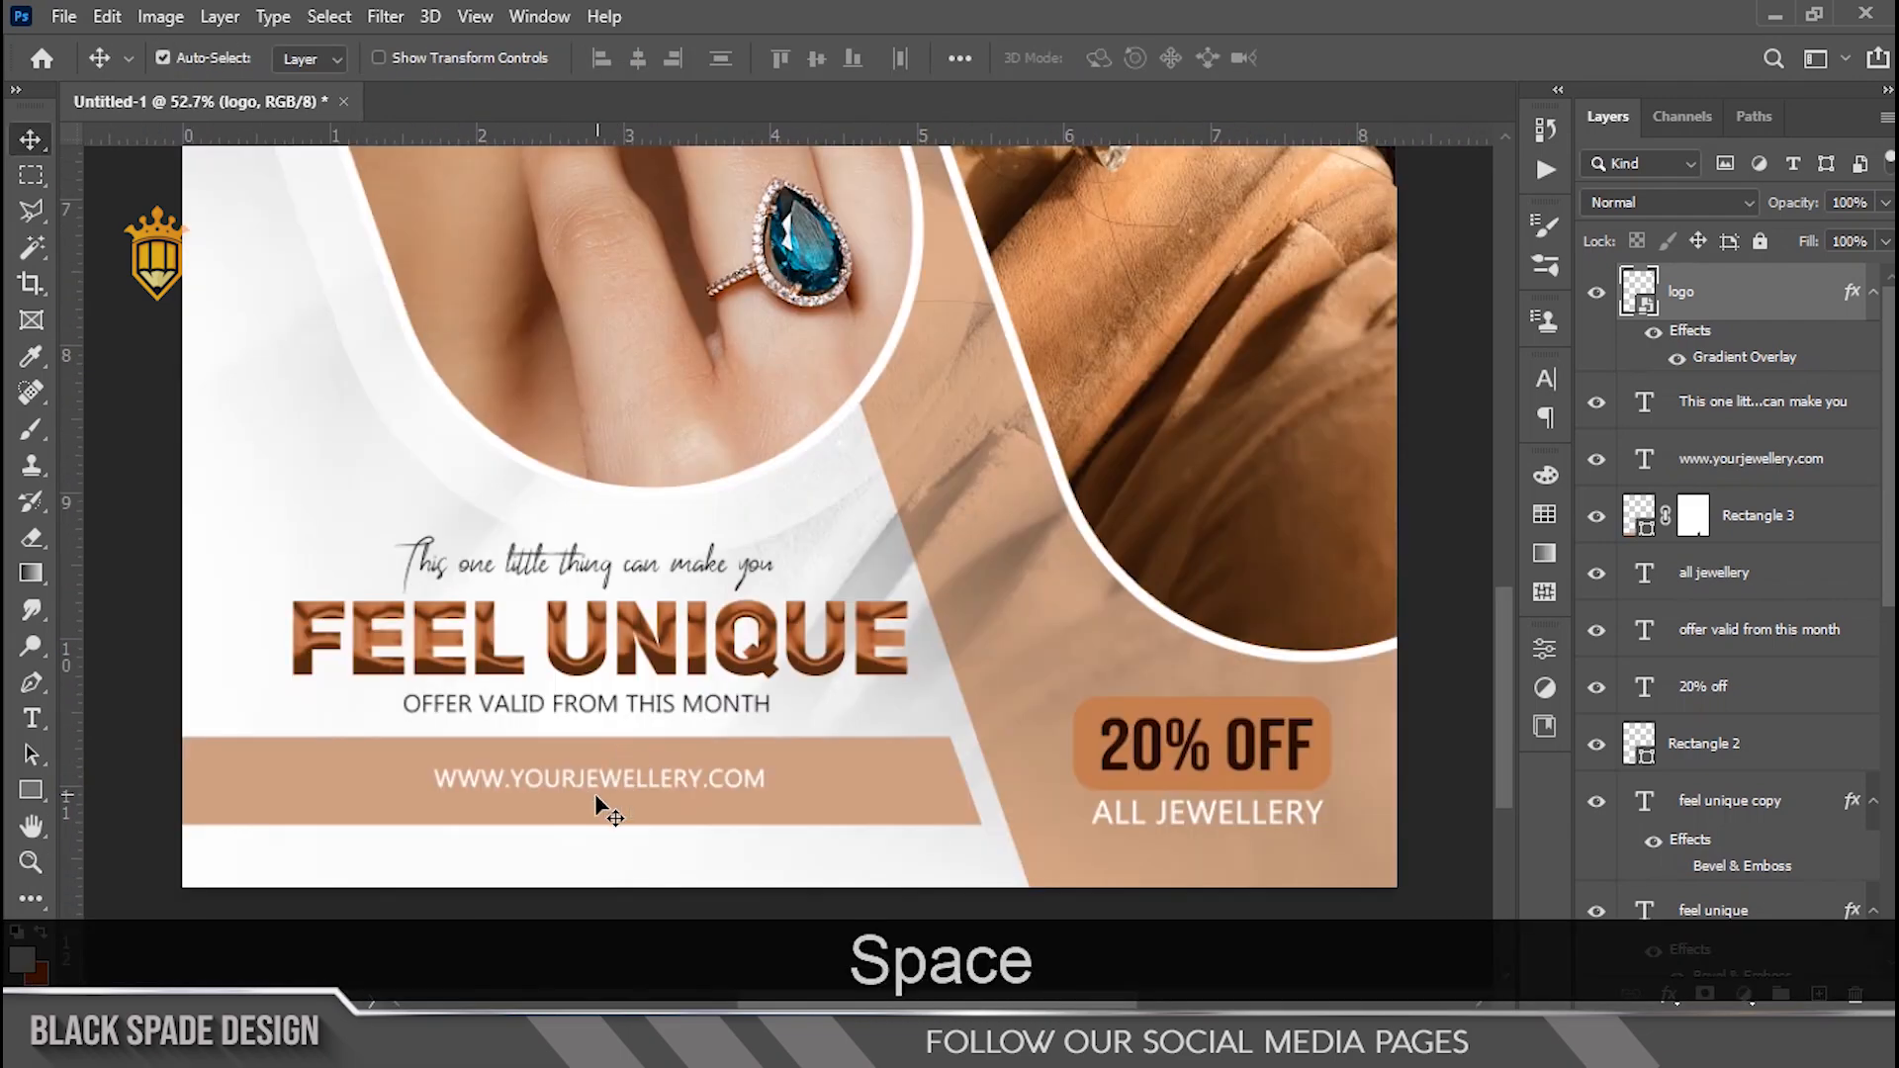
key("t")
left_click(596, 779)
key("ctrl+a")
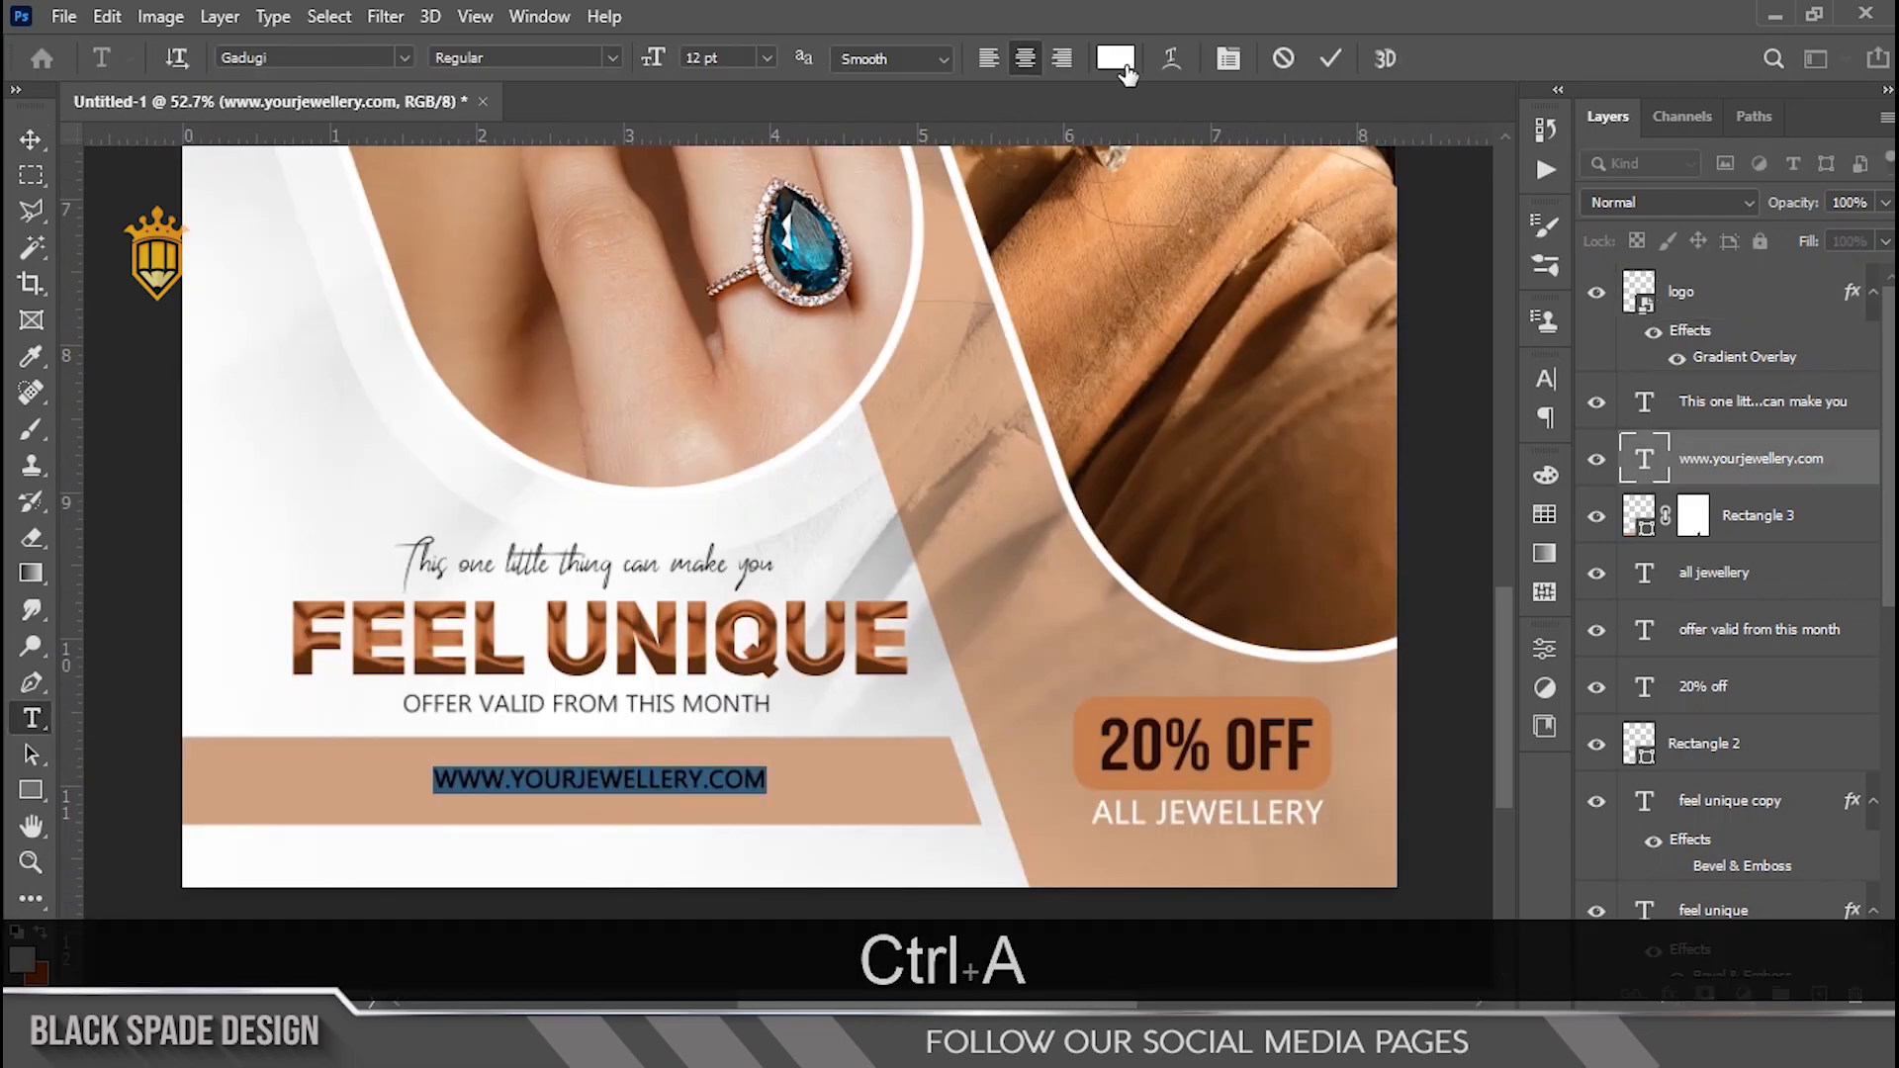
left_click(1118, 59)
left_click(1112, 744)
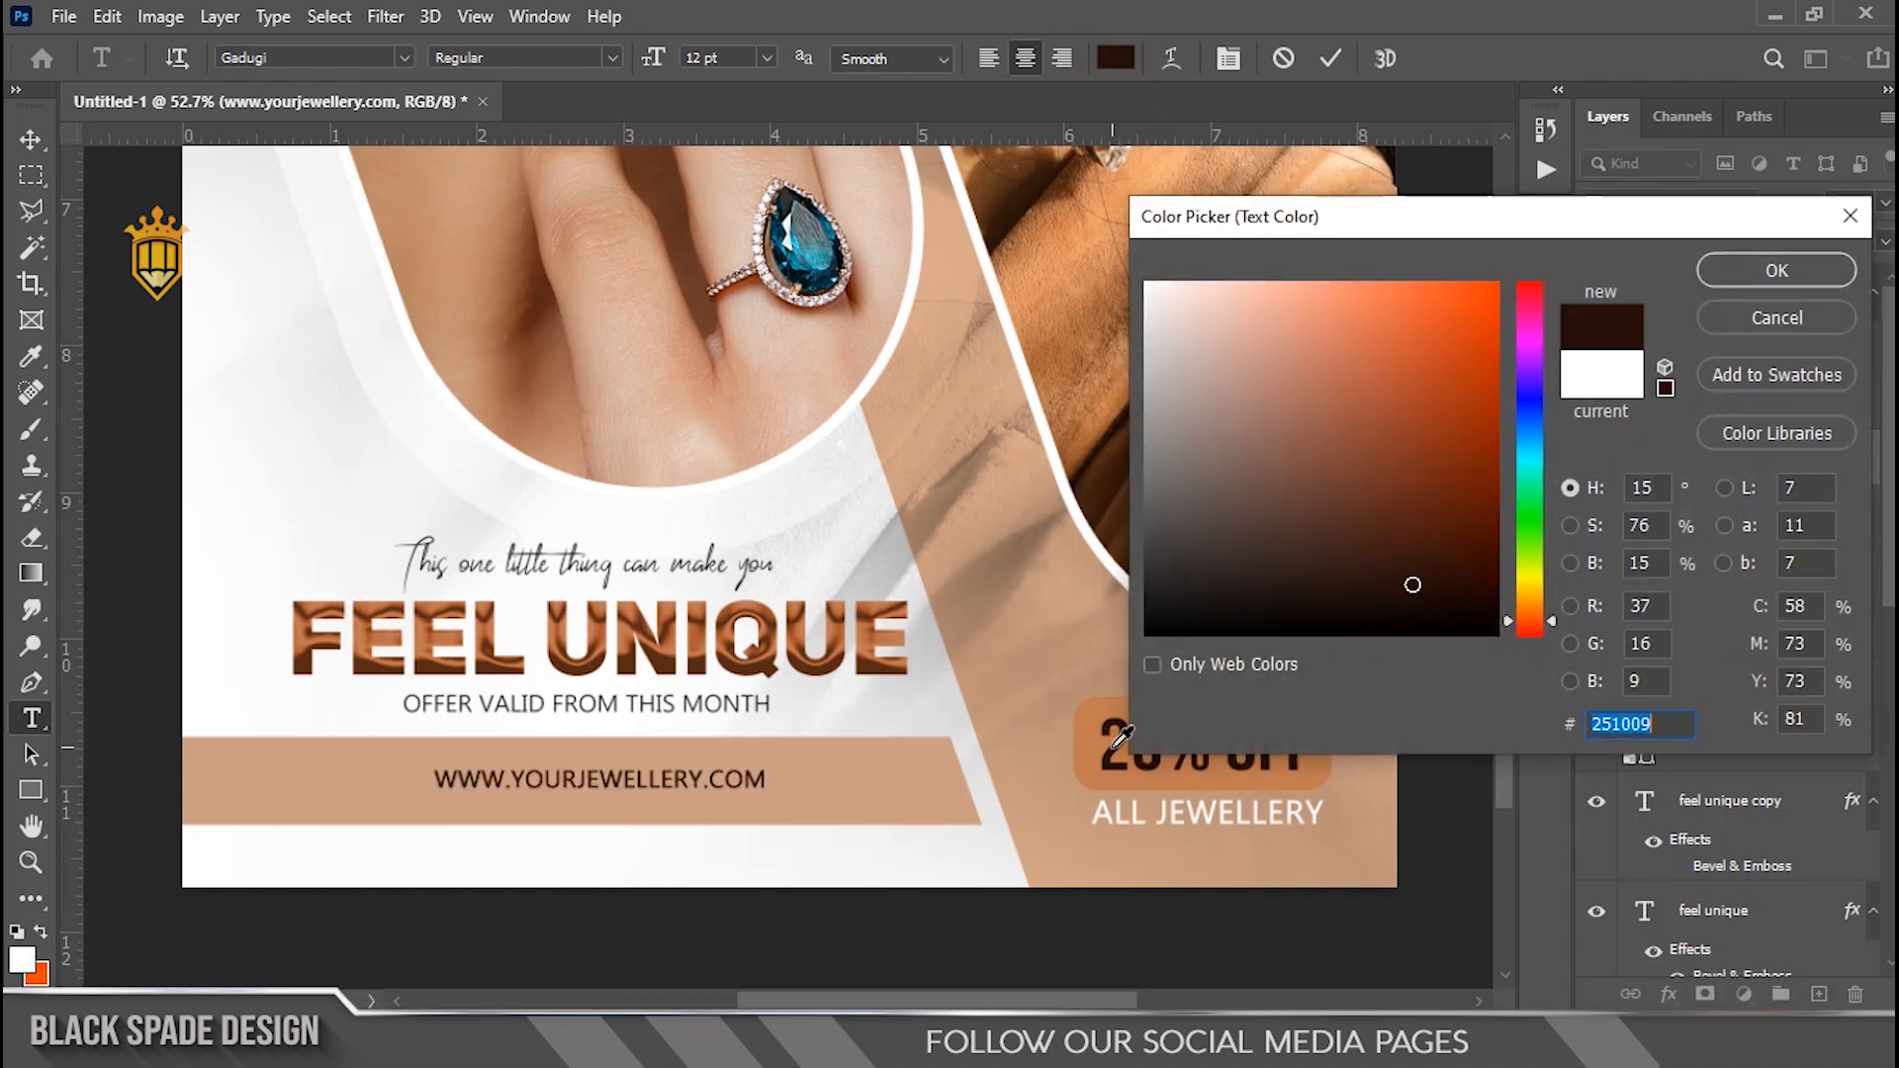
left_click(1730, 261)
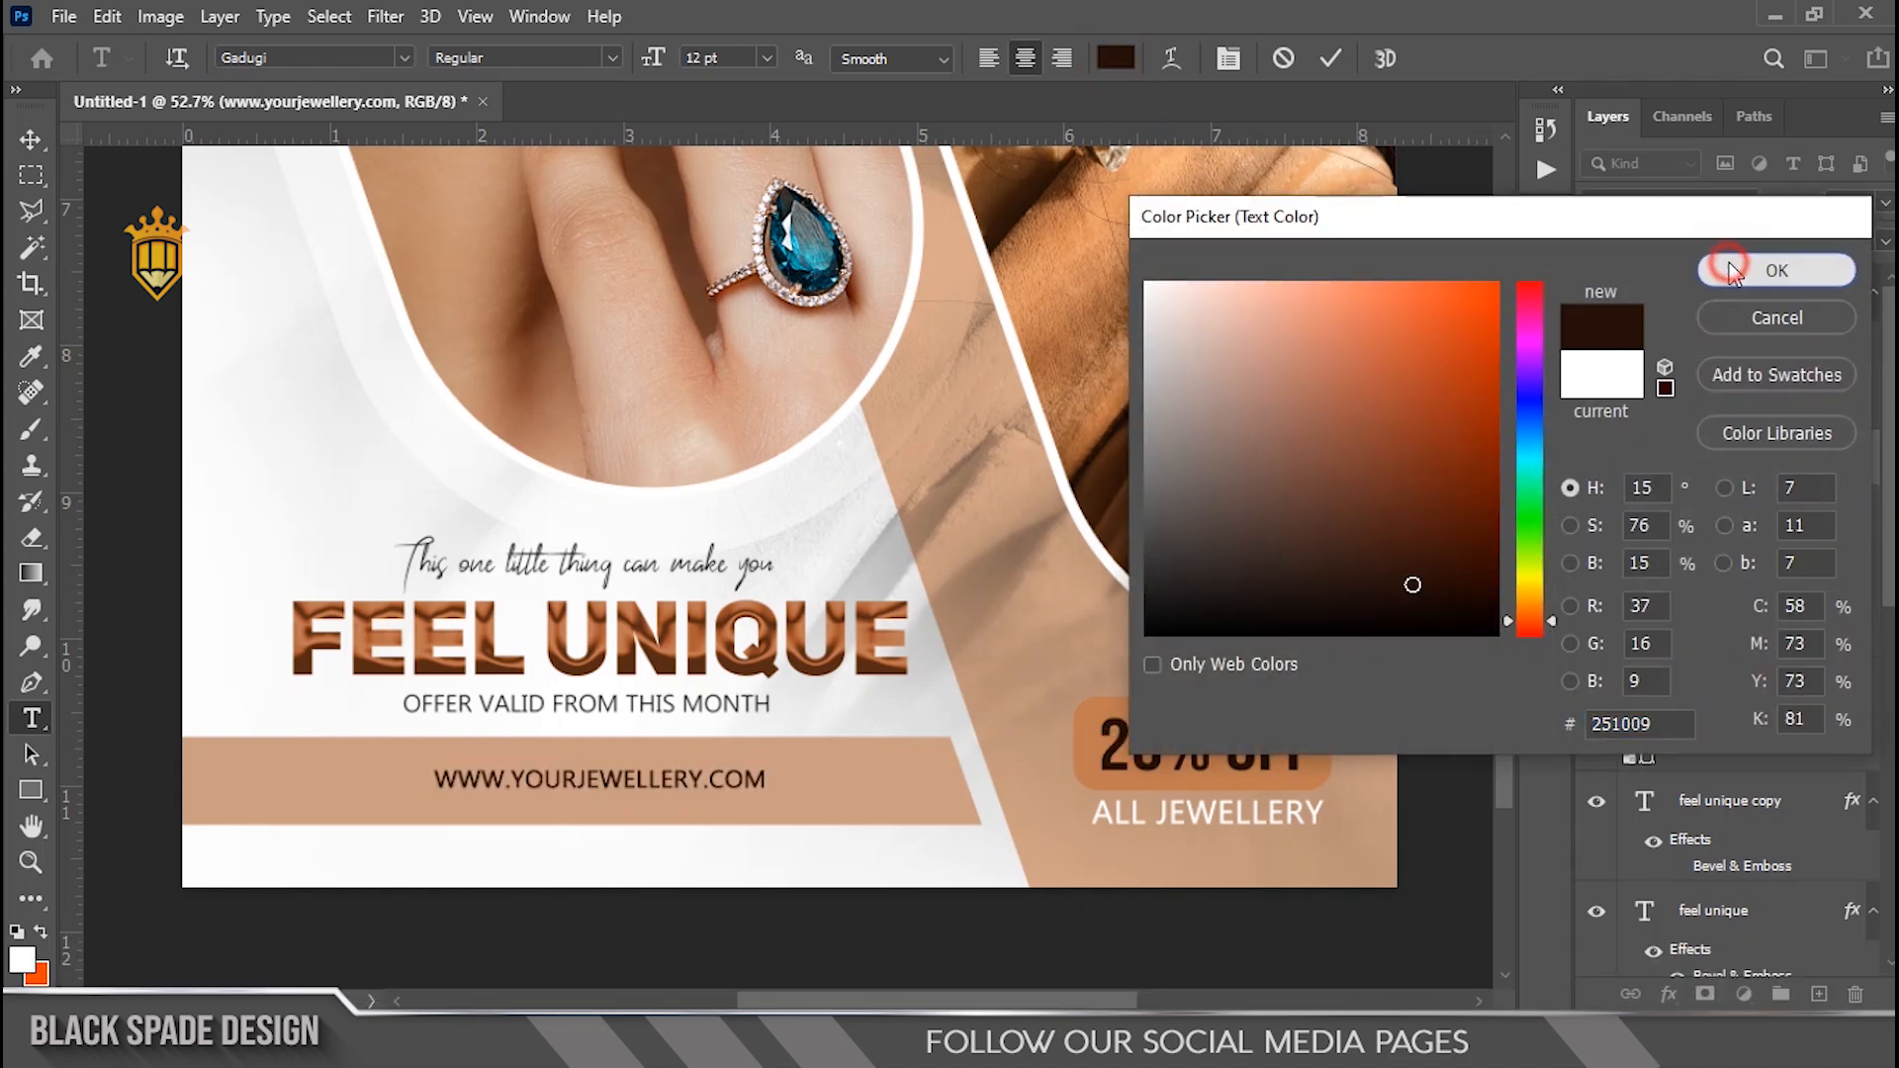
left_click(1330, 59)
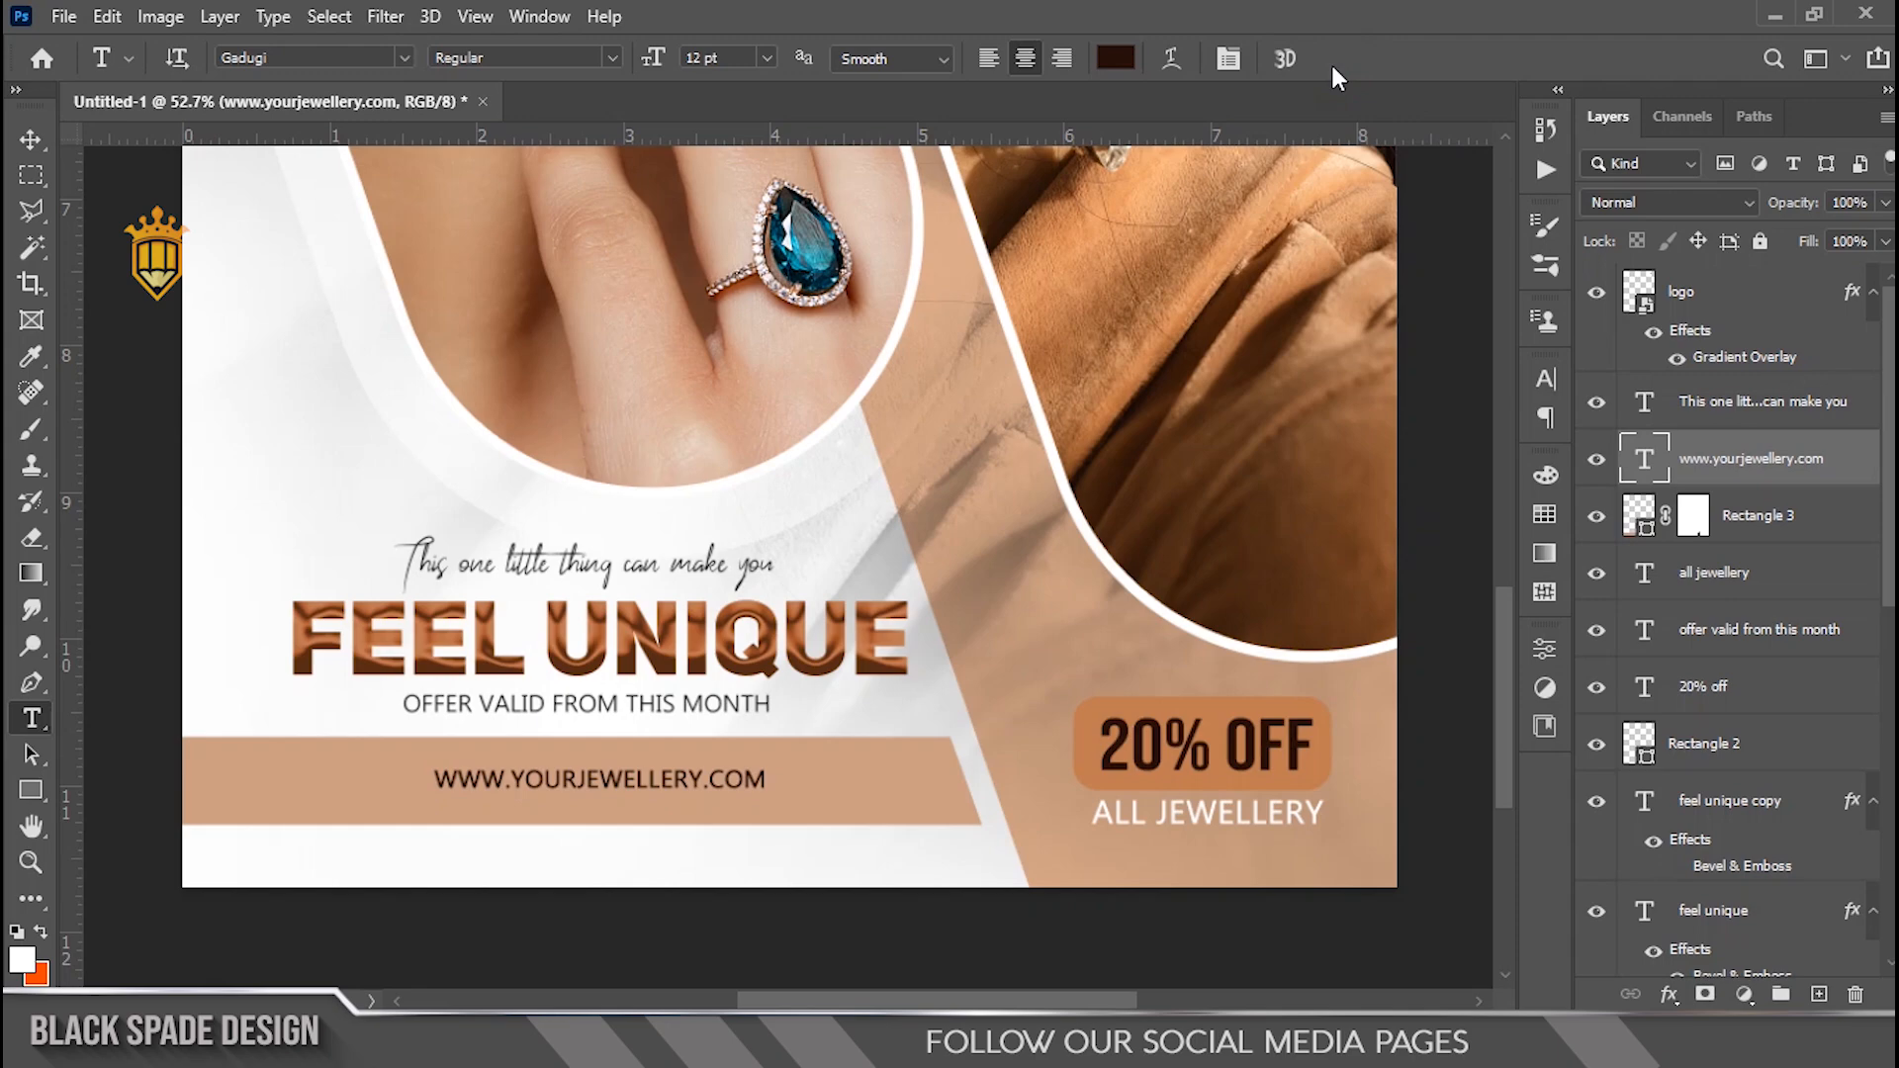
Review the finished flyer up close and as a whole, including the website band, discount badge and photo bars
scroll(837, 584, "down", 2)
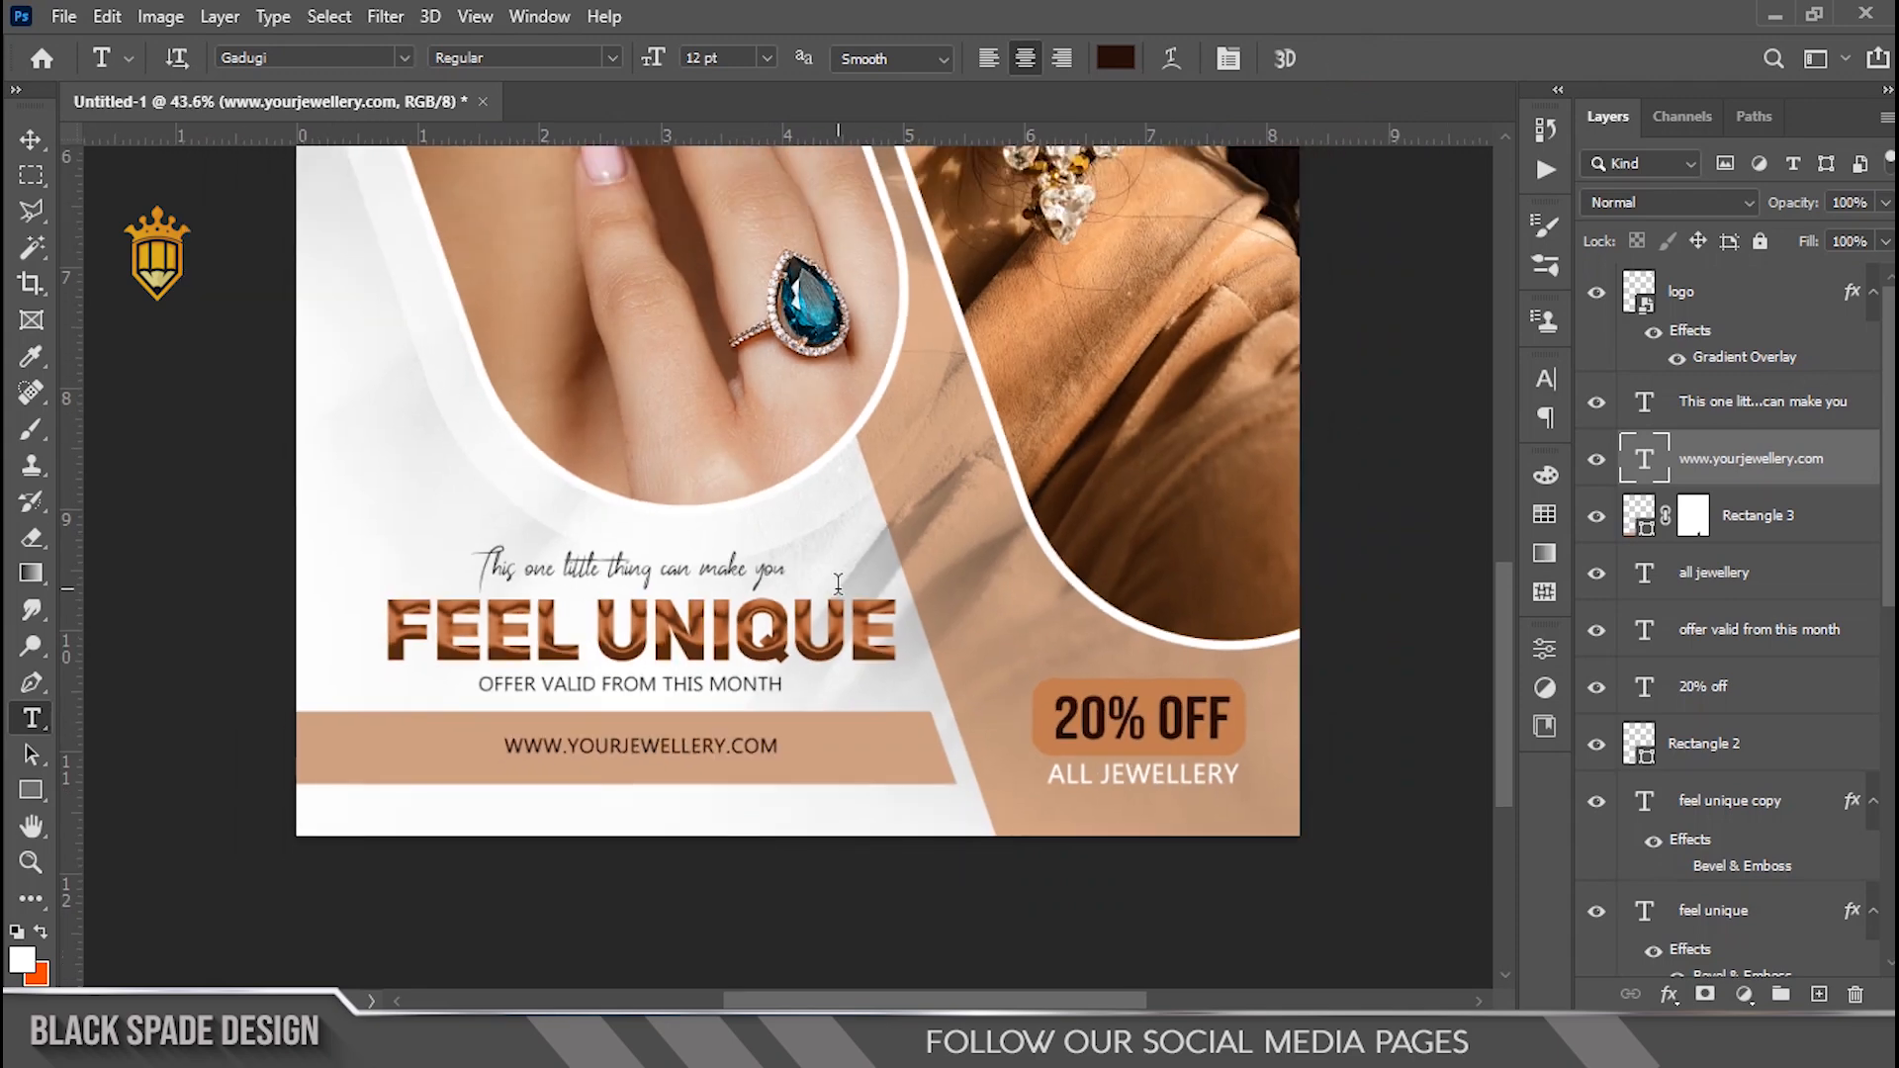
scroll(1119, 767, "up", 3)
scroll(587, 714, "down", 6)
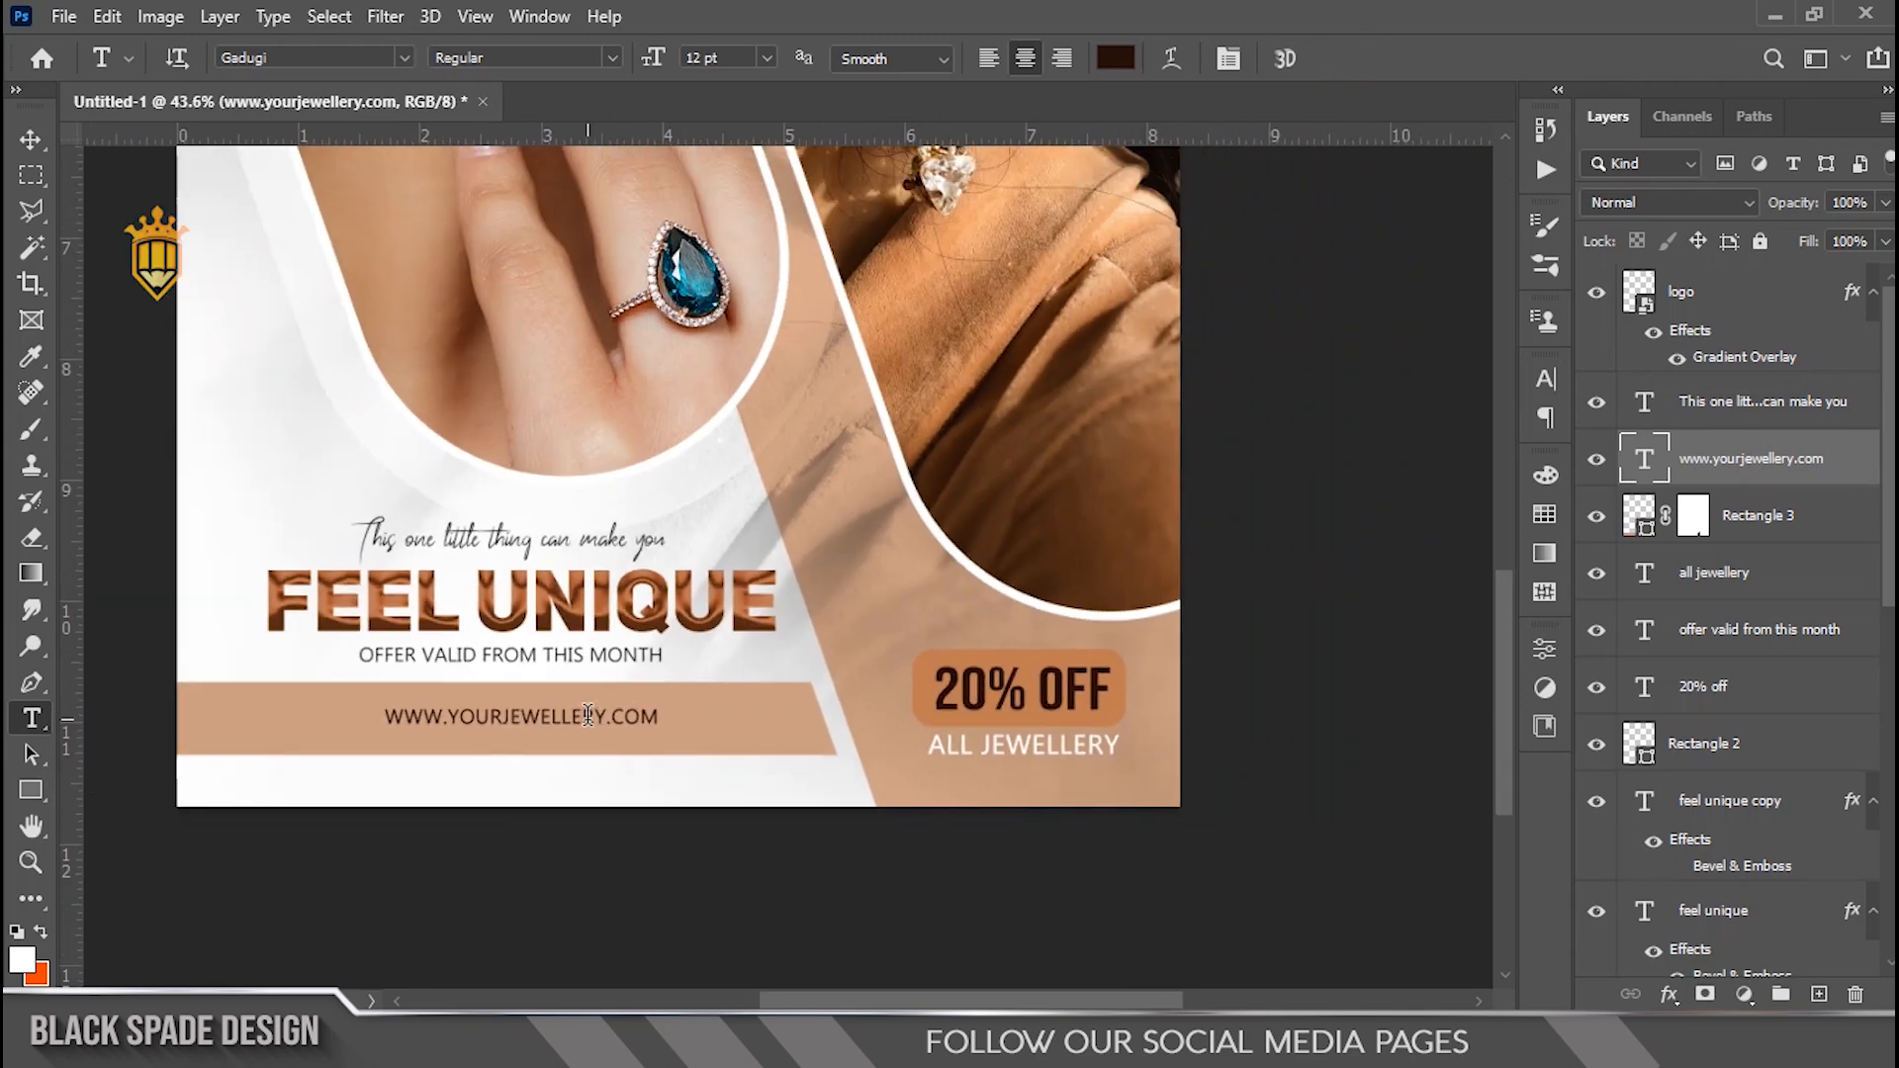
key("v")
scroll(710, 742, "up", 8)
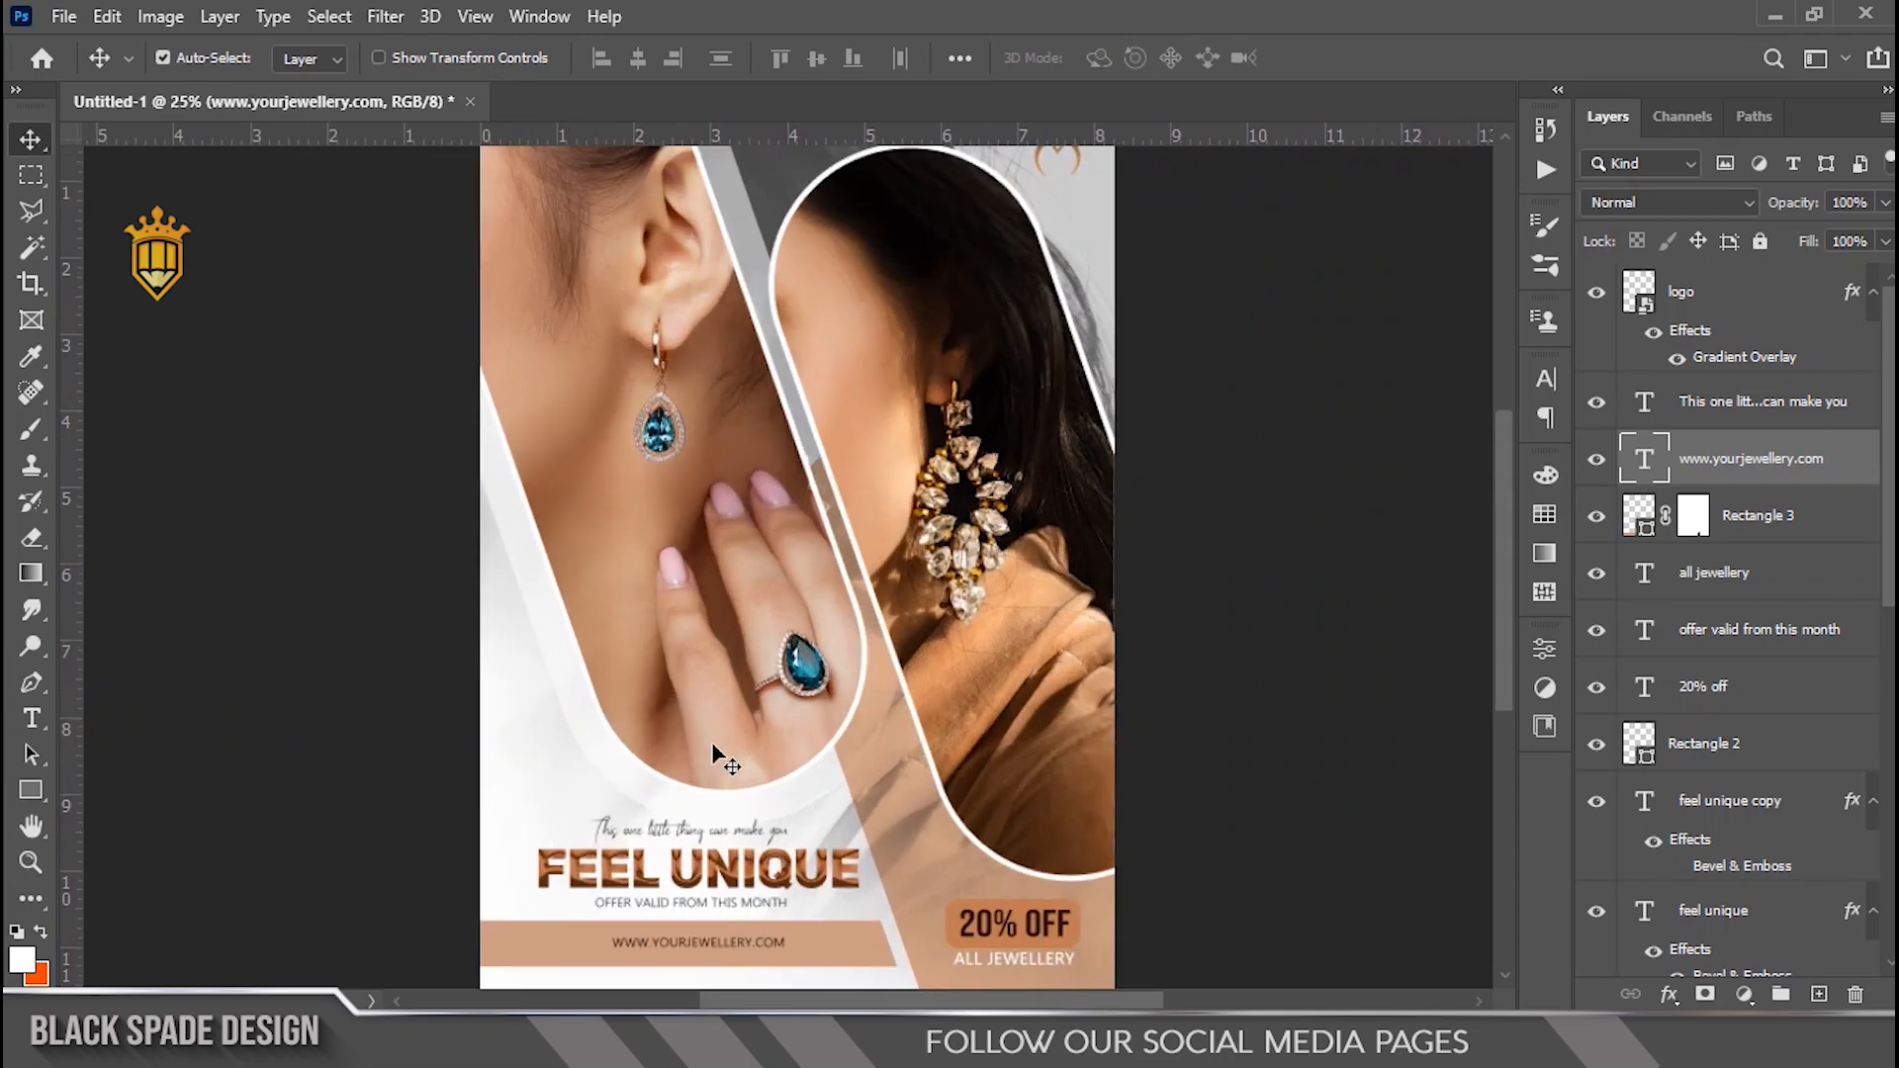
key("t")
scroll(1005, 838, "up", 3)
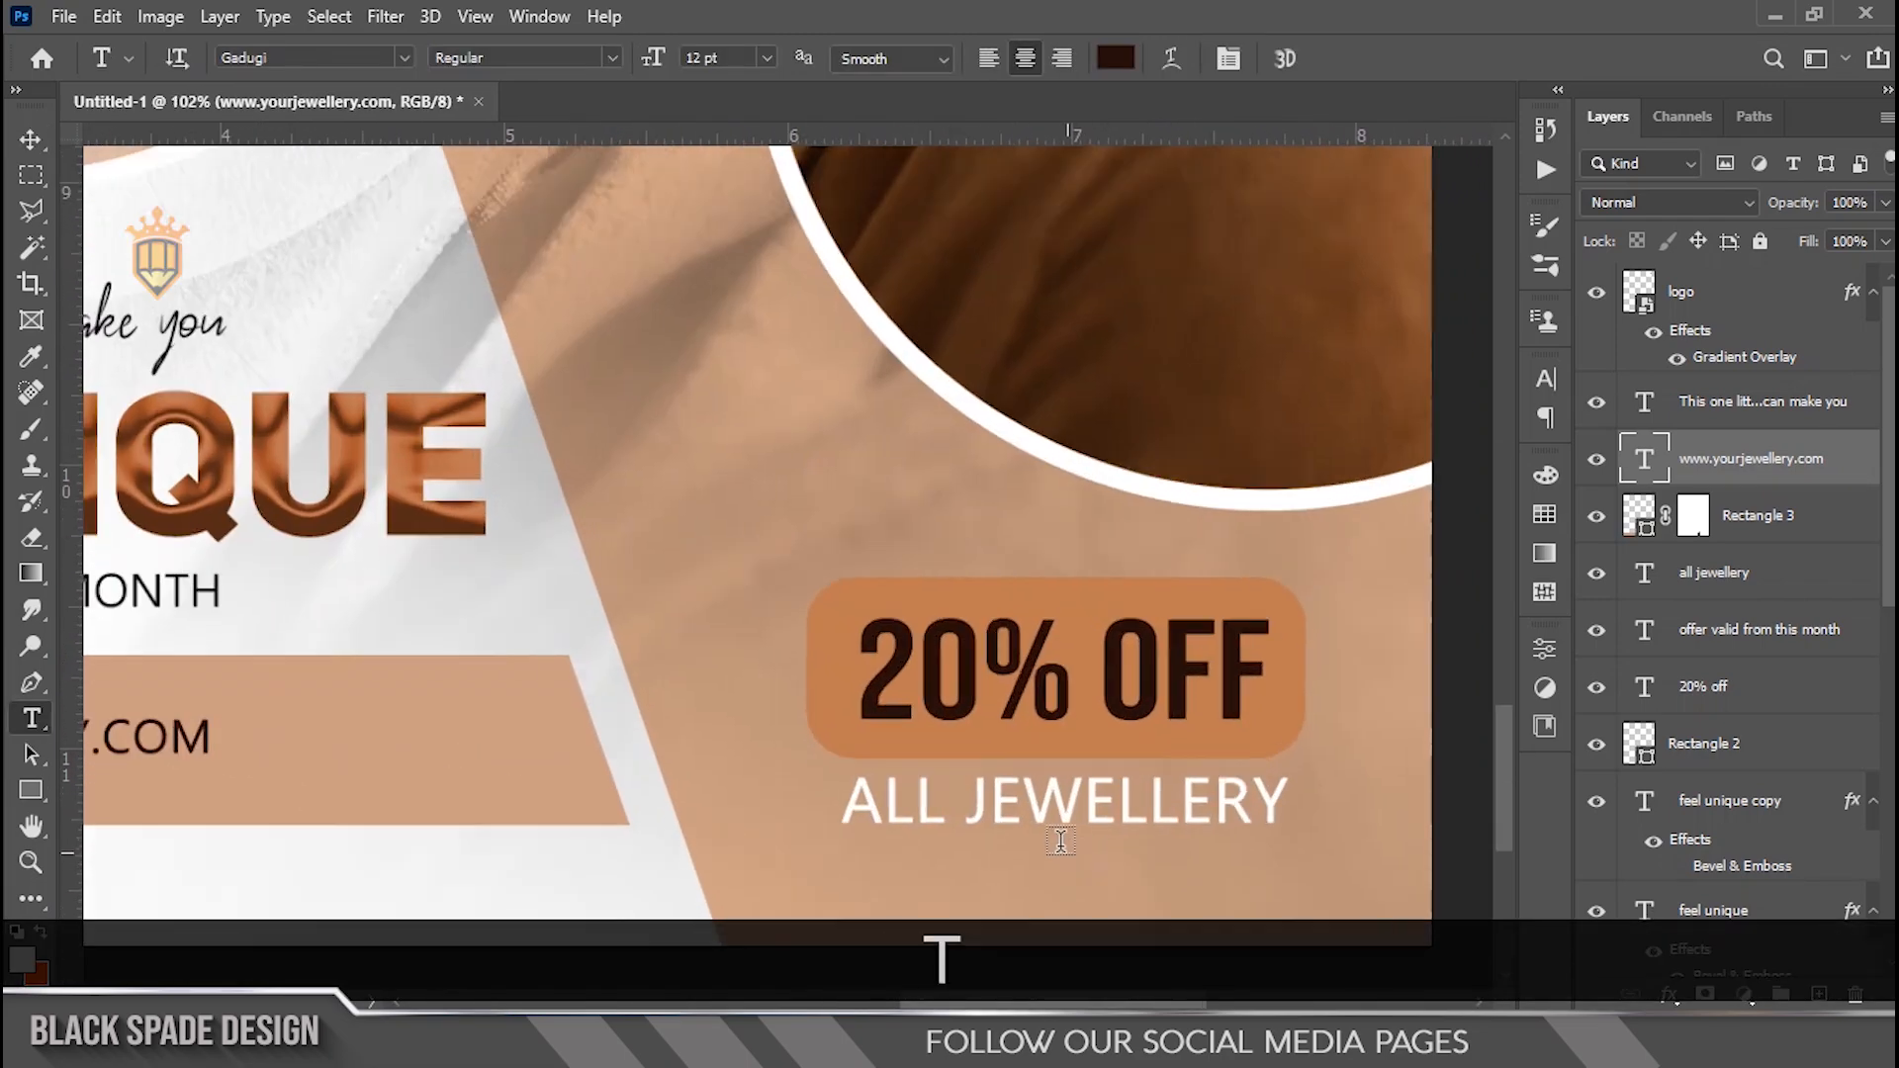
scroll(1005, 838, "down", 7)
key("v")
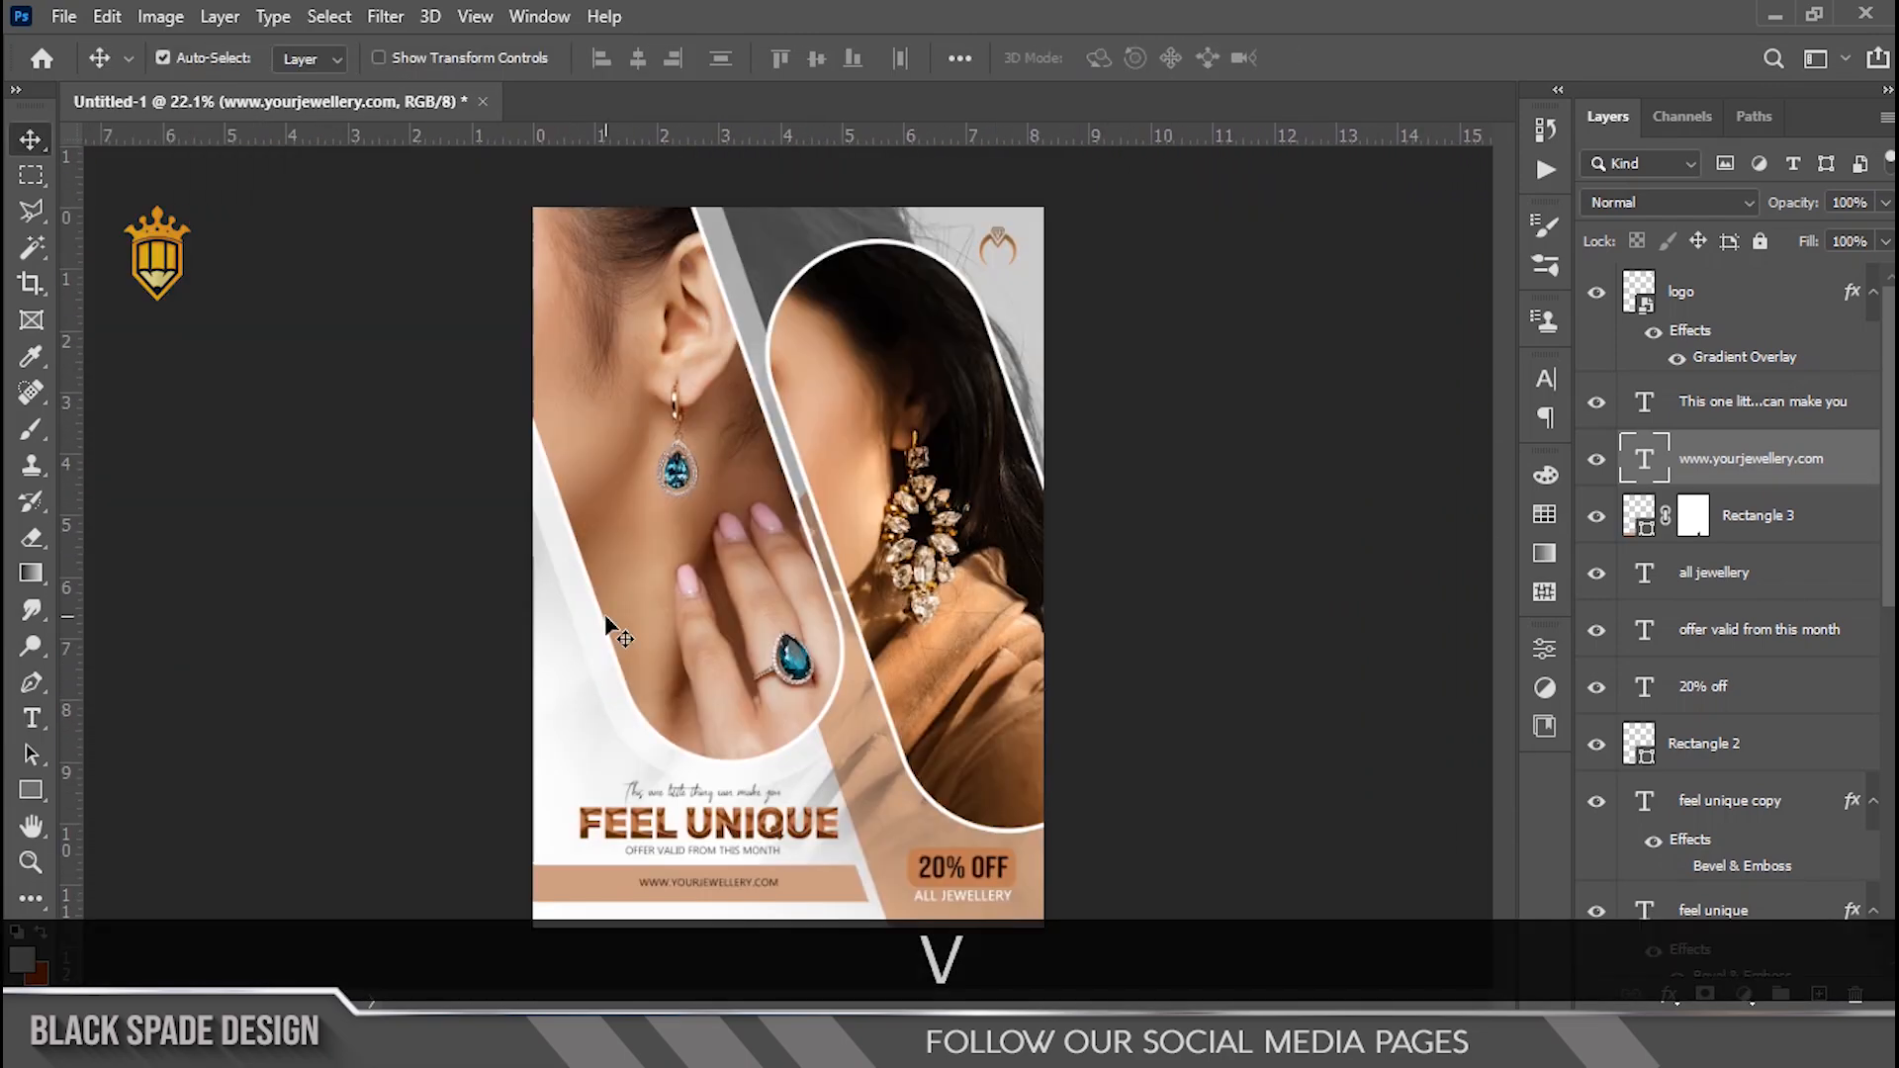
key("z")
right_click(623, 463)
left_click(661, 484)
key("v")
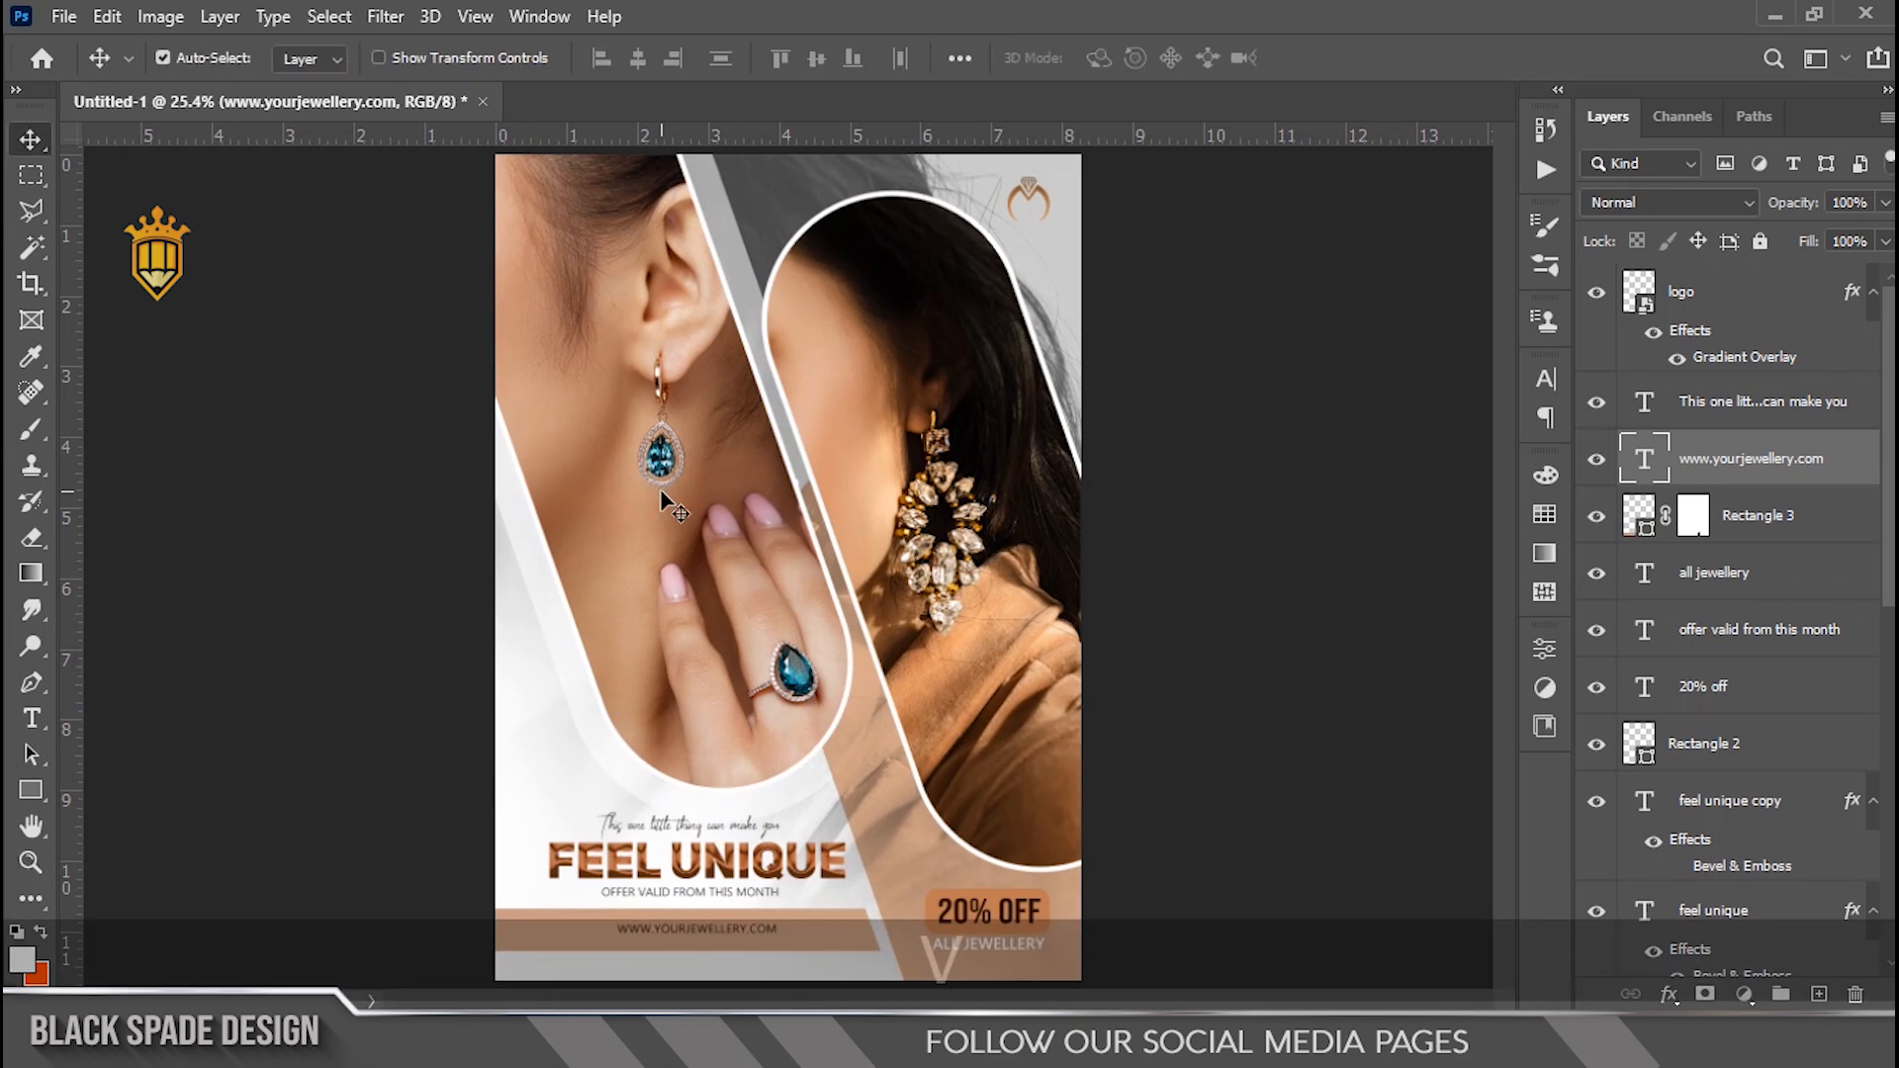